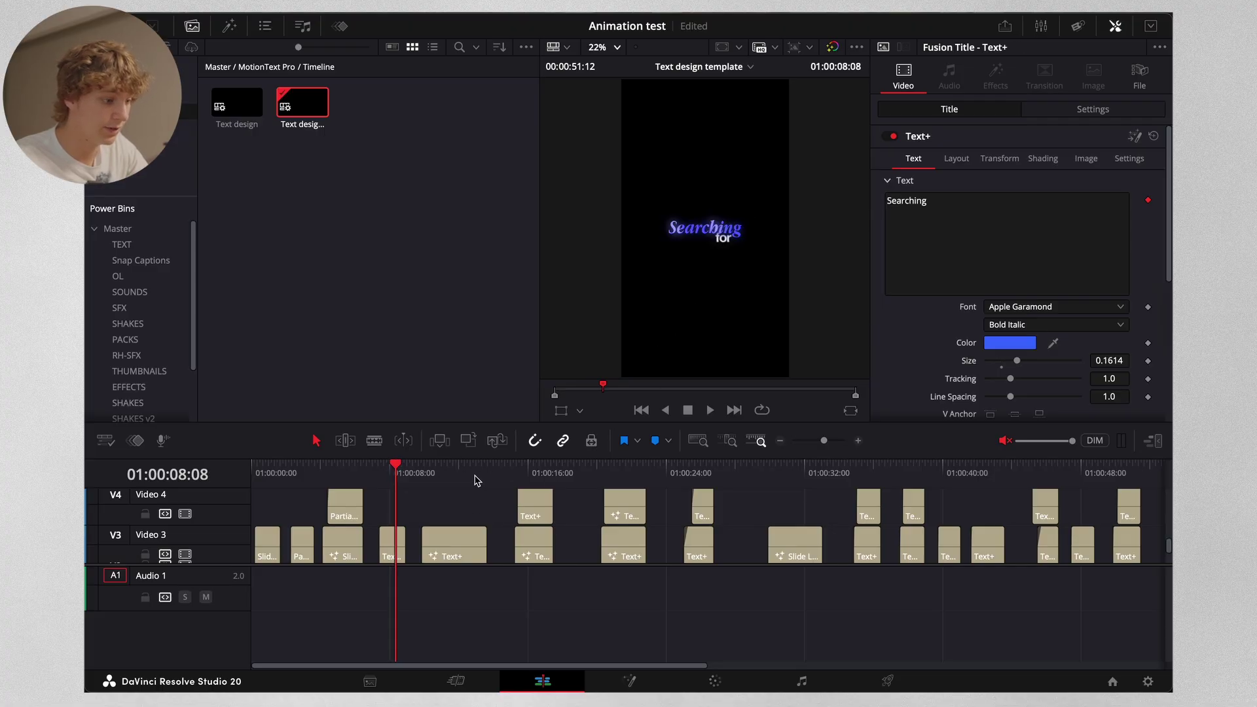
- Go back to the Master bin in the media pool and open Timeline 1
{"action": "left_click", "coordinate": [217, 67]}
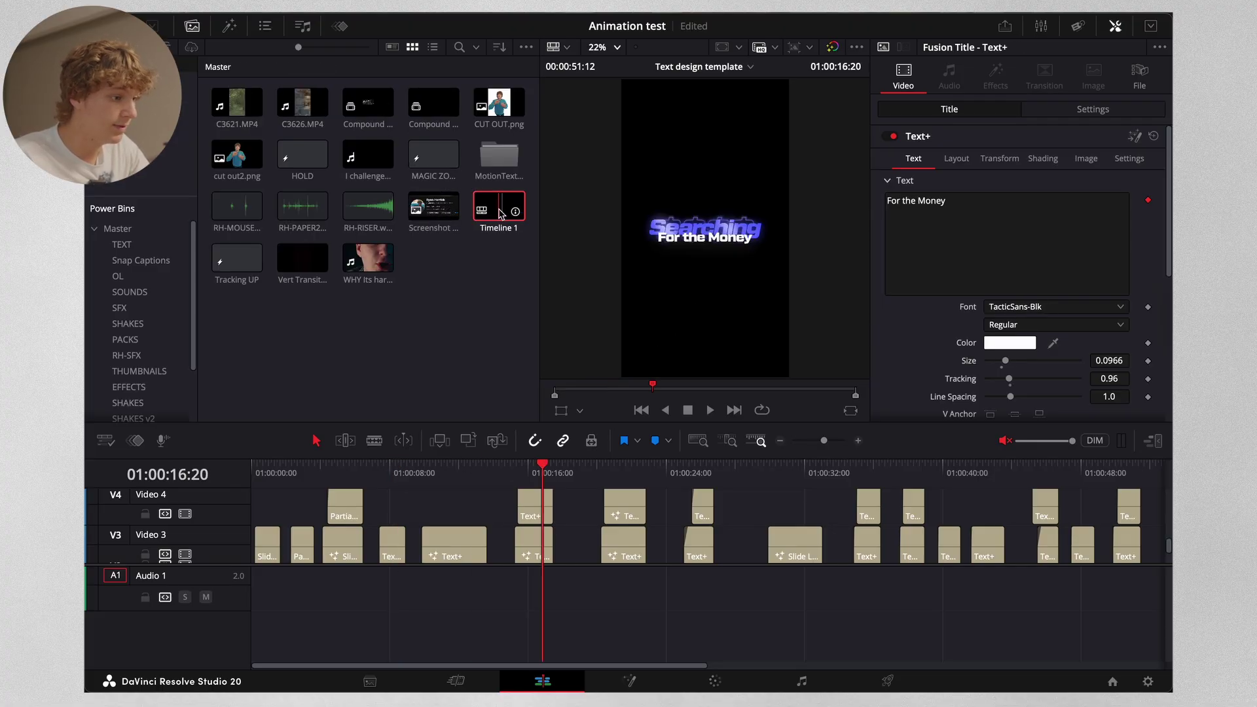
{"action": "left_click", "coordinate": [501, 213]}
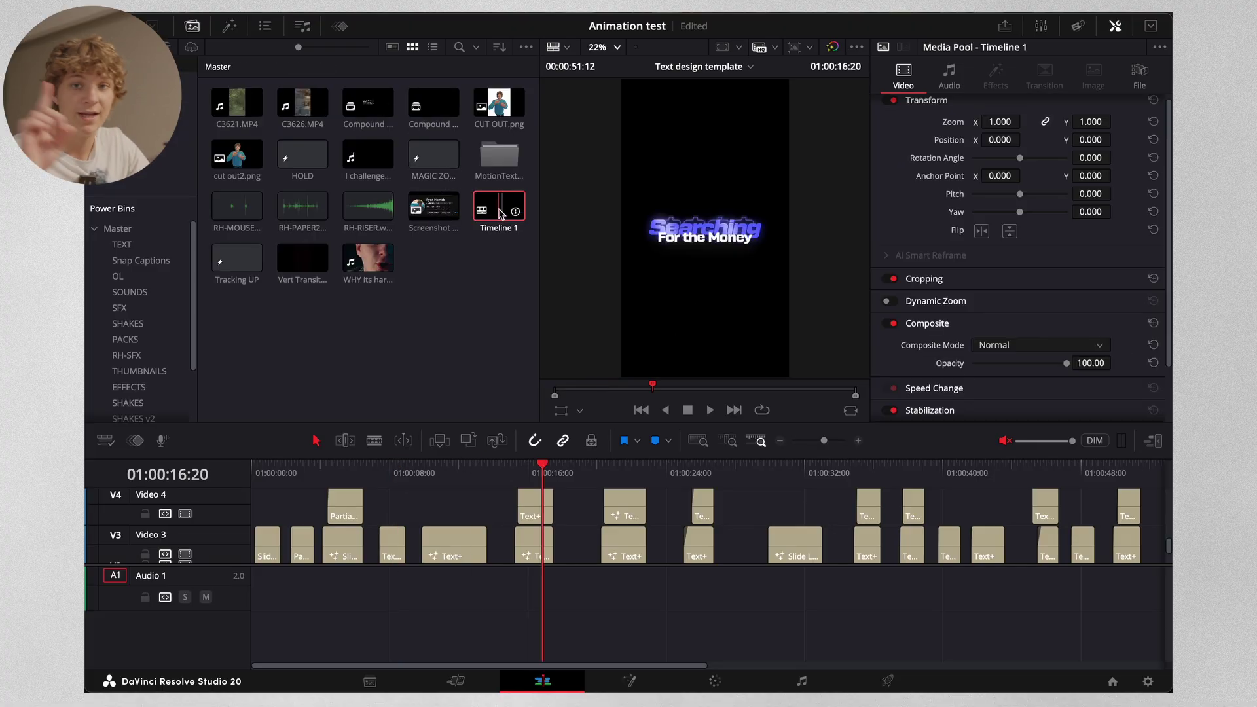
{"action": "double_click", "coordinate": [500, 212]}
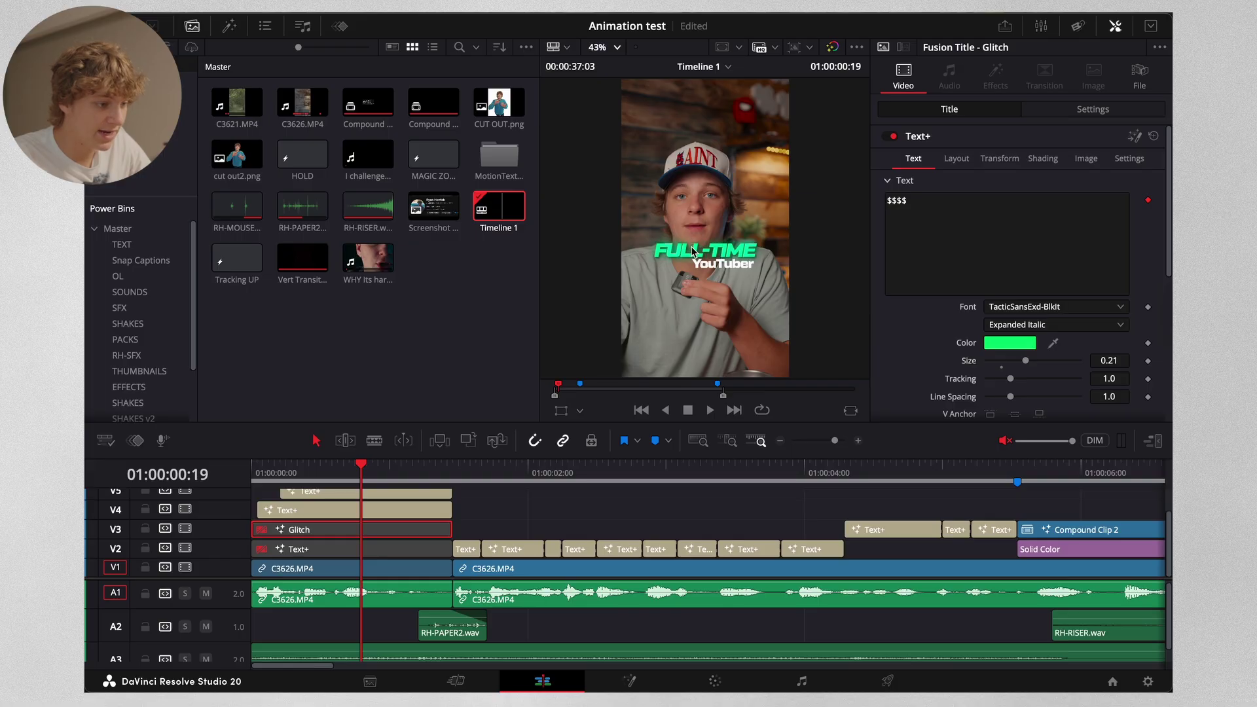
- Examine the text and font settings of the Glitch title, including the list of available fonts
{"action": "left_click", "coordinate": [1038, 308]}
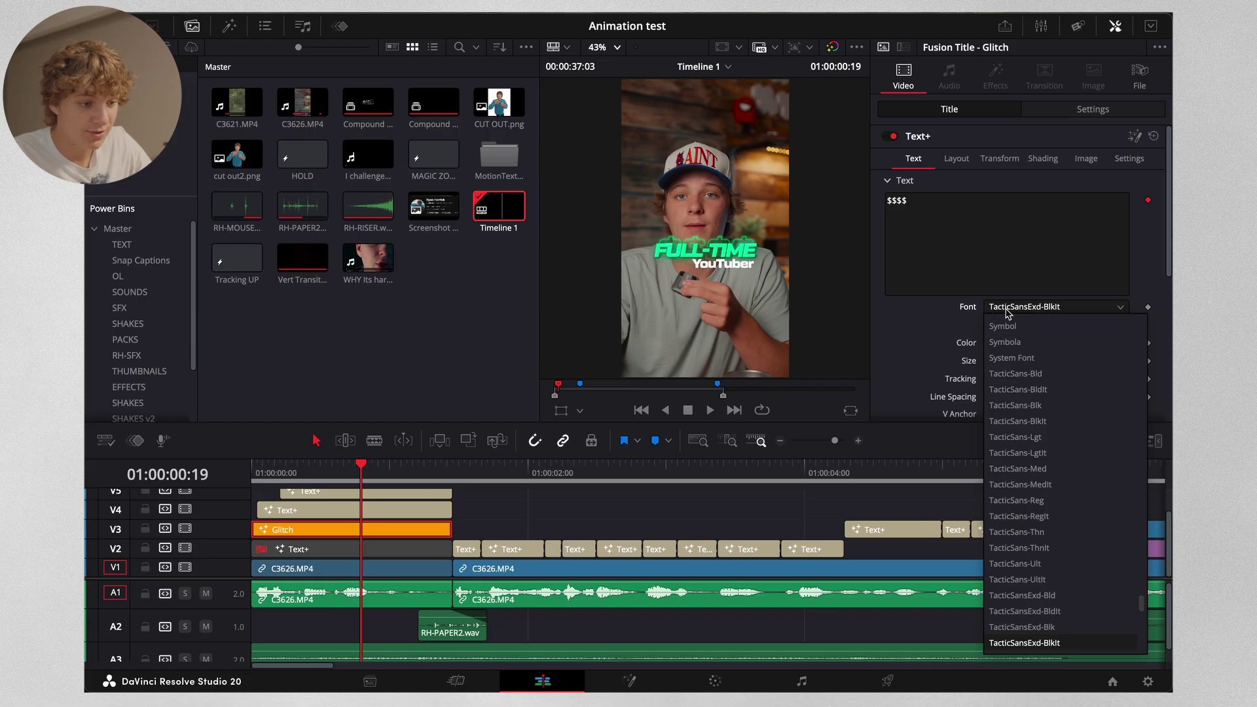
{"action": "left_click", "coordinate": [1030, 314]}
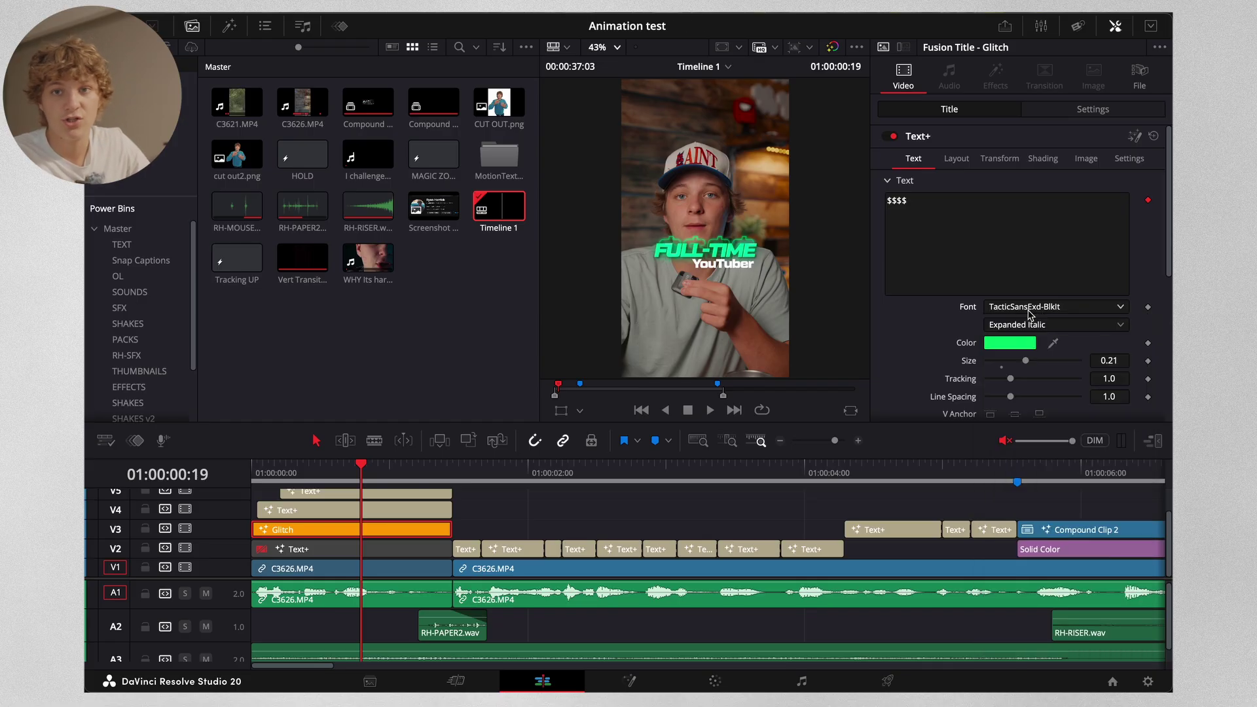
{"action": "left_click", "coordinate": [940, 212]}
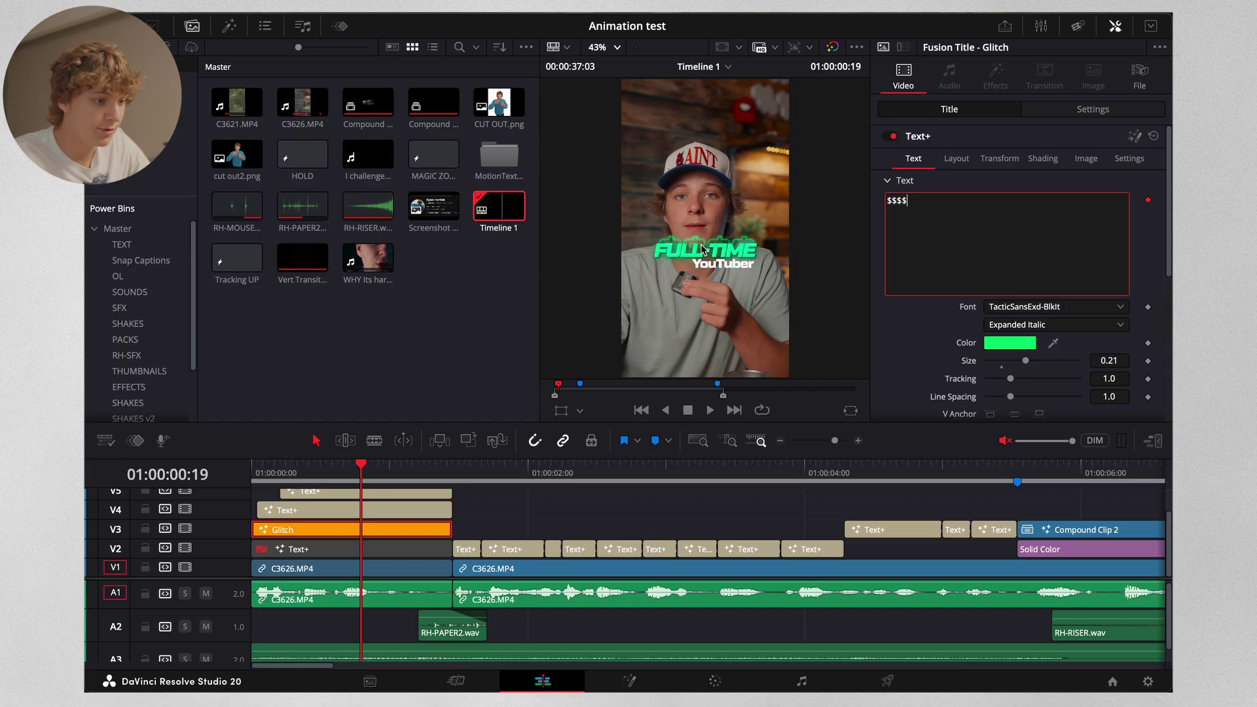
- Disable the two Text+ clips and the HOLD effect stacked above the Glitch title, and select the Glitch title
{"action": "scroll", "coordinate": [697, 245], "scroll_direction": "up", "scroll_amount": 3}
{"action": "left_click", "coordinate": [402, 513]}
{"action": "key", "text": "d"}
{"action": "scroll", "coordinate": [402, 513], "scroll_direction": "up", "scroll_amount": 1}
{"action": "left_click", "coordinate": [401, 516]}
{"action": "key", "text": "d"}
{"action": "left_click", "coordinate": [339, 504]}
{"action": "key", "text": "d"}
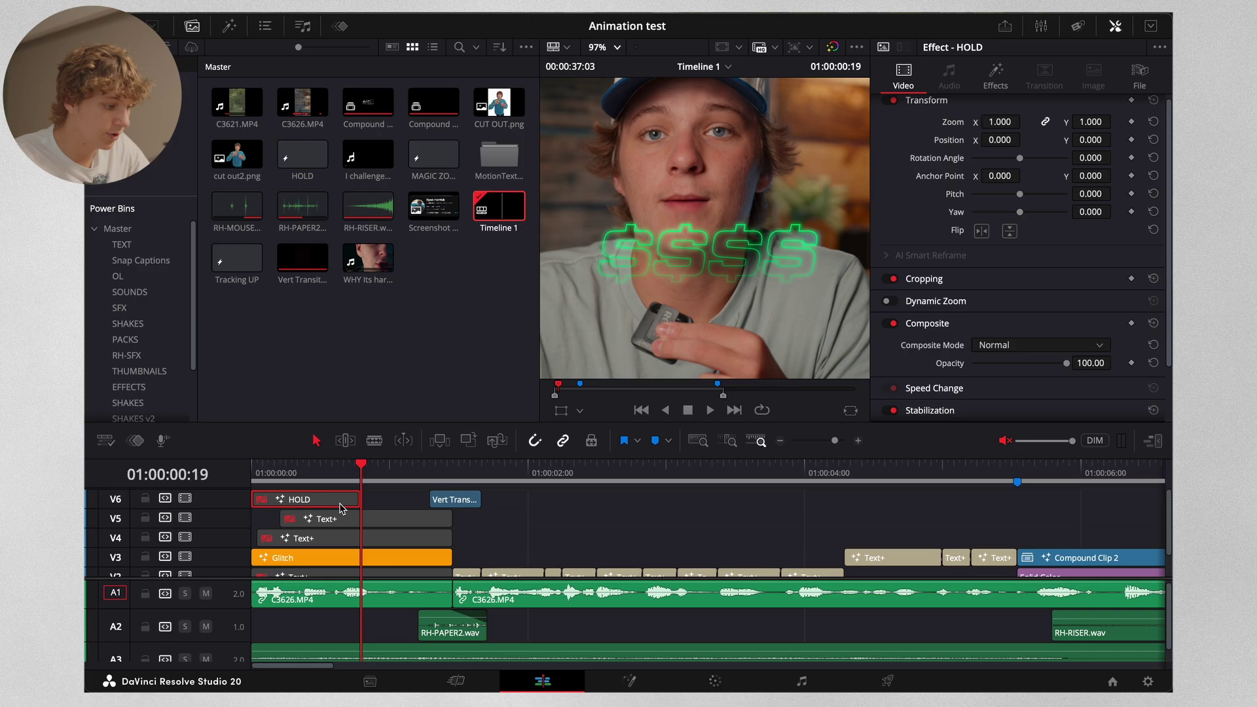
{"action": "scroll", "coordinate": [367, 527], "scroll_direction": "down", "scroll_amount": 2}
{"action": "left_click", "coordinate": [367, 530]}
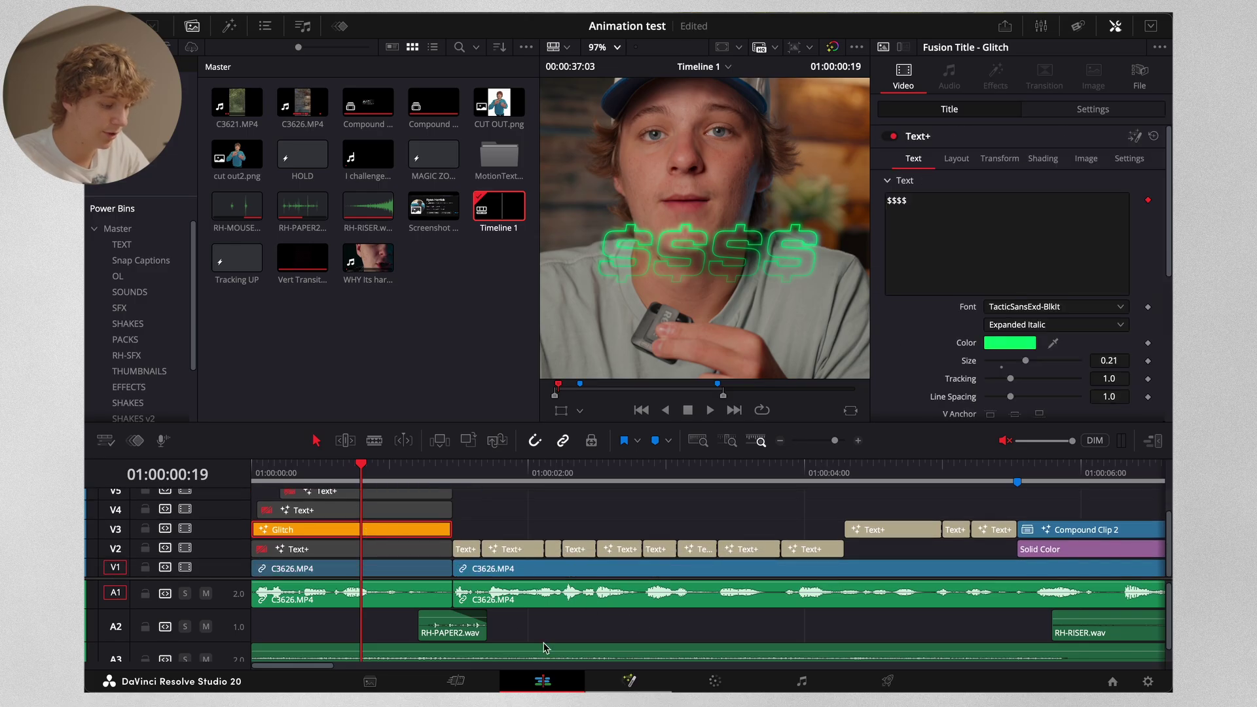
- In the Glitch title's Fusion composition, replace the Rectangle1 mask on the Template node with a new rectangle mask
{"action": "left_click", "coordinate": [628, 680]}
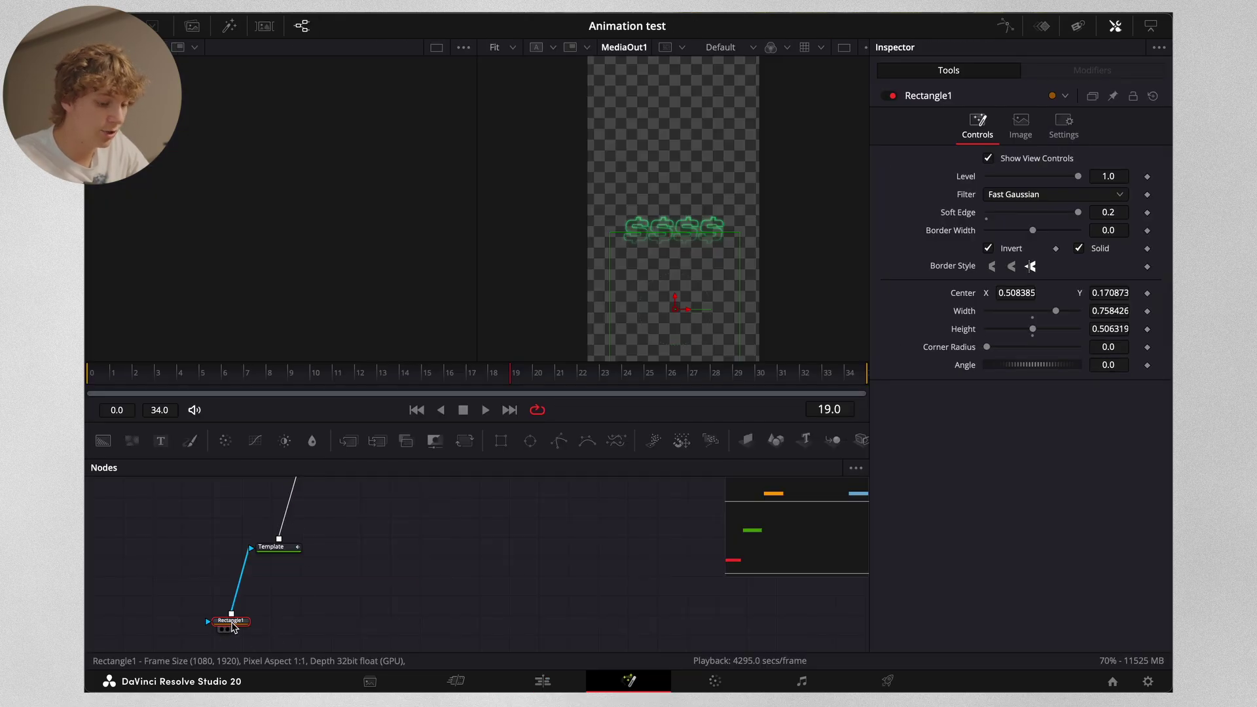
{"action": "key", "text": "Delete"}
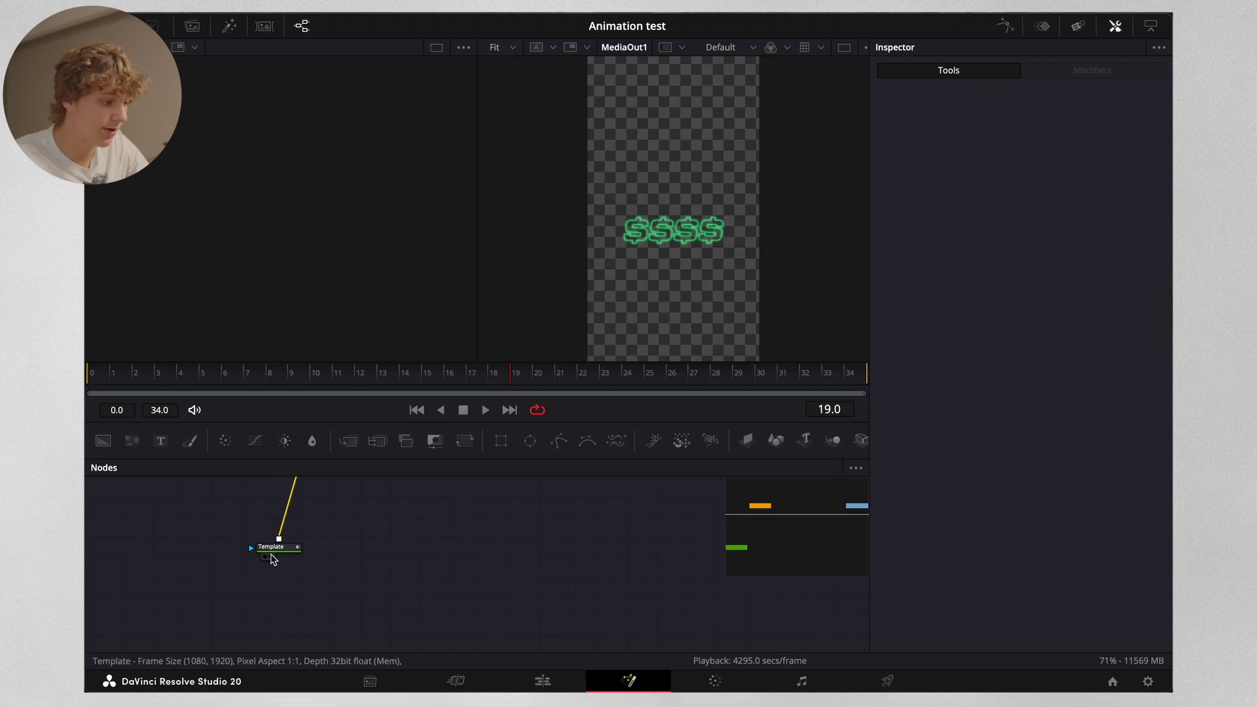
{"action": "left_click", "coordinate": [274, 548]}
{"action": "left_click", "coordinate": [501, 441]}
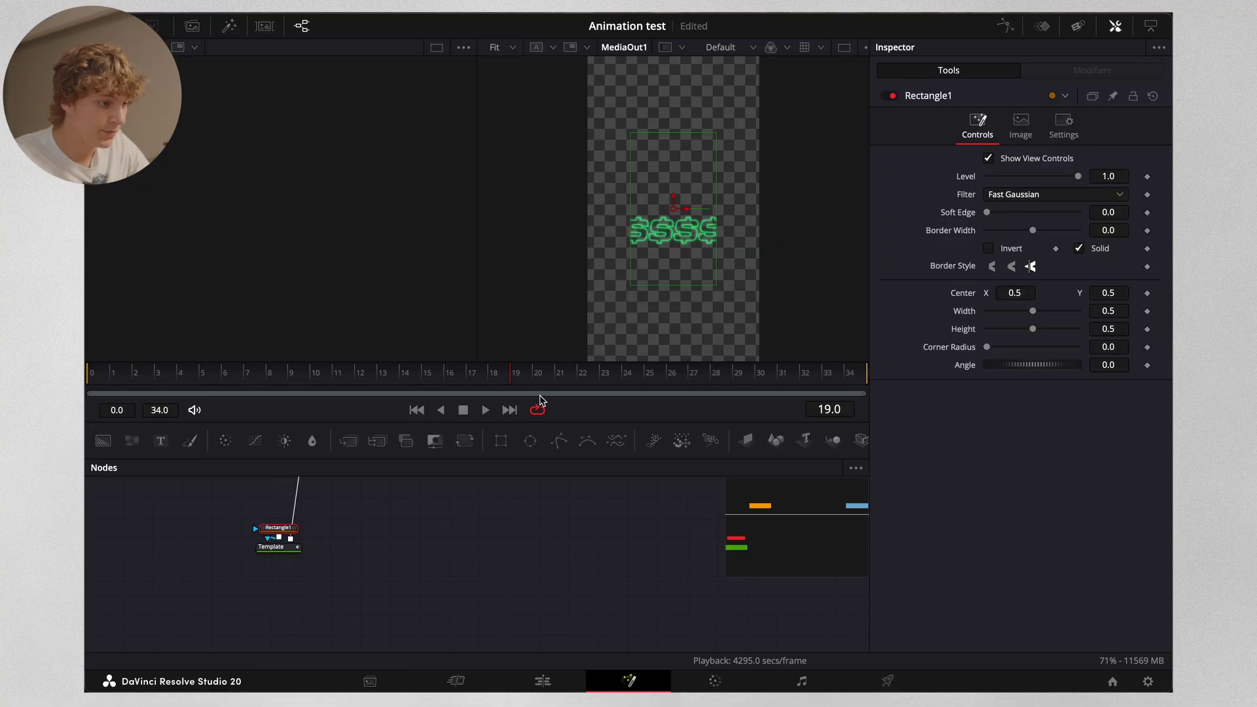
- Widen the rectangle mask to about 0.6 and shift it upward with a soft edge to fade the lower part of the $$$$ text
{"action": "left_click_drag", "start_coordinate": [623, 226], "coordinate": [674, 234]}
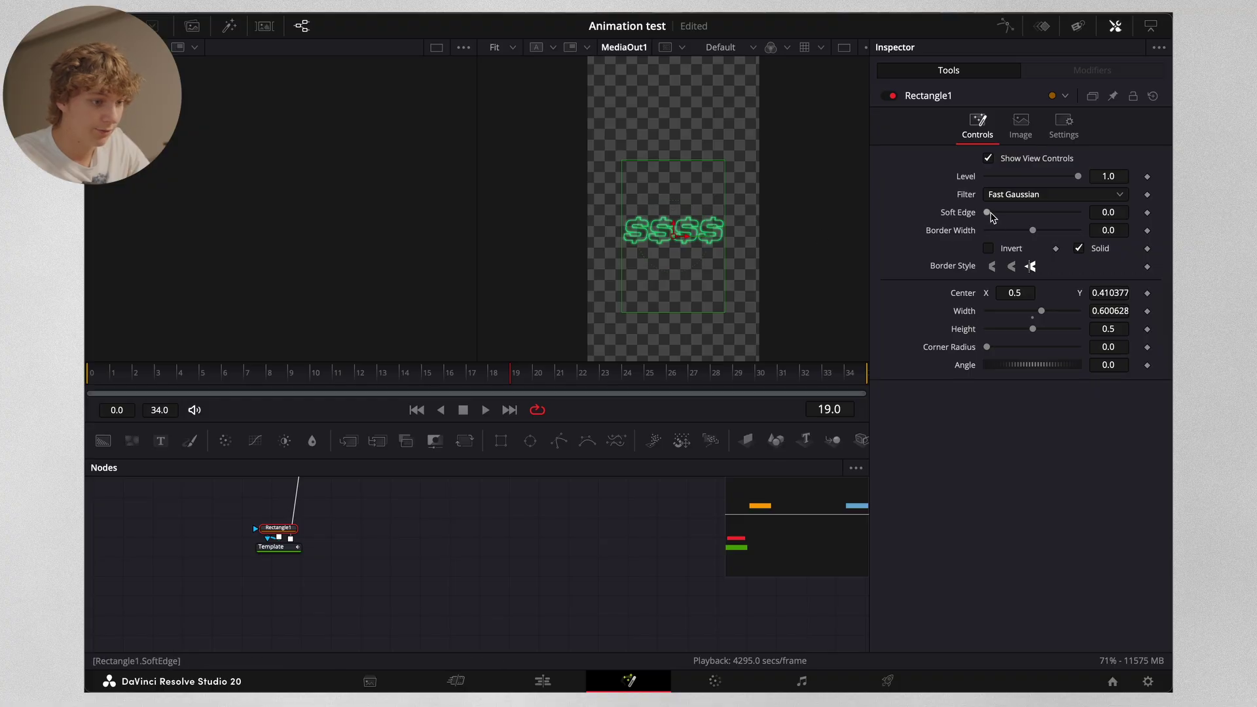
{"action": "left_click_drag", "start_coordinate": [674, 236], "coordinate": [673, 154]}
{"action": "key", "text": "shift+4"}
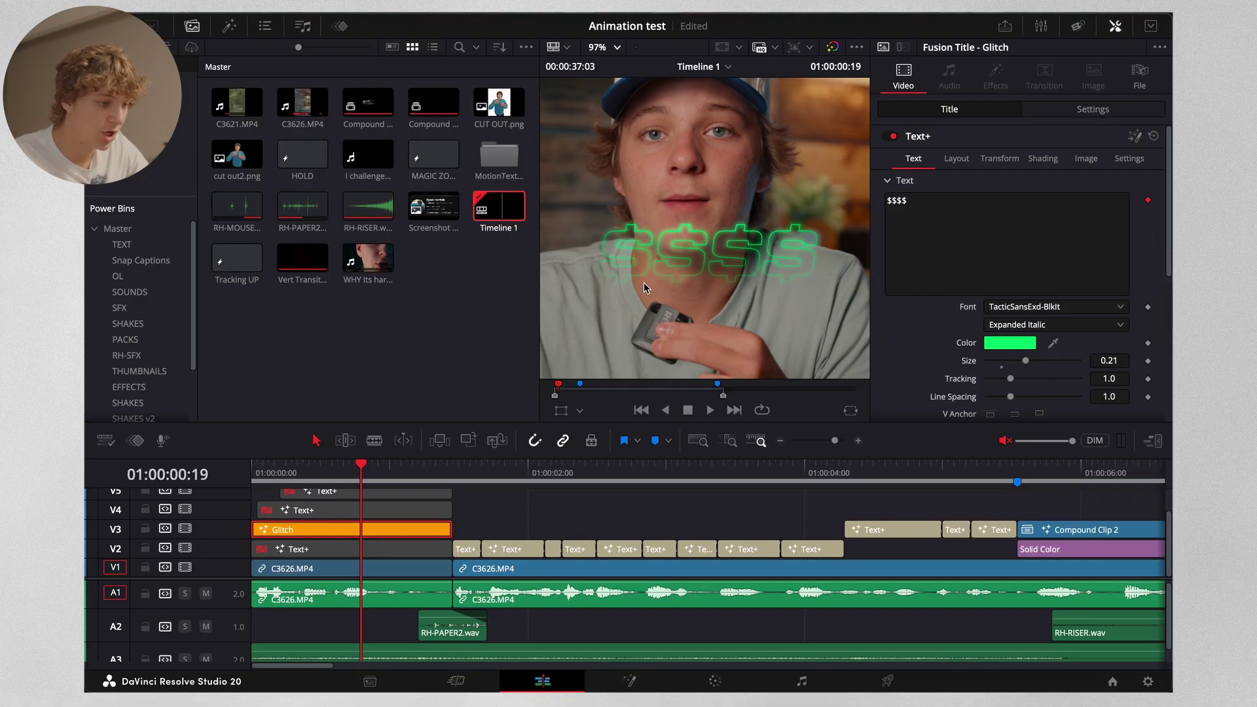
- Reposition the SoftGlow1 node between Template and MediaOut1 in the Glitch title's composition, and return to the Edit page
{"action": "left_click", "coordinate": [629, 681]}
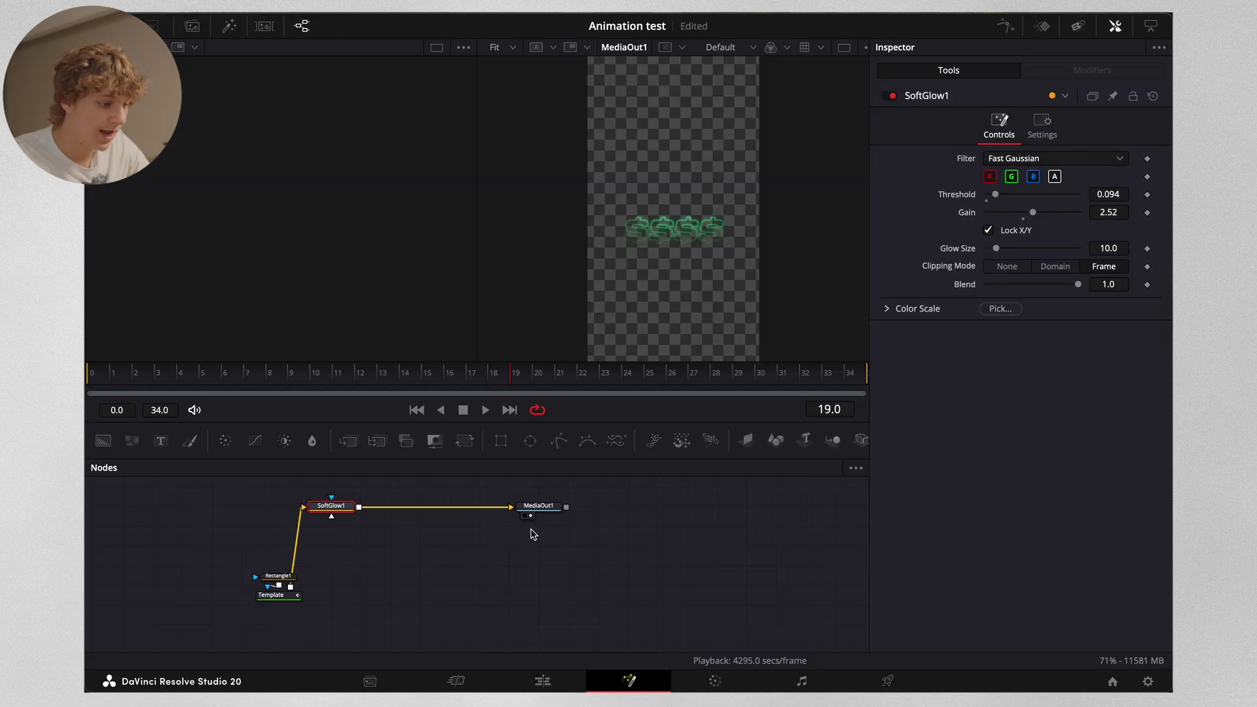
{"action": "left_click_drag", "start_coordinate": [343, 513], "coordinate": [421, 527]}
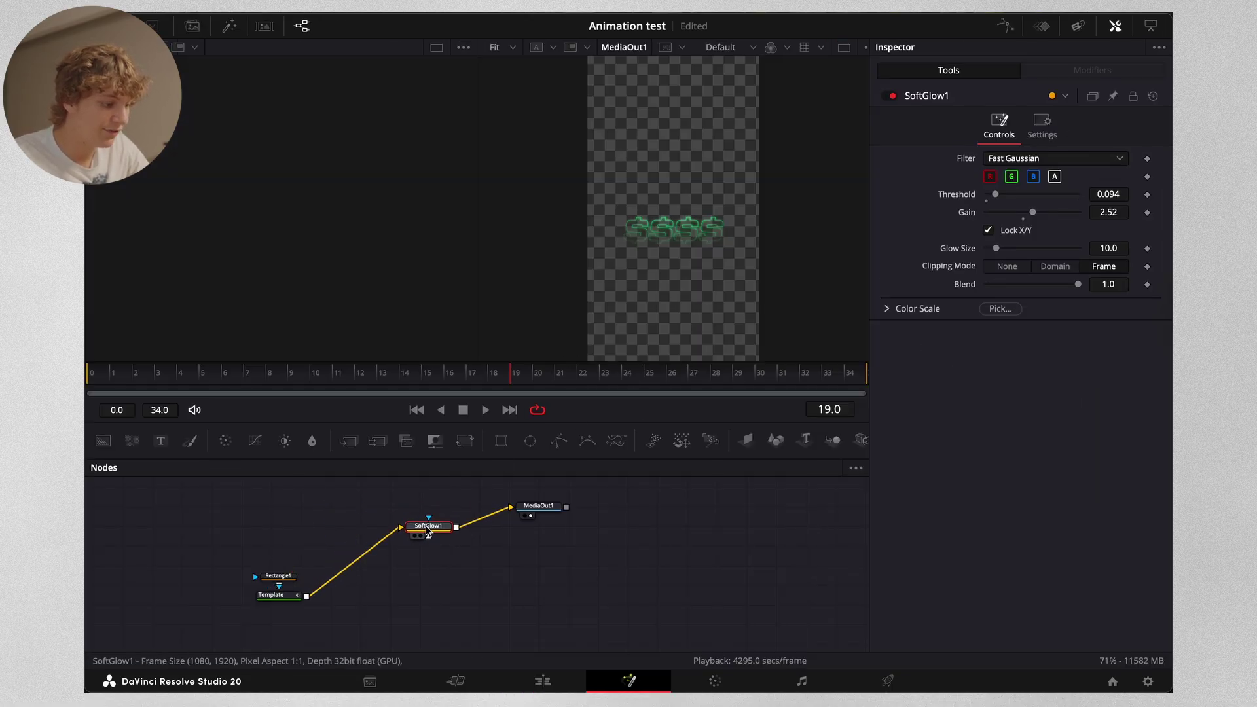
{"action": "left_click", "coordinate": [550, 680]}
- With the whole frame fitted in the viewer, disable the HOLD effect at the timeline start and save the project
{"action": "left_click", "coordinate": [616, 47]}
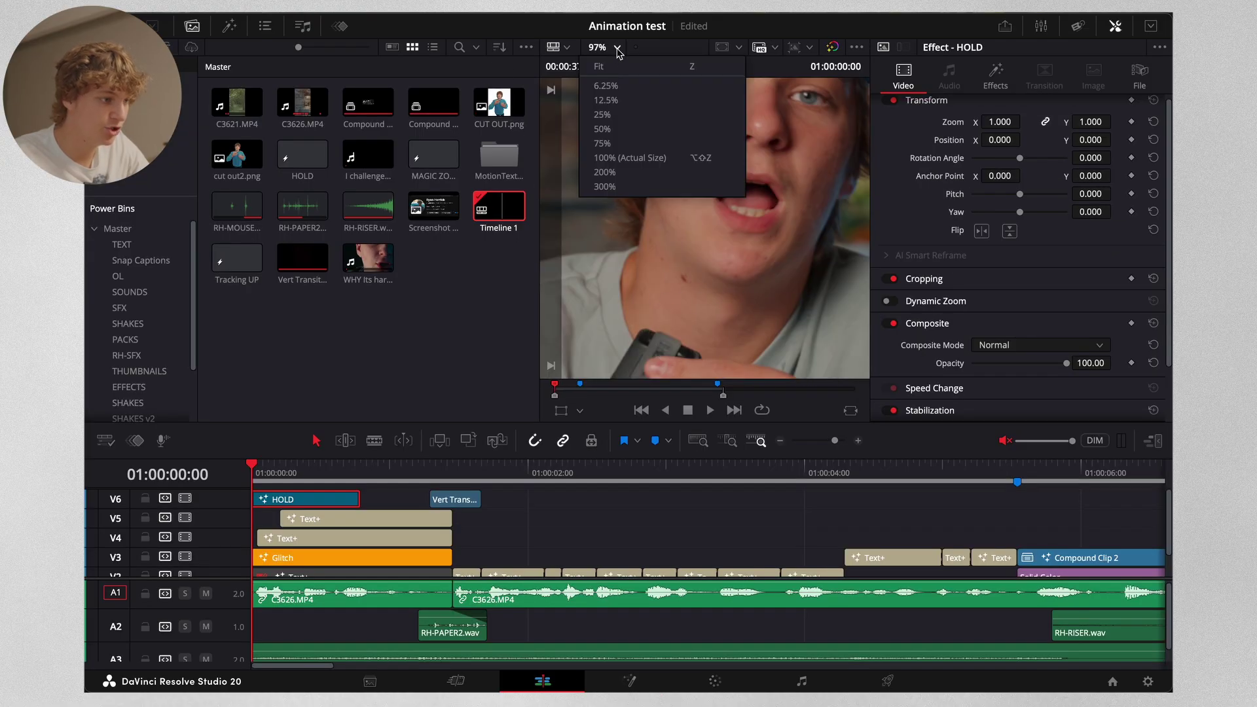
{"action": "left_click", "coordinate": [619, 70]}
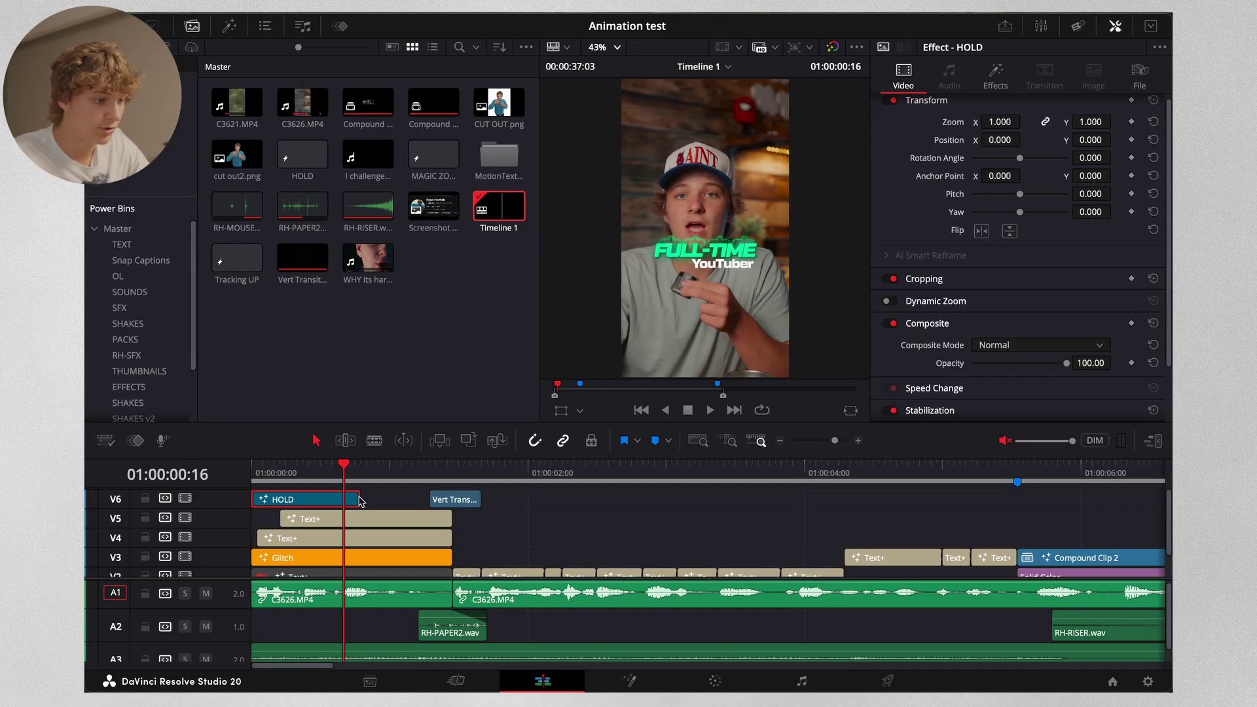
{"action": "left_click_drag", "start_coordinate": [339, 479], "coordinate": [244, 474]}
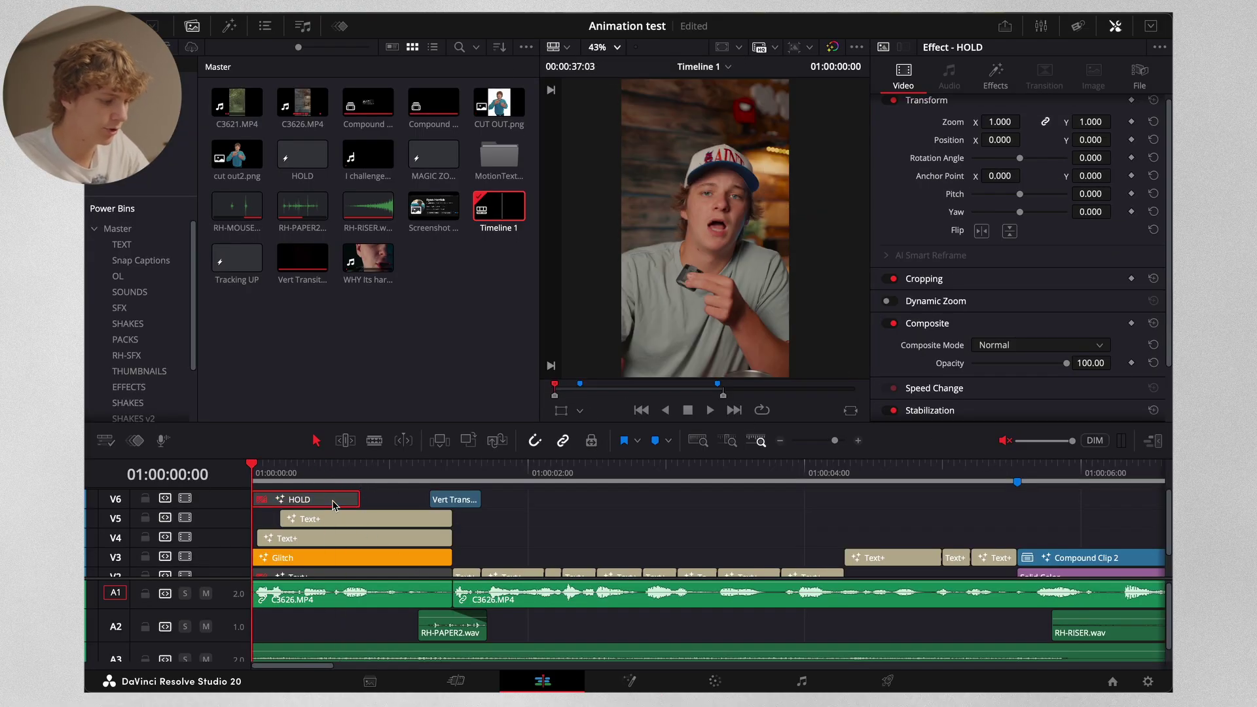
{"action": "key", "text": "ctrl+s"}
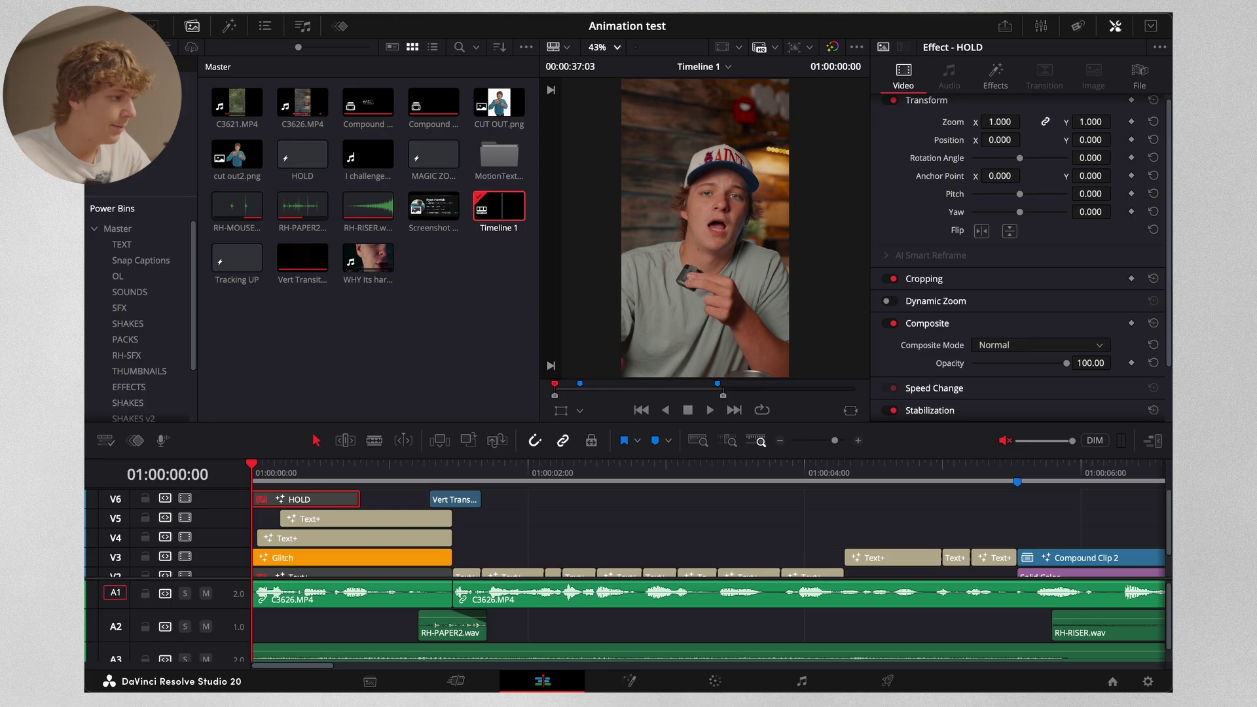
- Add an Adjustment Clip above the HOLD effect at the timeline start and trim it to end where HOLD ends
{"action": "left_click", "coordinate": [228, 26]}
{"action": "left_click", "coordinate": [193, 26]}
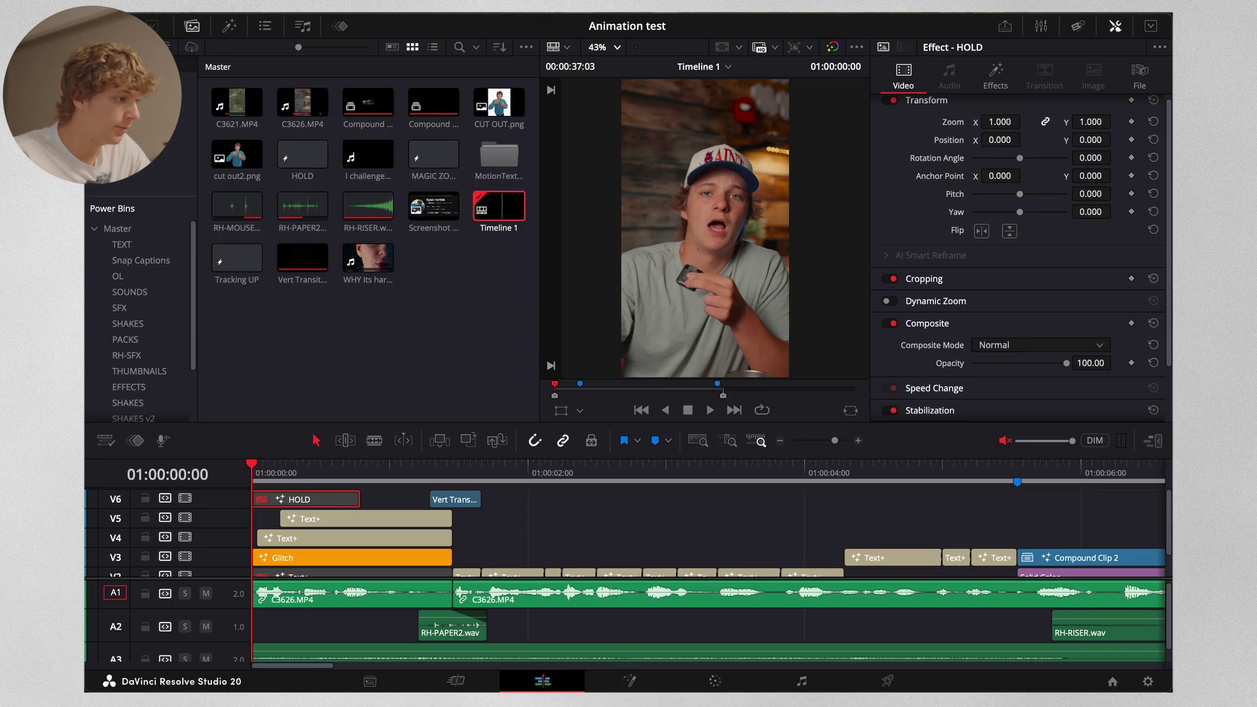
{"action": "left_click", "coordinate": [231, 26]}
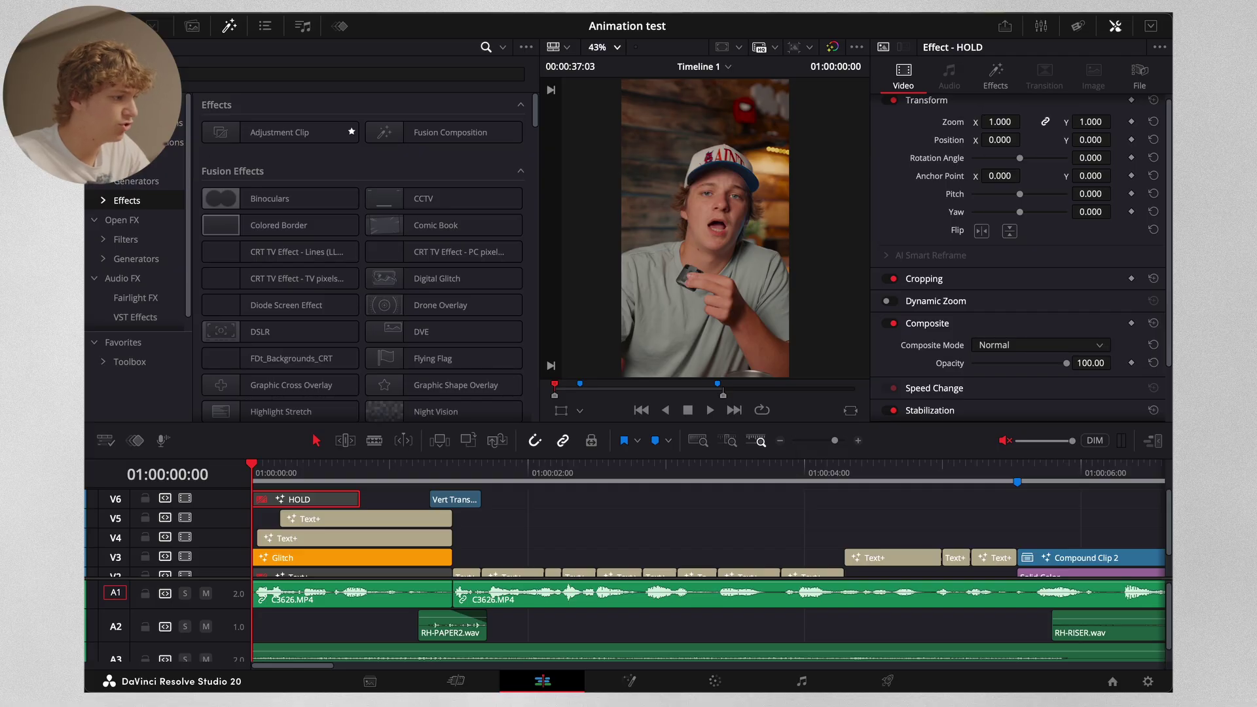
{"action": "left_click", "coordinate": [129, 103]}
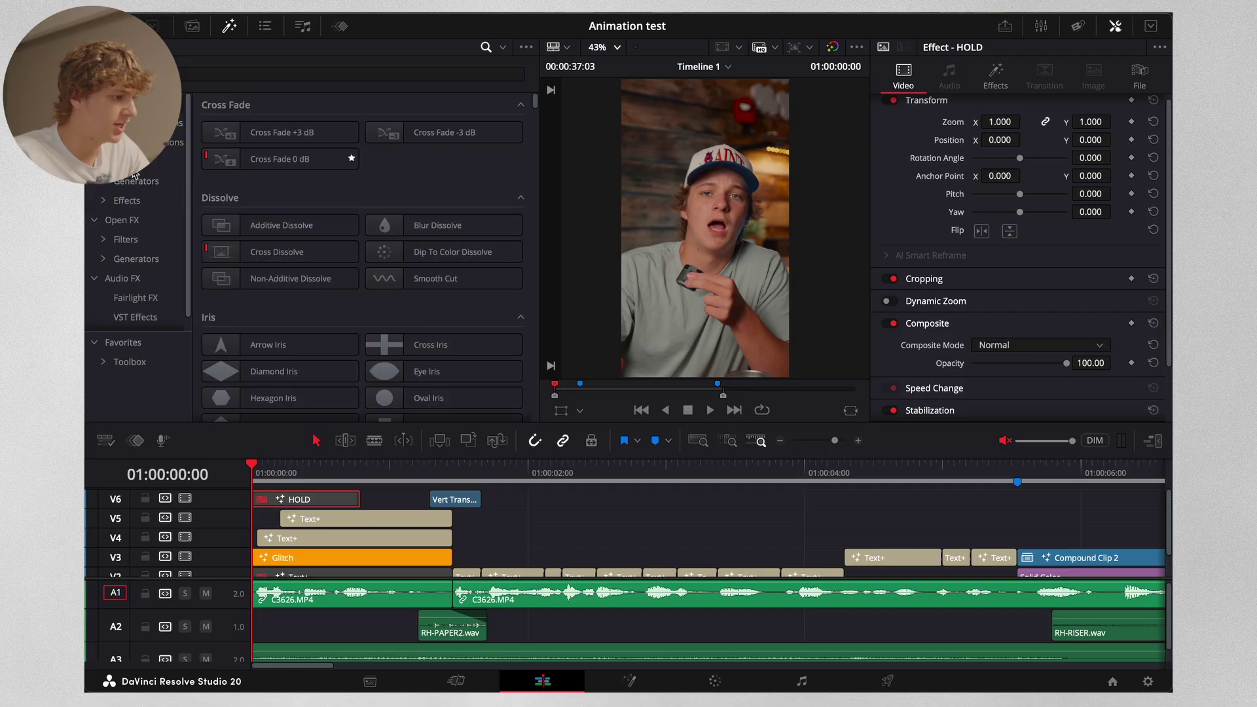
{"action": "left_click", "coordinate": [123, 219]}
{"action": "left_click", "coordinate": [126, 200]}
{"action": "left_click_drag", "start_coordinate": [279, 133], "coordinate": [288, 499]}
{"action": "left_click_drag", "start_coordinate": [942, 499], "coordinate": [360, 470]}
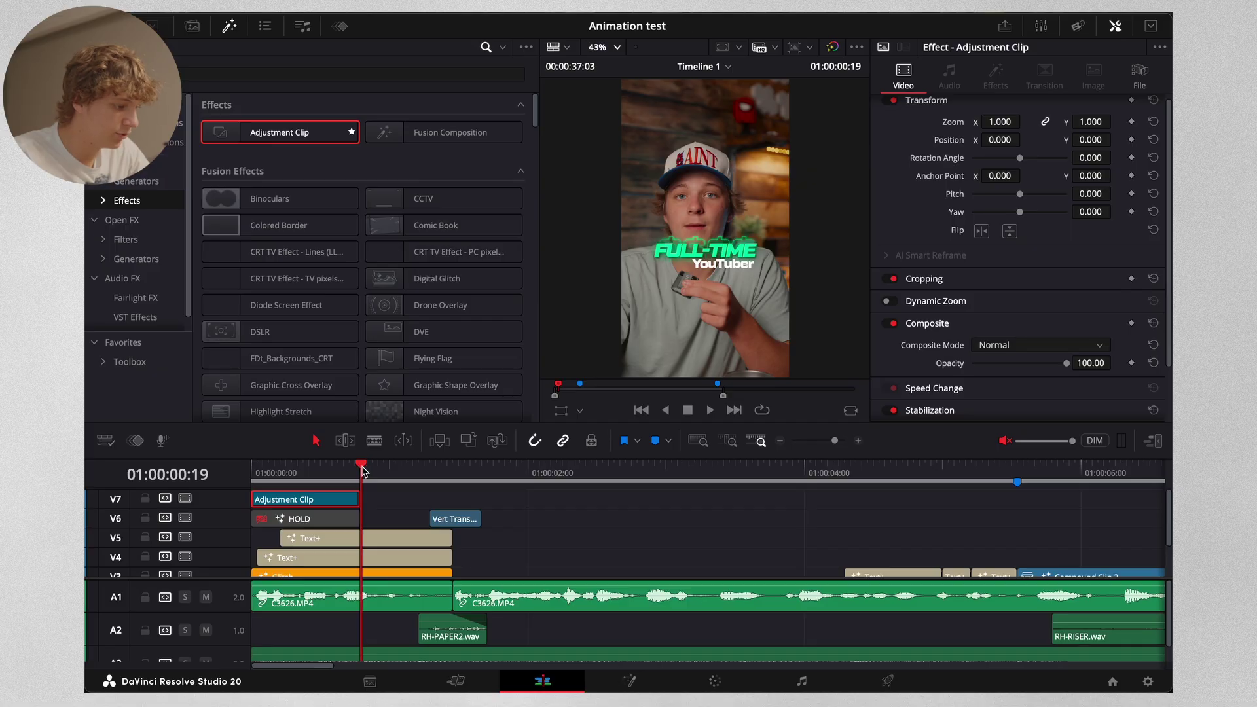
- Open the adjustment clip in Fusion and insert a Transform node between MediaIn1 and MediaOut1
{"action": "left_click", "coordinate": [316, 471]}
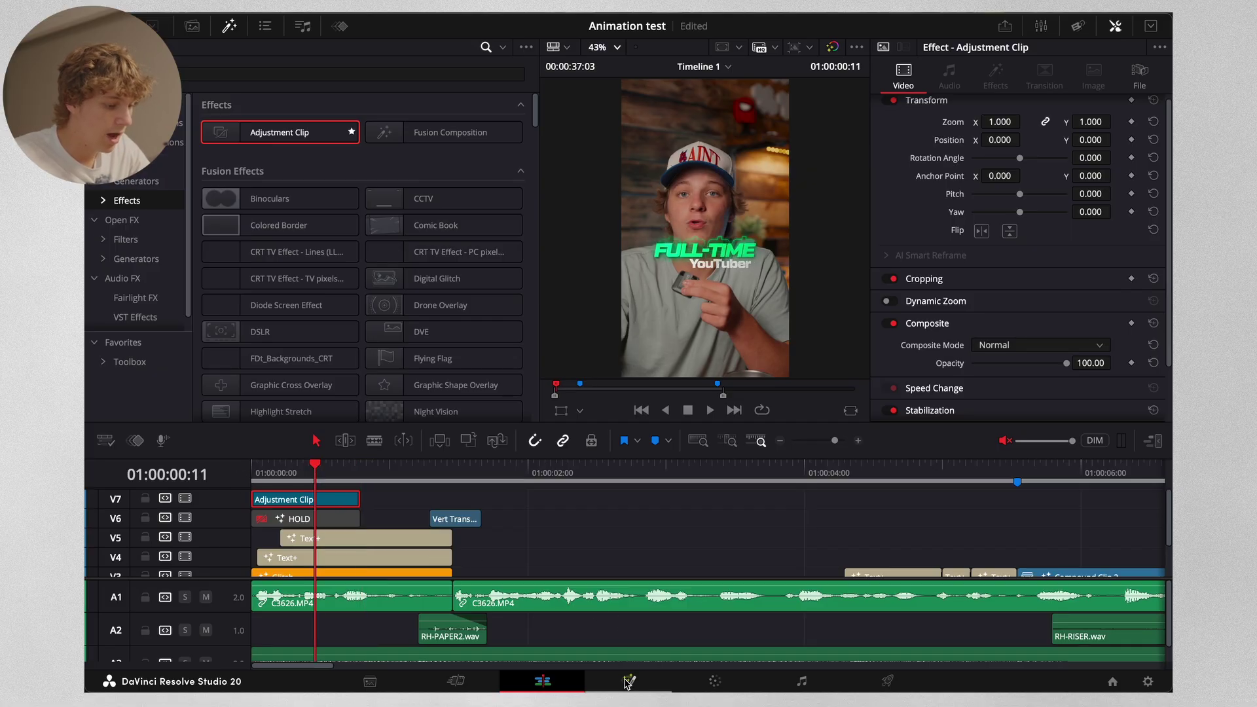
{"action": "left_click", "coordinate": [627, 681]}
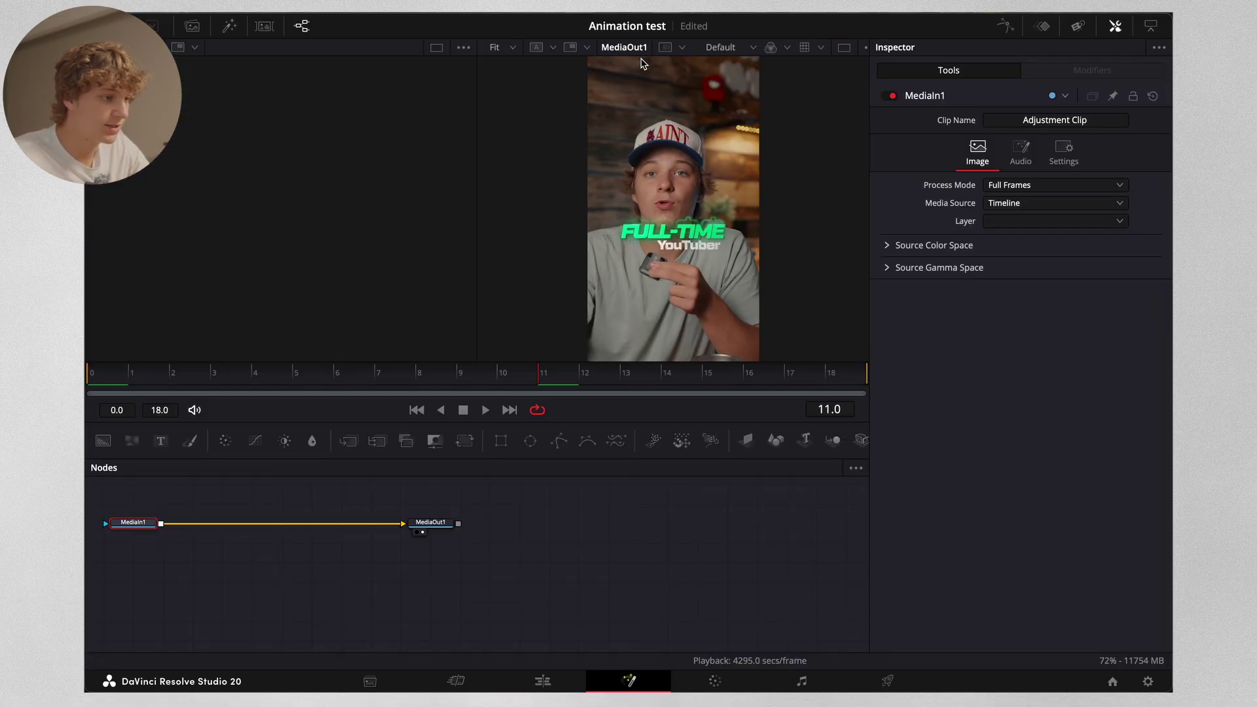
{"action": "key", "text": "shift+space"}
{"action": "type", "text": "tran"}
{"action": "key", "text": "Return"}
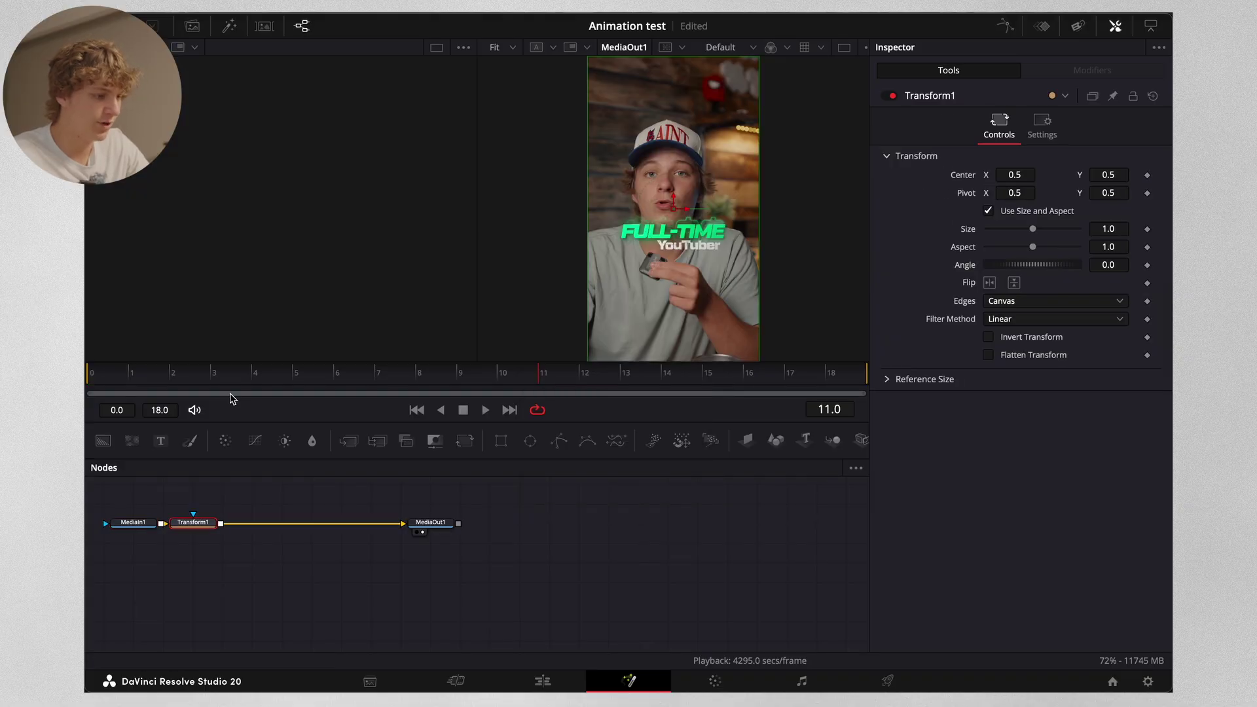
- Animate the Transform1 size from 1.44 at frame 0 to 1.0 at frame 18
{"action": "left_click_drag", "start_coordinate": [1032, 228], "coordinate": [1041, 234]}
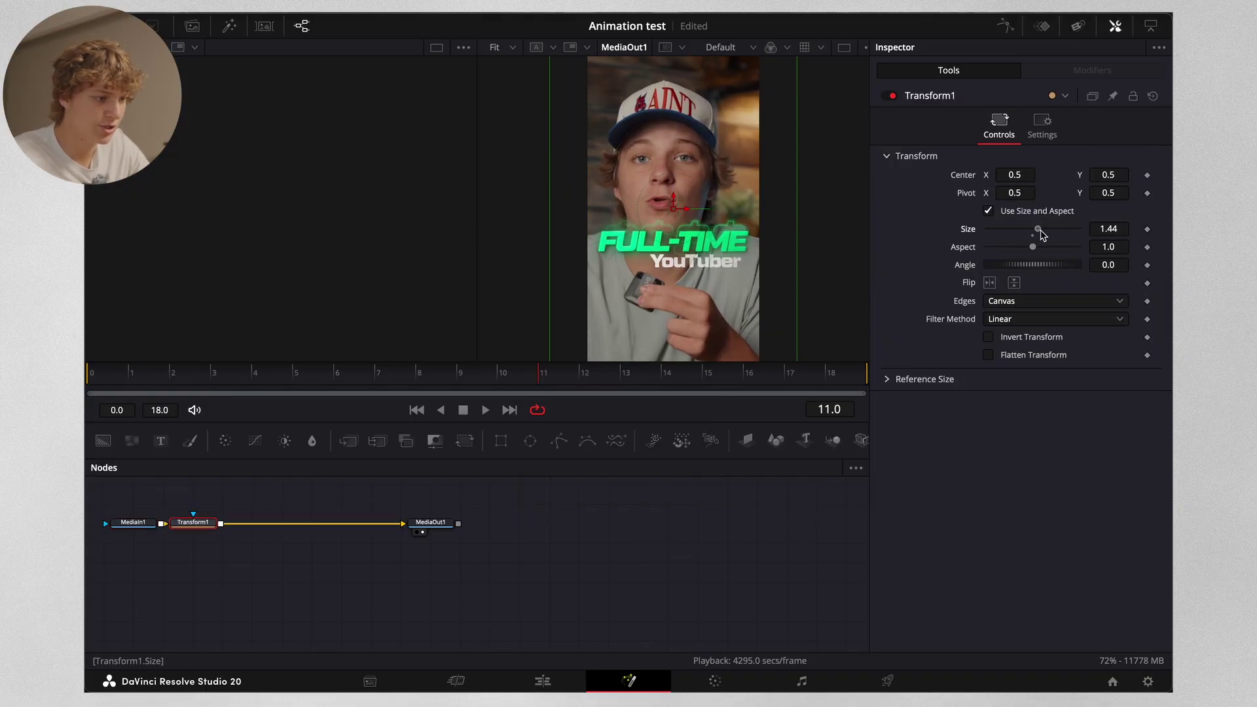
{"action": "key", "text": "Home"}
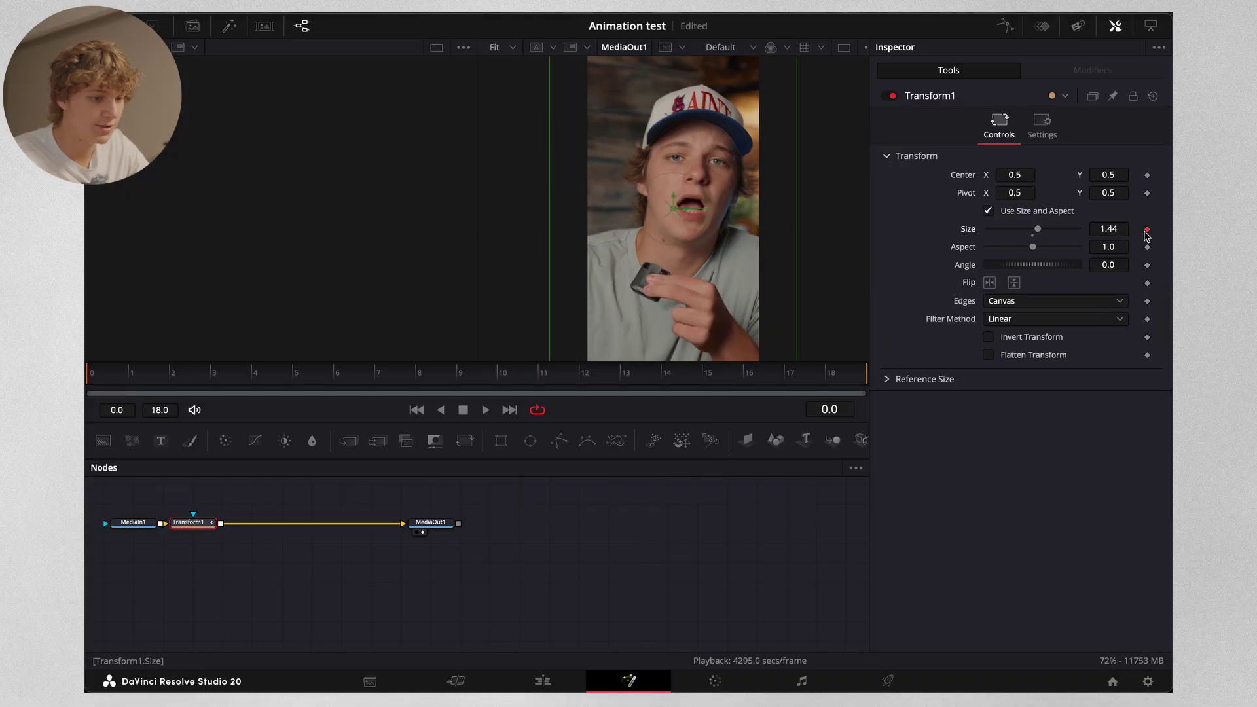
{"action": "key", "text": "End"}
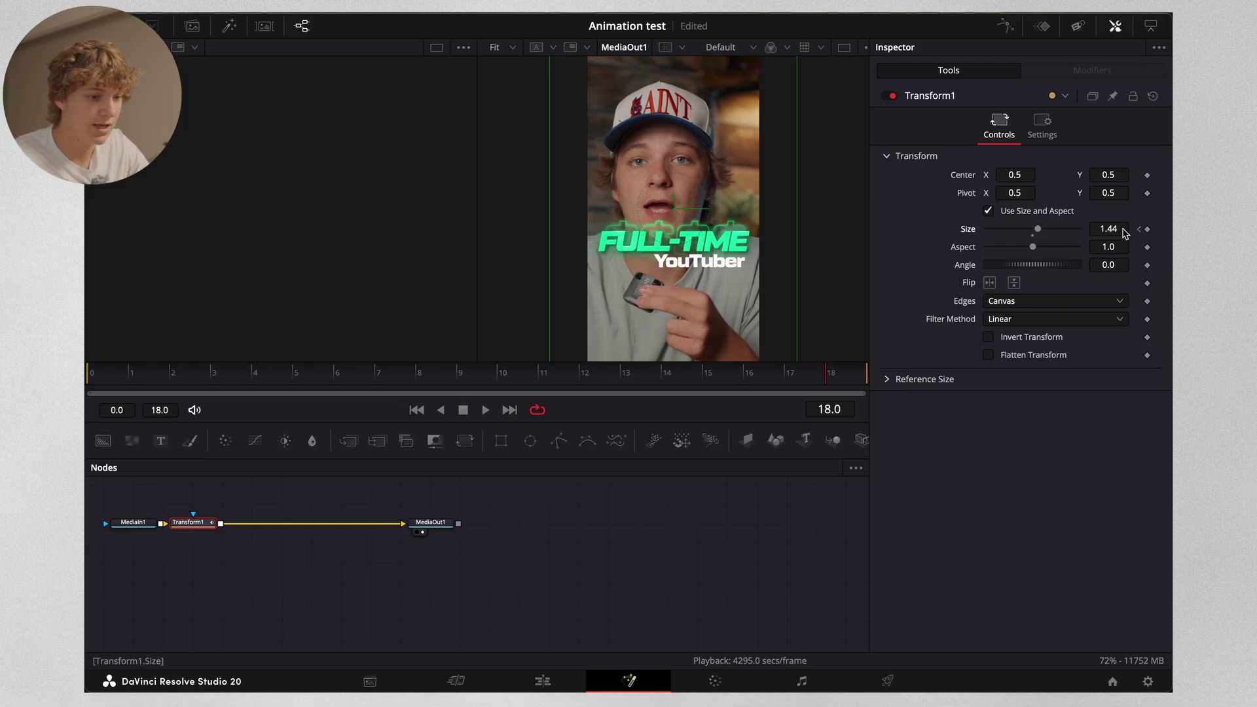
{"action": "type", "text": "1"}
{"action": "key", "text": "Tab"}
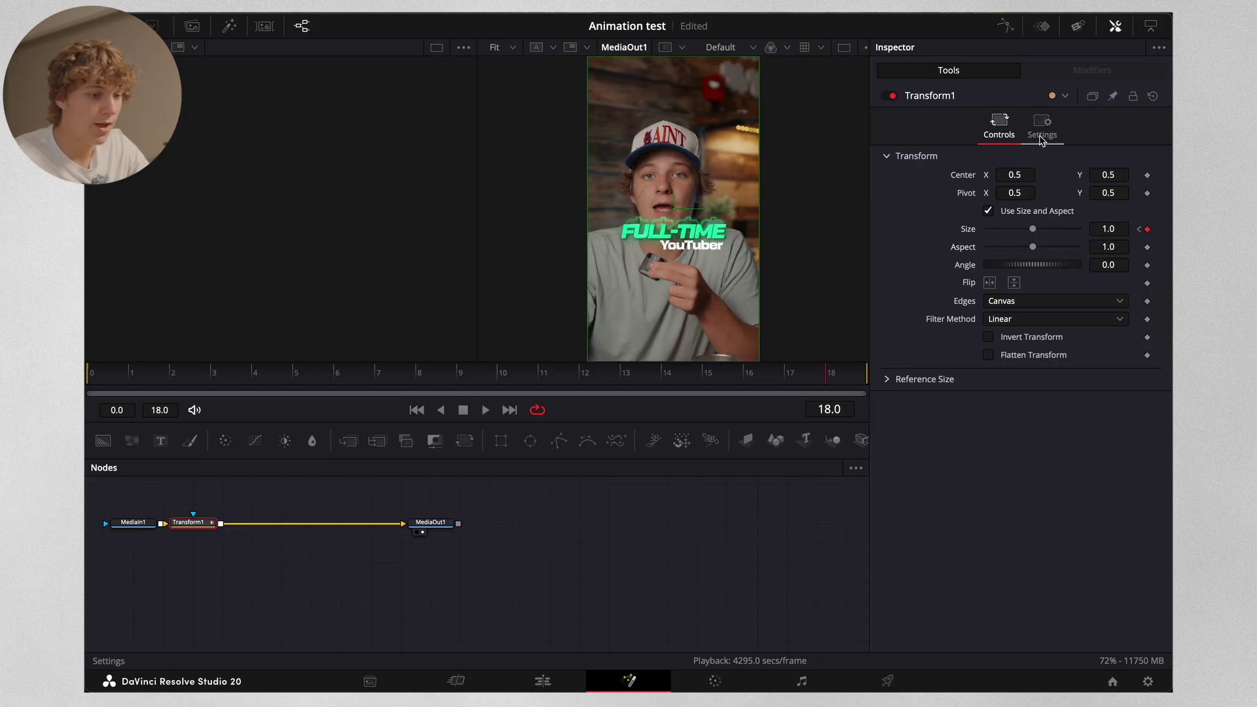
- Enable motion blur on Transform1 with quality 10 and a shutter angle of 360
{"action": "left_click", "coordinate": [1042, 125]}
{"action": "left_click", "coordinate": [987, 308]}
{"action": "left_click_drag", "start_coordinate": [1122, 332], "coordinate": [1131, 332]}
{"action": "left_click_drag", "start_coordinate": [1032, 345], "coordinate": [1100, 345]}
- Show the Transform1 size curve in the Spline editor and apply In Cubic easing to its keyframes
{"action": "left_click", "coordinate": [1001, 27]}
{"action": "left_click", "coordinate": [1003, 28]}
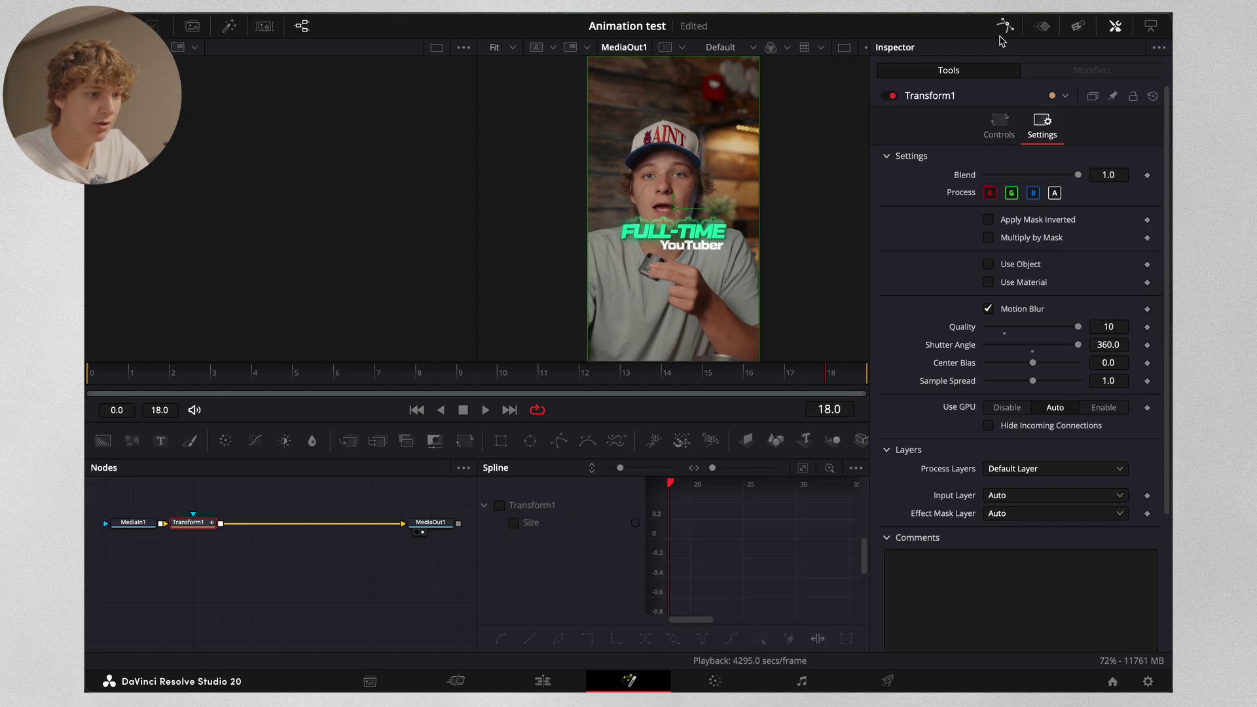
{"action": "left_click", "coordinate": [499, 508]}
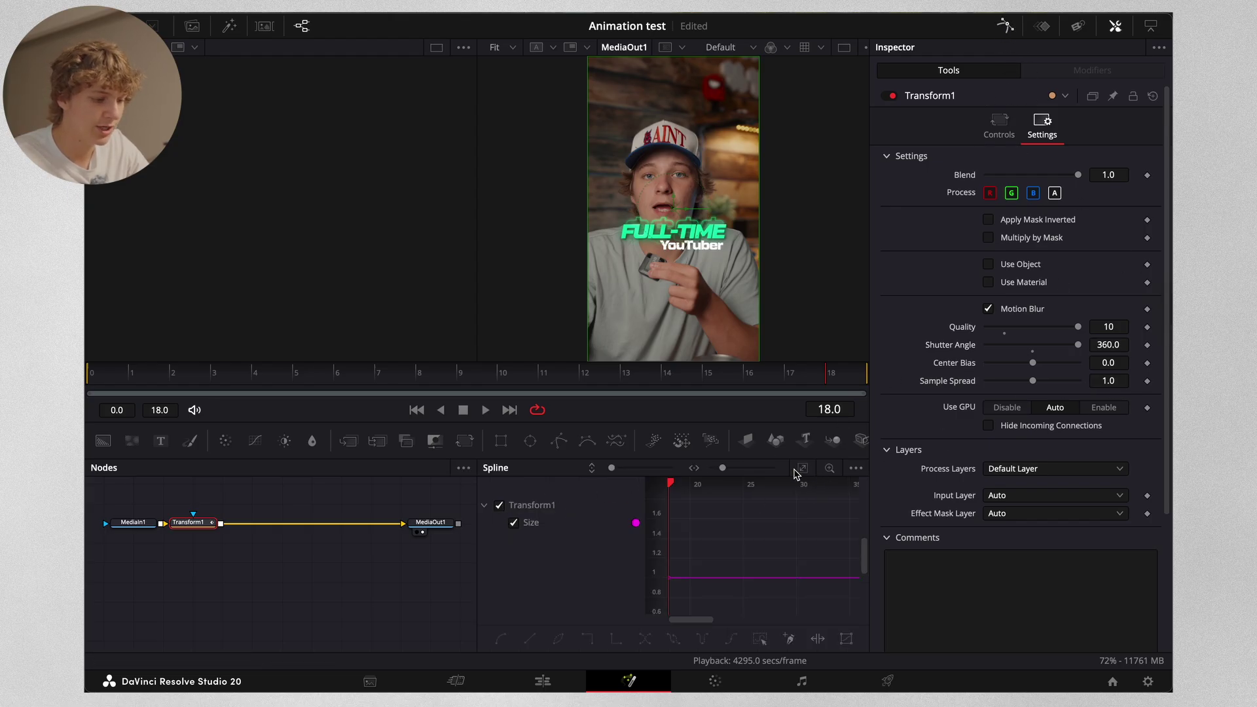
{"action": "right_click", "coordinate": [720, 573]}
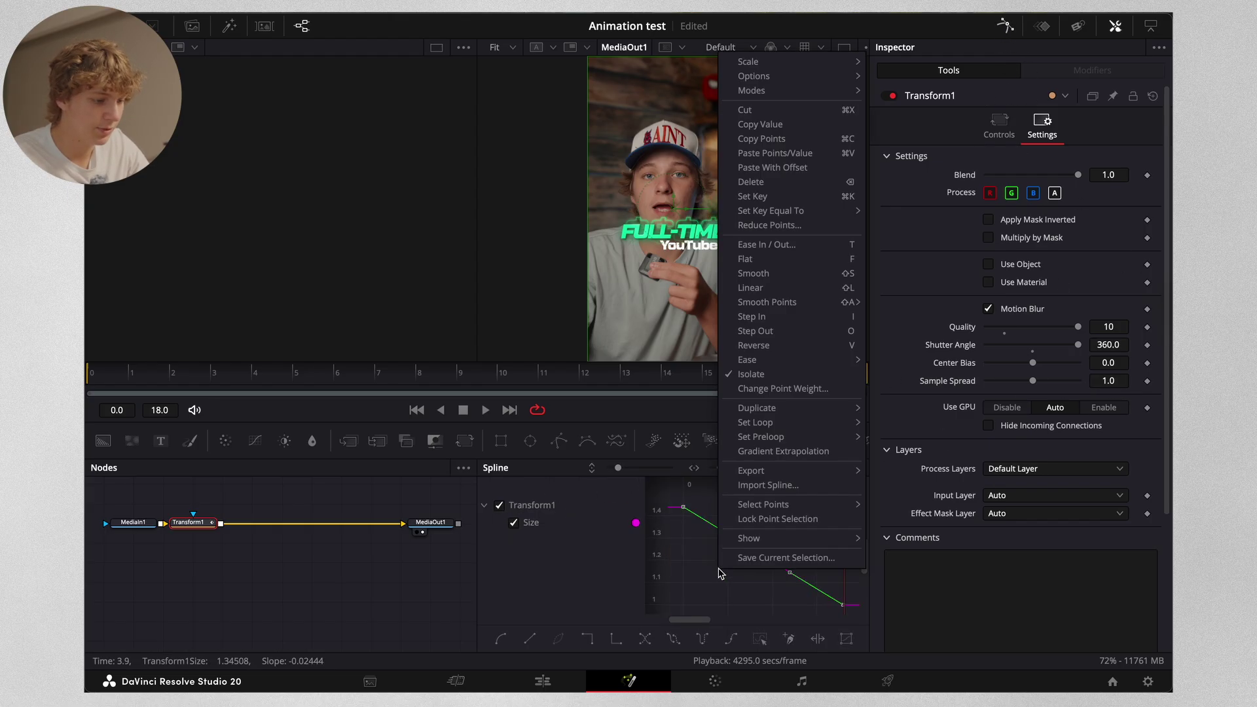
{"action": "mouse_move", "coordinate": [762, 366]}
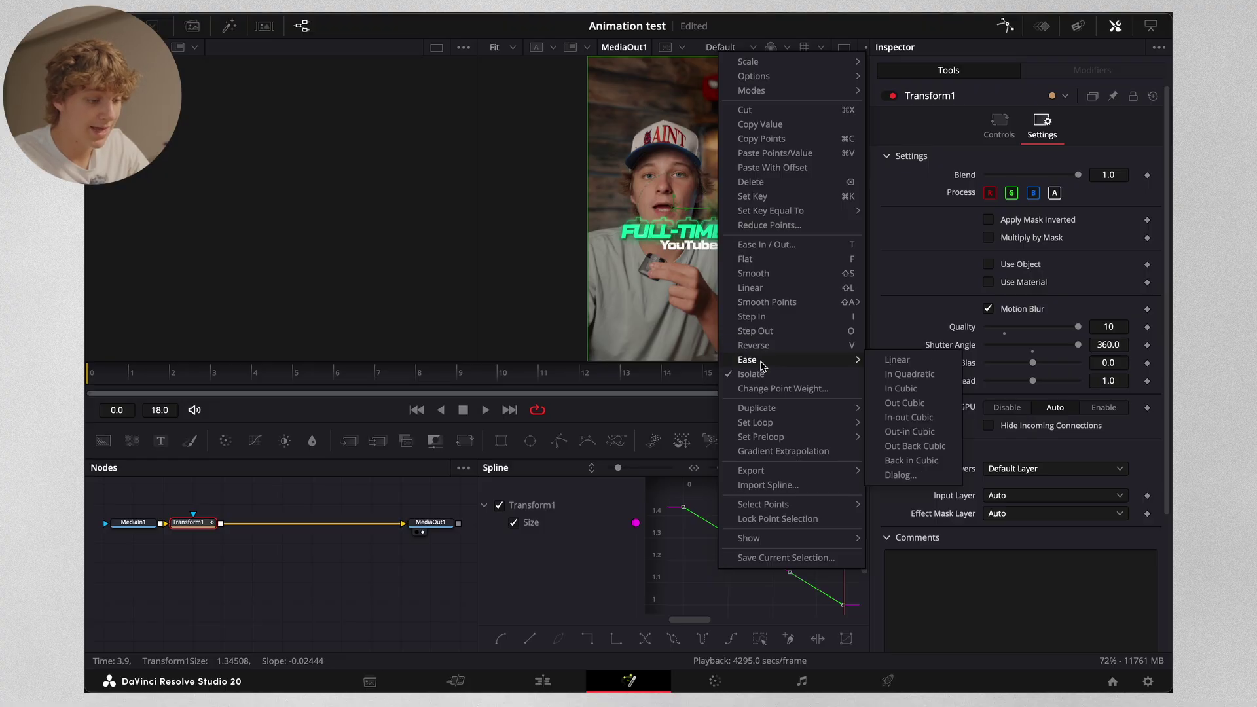
{"action": "left_click", "coordinate": [905, 403]}
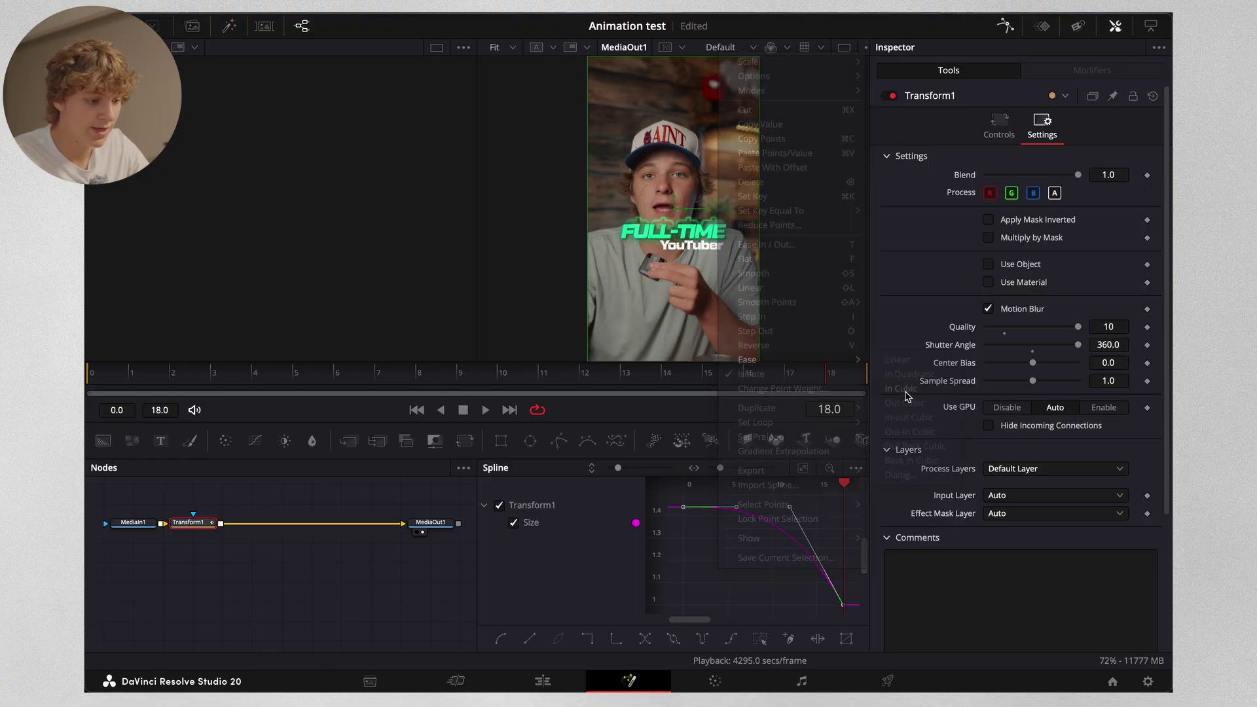
- Play back the eased zoom-out from frame 0
{"action": "left_click", "coordinate": [89, 377]}
{"action": "key", "text": "space"}
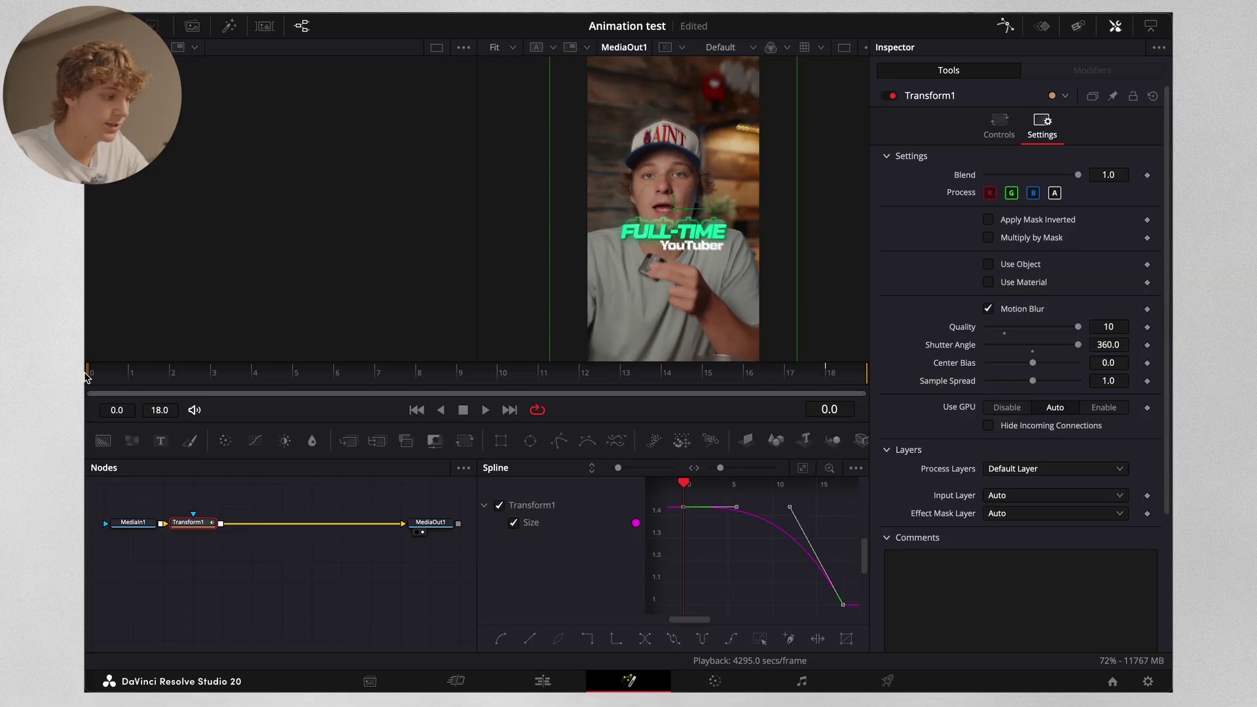
{"action": "key", "text": "space"}
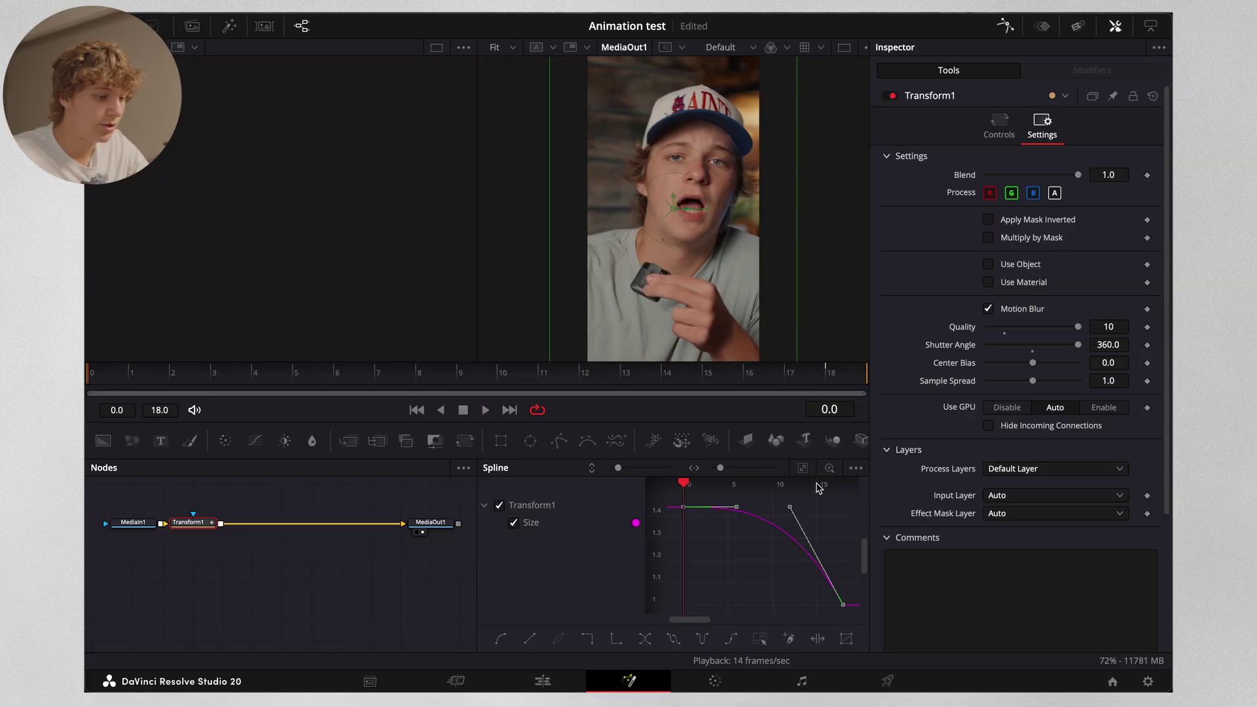
- Reset the Transform1 size keyframes to linear and apply a different ease preset to them
{"action": "left_click", "coordinate": [725, 561]}
{"action": "key", "text": "super+a"}
{"action": "left_click", "coordinate": [530, 639]}
{"action": "right_click", "coordinate": [765, 539]}
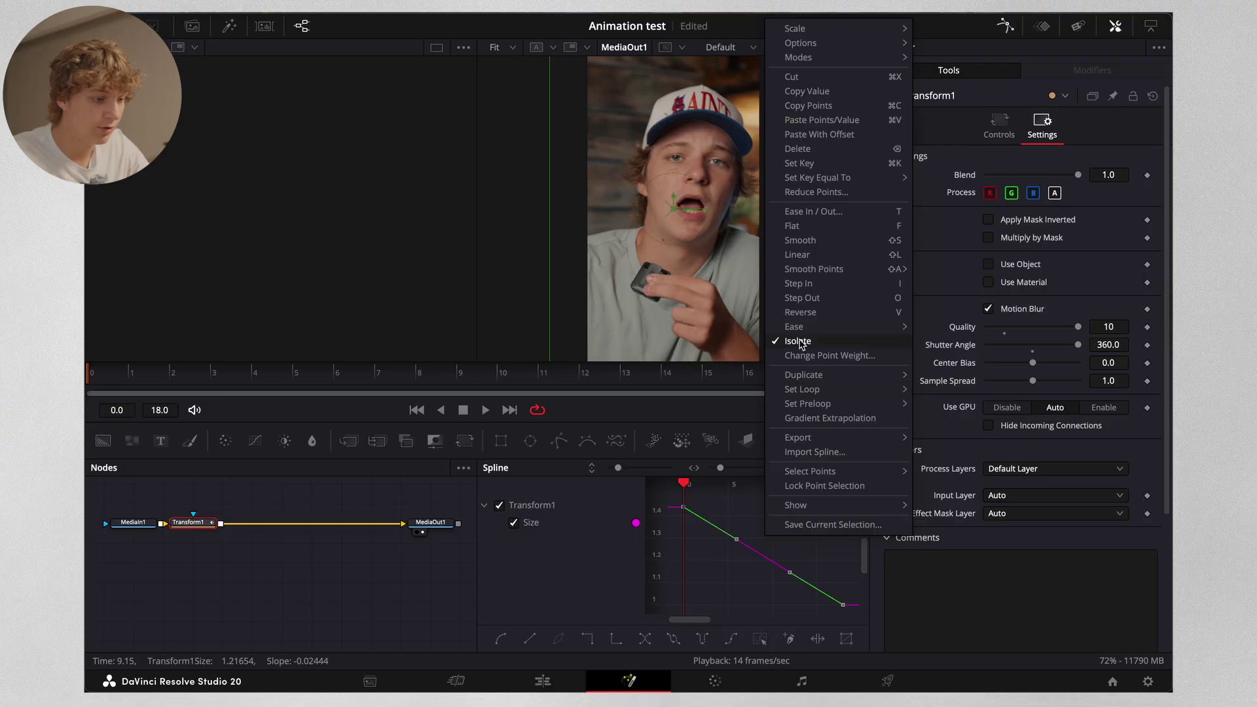
{"action": "mouse_move", "coordinate": [799, 330]}
{"action": "left_click", "coordinate": [960, 370]}
- Preview the zoom-out with its new easing from the first frame
{"action": "left_click_drag", "start_coordinate": [499, 379], "coordinate": [87, 377]}
{"action": "key", "text": "space"}
{"action": "key", "text": "space"}
- Open the MotionText Pro Zoom bin on the Edit page and delete the adjustment clip from track V7
{"action": "left_click", "coordinate": [542, 681]}
{"action": "left_click", "coordinate": [193, 26]}
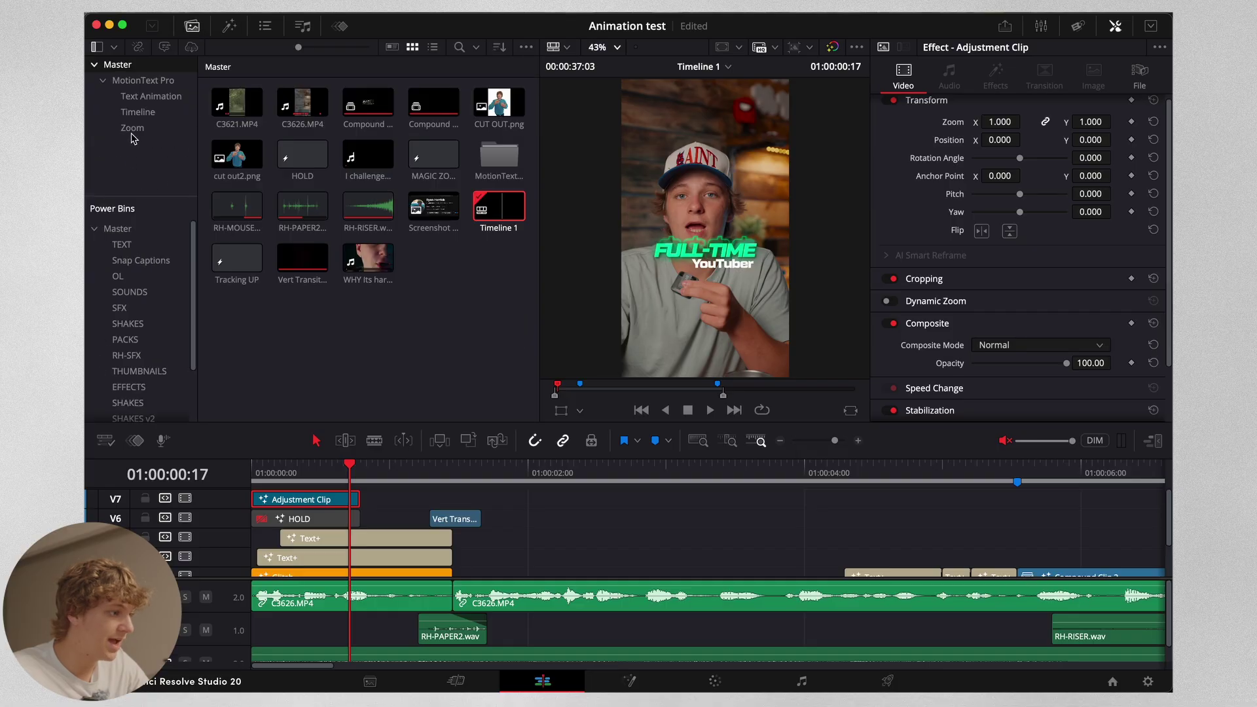
{"action": "left_click", "coordinate": [151, 96]}
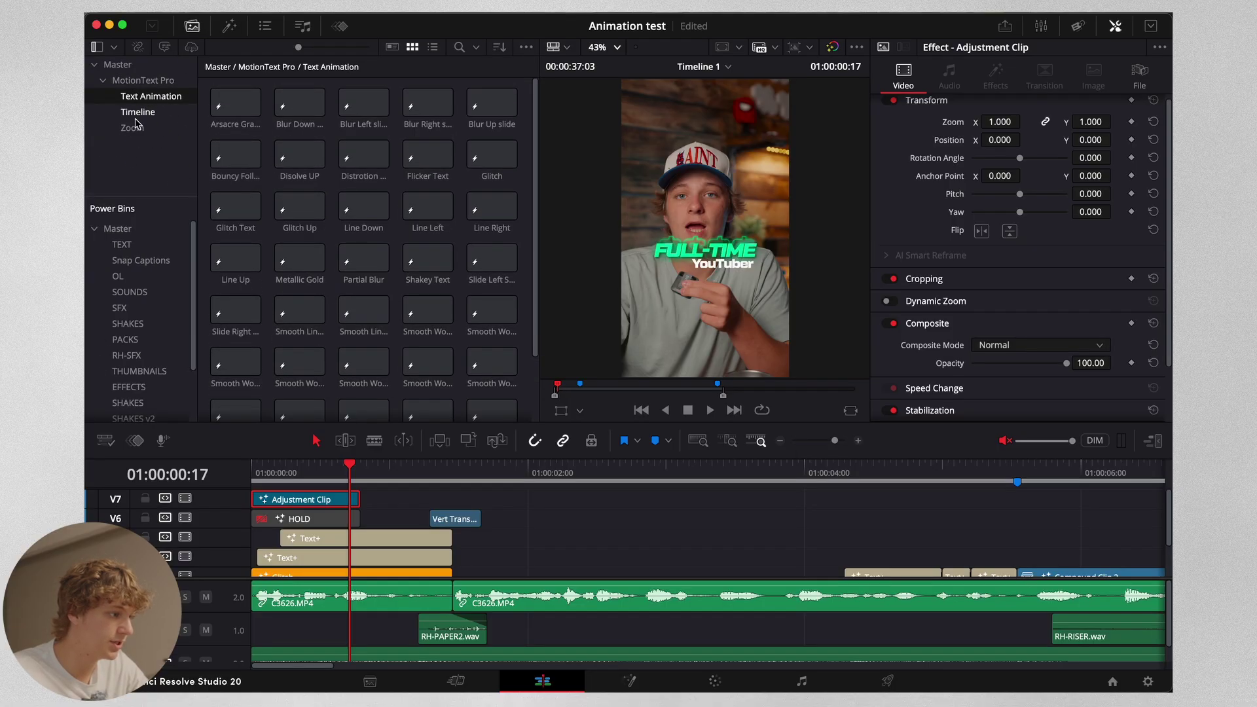
{"action": "left_click", "coordinate": [131, 128]}
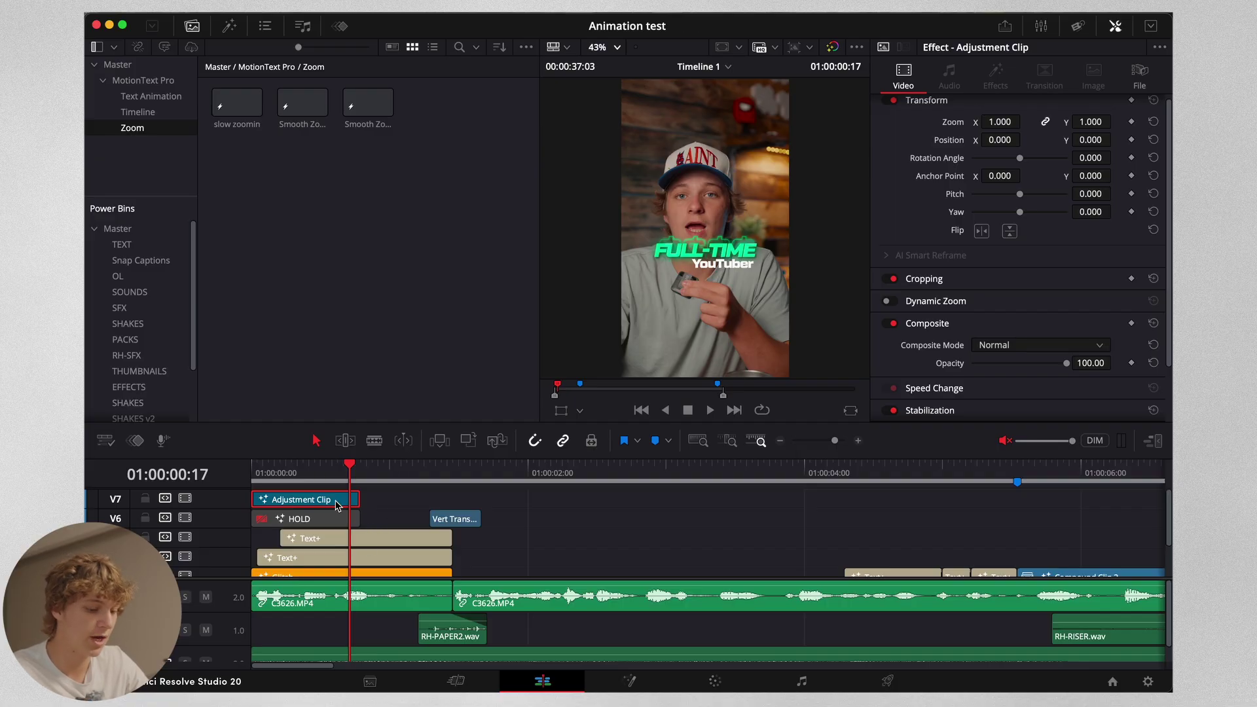
{"action": "key", "text": "Delete"}
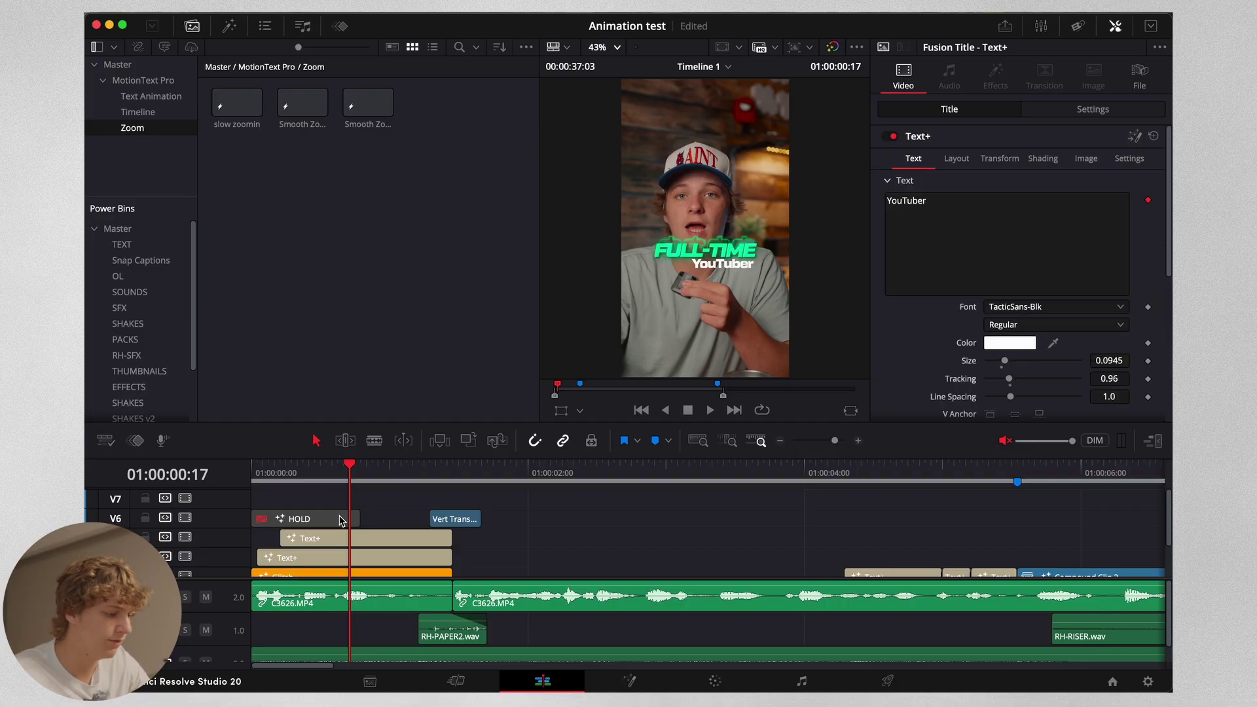
{"action": "left_click", "coordinate": [340, 520]}
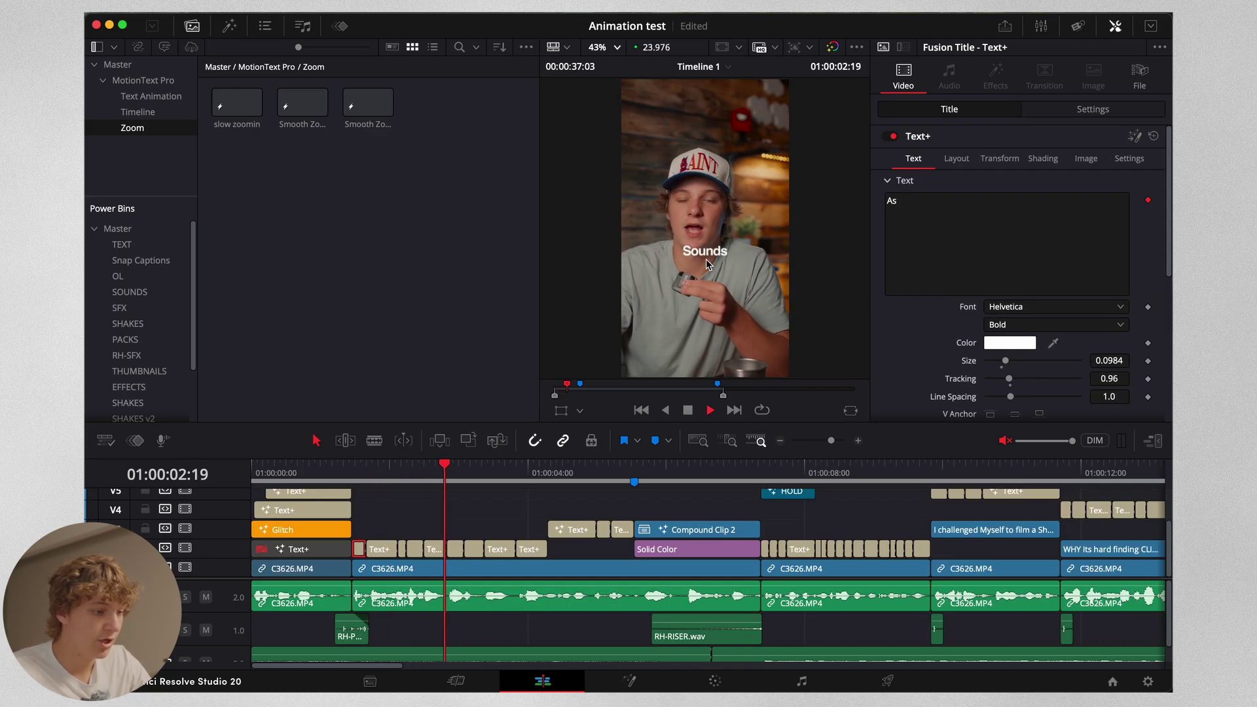
- Examine the word-by-word captions up close and the YouTuber title animation that follows by playing those timeline sections
{"action": "scroll", "coordinate": [706, 260], "scroll_direction": "up", "scroll_amount": 5}
{"action": "key", "text": "space"}
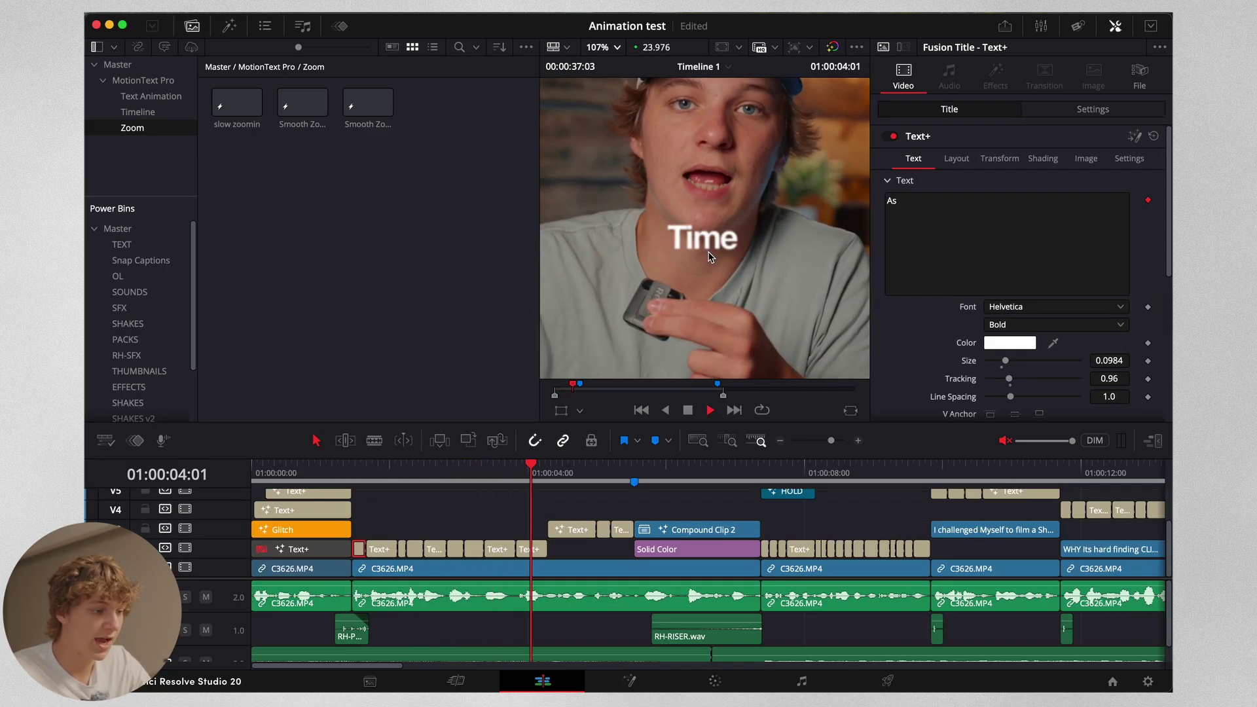
{"action": "key", "text": "space"}
{"action": "left_click_drag", "start_coordinate": [567, 471], "coordinate": [364, 470]}
{"action": "key", "text": "space"}
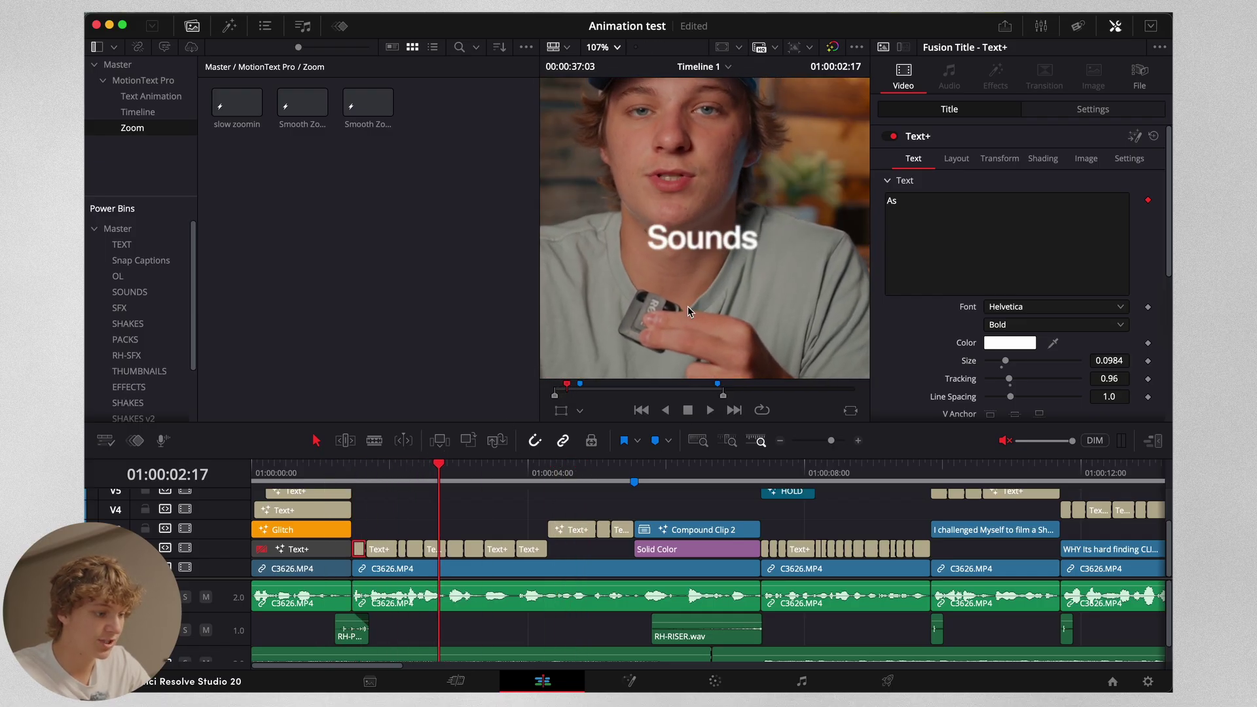
{"action": "left_click", "coordinate": [551, 473]}
{"action": "key", "text": "space"}
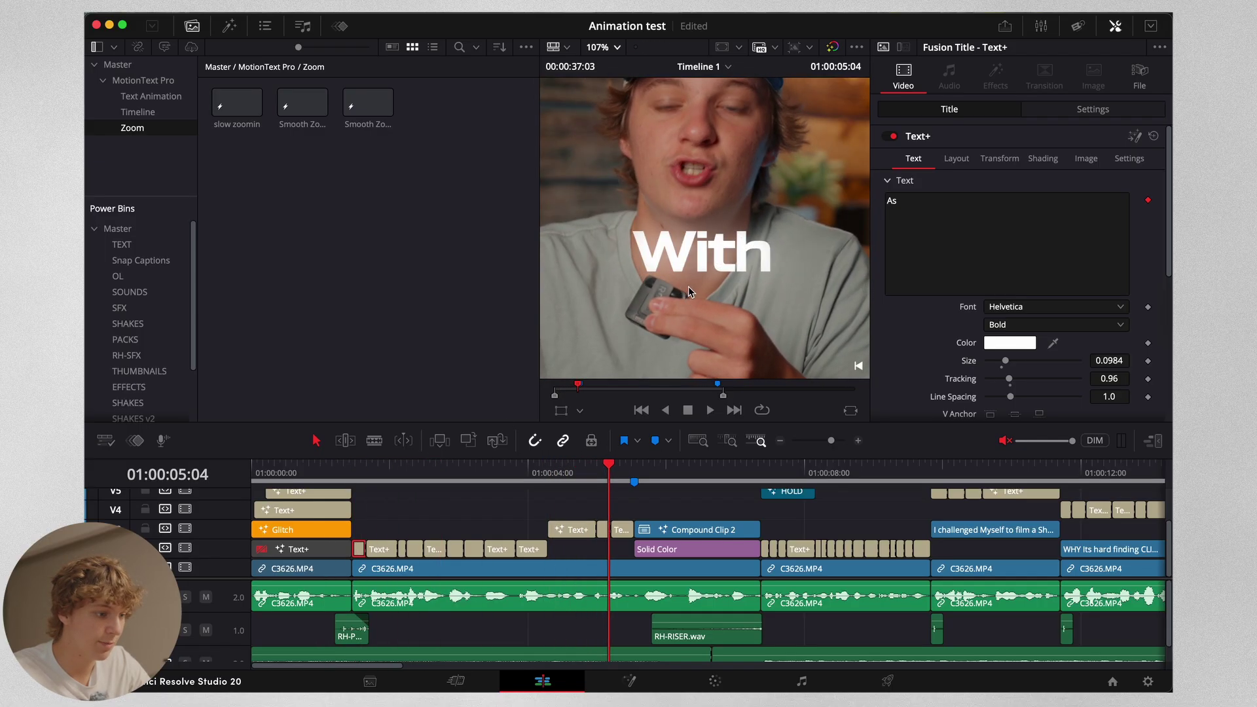
{"action": "left_click_drag", "start_coordinate": [549, 473], "coordinate": [548, 474]}
{"action": "key", "text": "space"}
{"action": "key", "text": "space"}
- Try the Disolve UP text animation preset on track V4 above the YouTuber title and preview it
{"action": "left_click", "coordinate": [151, 96]}
{"action": "left_click_drag", "start_coordinate": [300, 147], "coordinate": [578, 501]}
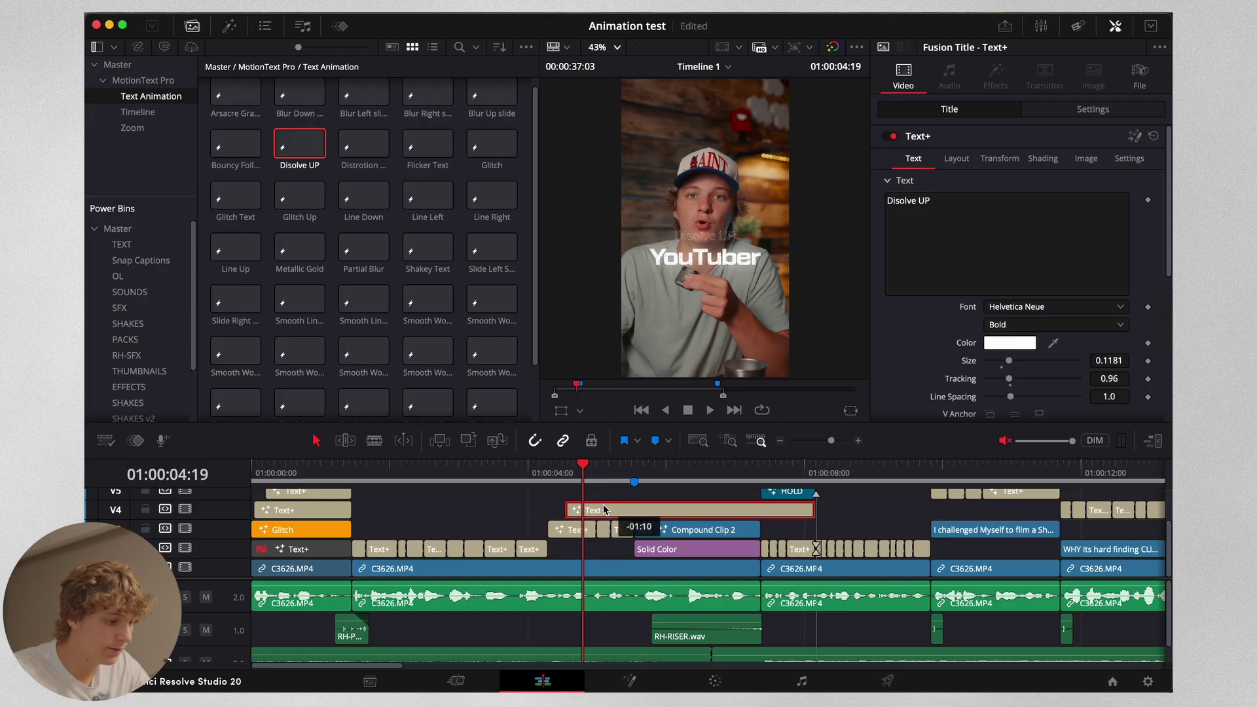
{"action": "key", "text": "Up"}
{"action": "key", "text": "space"}
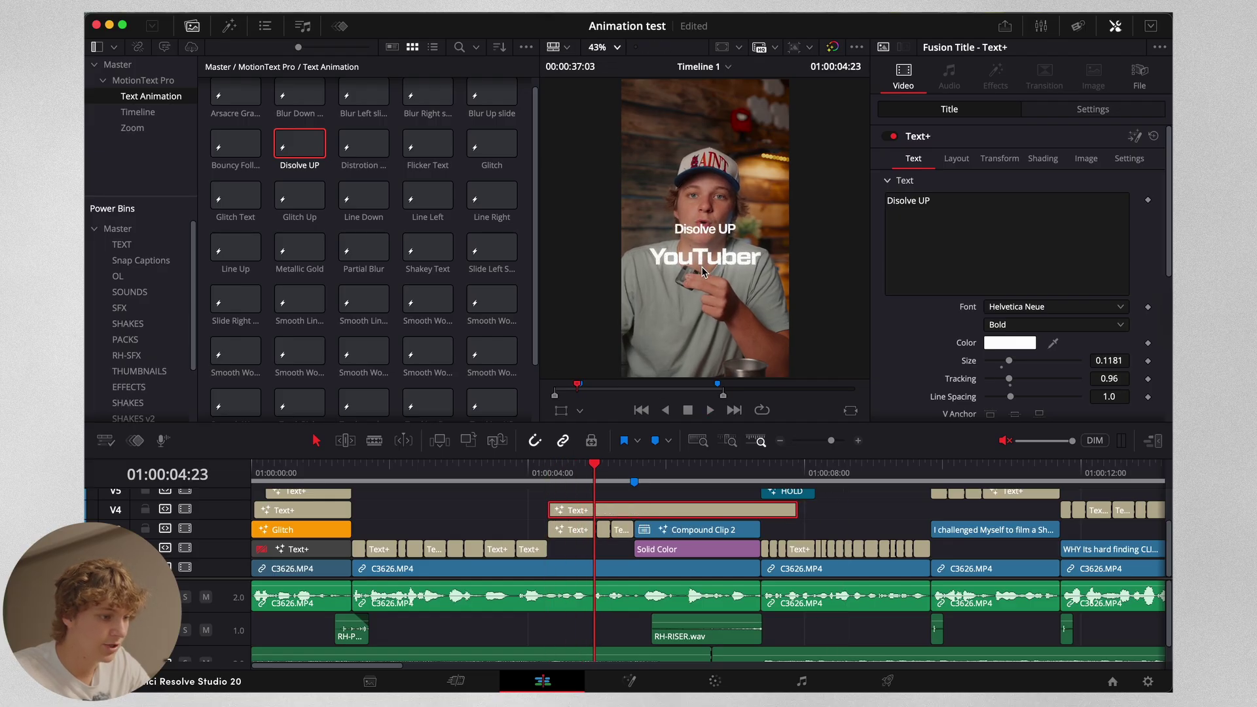
{"action": "key", "text": "ctrl+z"}
- Place a Text+ title on track V4 from 01:00:04:07 and cut it off at Marker 2, 01:00:05:13
{"action": "key", "text": "Up"}
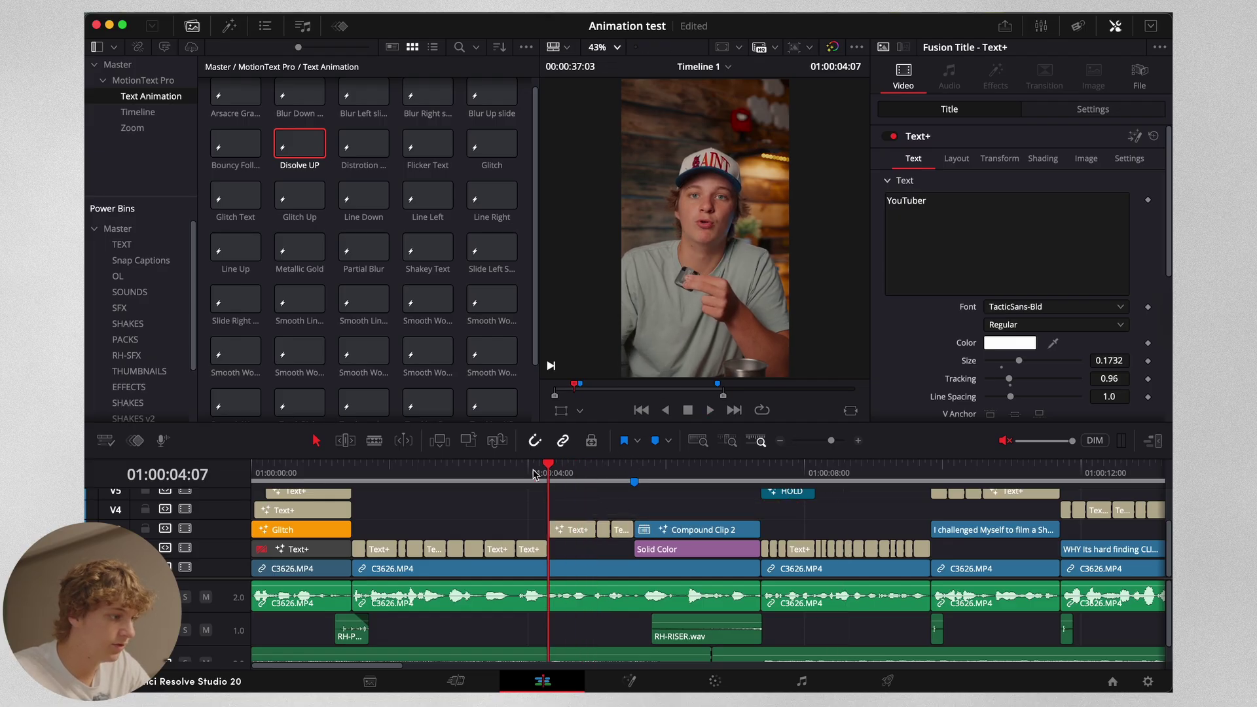
{"action": "left_click", "coordinate": [229, 25]}
{"action": "left_click", "coordinate": [124, 161]}
{"action": "mouse_move", "coordinate": [261, 212]}
{"action": "left_mouse_down"}
{"action": "mouse_move", "coordinate": [563, 510]}
{"action": "mouse_move", "coordinate": [591, 512]}
{"action": "mouse_move", "coordinate": [577, 515]}
{"action": "left_mouse_up"}
{"action": "left_click", "coordinate": [634, 473]}
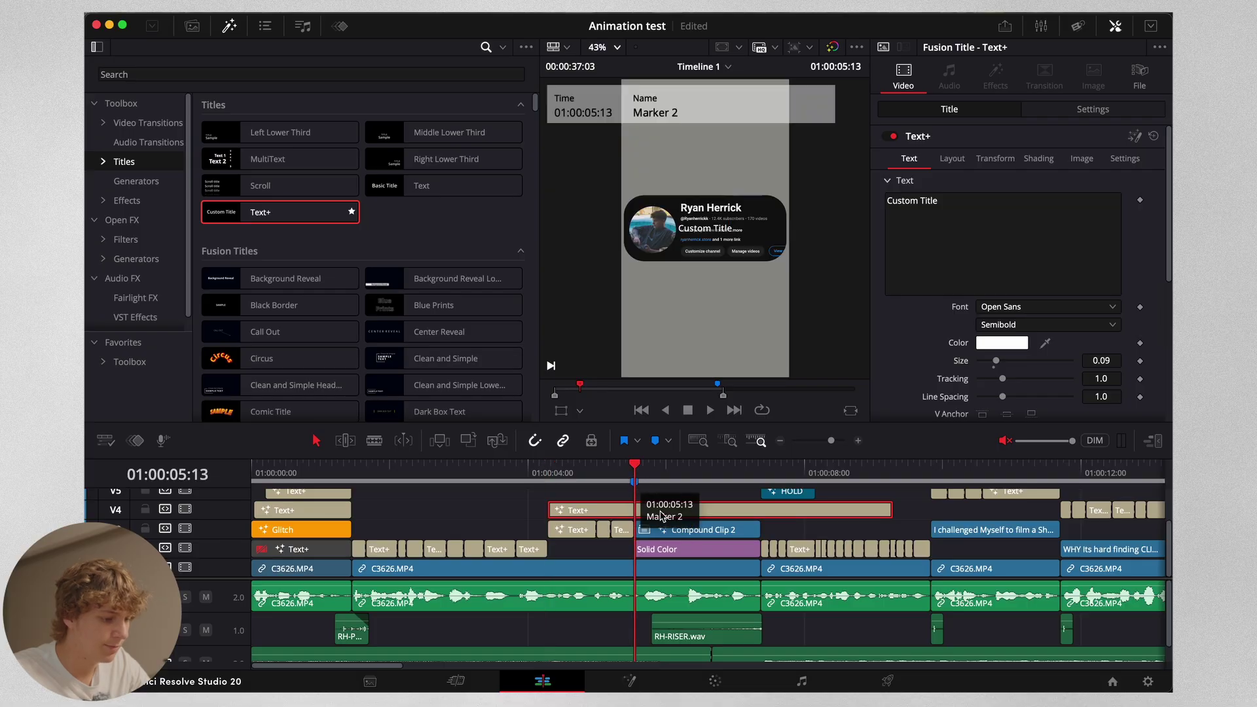
{"action": "key", "text": "super+b"}
{"action": "key", "text": "BackSpace"}
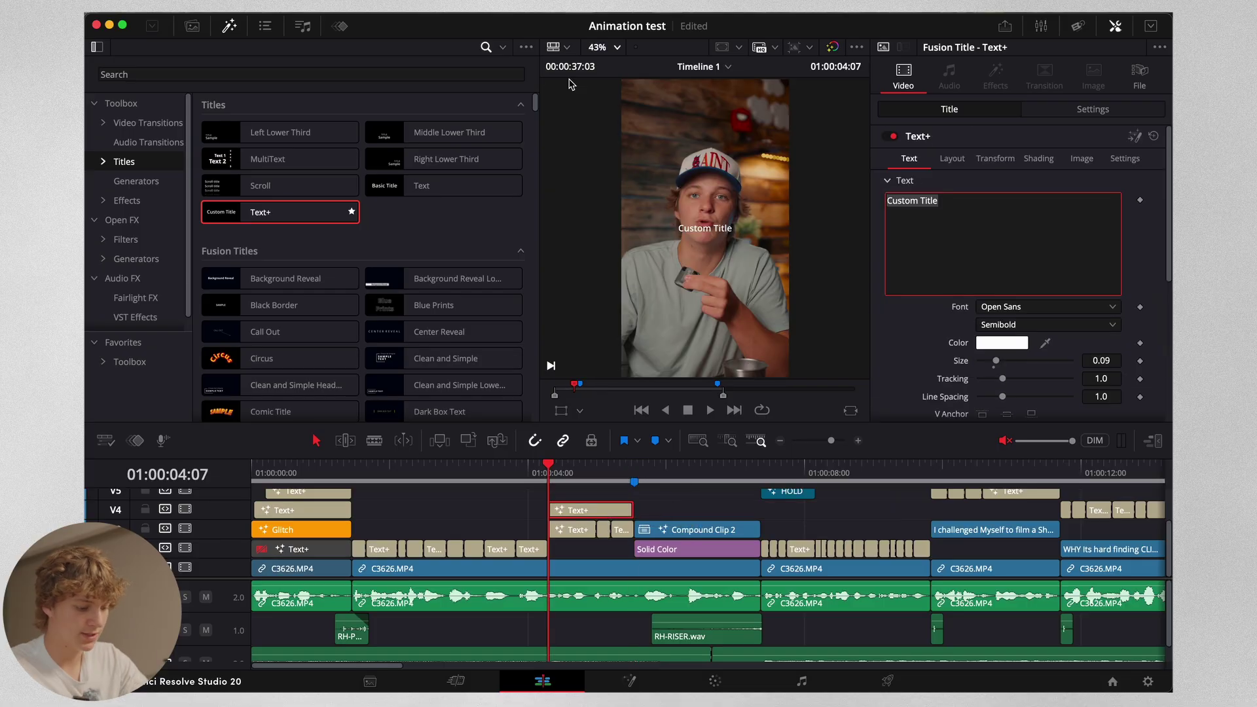
- Change the new title's text to YouTuber in a bold italic TacticSansExtExd font
{"action": "type", "text": "Yo"}
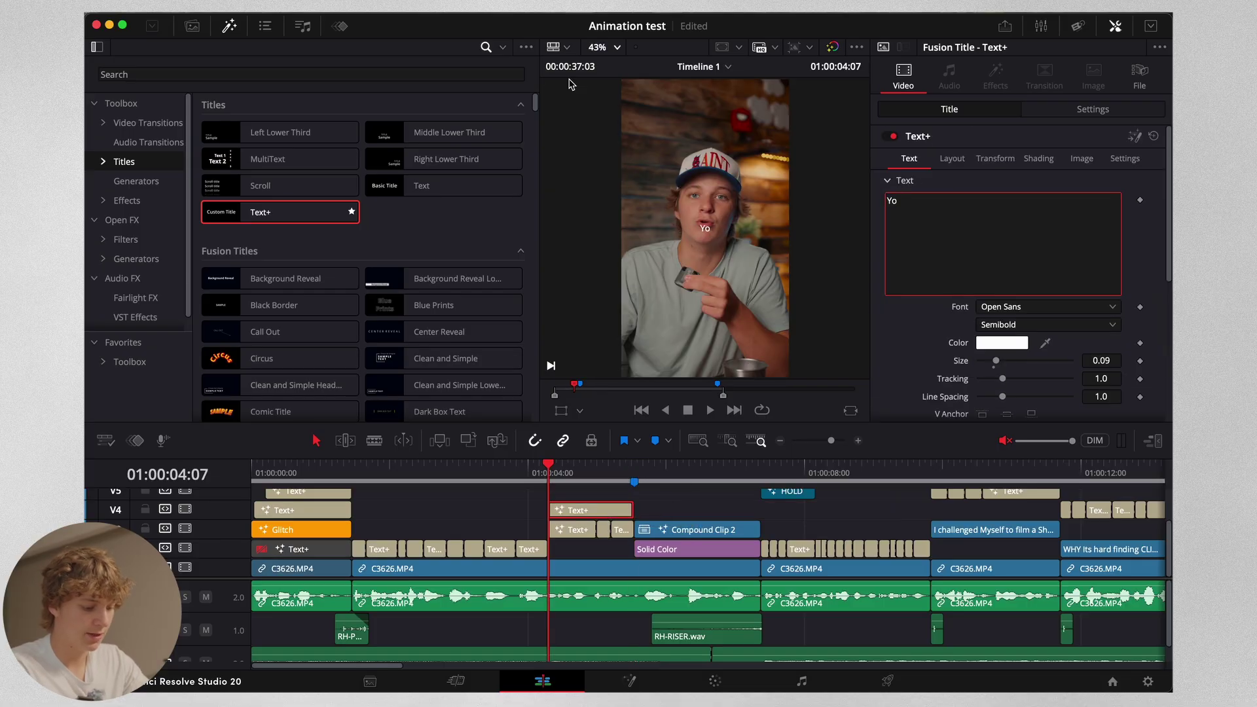
{"action": "type", "text": "uTuber"}
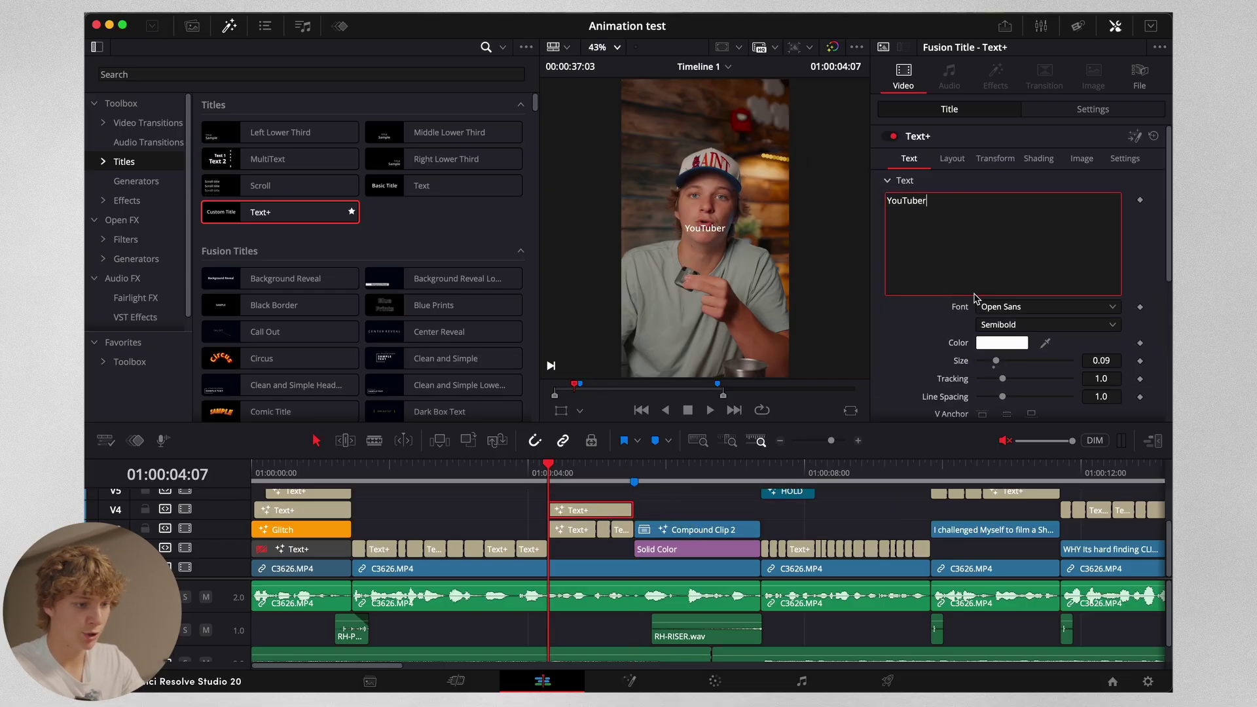
{"action": "left_click", "coordinate": [1001, 306]}
{"action": "left_click", "coordinate": [1017, 327]}
{"action": "left_click", "coordinate": [1017, 309]}
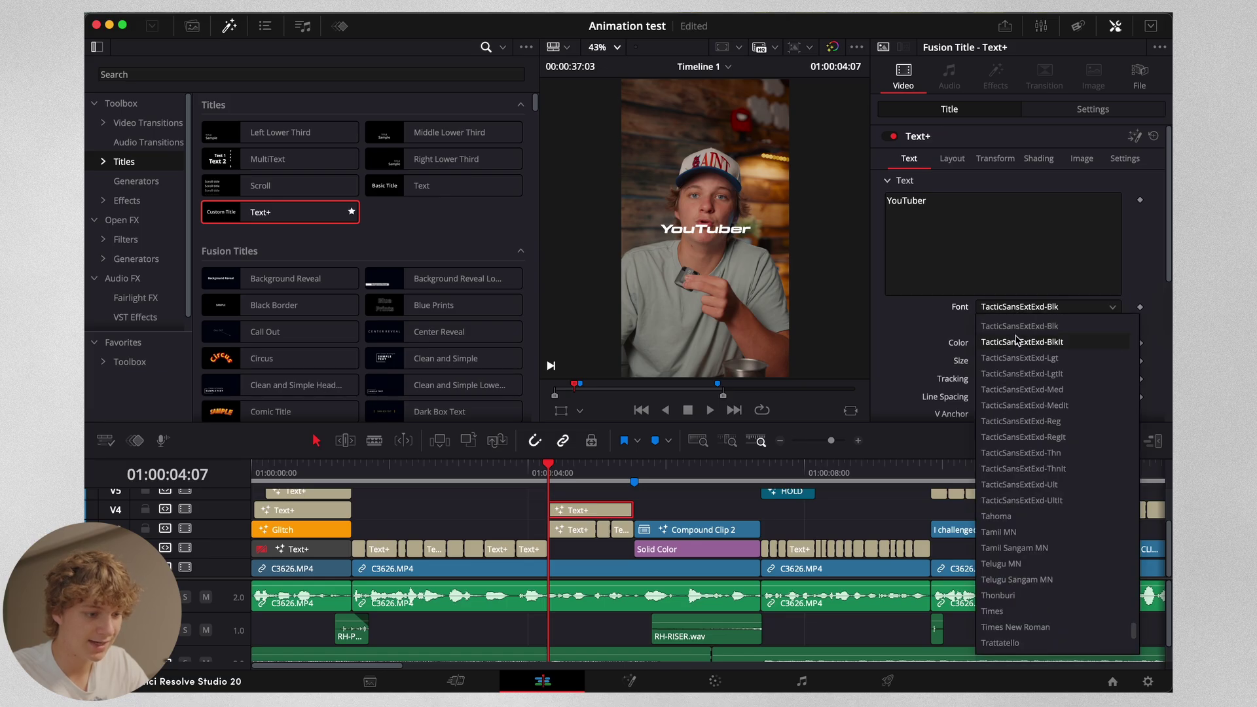
{"action": "left_click", "coordinate": [1024, 500]}
- Enlarge the new YouTuber title and set its layout Center Y to 0.411
{"action": "left_click_drag", "start_coordinate": [996, 360], "coordinate": [1001, 361]}
{"action": "left_click", "coordinate": [956, 159]}
{"action": "left_click_drag", "start_coordinate": [1106, 218], "coordinate": [1117, 220]}
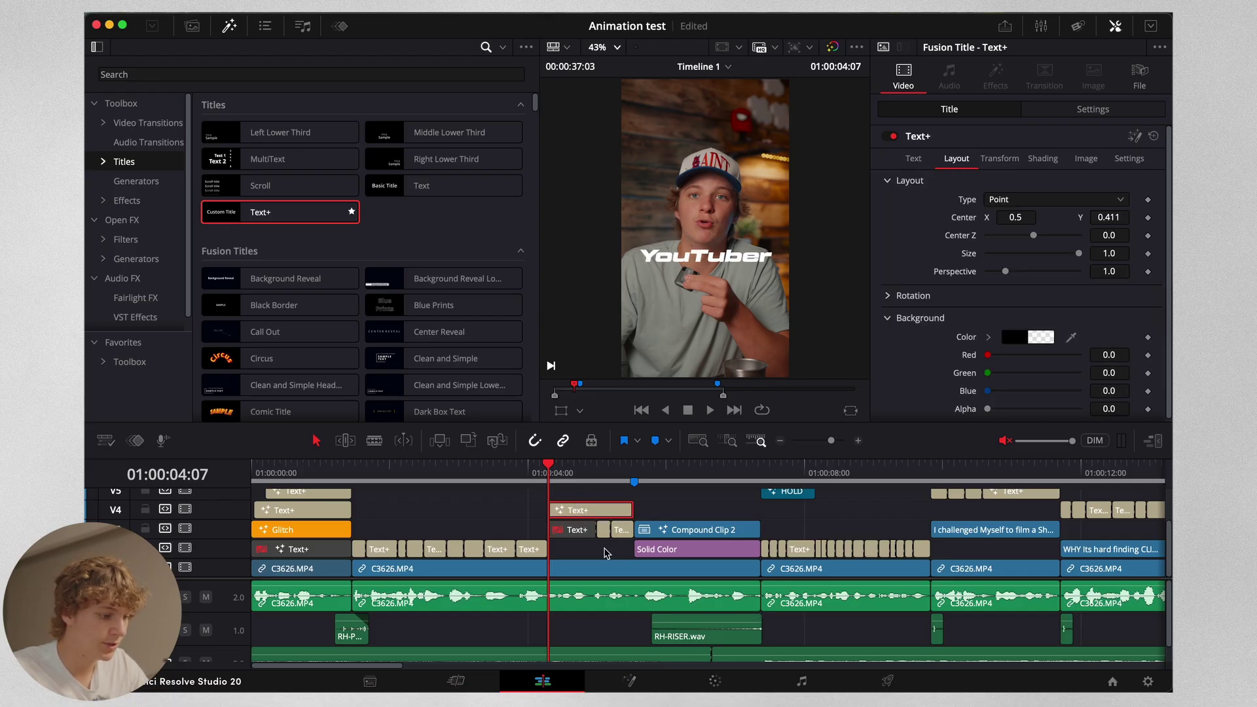
- Open the YouTuber title in Fusion and insert a Transform node between Template and MediaOut1
{"action": "left_click", "coordinate": [648, 683]}
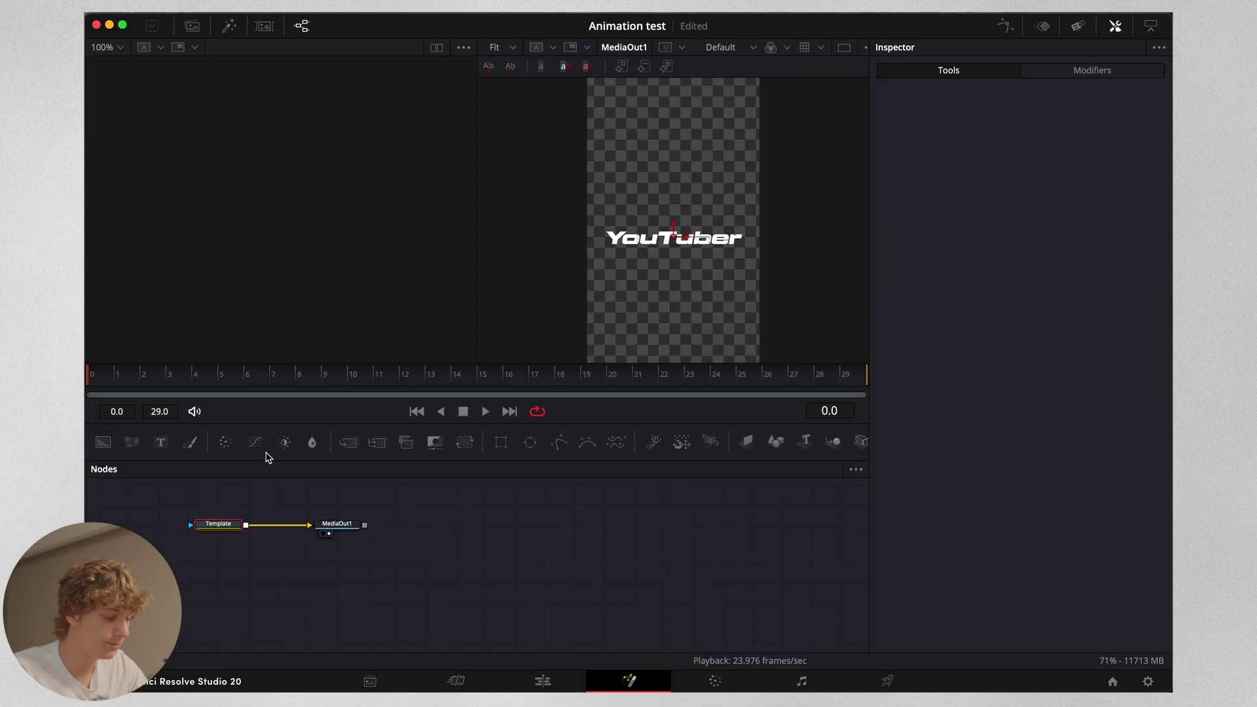
{"action": "key", "text": "shift+space"}
{"action": "type", "text": "transform"}
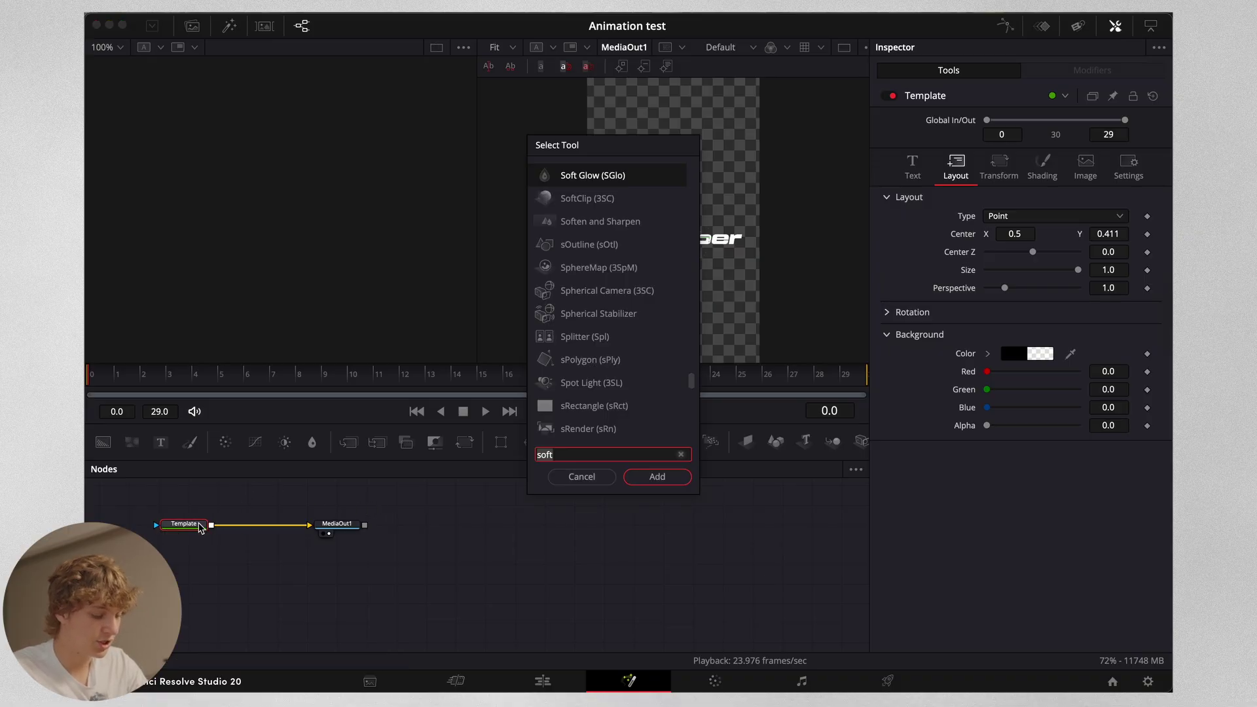
{"action": "key", "text": "Return"}
{"action": "left_click_drag", "start_coordinate": [337, 524], "coordinate": [403, 524]}
- Add a Dissolve node before MediaOut1 and disconnect Transform1 from its background input
{"action": "left_click", "coordinate": [242, 527]}
{"action": "key", "text": "shift+space"}
{"action": "type", "text": "dis"}
{"action": "type", "text": "s"}
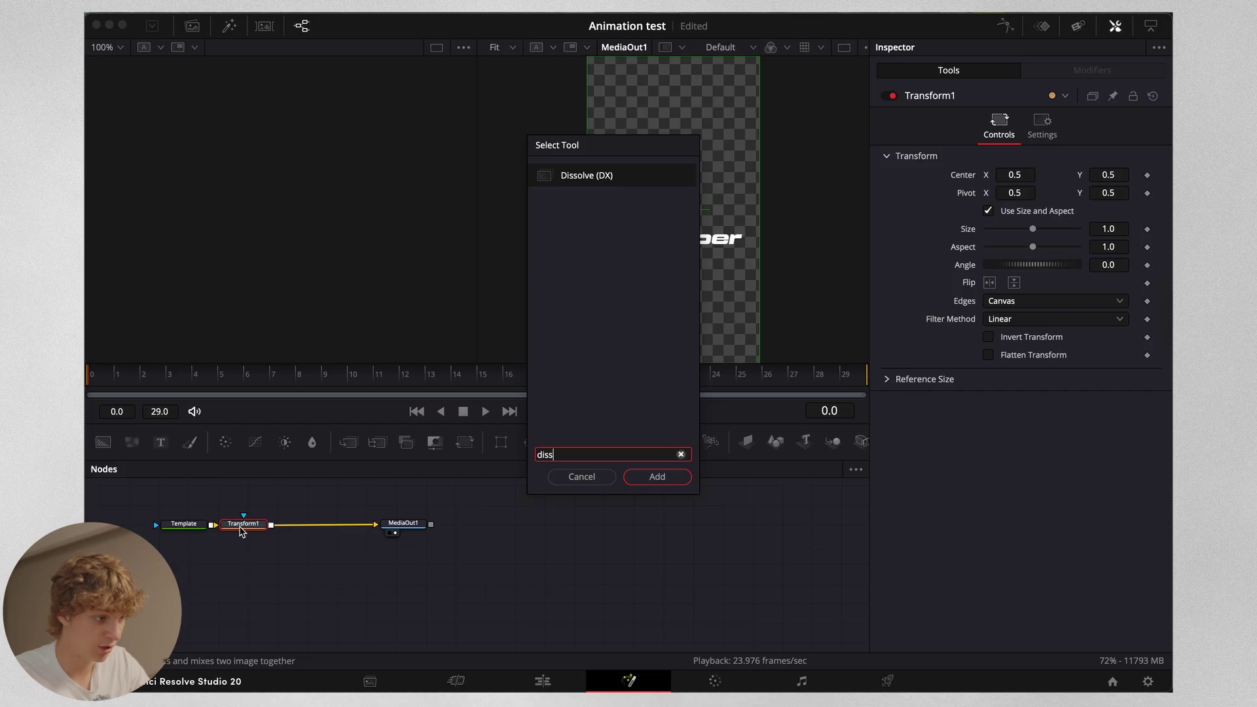
{"action": "key", "text": "Return"}
{"action": "left_click_drag", "start_coordinate": [299, 524], "coordinate": [328, 523]}
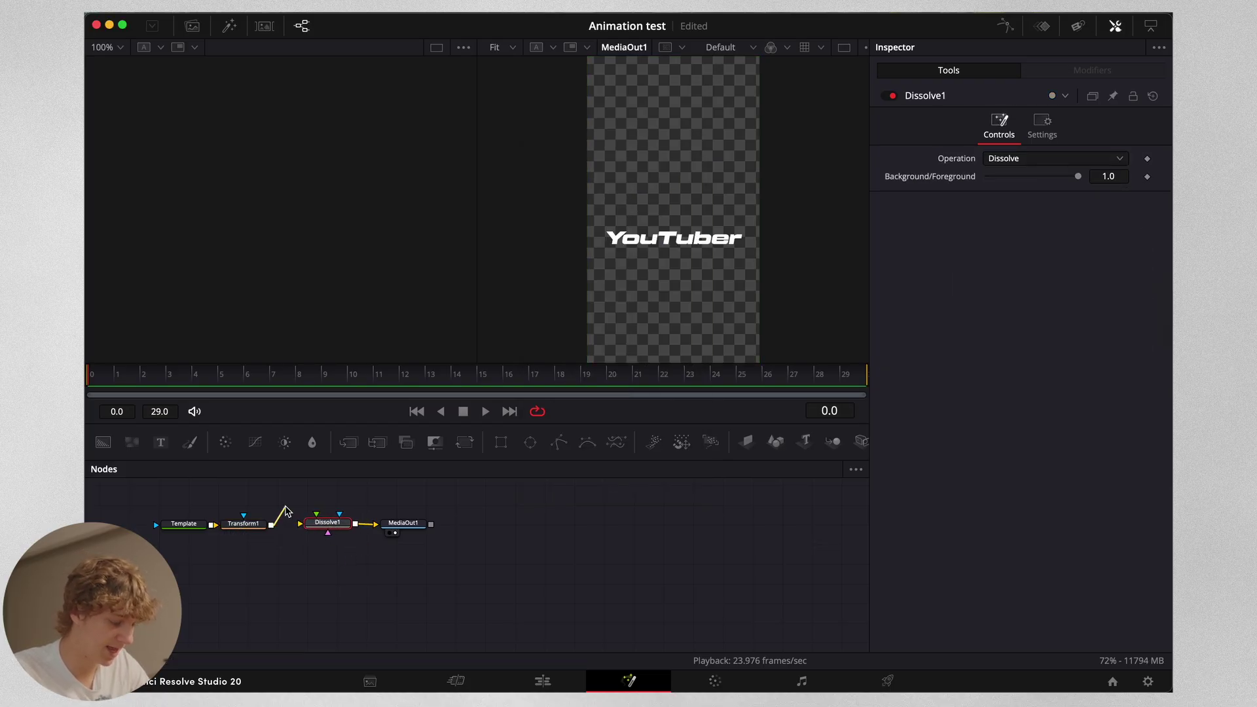
{"action": "left_click_drag", "start_coordinate": [275, 504], "coordinate": [276, 506]}
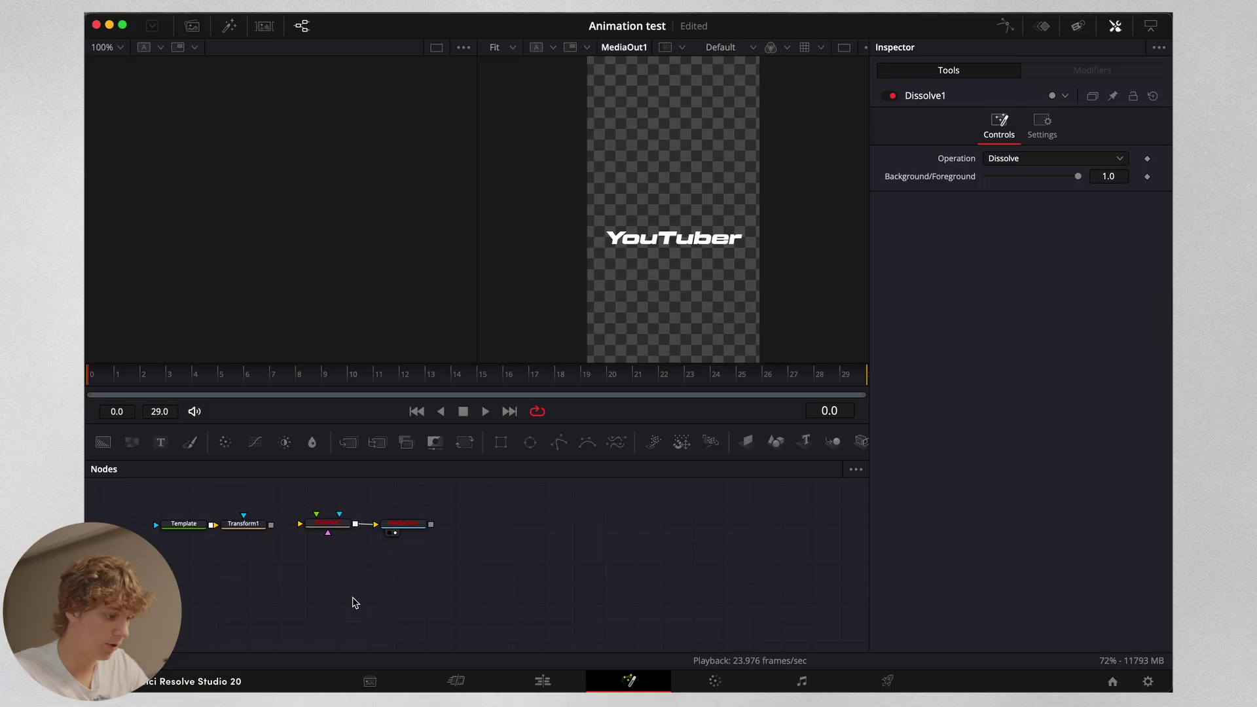
- Add a Background node as the Dissolve1 background and connect Transform1 to the Dissolve1 foreground
{"action": "key", "text": "shift+space"}
{"action": "type", "text": "back"}
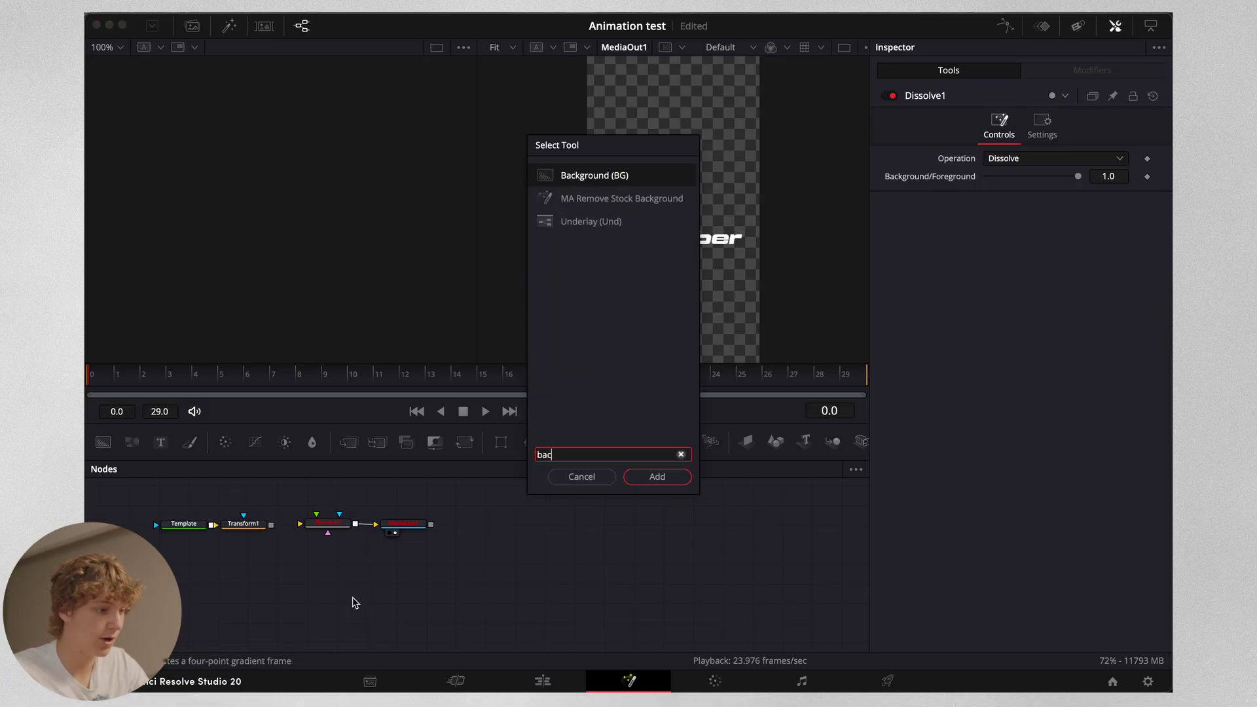
{"action": "key", "text": "Return"}
{"action": "left_click_drag", "start_coordinate": [358, 595], "coordinate": [244, 530]}
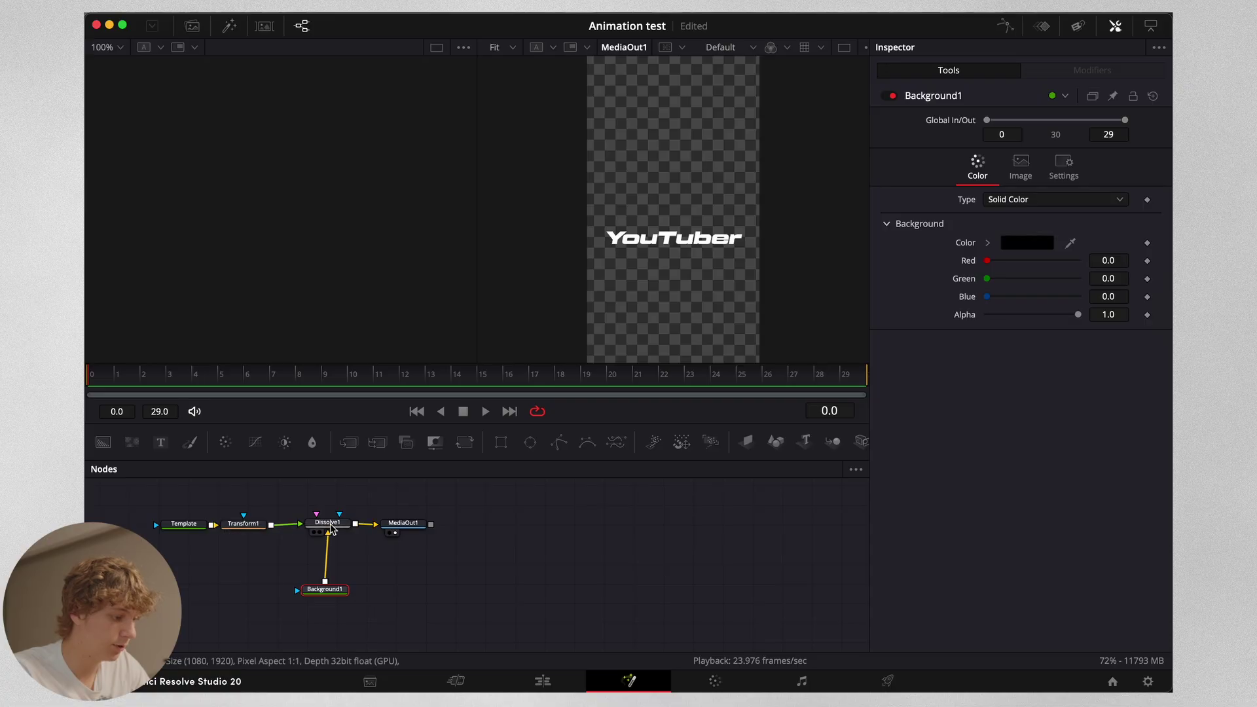
- Set Dissolve1 to Random Dissolve and animate its Background/Foreground from 0.0 at frame 0 to 1.0 at frame 16
{"action": "left_click_drag", "start_coordinate": [321, 373], "coordinate": [85, 373]}
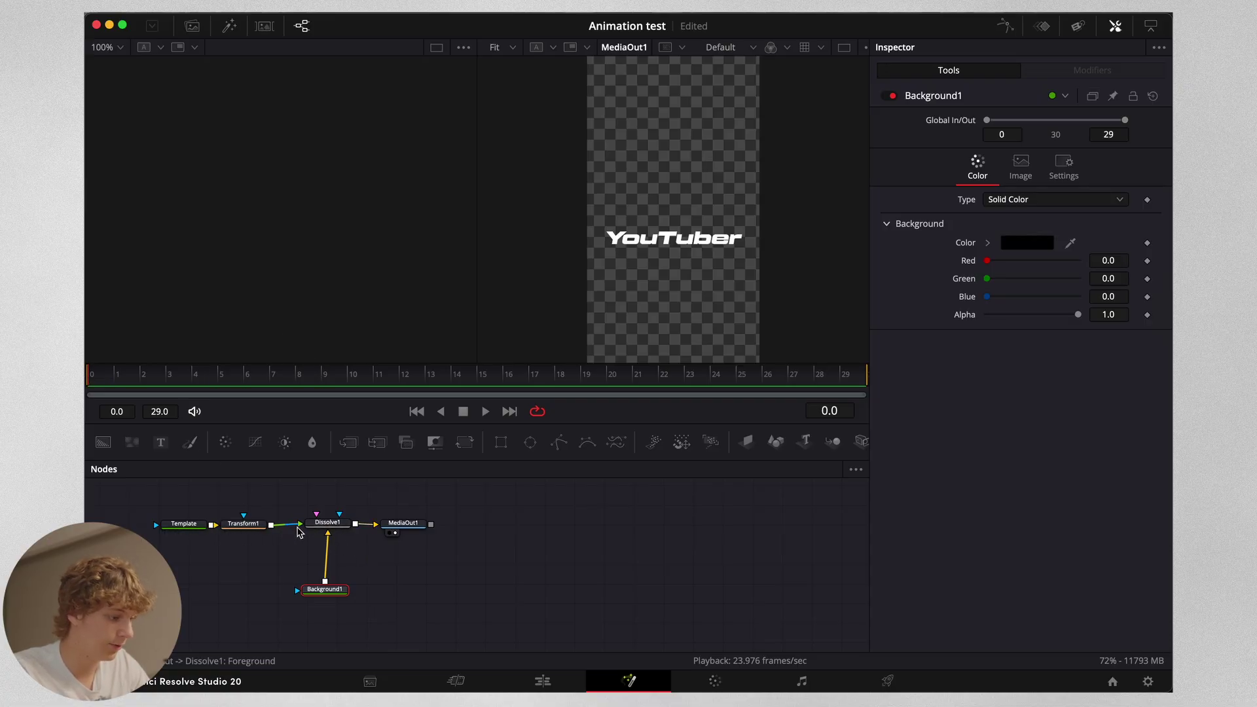
{"action": "left_click", "coordinate": [331, 523]}
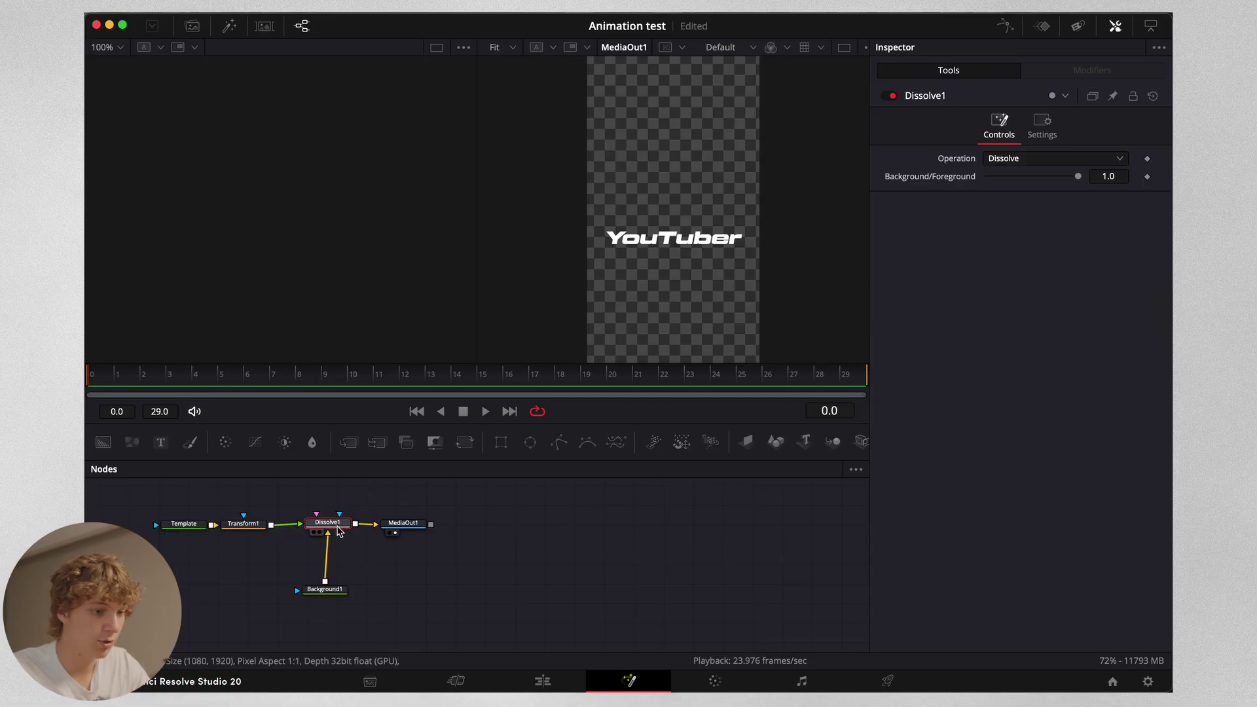
{"action": "left_click", "coordinate": [1001, 160]}
{"action": "left_click", "coordinate": [1020, 225]}
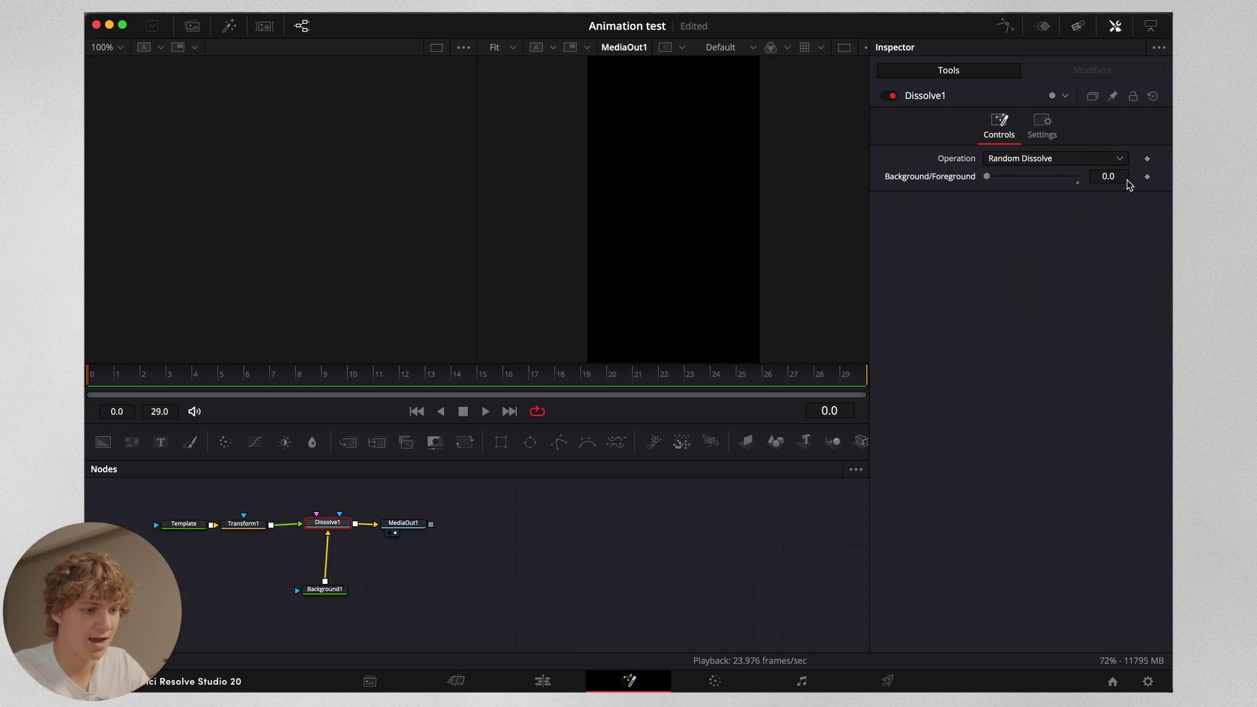
{"action": "left_click", "coordinate": [1147, 178]}
{"action": "left_click", "coordinate": [504, 375]}
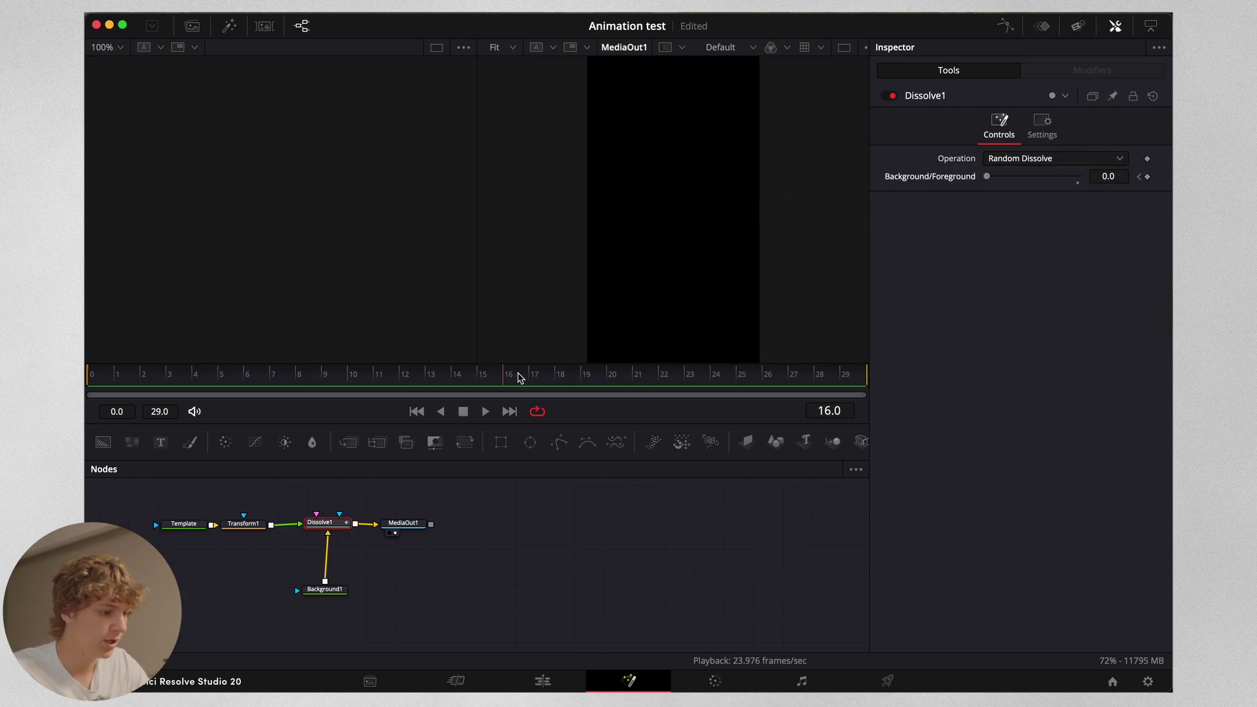
{"action": "left_click_drag", "start_coordinate": [987, 176], "coordinate": [1077, 176]}
{"action": "left_click_drag", "start_coordinate": [475, 374], "coordinate": [87, 373]}
- Animate the Transform1 Center Y from 0.31 at frame 0 to 0.5 at frame 20
{"action": "left_click", "coordinate": [244, 523]}
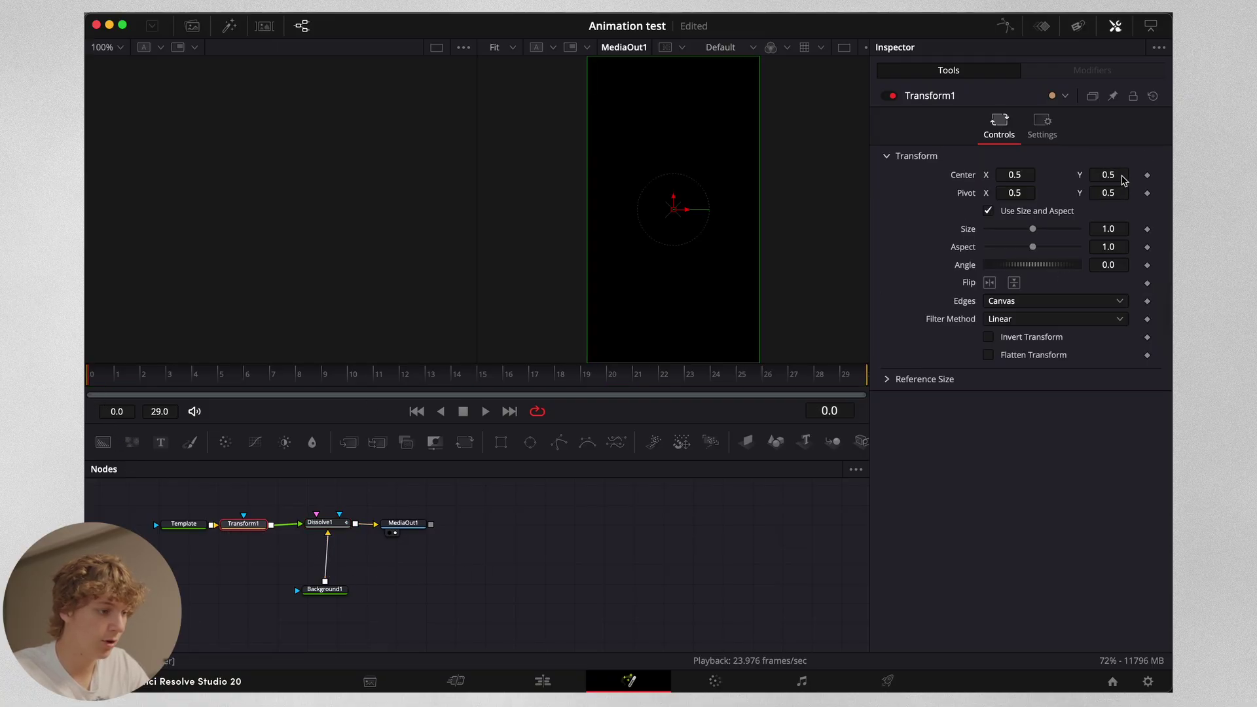
{"action": "left_click_drag", "start_coordinate": [1116, 178], "coordinate": [1117, 181]}
{"action": "left_click", "coordinate": [1146, 175]}
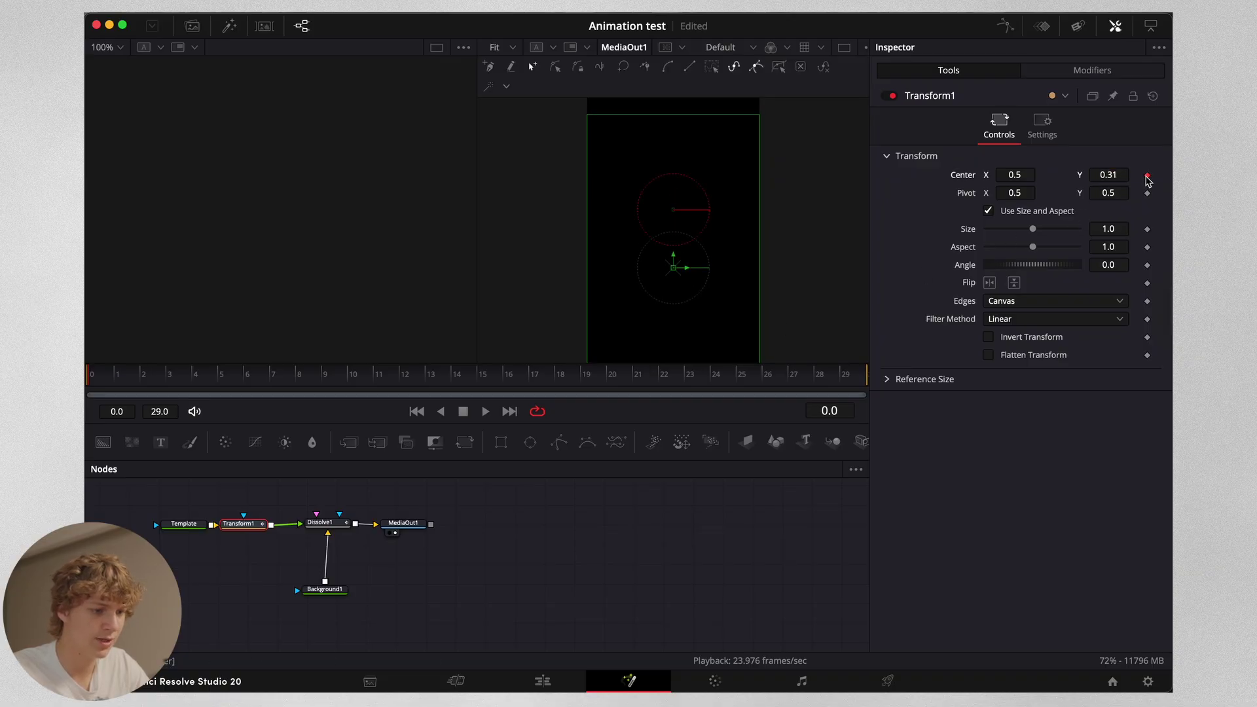
{"action": "left_click", "coordinate": [609, 380]}
{"action": "left_click", "coordinate": [1111, 175]}
{"action": "type", "text": "0.5"}
{"action": "key", "text": "Return"}
- Enable motion blur on Transform1 with quality 10 and a shutter angle of 360
{"action": "left_click", "coordinate": [1041, 124]}
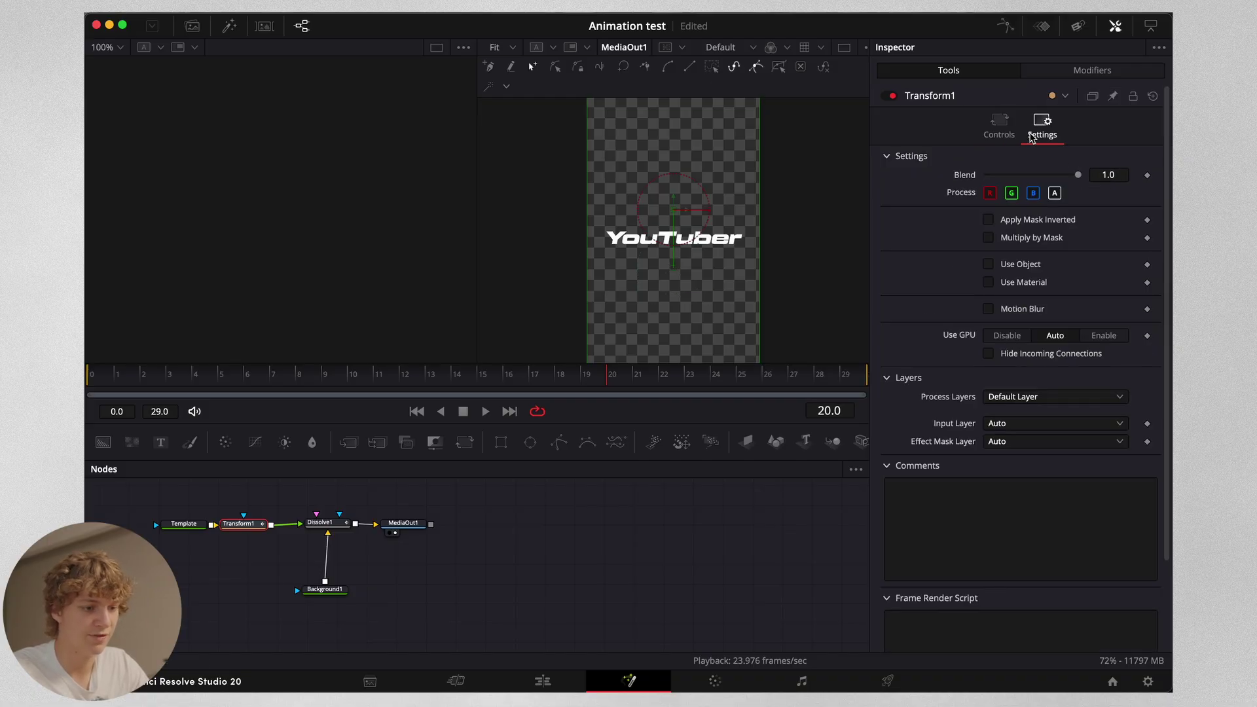
{"action": "left_click", "coordinate": [987, 309]}
{"action": "left_click_drag", "start_coordinate": [1004, 326], "coordinate": [1078, 345]}
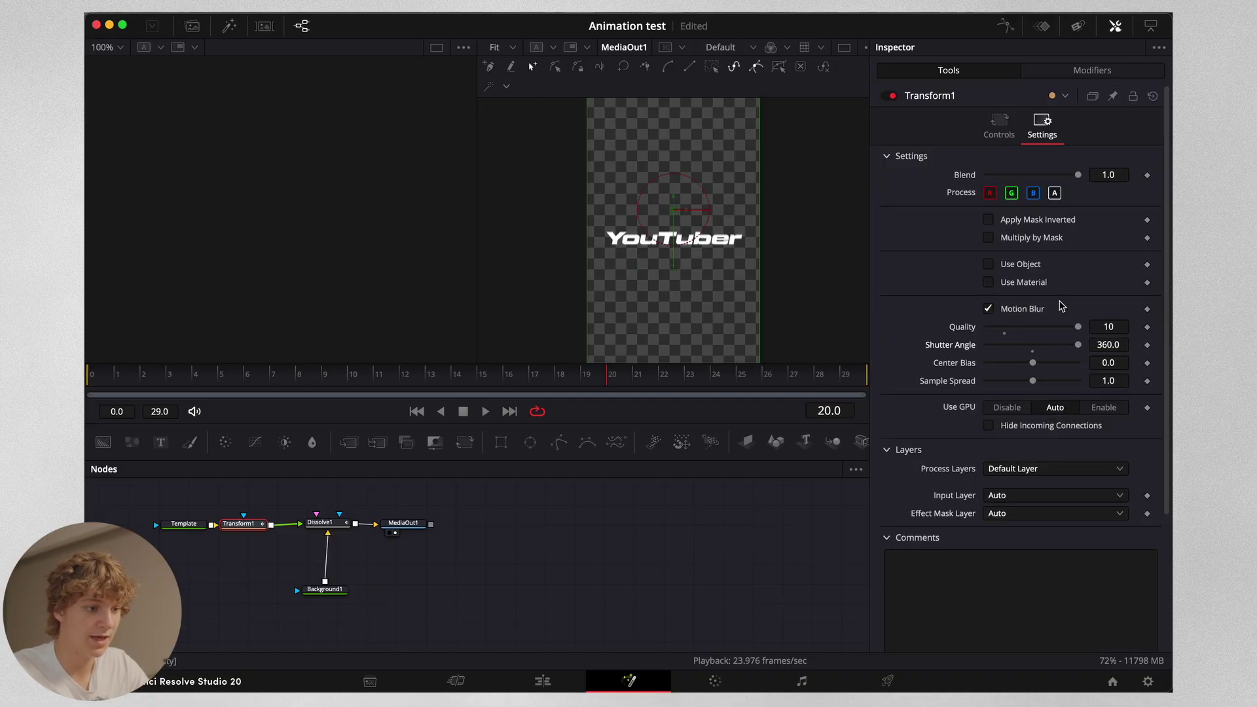
- Apply an ease-out to all Transform1 Displacement keyframes in the spline editor and play the animation from frame 0
{"action": "left_click", "coordinate": [1005, 25]}
{"action": "left_click", "coordinate": [500, 508]}
{"action": "left_click", "coordinate": [802, 469]}
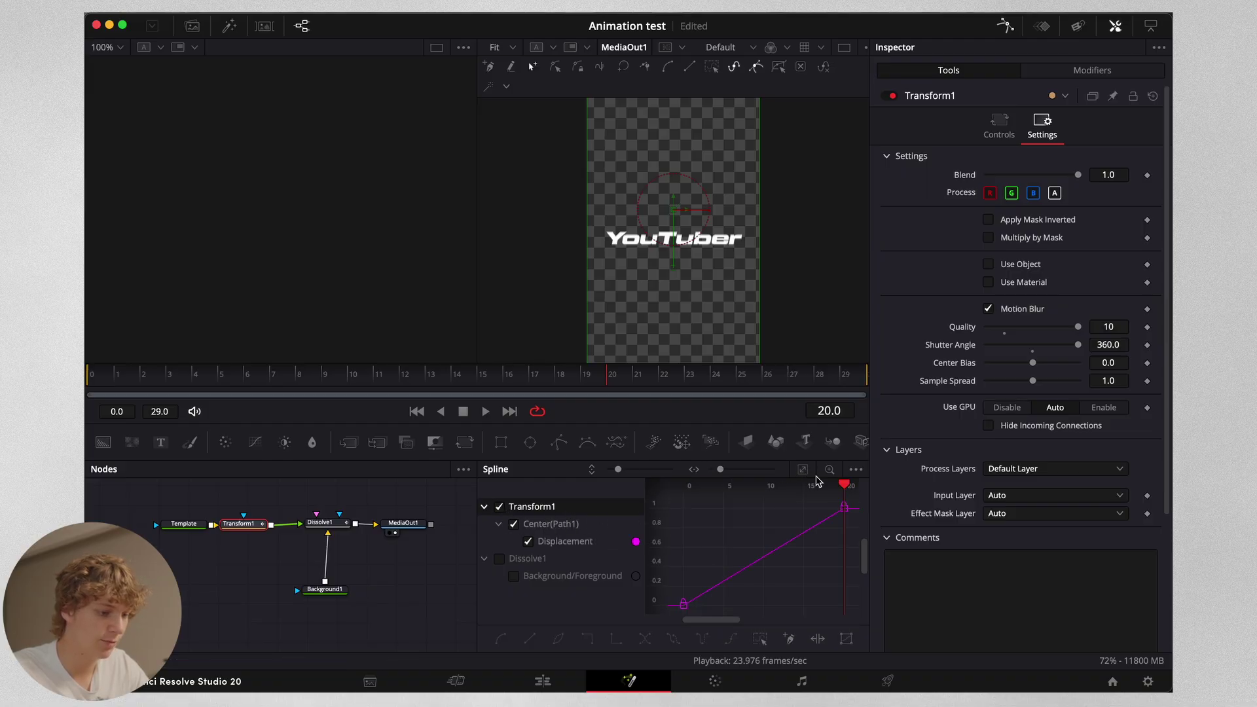
{"action": "key", "text": "ctrl+a"}
{"action": "right_click", "coordinate": [790, 580]}
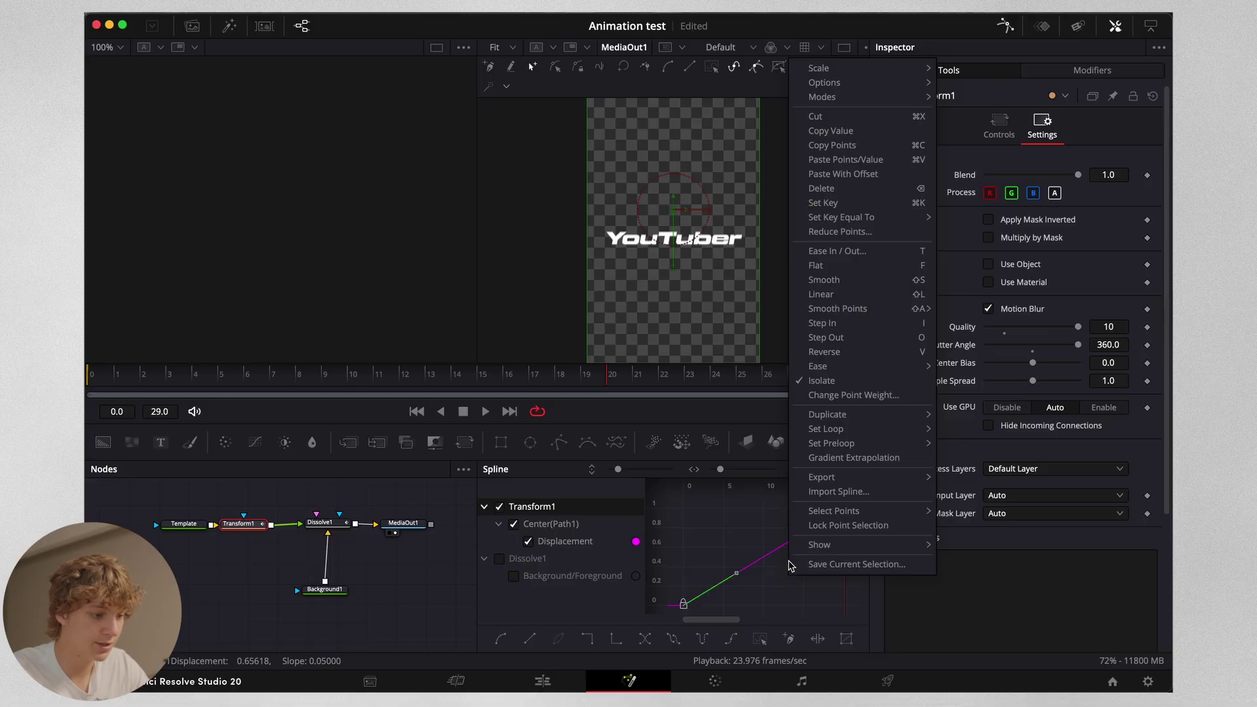
{"action": "mouse_move", "coordinate": [818, 366]}
{"action": "left_click", "coordinate": [981, 413]}
{"action": "left_click", "coordinate": [88, 375]}
{"action": "key", "text": "space"}
{"action": "key", "text": "space"}
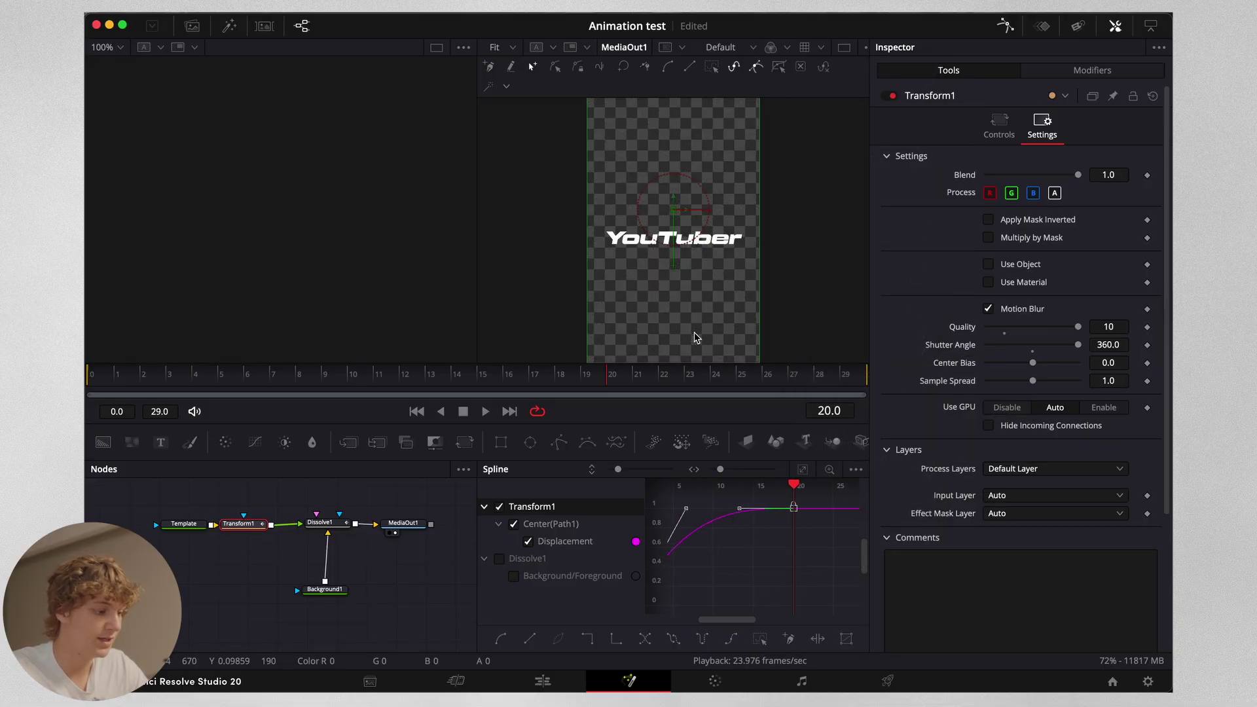
- Set the Background1 Alpha to 0.0, play the composition and return to the Edit page
{"action": "left_click", "coordinate": [330, 592]}
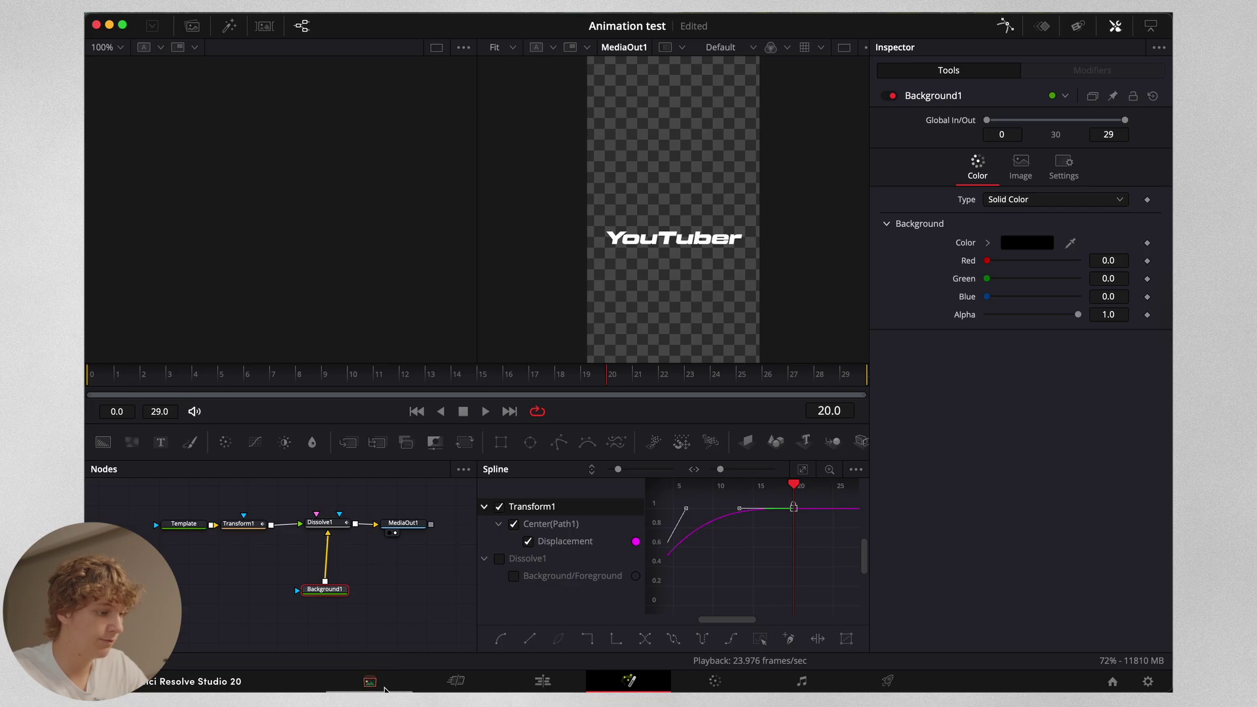
{"action": "left_click_drag", "start_coordinate": [1078, 315], "coordinate": [763, 349]}
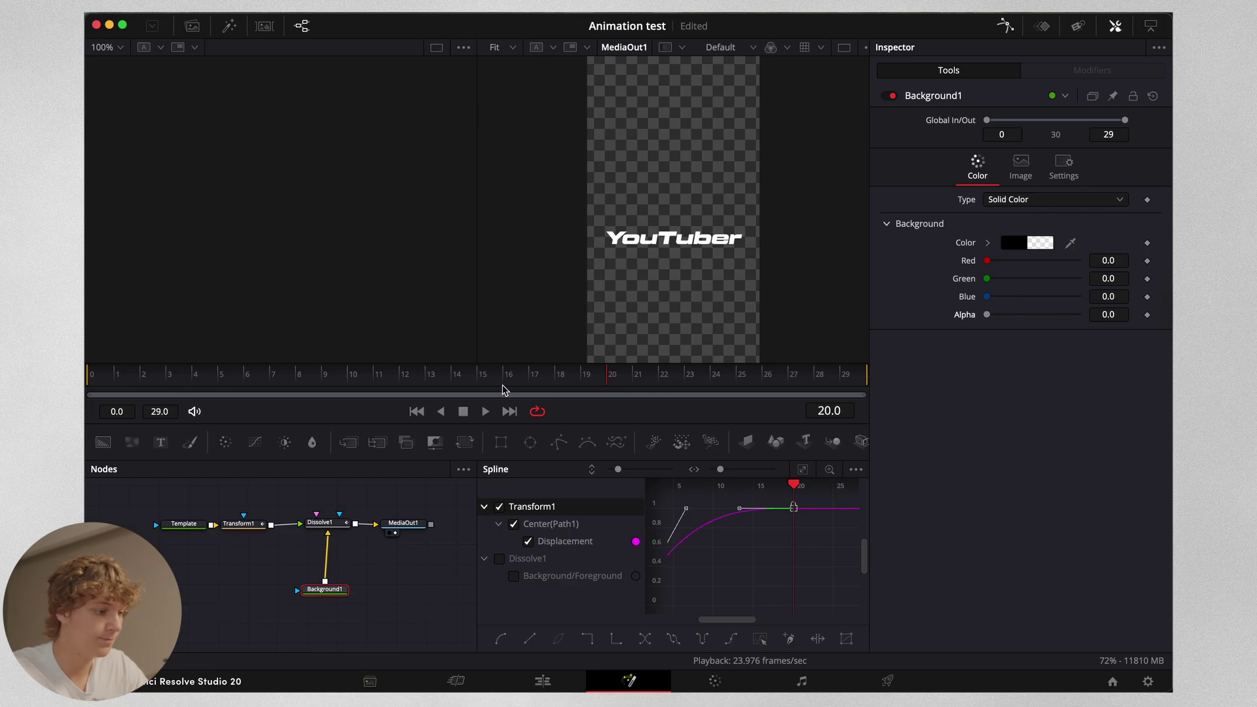
{"action": "key", "text": "space"}
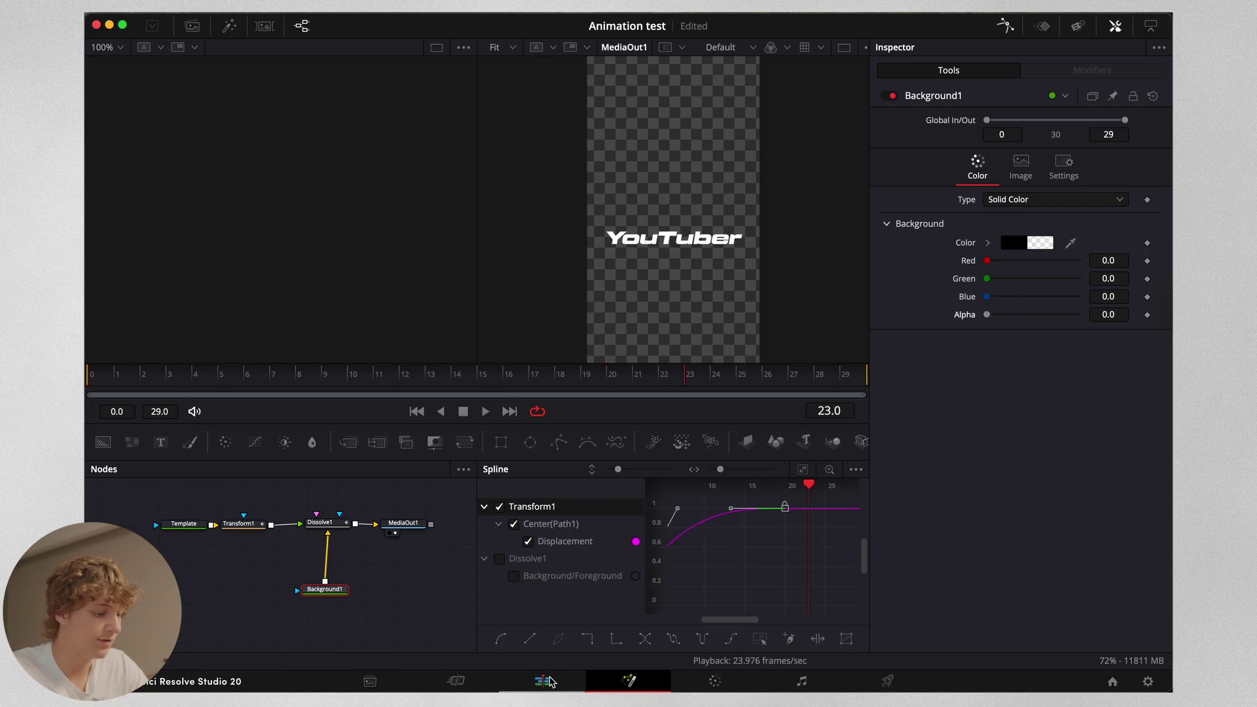
{"action": "left_click", "coordinate": [546, 681]}
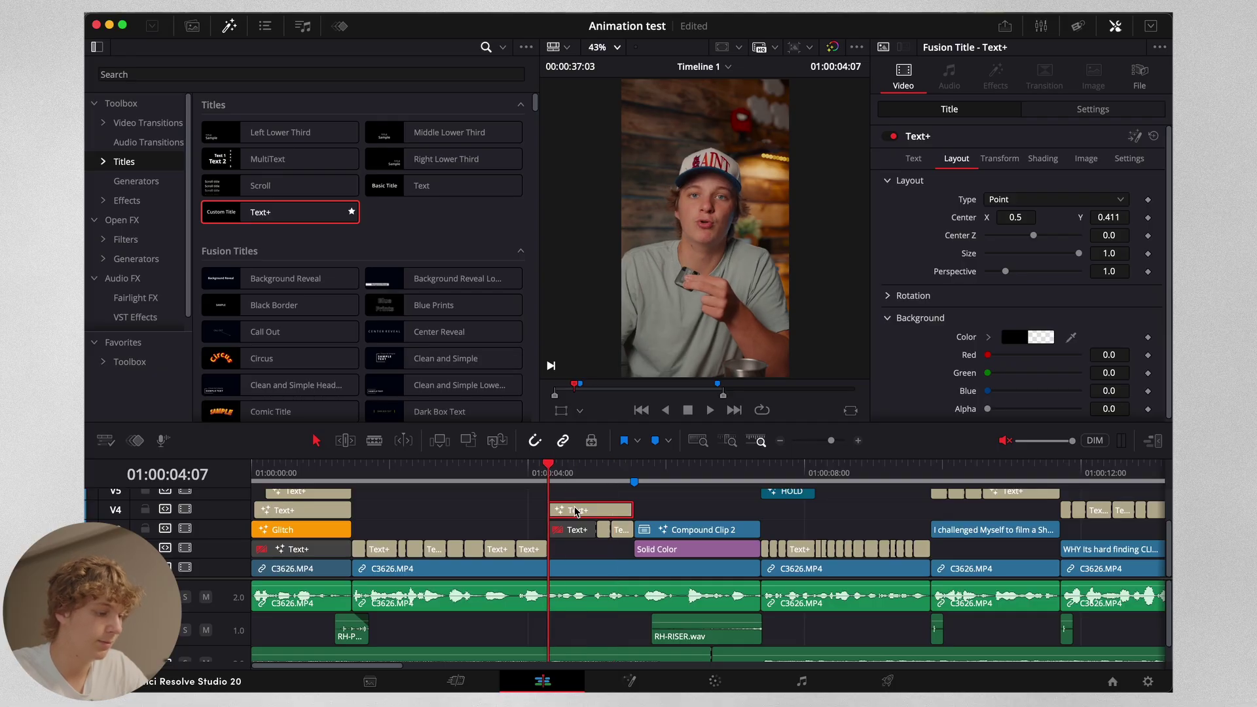
- Try deleting the rebuilt YouTuber title on V4 and enabling the original YouTuber title beneath it
{"action": "key", "text": "BackSpace"}
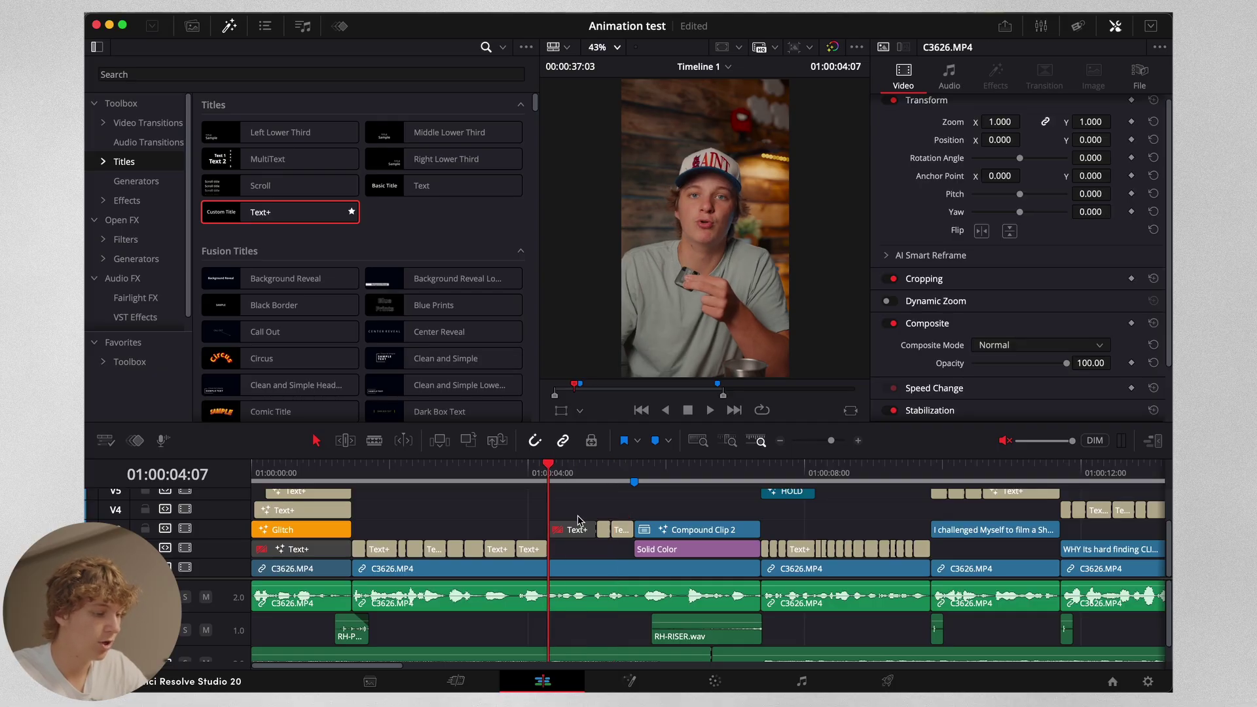
{"action": "left_click", "coordinate": [578, 531]}
{"action": "key", "text": "d"}
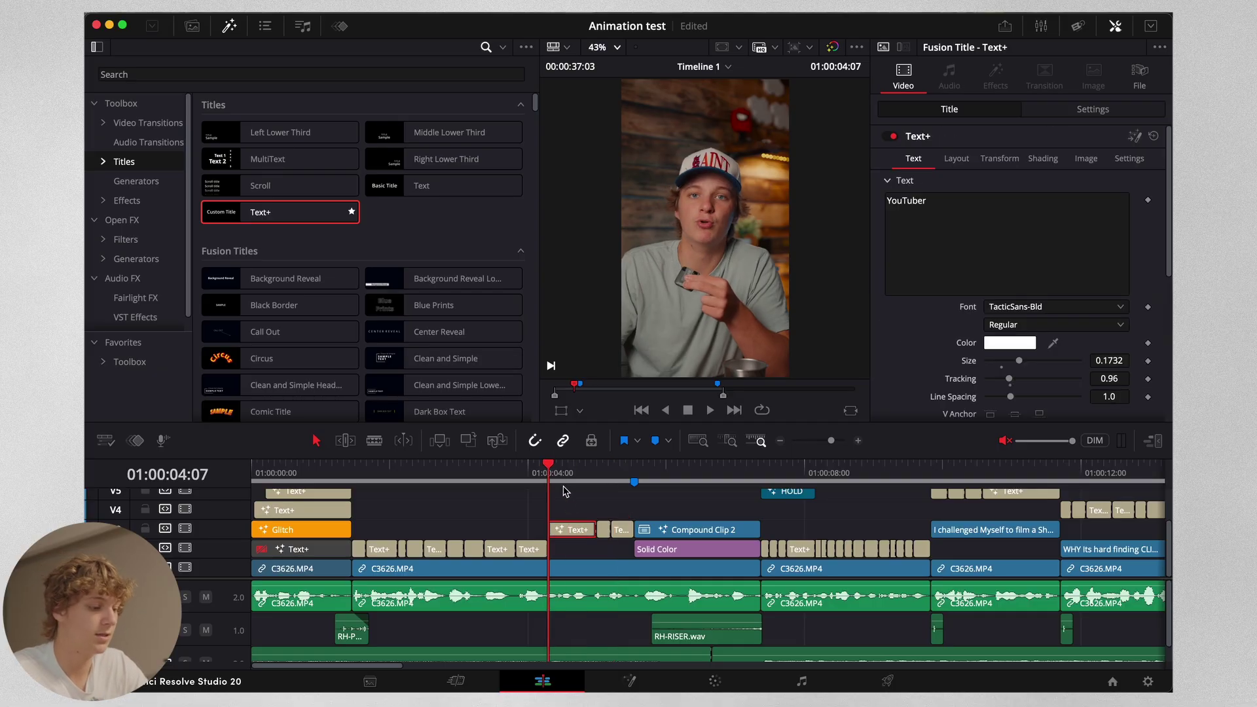
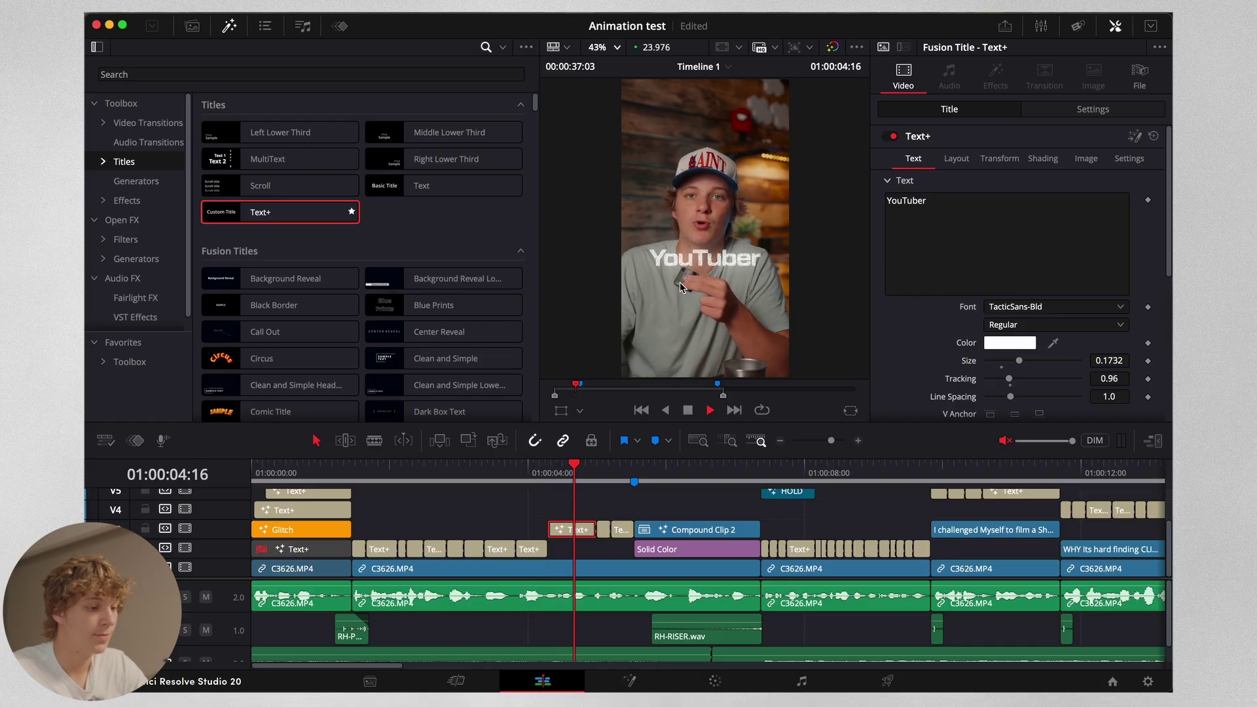
- Disable the original Text+ clips lying beneath the rebuilt YouTuber title on V4
{"action": "left_click", "coordinate": [859, 442]}
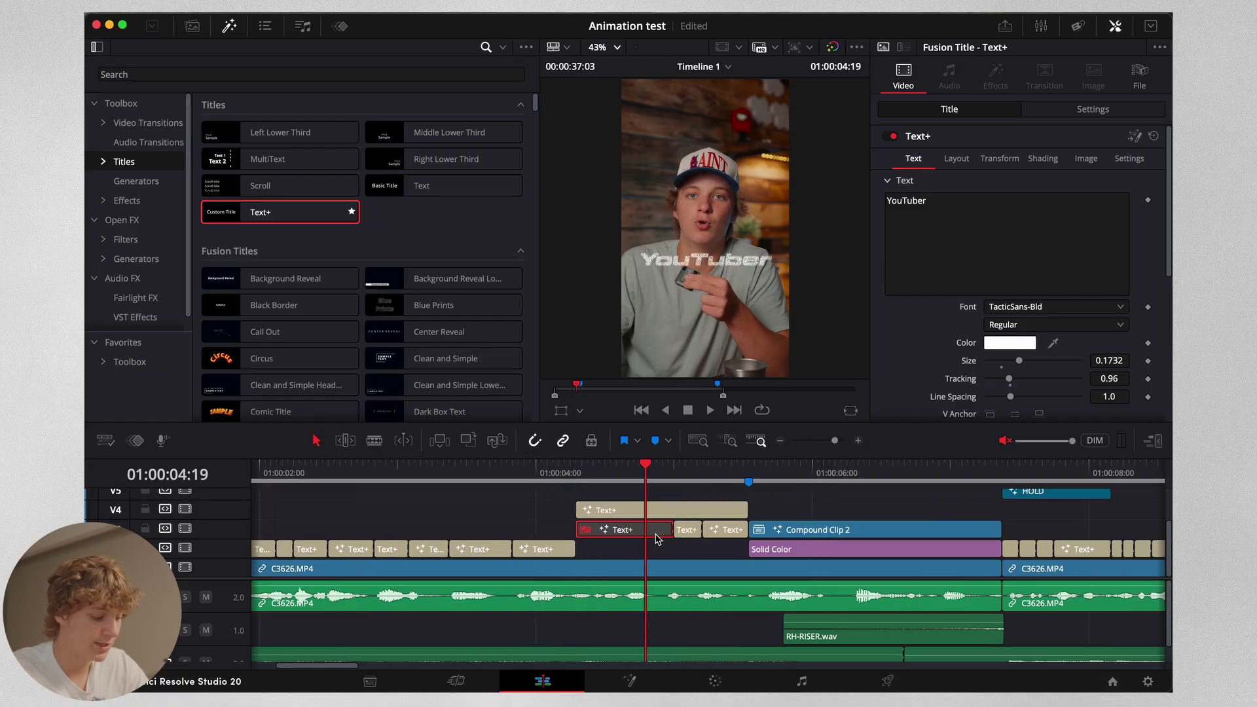
{"action": "key", "text": "d"}
{"action": "left_click", "coordinate": [658, 510]}
{"action": "left_click", "coordinate": [658, 529]}
{"action": "key", "text": "d"}
{"action": "left_click", "coordinate": [722, 530]}
{"action": "key", "text": "d"}
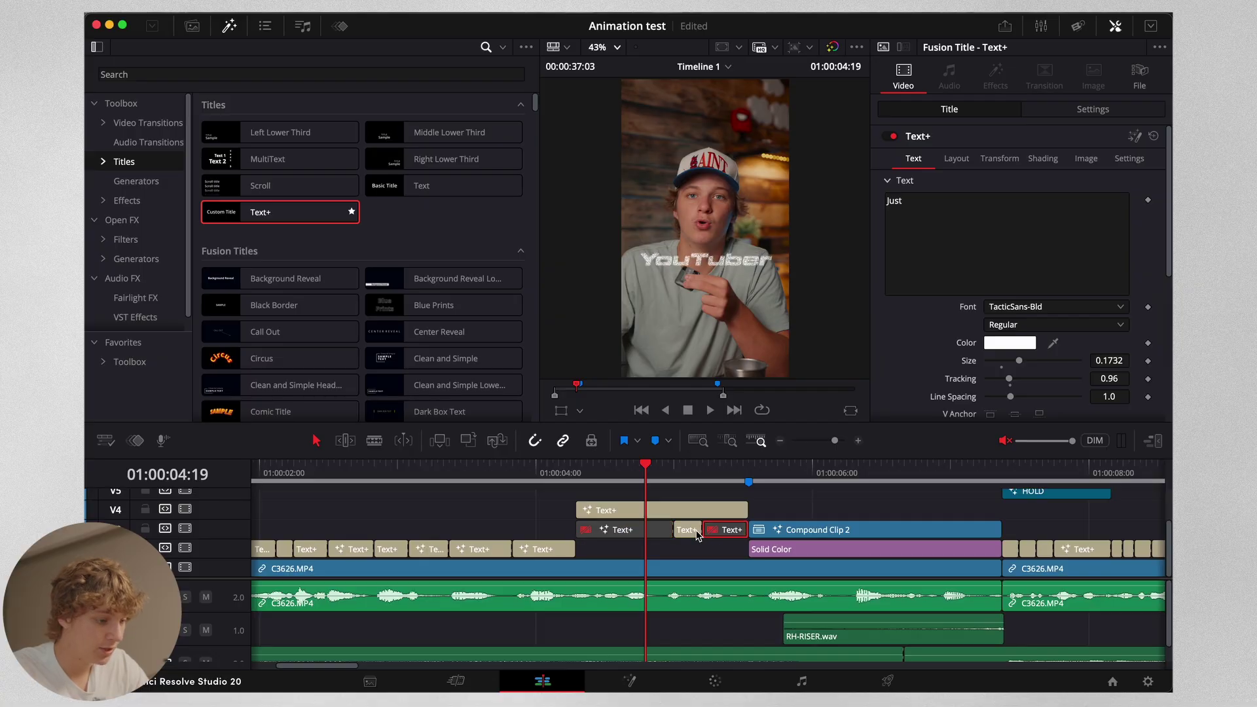
- Reduce the V4 YouTuber title's text size to 0.1102 and play it from its first frame
{"action": "left_click", "coordinate": [674, 509]}
{"action": "left_click", "coordinate": [577, 470]}
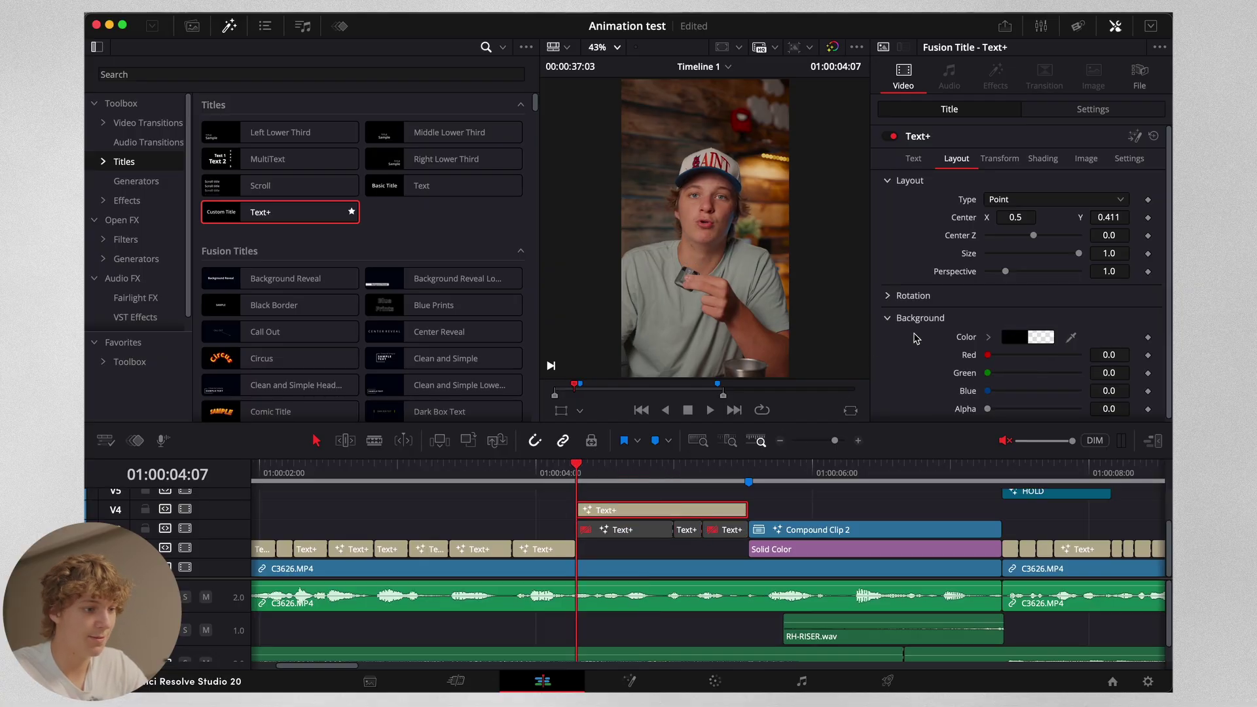
{"action": "left_click", "coordinate": [914, 164]}
{"action": "left_click_drag", "start_coordinate": [1014, 364], "coordinate": [1011, 363]}
{"action": "key", "text": "space"}
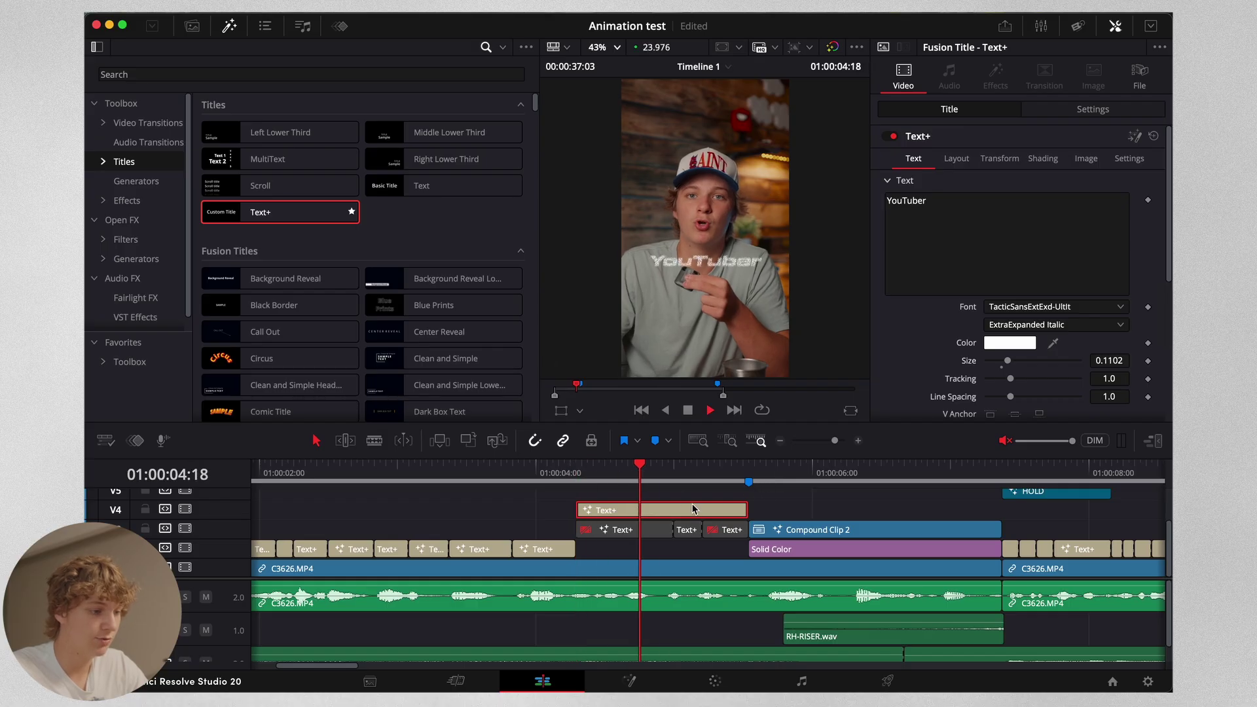
- Split the V4 title at 01:00:05:00 and change the second segment's text to "With"
{"action": "key", "text": "super+b"}
{"action": "left_click", "coordinate": [693, 512]}
{"action": "left_click", "coordinate": [690, 534]}
{"action": "key", "text": "d"}
{"action": "key", "text": "d"}
{"action": "left_click", "coordinate": [700, 511]}
{"action": "left_click_drag", "start_coordinate": [935, 201], "coordinate": [747, 124]}
{"action": "type", "text": "With"}
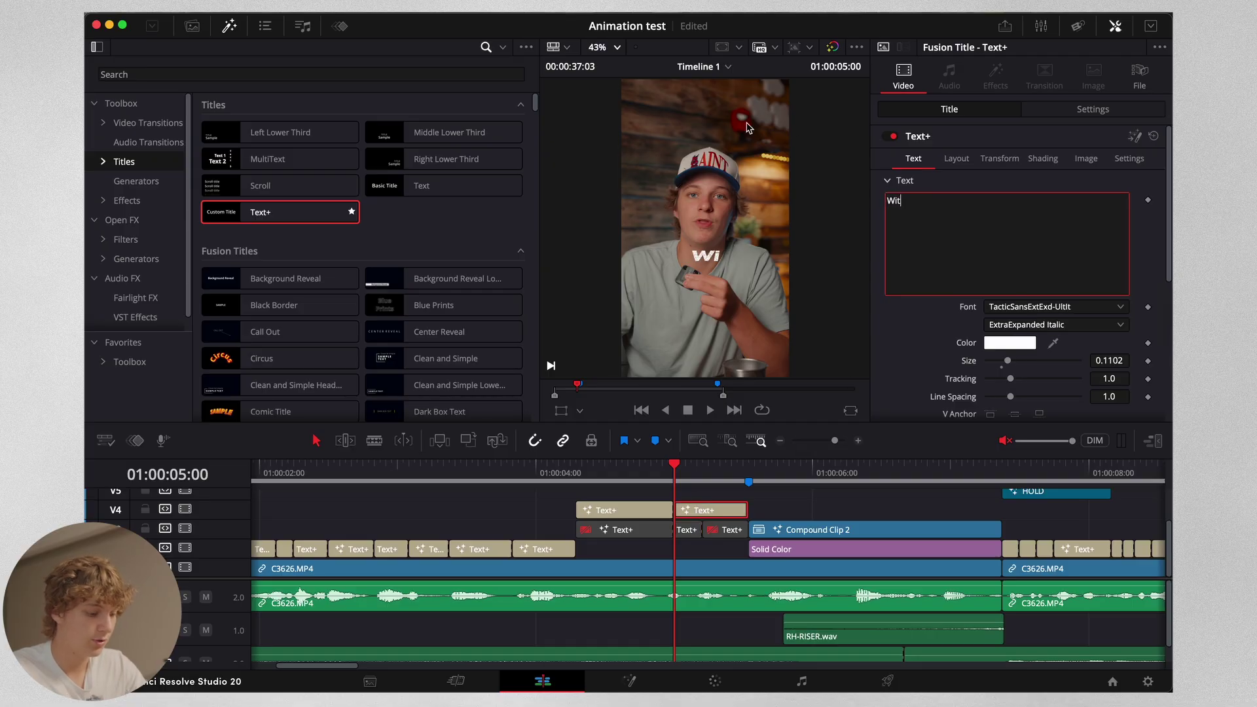
- Split the "With" title at 01:00:05:05 and change the last segment's text to "Just"
{"action": "left_click", "coordinate": [707, 473]}
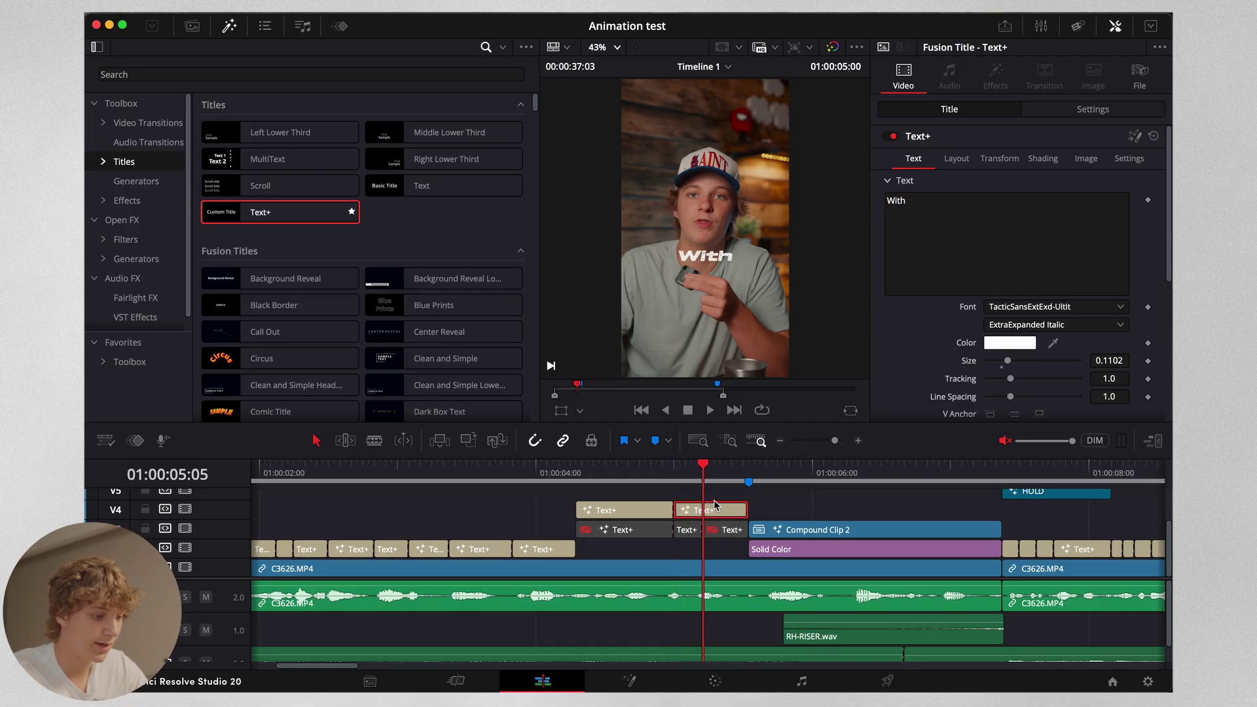
{"action": "key", "text": "super+b"}
{"action": "left_click", "coordinate": [717, 512]}
{"action": "key", "text": "d"}
{"action": "left_click", "coordinate": [727, 533]}
{"action": "key", "text": "d"}
{"action": "key", "text": "d"}
{"action": "left_click", "coordinate": [727, 511]}
{"action": "key", "text": "d"}
{"action": "double_click", "coordinate": [1023, 213]}
{"action": "type", "text": "Just"}
- Play the rebuilt V4 titles, disable them, and enable and play the original Text+ clips beneath them instead
{"action": "left_click", "coordinate": [564, 469]}
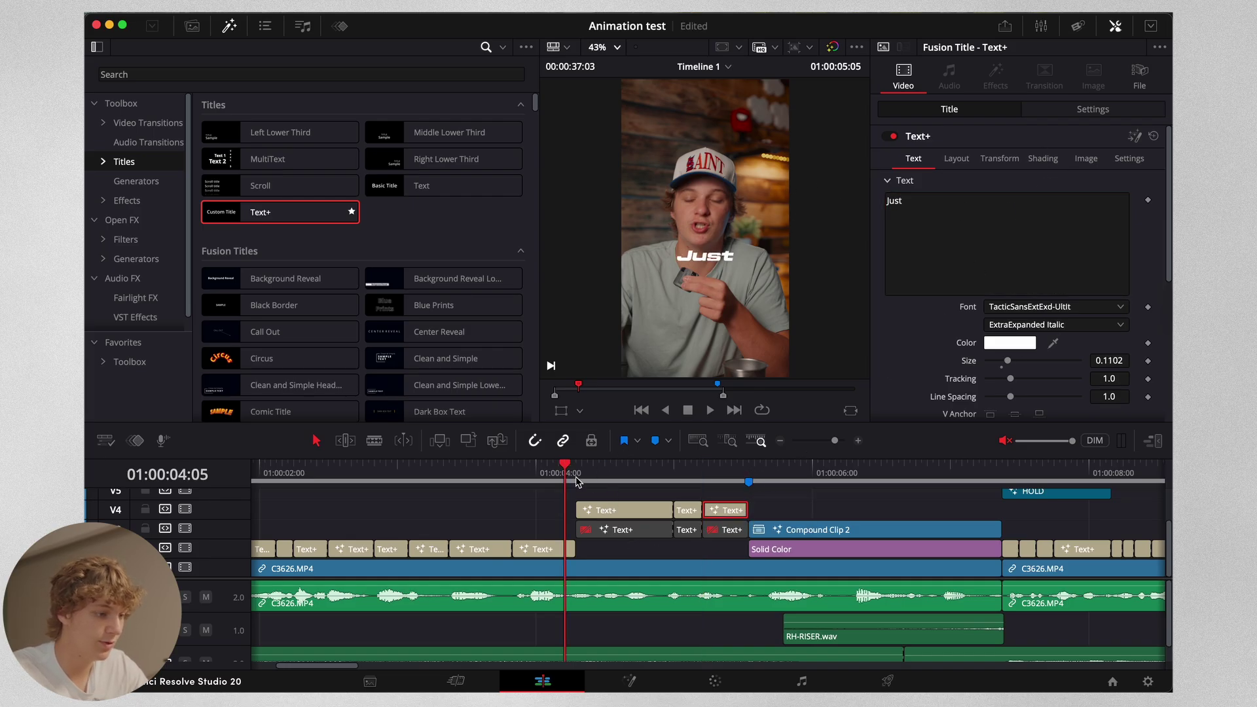
{"action": "key", "text": "space"}
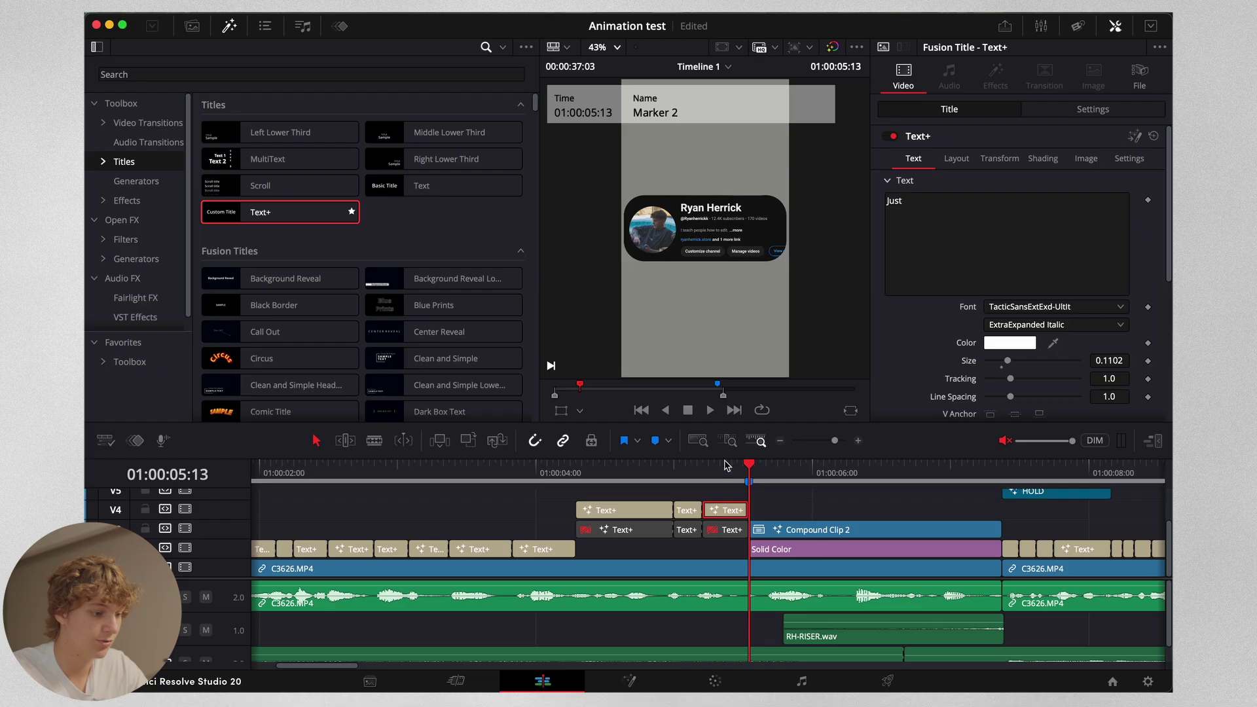
{"action": "left_click", "coordinate": [645, 510]}
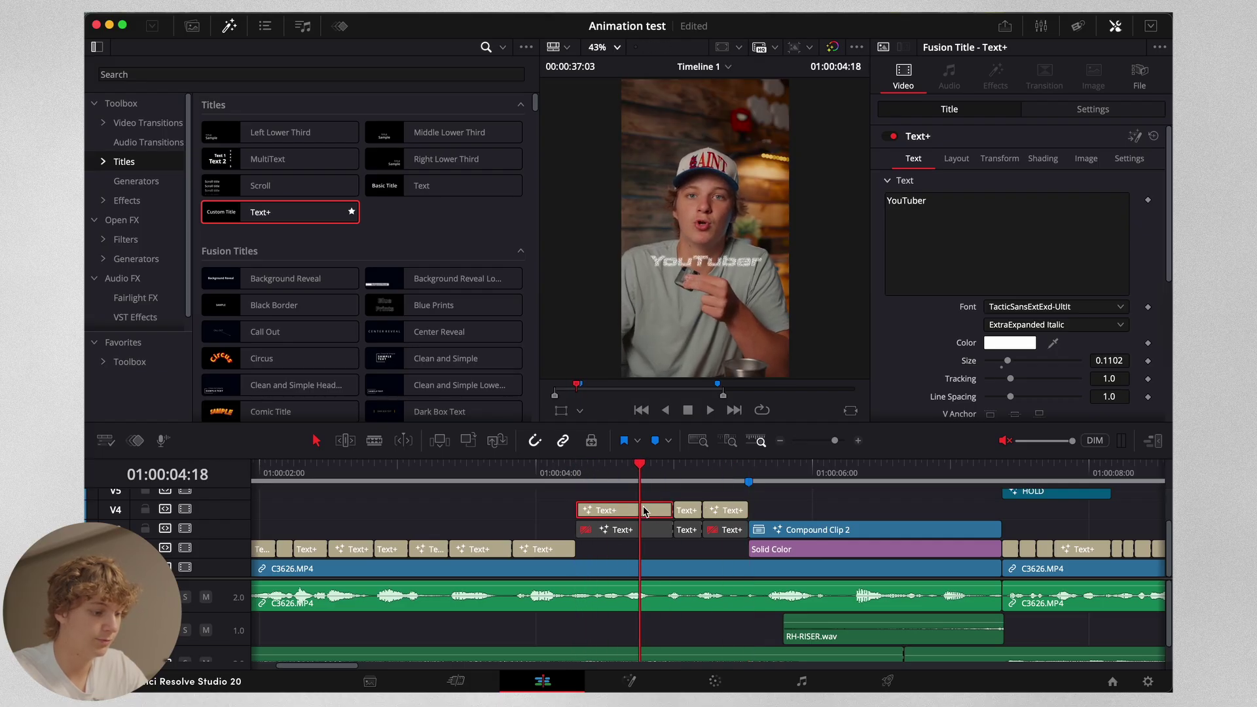
{"action": "left_click", "coordinate": [722, 509], "text": "shift"}
{"action": "key", "text": "d"}
{"action": "left_click", "coordinate": [724, 528]}
{"action": "key", "text": "d"}
{"action": "left_click", "coordinate": [688, 528]}
{"action": "key", "text": "d"}
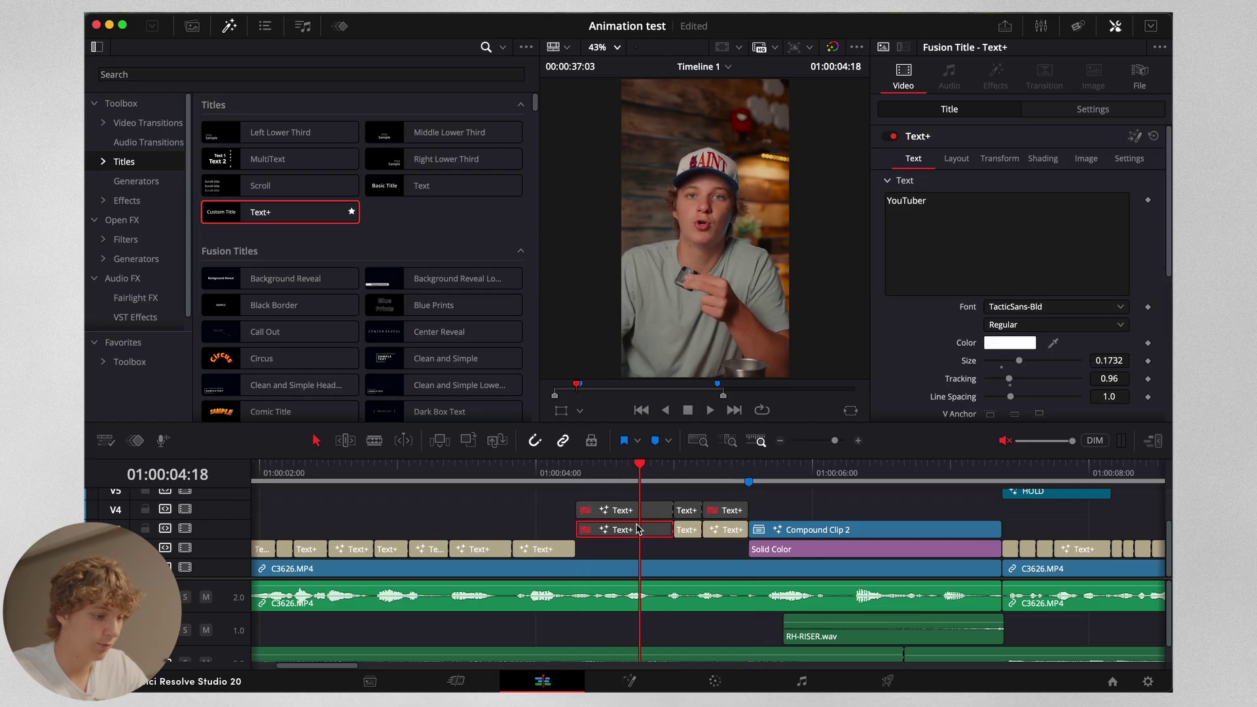
{"action": "left_click", "coordinate": [638, 529]}
{"action": "key", "text": "space"}
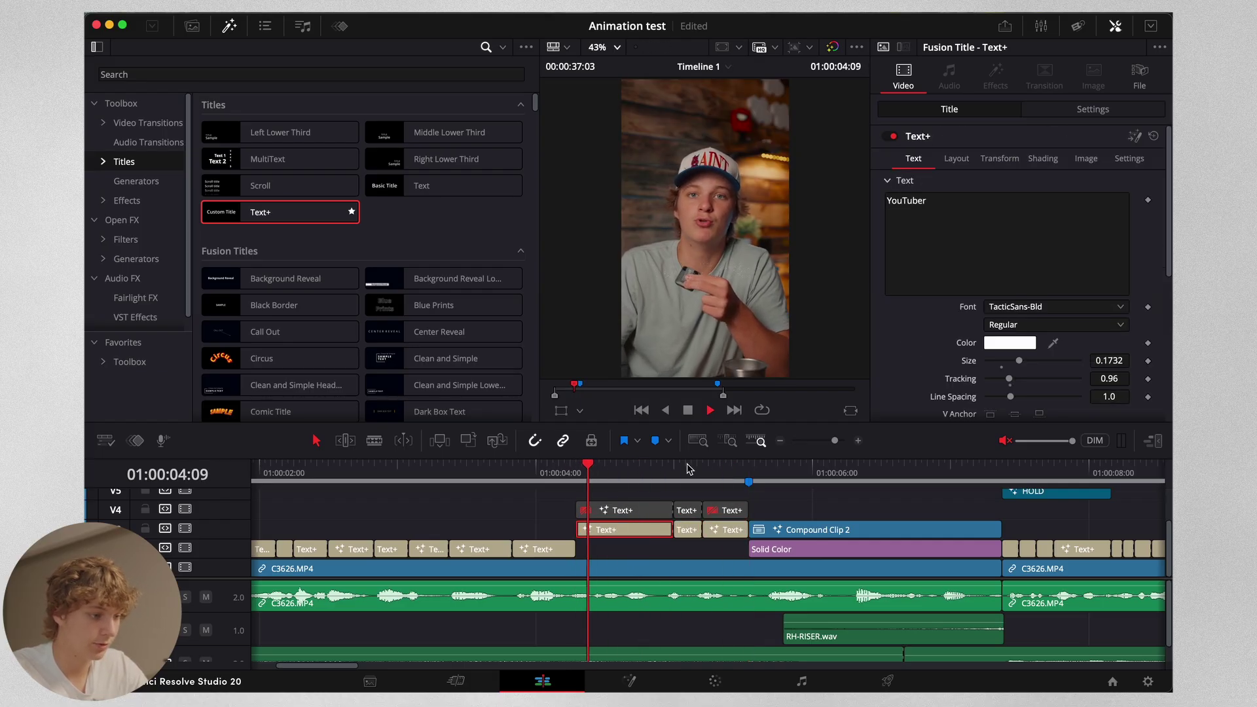
- Play the Compound Clip 2 section of the timeline from Marker 2 to review its subscriber-count animation
{"action": "left_click", "coordinate": [779, 442]}
{"action": "key", "text": "space"}
{"action": "left_click", "coordinate": [692, 532]}
{"action": "key", "text": "space"}
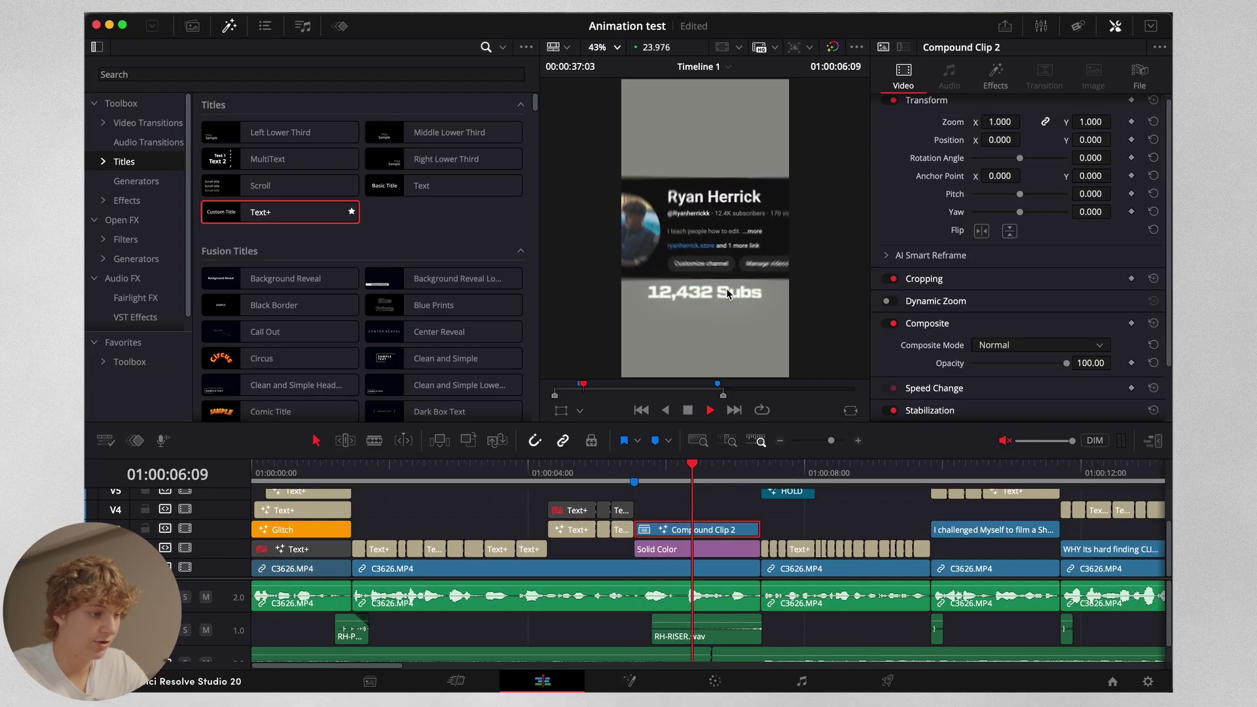
{"action": "left_click", "coordinate": [777, 441]}
{"action": "key", "text": "space"}
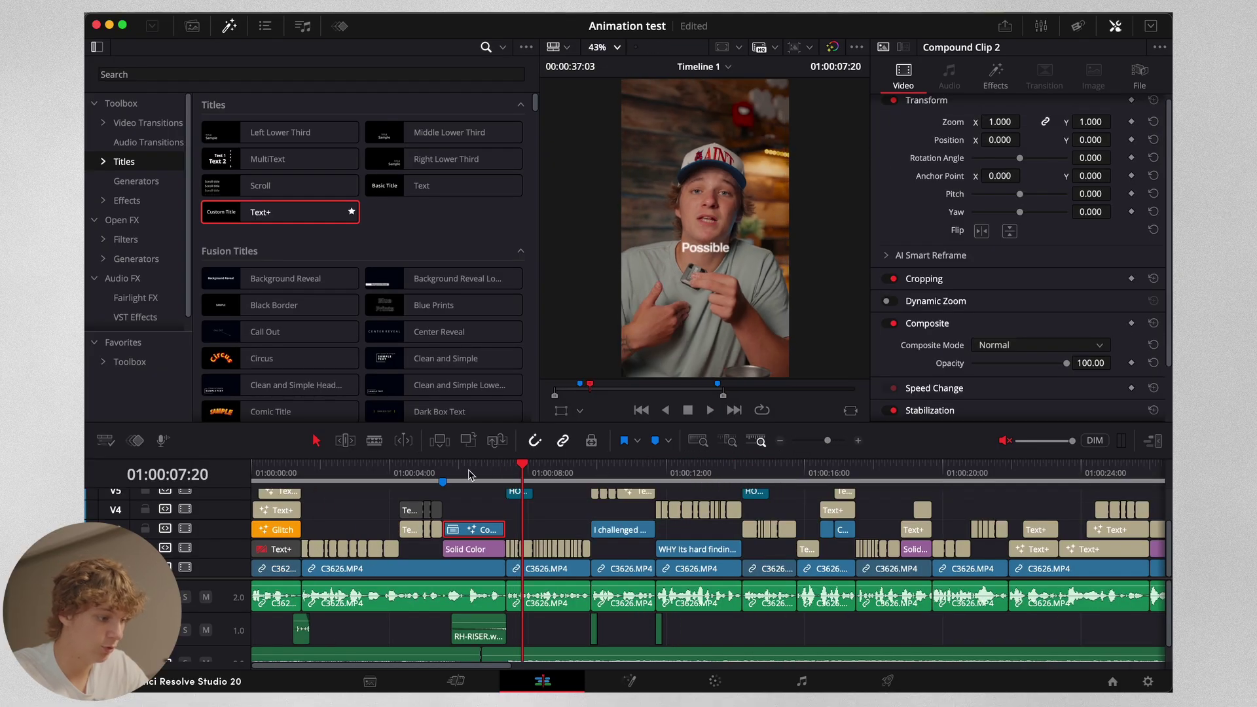
{"action": "left_click", "coordinate": [442, 471]}
{"action": "key", "text": "space"}
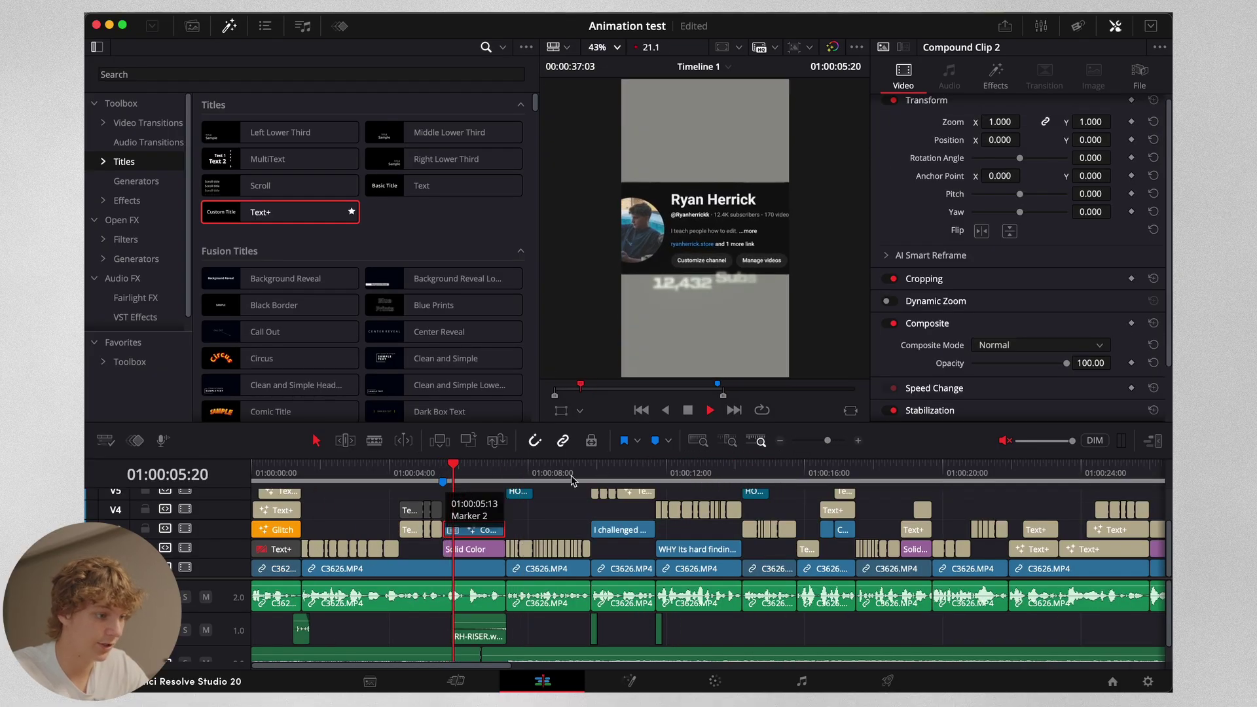
- Disable Compound Clip 2 and the grey Solid Color clip beneath it
{"action": "left_click", "coordinate": [857, 441]}
{"action": "key", "text": "space"}
{"action": "key", "text": "d"}
{"action": "left_click", "coordinate": [518, 553]}
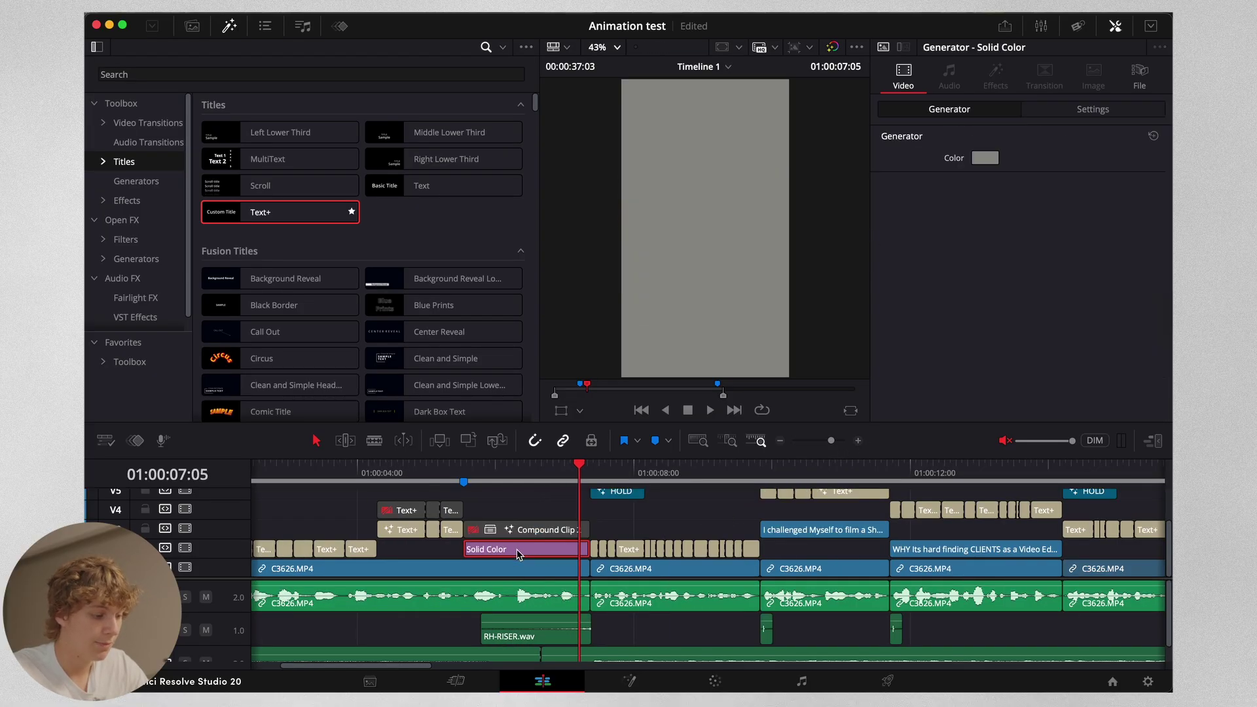
{"action": "key", "text": "d"}
- Add a Solid Color generator on V7 starting at Marker 2 and trim its end to 01:00:07:09
{"action": "scroll", "coordinate": [517, 555], "scroll_direction": "up", "scroll_amount": 3}
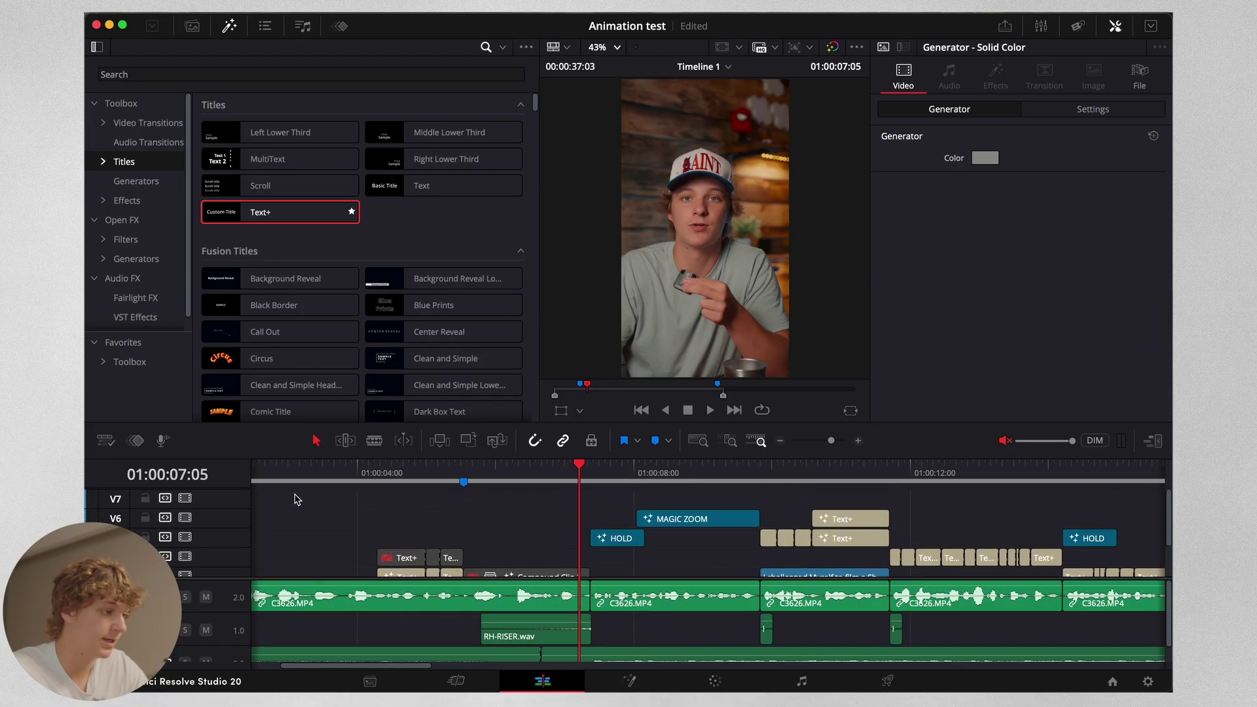
{"action": "left_click", "coordinate": [136, 185]}
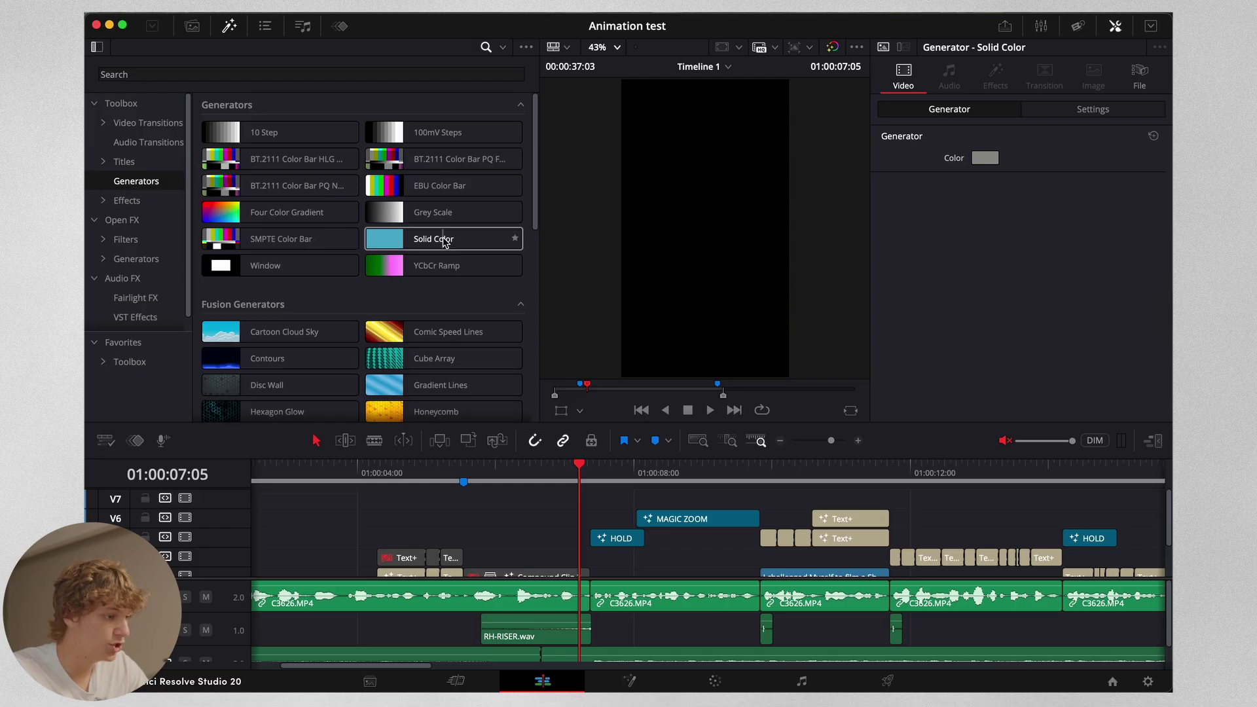
{"action": "left_click_drag", "start_coordinate": [427, 242], "coordinate": [520, 503]}
{"action": "left_click", "coordinate": [597, 468]}
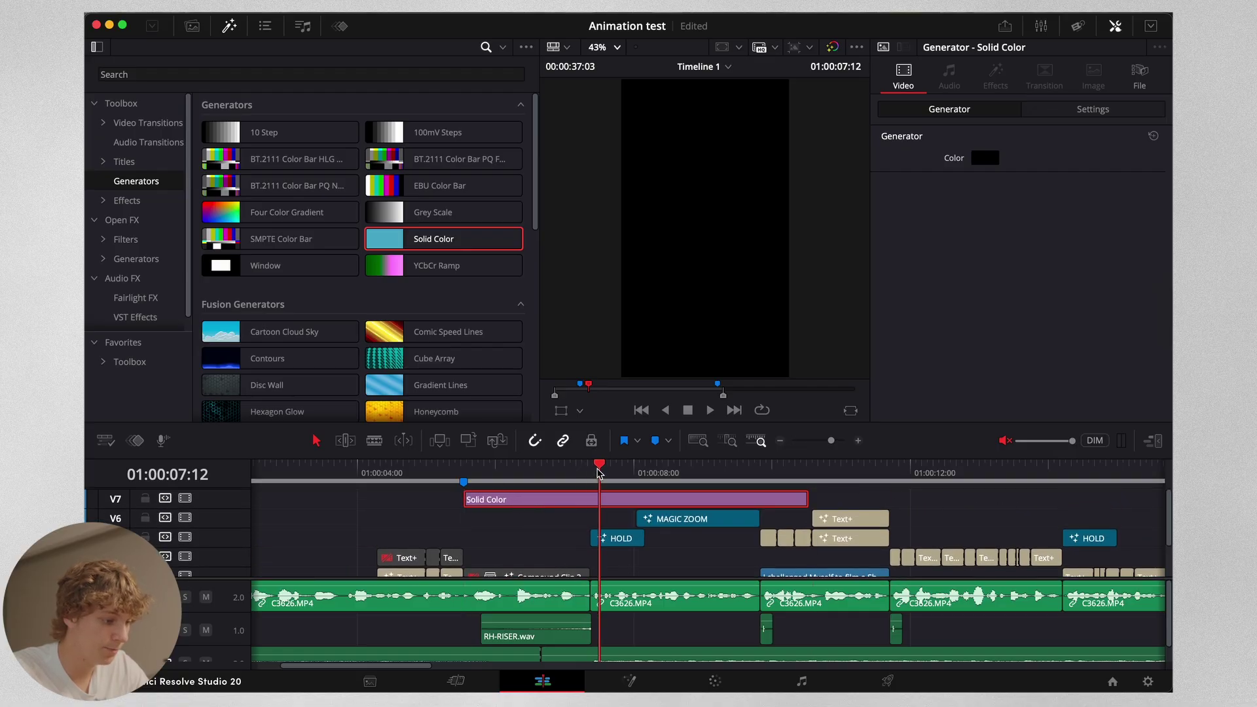
{"action": "key", "text": "Left"}
{"action": "key", "text": "Left"}
{"action": "key", "text": "Left"}
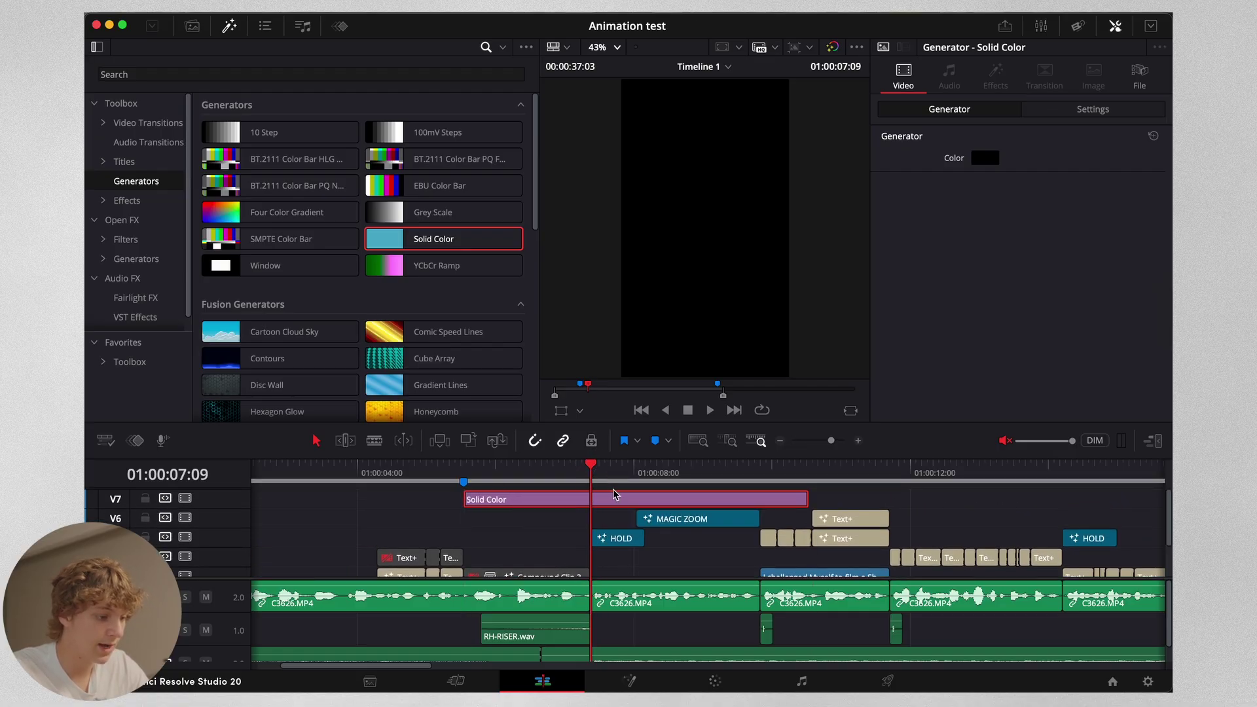
{"action": "key", "text": "super+b"}
{"action": "left_click", "coordinate": [621, 499]}
{"action": "key", "text": "BackSpace"}
- Disable the V7 Solid Color clip and magnify the underlying footage to examine the shirt's color
{"action": "left_click", "coordinate": [541, 470]}
{"action": "left_click", "coordinate": [539, 499]}
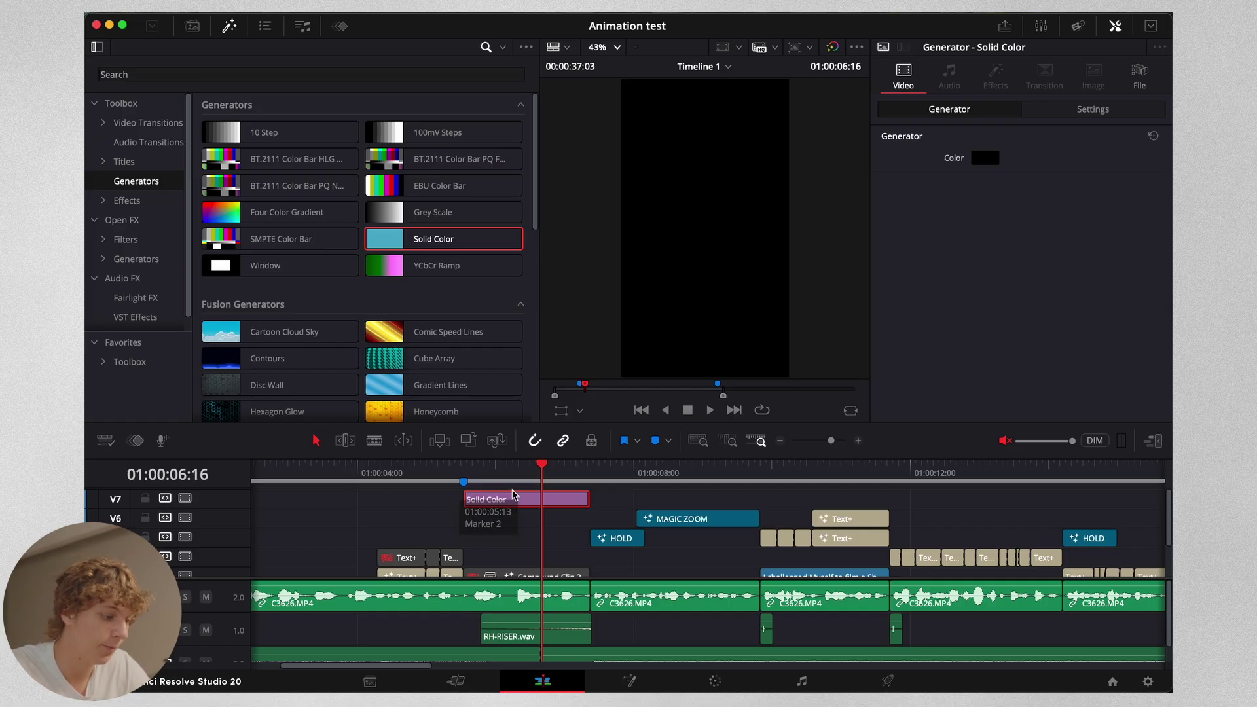
{"action": "key", "text": "d"}
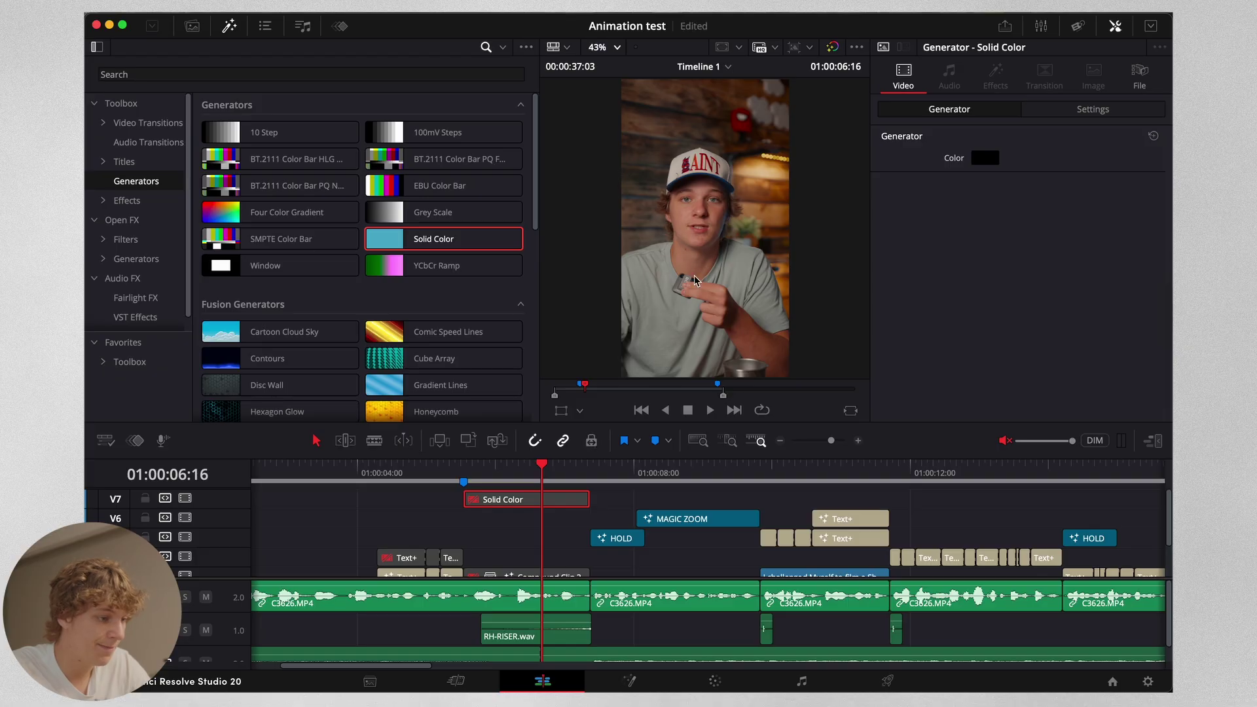
{"action": "key", "text": "d"}
{"action": "key", "text": "d"}
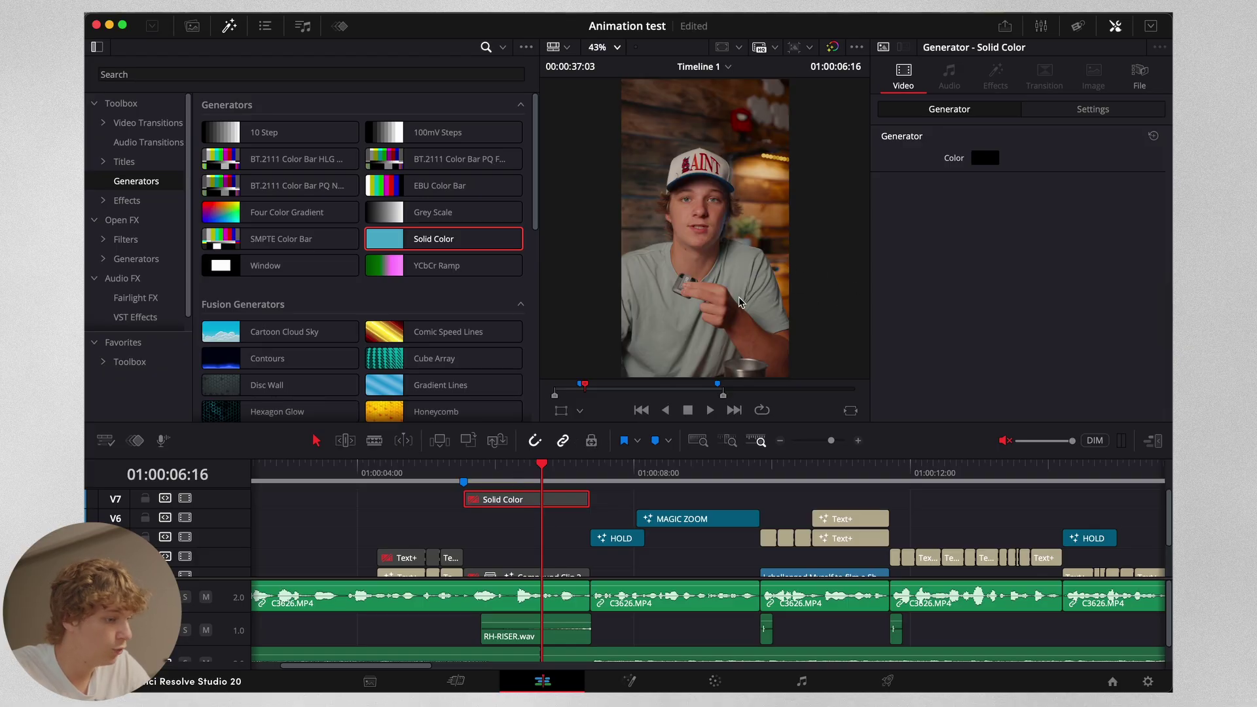
{"action": "scroll", "coordinate": [738, 277], "scroll_direction": "up", "scroll_amount": 5}
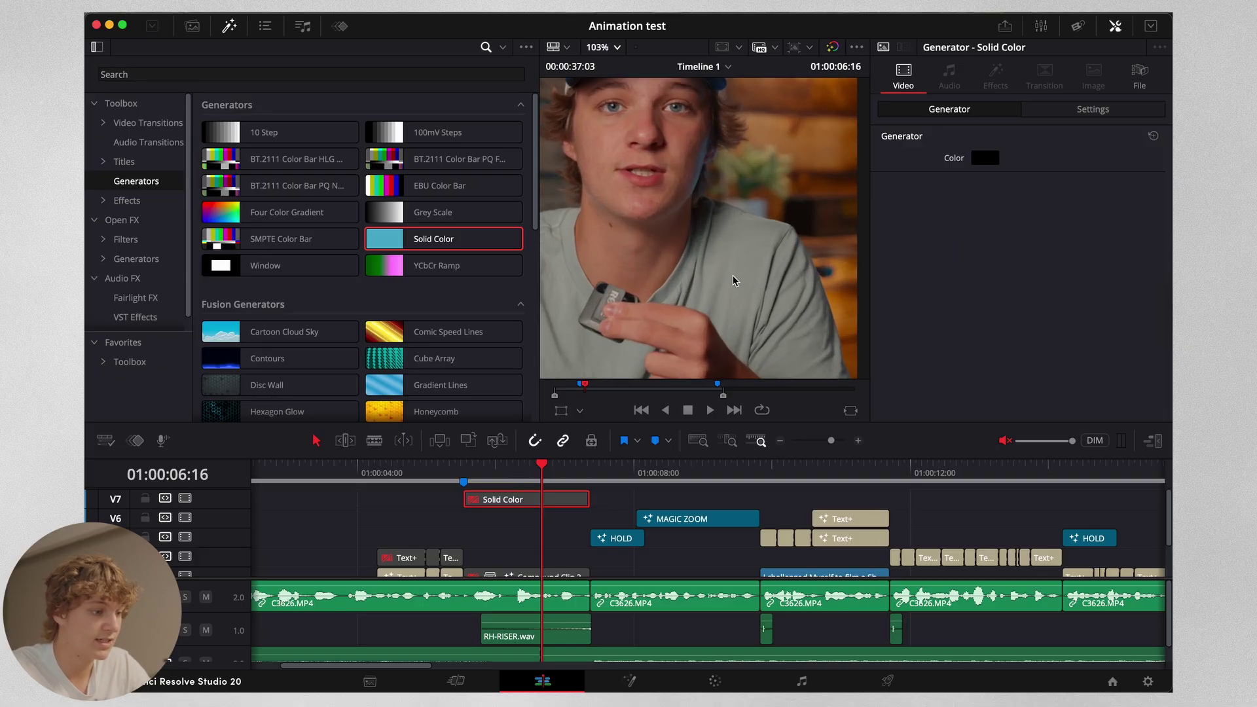
{"action": "scroll", "coordinate": [724, 298], "scroll_direction": "down", "scroll_amount": 4}
{"action": "scroll", "coordinate": [725, 298], "scroll_direction": "up", "scroll_amount": 7}
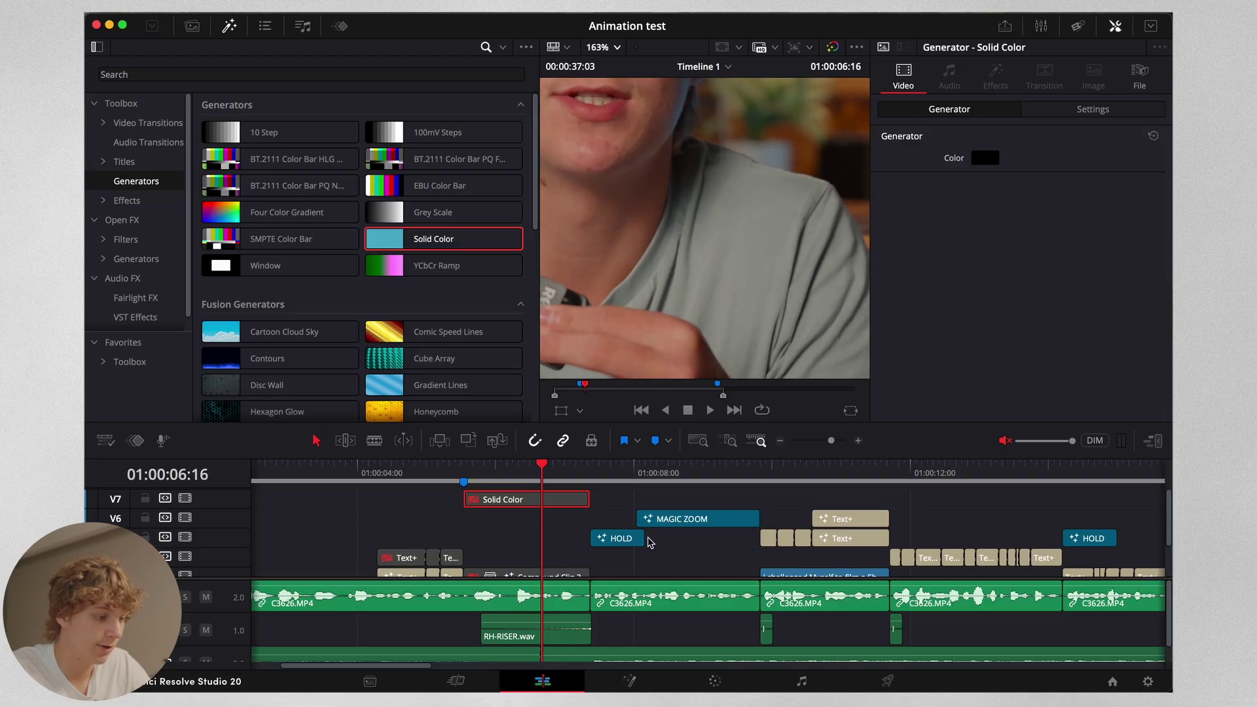
- Re-enable the V7 Solid Color clip and give it a brightened light grey-green color sampled from the shirt in the footage
{"action": "key", "text": "d"}
{"action": "left_click", "coordinate": [615, 498]}
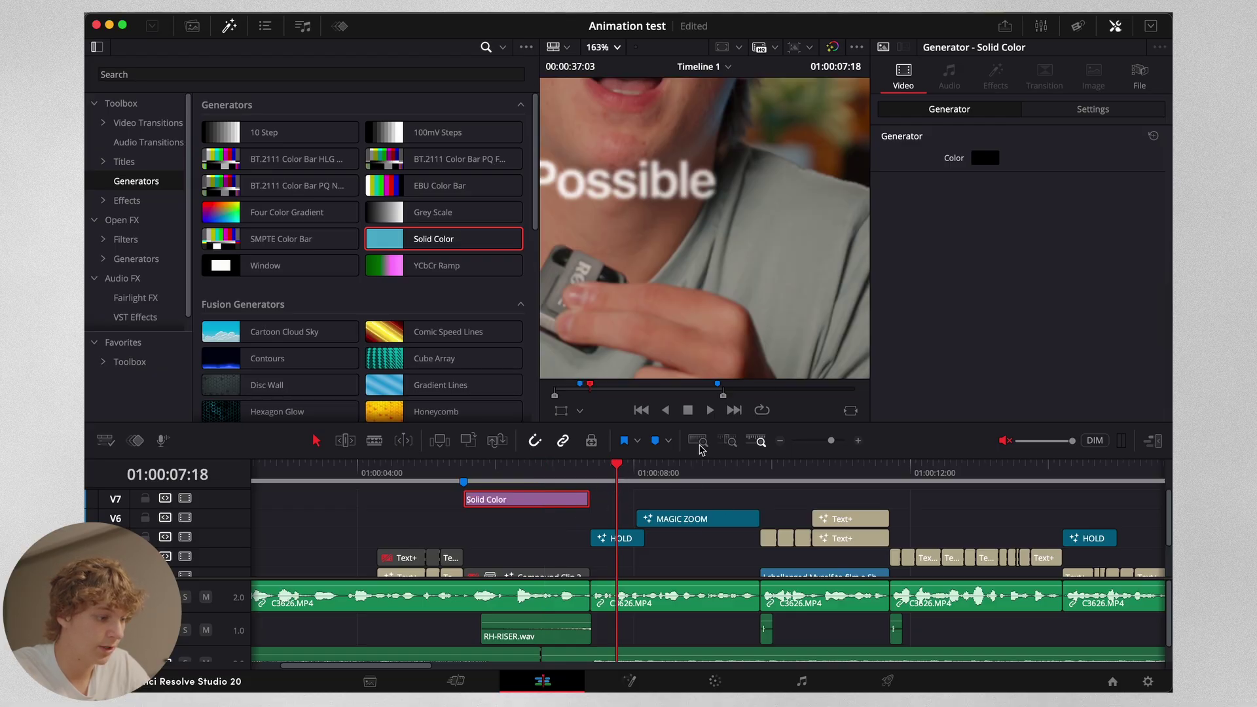
{"action": "left_click", "coordinate": [985, 160]}
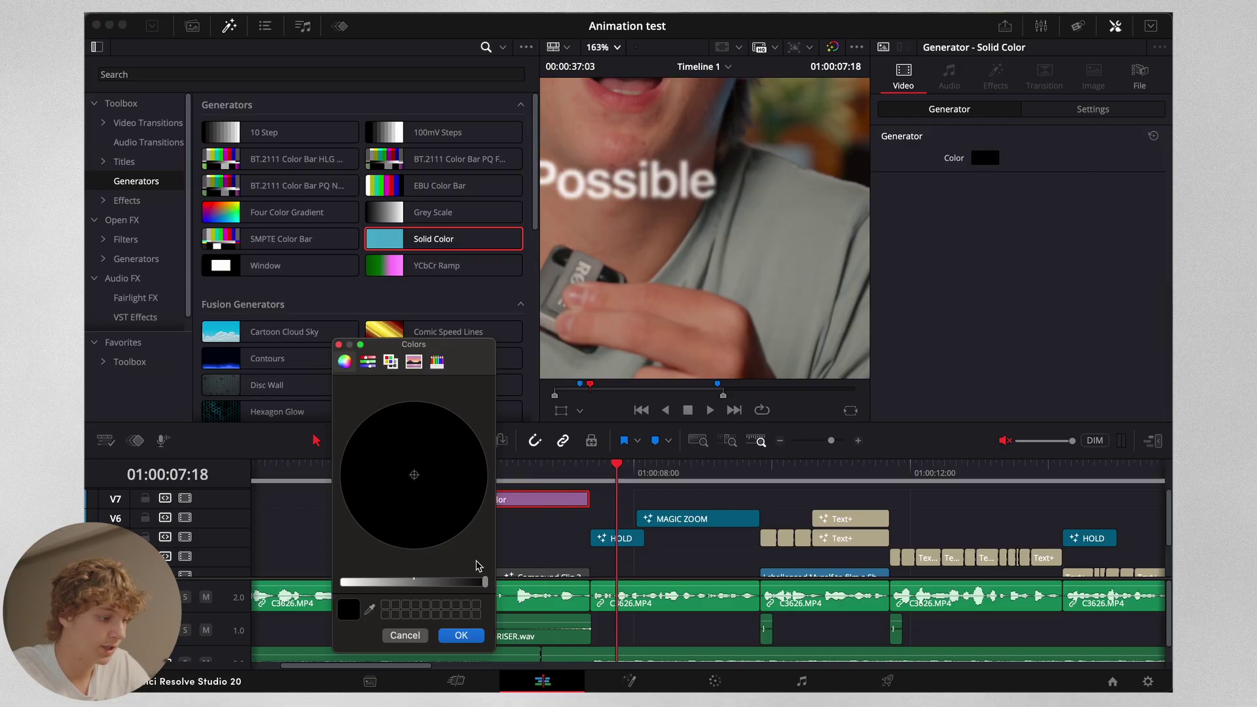
{"action": "left_click", "coordinate": [370, 608]}
{"action": "left_click", "coordinate": [795, 208]}
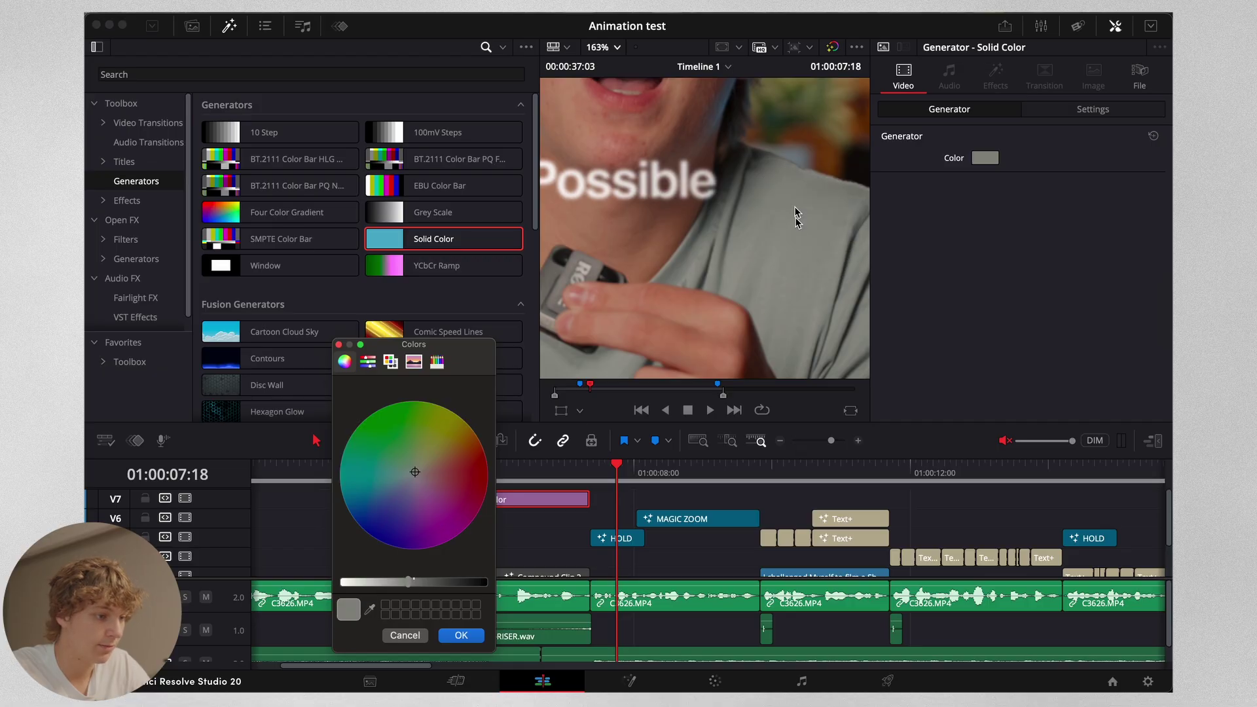
{"action": "left_click_drag", "start_coordinate": [388, 579], "coordinate": [376, 586]}
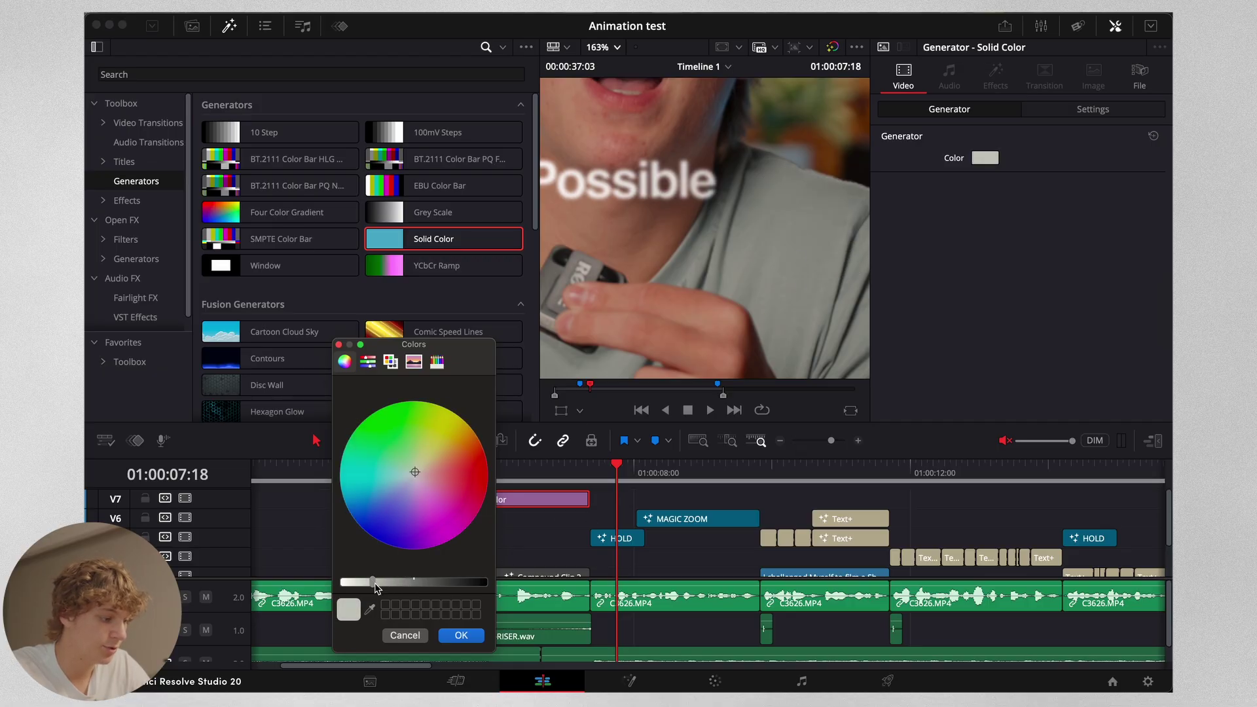
{"action": "left_click", "coordinate": [461, 635]}
- Fit the whole frame in the viewer and move the Solid Color clip from V7 down to V4
{"action": "left_click", "coordinate": [508, 474]}
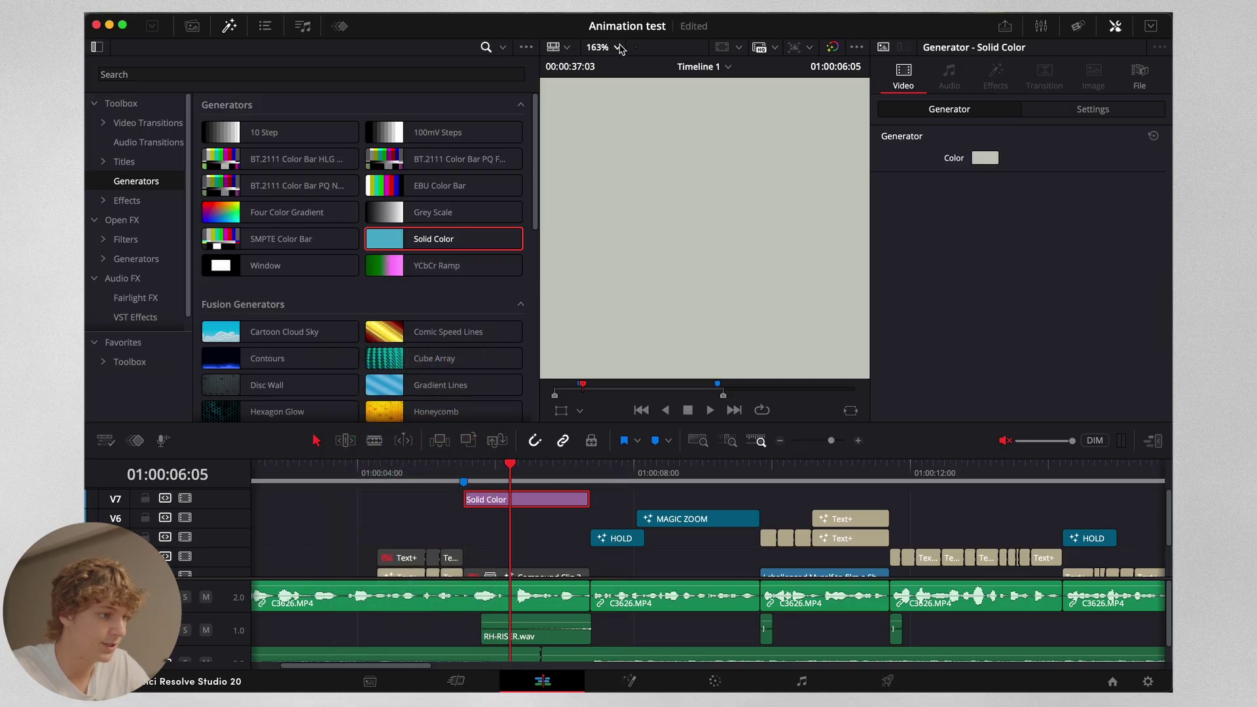
{"action": "left_click", "coordinate": [618, 47]}
{"action": "left_click", "coordinate": [620, 67]}
{"action": "left_click", "coordinate": [453, 471]}
{"action": "left_click", "coordinate": [481, 473]}
{"action": "left_click_drag", "start_coordinate": [513, 501], "coordinate": [512, 549]}
- Place the channel screenshot PNG on V7 starting at Marker 2 and cut off its excess past the Solid Color clip's end
{"action": "left_click", "coordinate": [464, 472]}
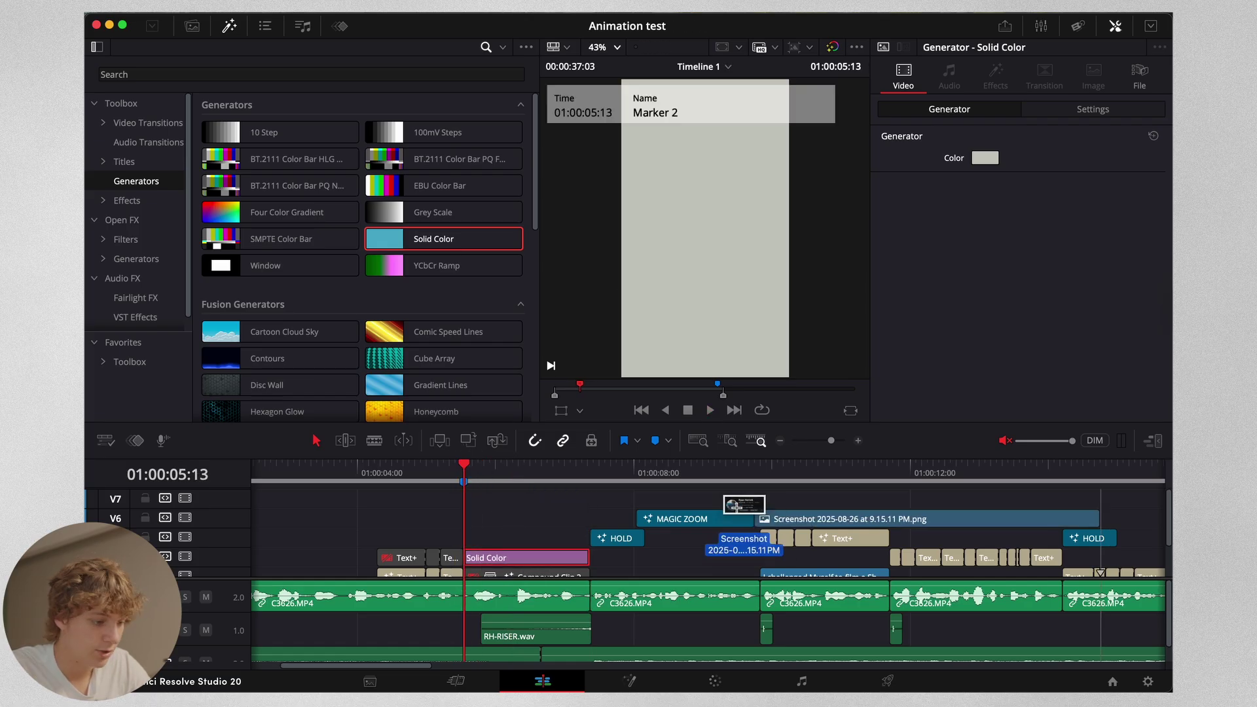
{"action": "mouse_move", "coordinate": [780, 508]}
{"action": "left_mouse_down"}
{"action": "mouse_move", "coordinate": [981, 507]}
{"action": "mouse_move", "coordinate": [503, 513]}
{"action": "mouse_move", "coordinate": [995, 514]}
{"action": "mouse_move", "coordinate": [517, 503]}
{"action": "mouse_move", "coordinate": [531, 503]}
{"action": "left_mouse_up"}
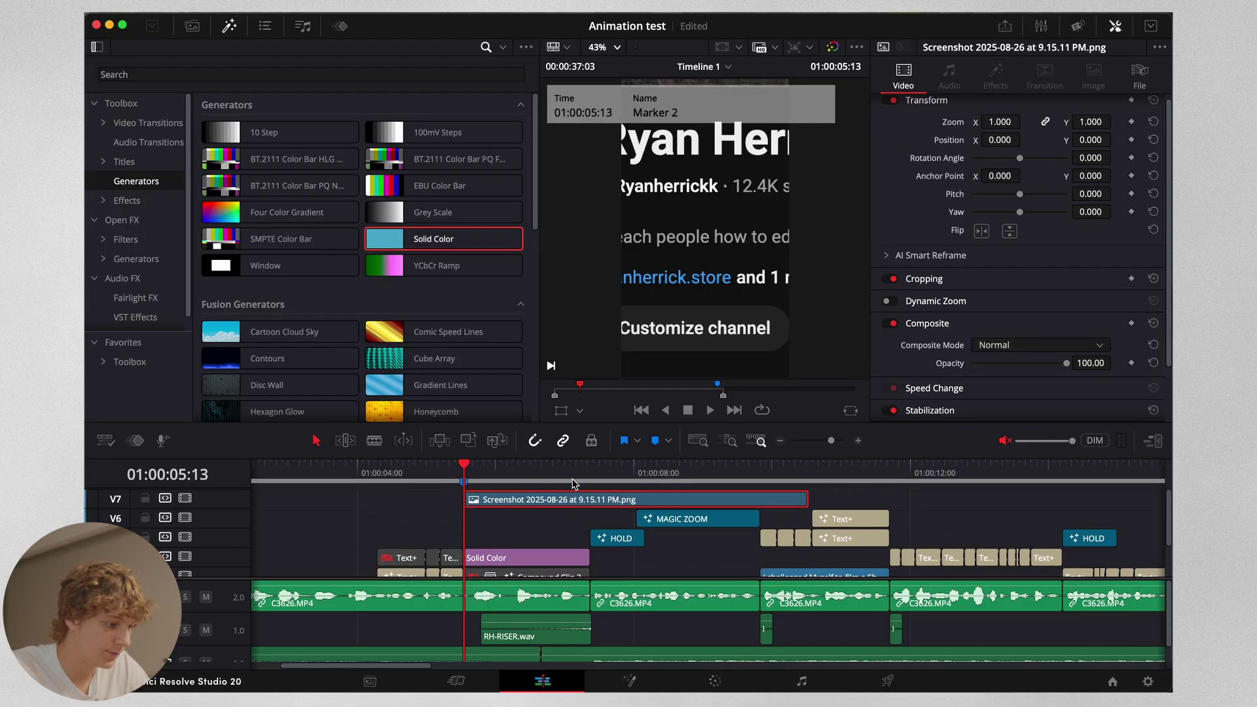
{"action": "left_click", "coordinate": [590, 481]}
{"action": "key", "text": "super+b"}
{"action": "left_click", "coordinate": [705, 497]}
{"action": "key", "text": "BackSpace"}
- Scale the V7 channel screenshot to a zoom of 0.220
{"action": "left_click", "coordinate": [522, 480]}
{"action": "left_click", "coordinate": [532, 498]}
{"action": "left_click_drag", "start_coordinate": [1010, 123], "coordinate": [936, 125]}
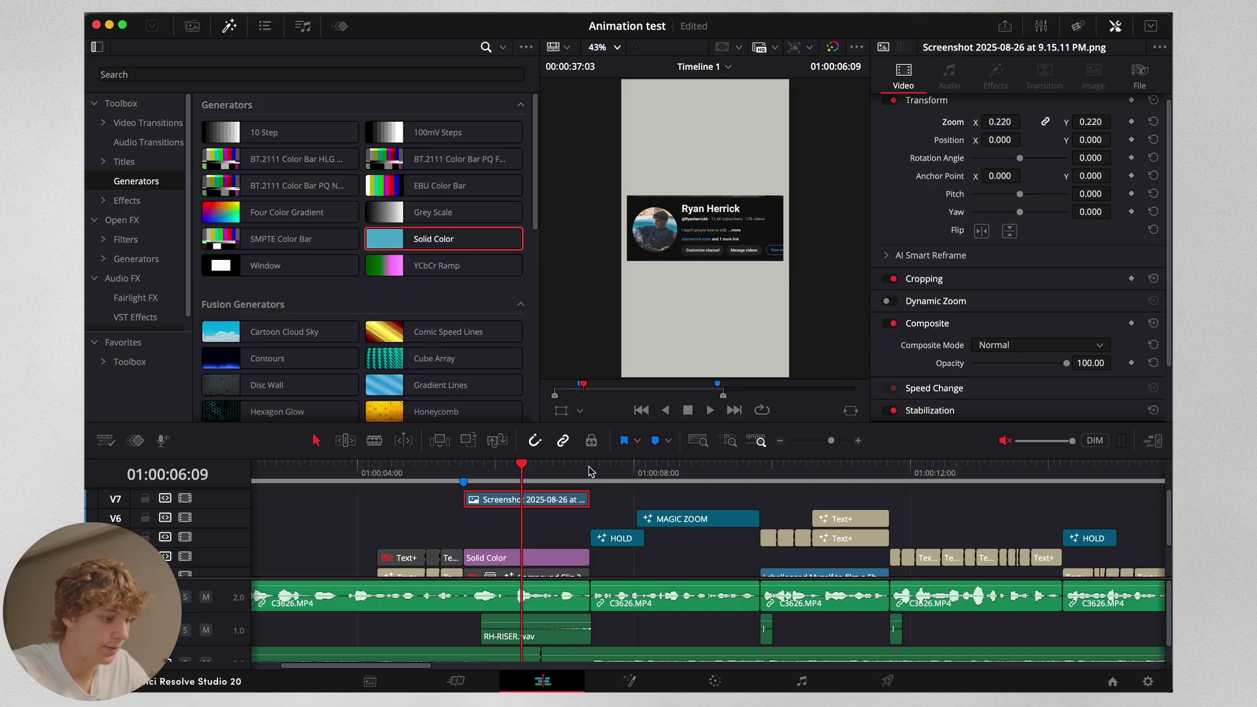
{"action": "right_click", "coordinate": [564, 498]}
{"action": "left_click", "coordinate": [605, 38]}
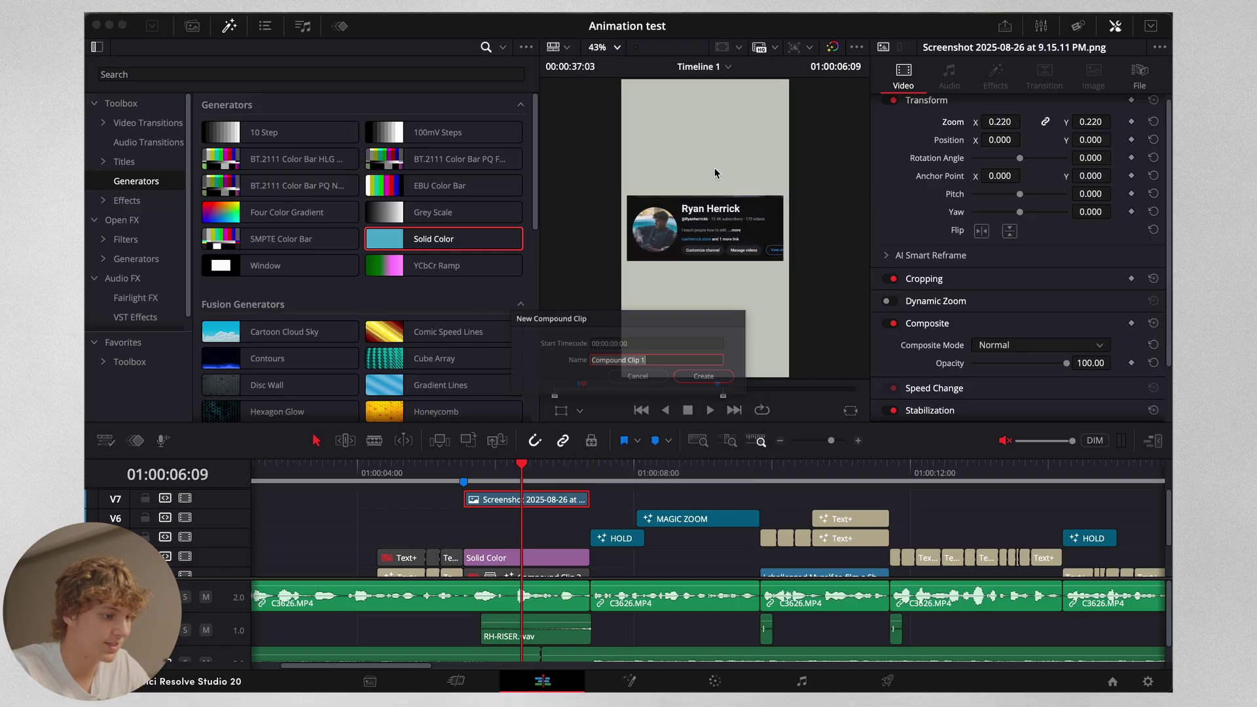
{"action": "left_click", "coordinate": [750, 384]}
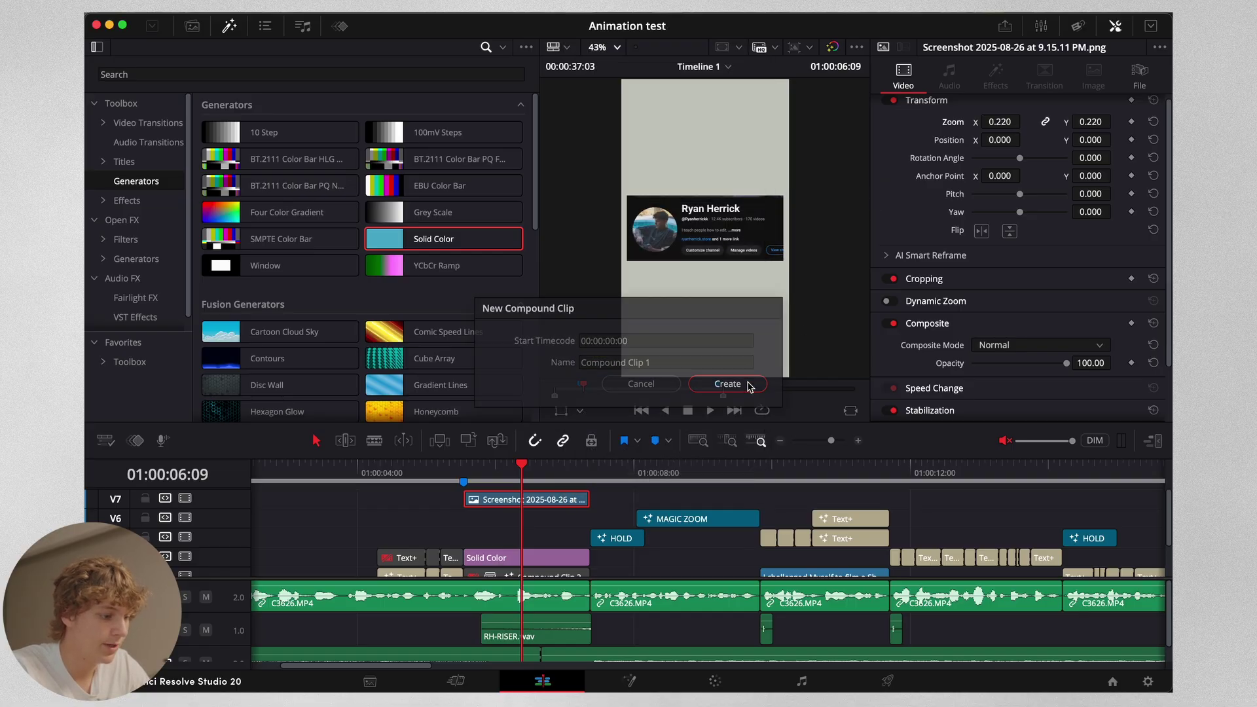
{"action": "left_click", "coordinate": [629, 680]}
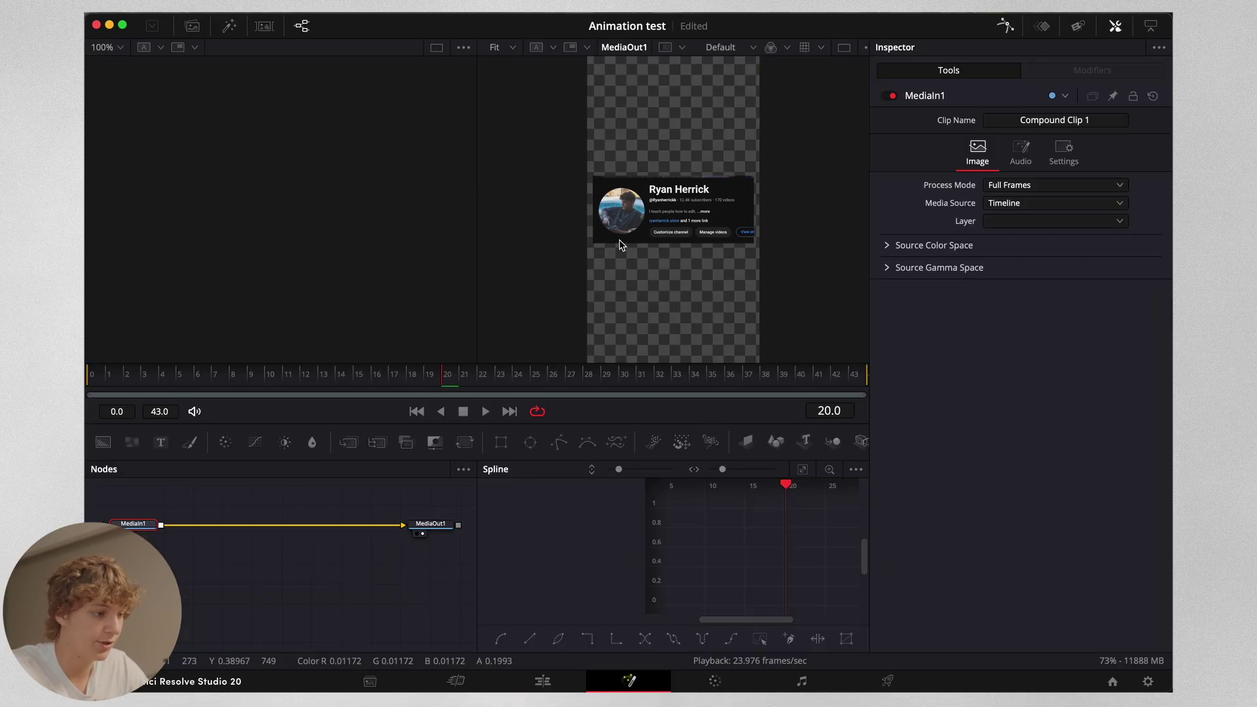
{"action": "left_click", "coordinate": [542, 681]}
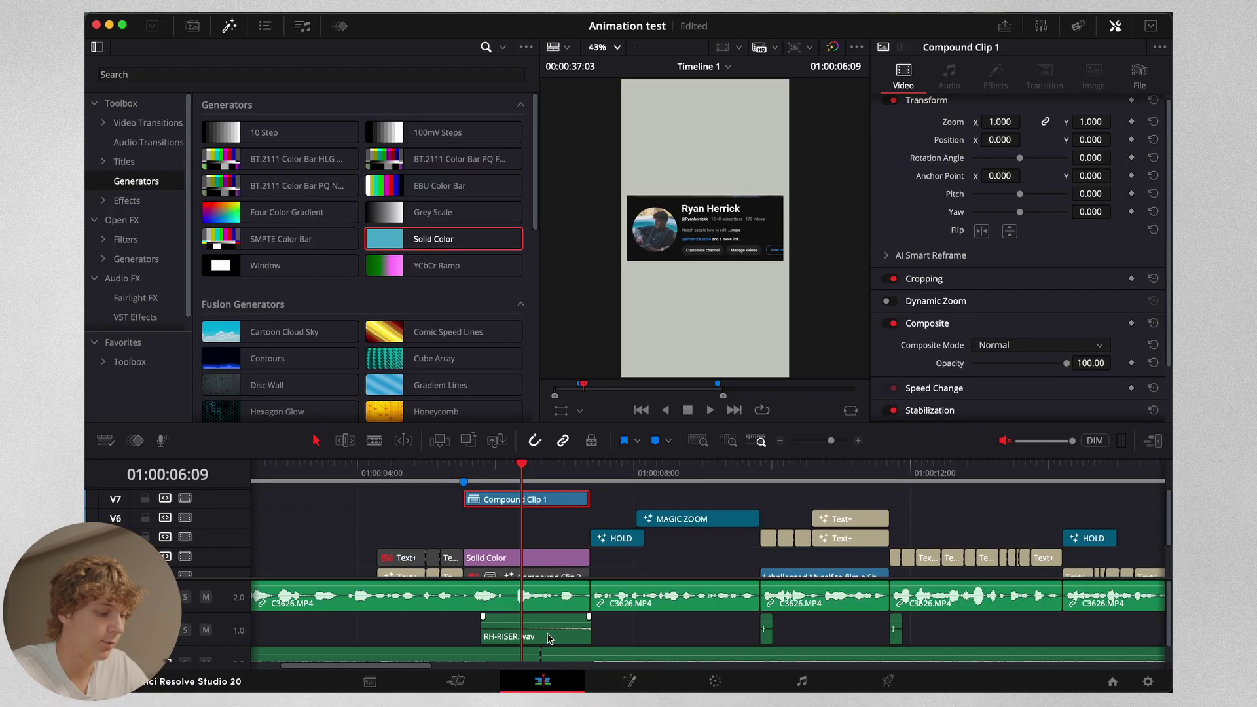
{"action": "key", "text": "super+z"}
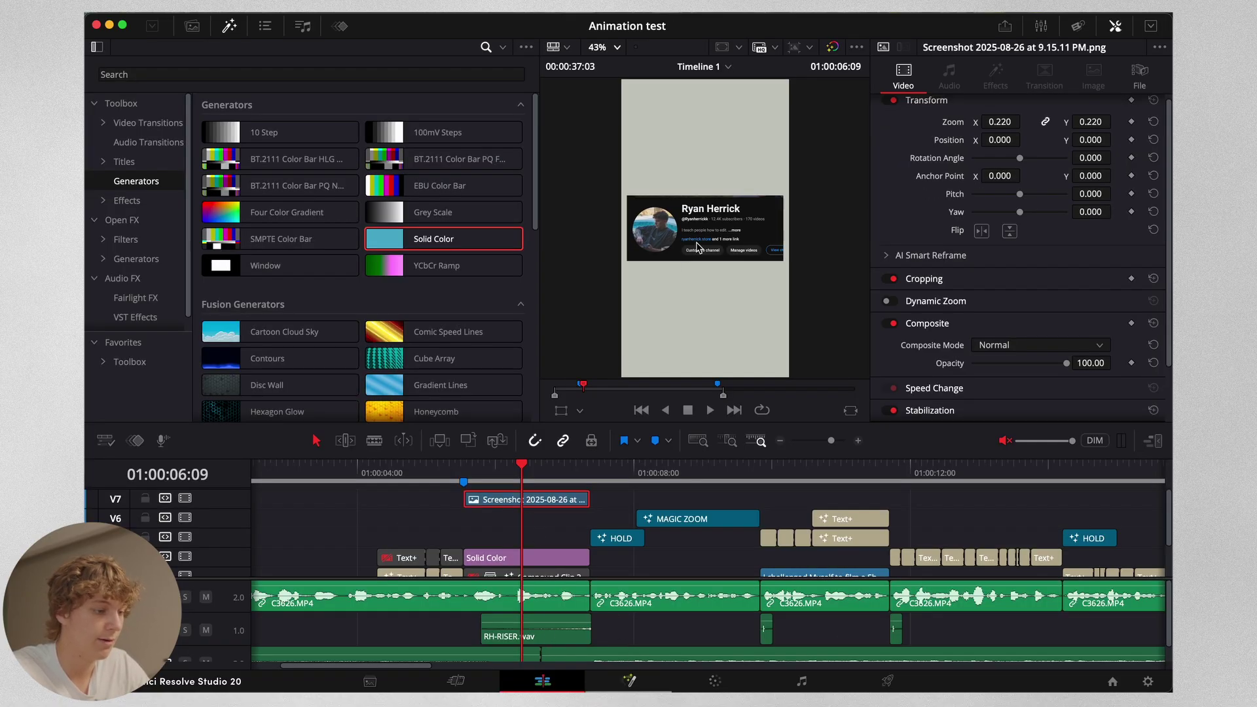
{"action": "key", "text": "shift+5"}
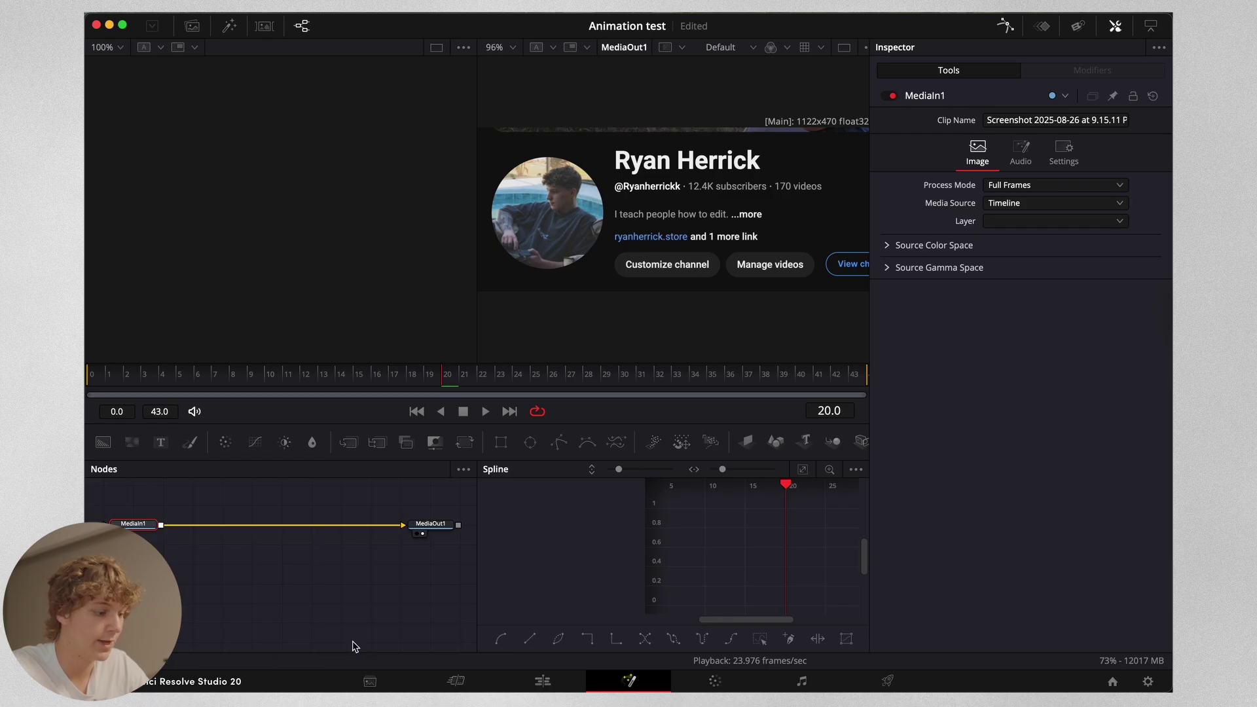
{"action": "left_click", "coordinate": [542, 680]}
- Convert the V7 channel screenshot into a new compound clip and open it on the Fusion page
{"action": "right_click", "coordinate": [532, 501]}
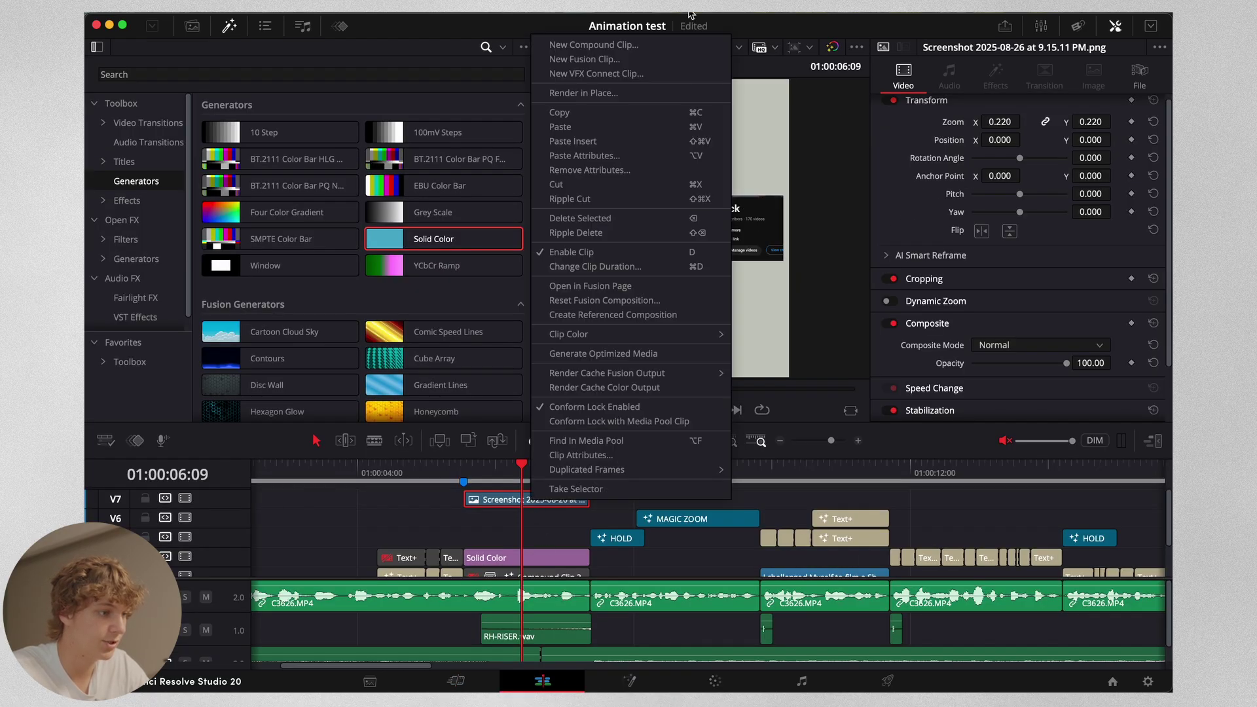
{"action": "left_click", "coordinate": [593, 44]}
{"action": "left_click", "coordinate": [729, 458]}
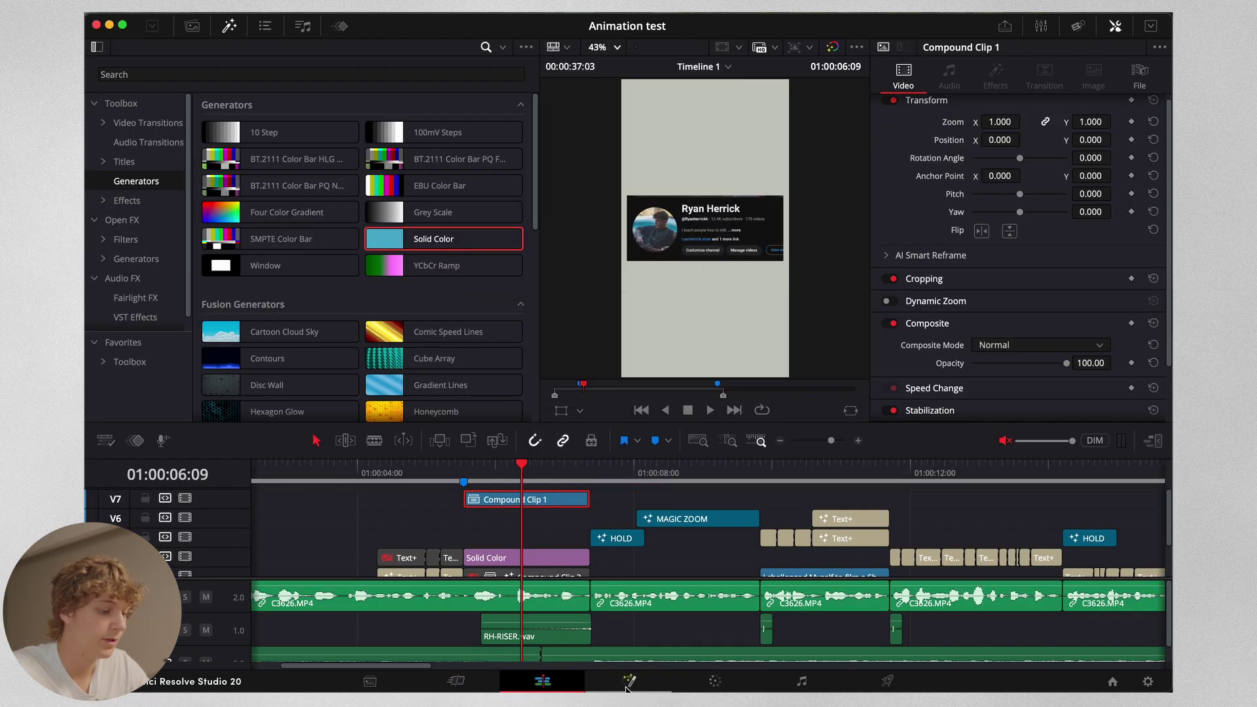
{"action": "key", "text": "shift+5"}
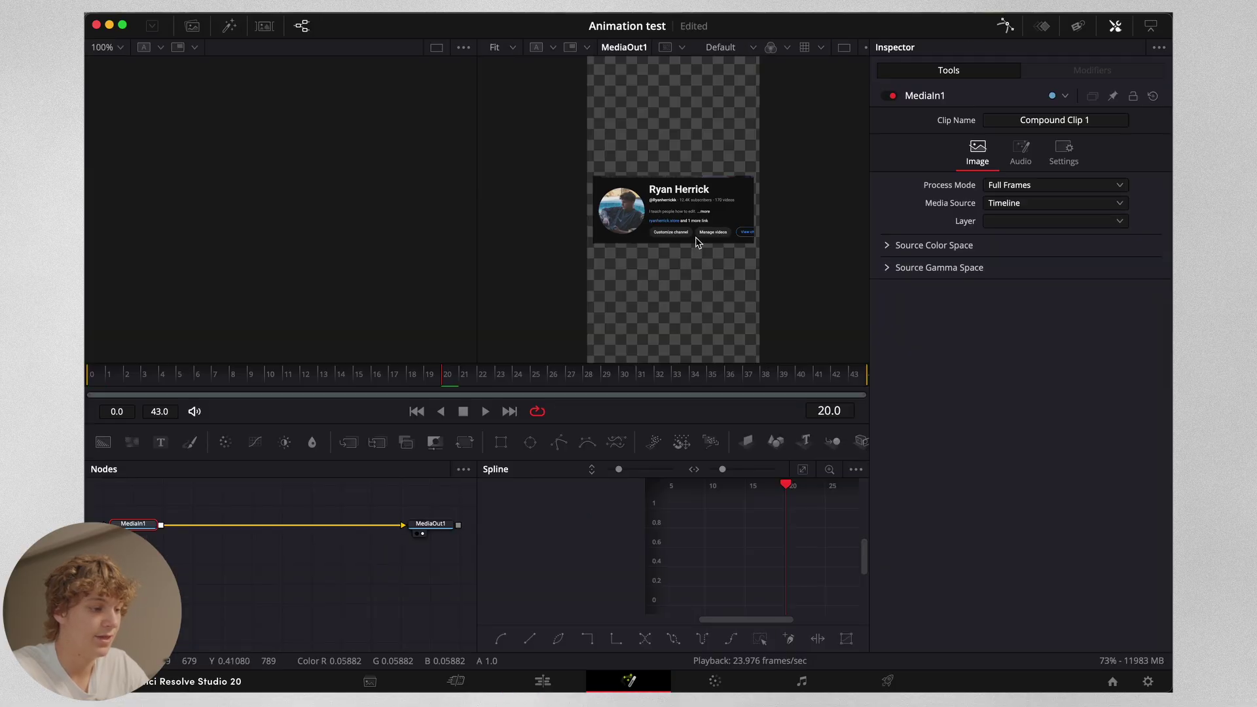
- Mask MediaIn1 with a rectangle about 0.86 wide and 0.19 high, round its corners to about 0.42, and return to the edit timeline
{"action": "left_click", "coordinate": [502, 443]}
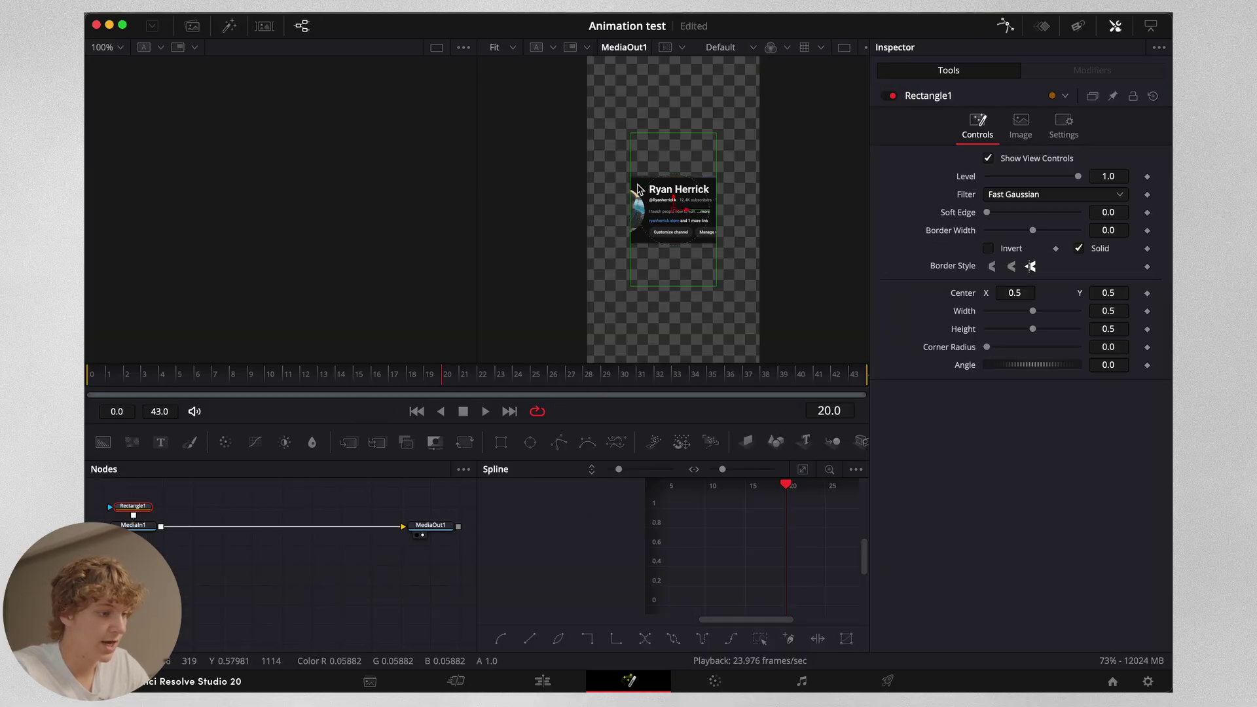
{"action": "left_click_drag", "start_coordinate": [617, 143], "coordinate": [601, 186]}
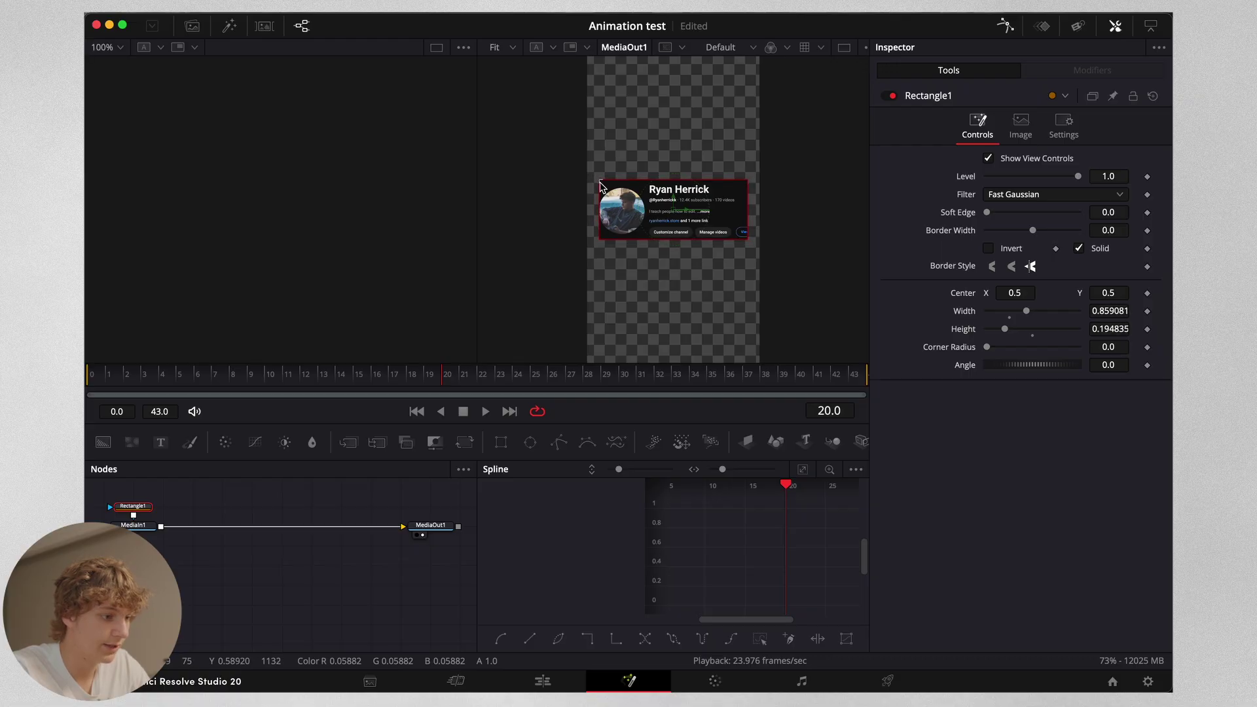
{"action": "left_click_drag", "start_coordinate": [986, 347], "coordinate": [1020, 347]}
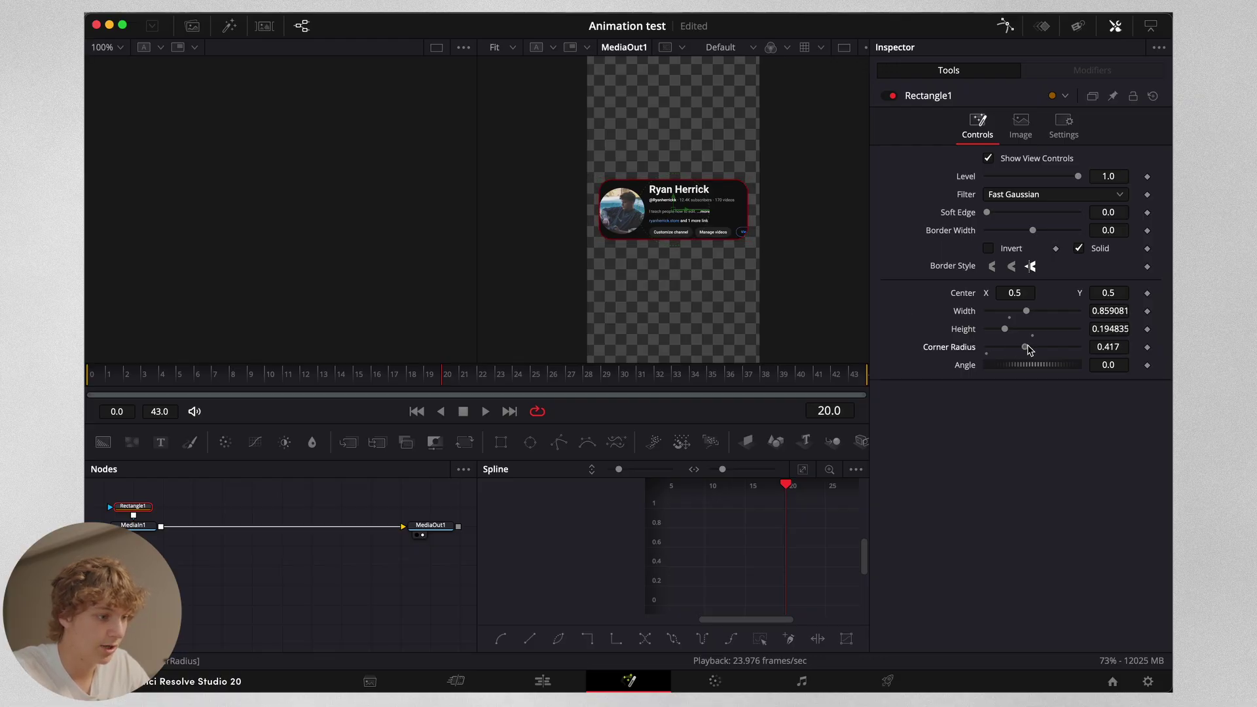
{"action": "left_click", "coordinate": [563, 678]}
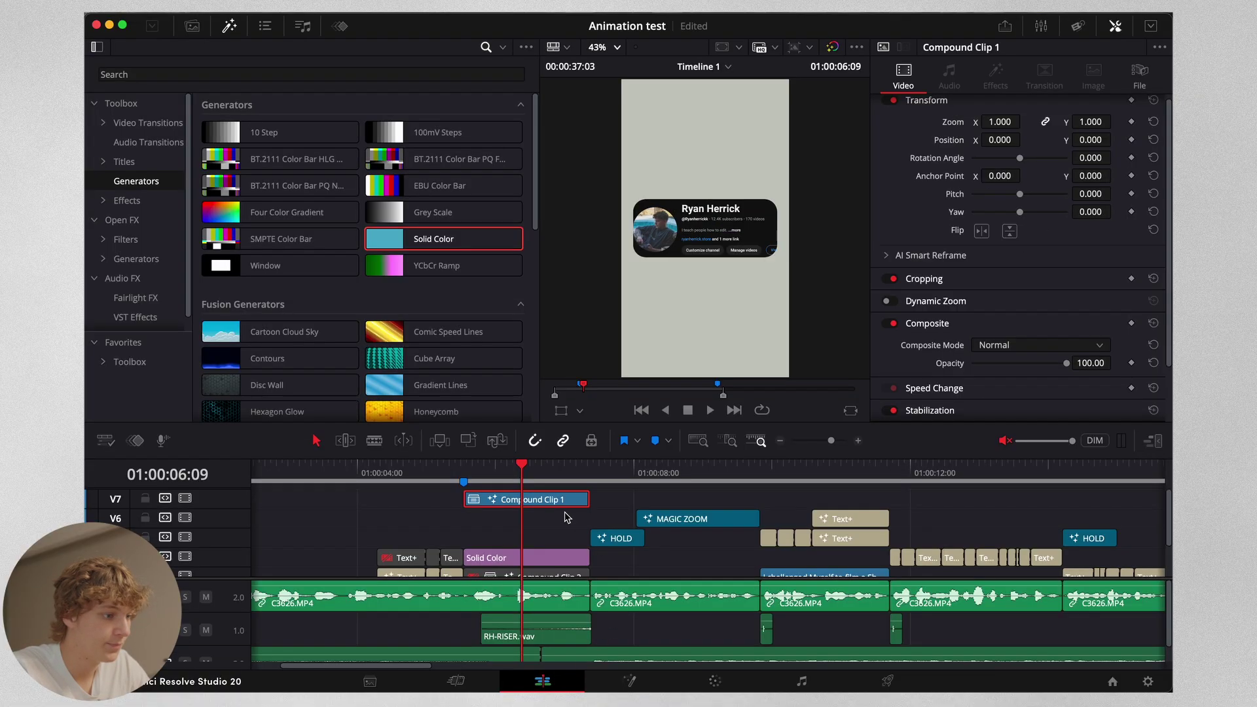
- Move the compound clip down to V6 and enable its Dynamic Zoom, swapped to zoom in, with a playback check from Marker 2
{"action": "mouse_move", "coordinate": [994, 121]}
{"action": "left_mouse_down"}
{"action": "mouse_move", "coordinate": [1007, 121]}
{"action": "mouse_move", "coordinate": [969, 121]}
{"action": "mouse_move", "coordinate": [990, 121]}
{"action": "left_mouse_up"}
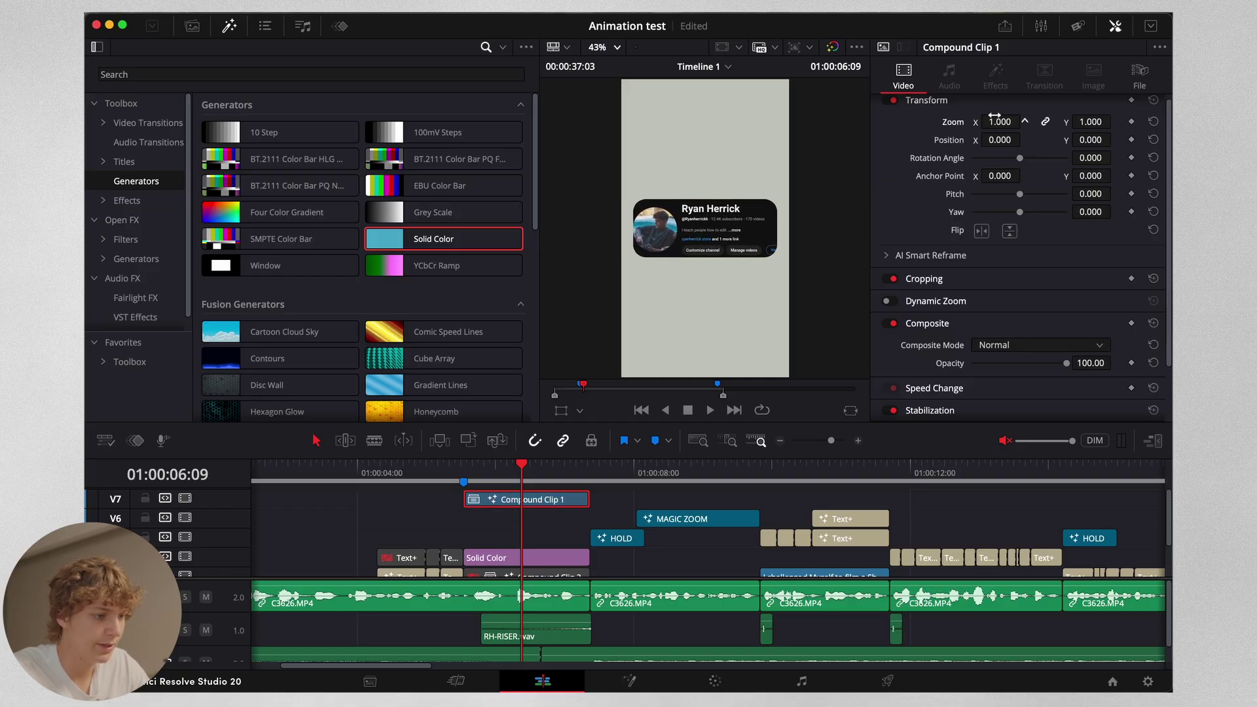
{"action": "left_click_drag", "start_coordinate": [541, 492], "coordinate": [541, 517]}
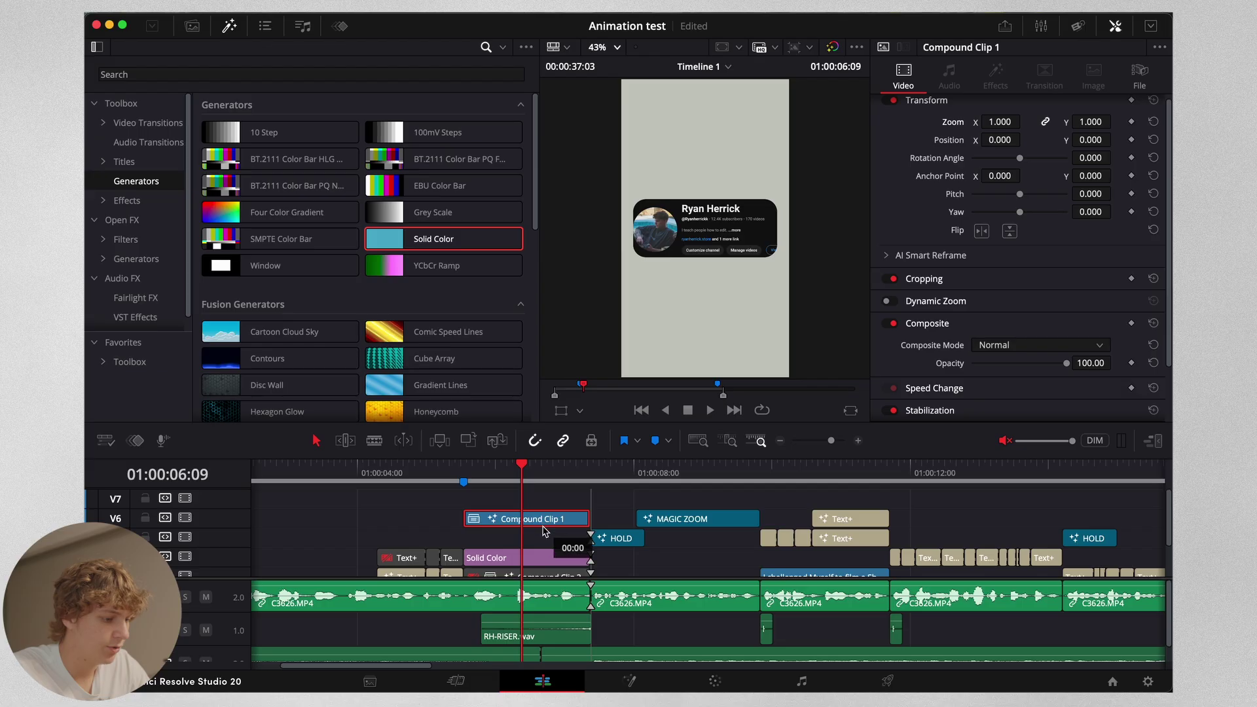
{"action": "left_click", "coordinate": [463, 482]}
{"action": "left_click", "coordinate": [892, 301]}
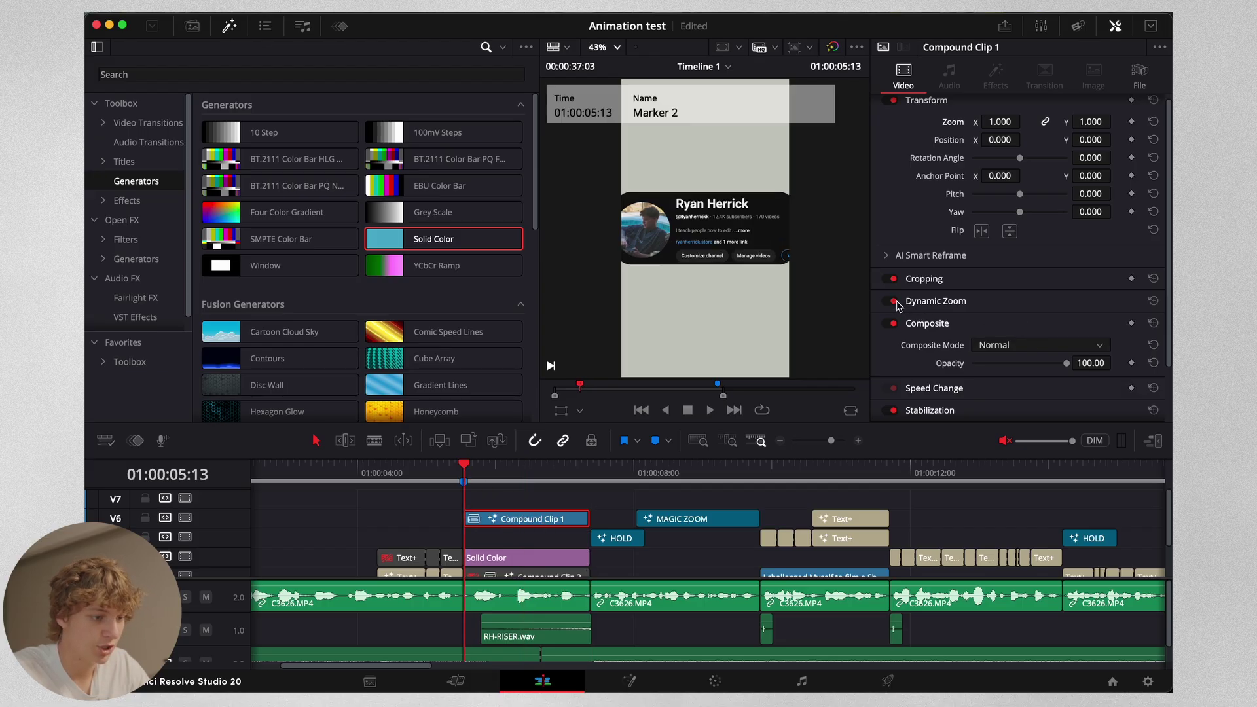
{"action": "left_click", "coordinate": [997, 312]}
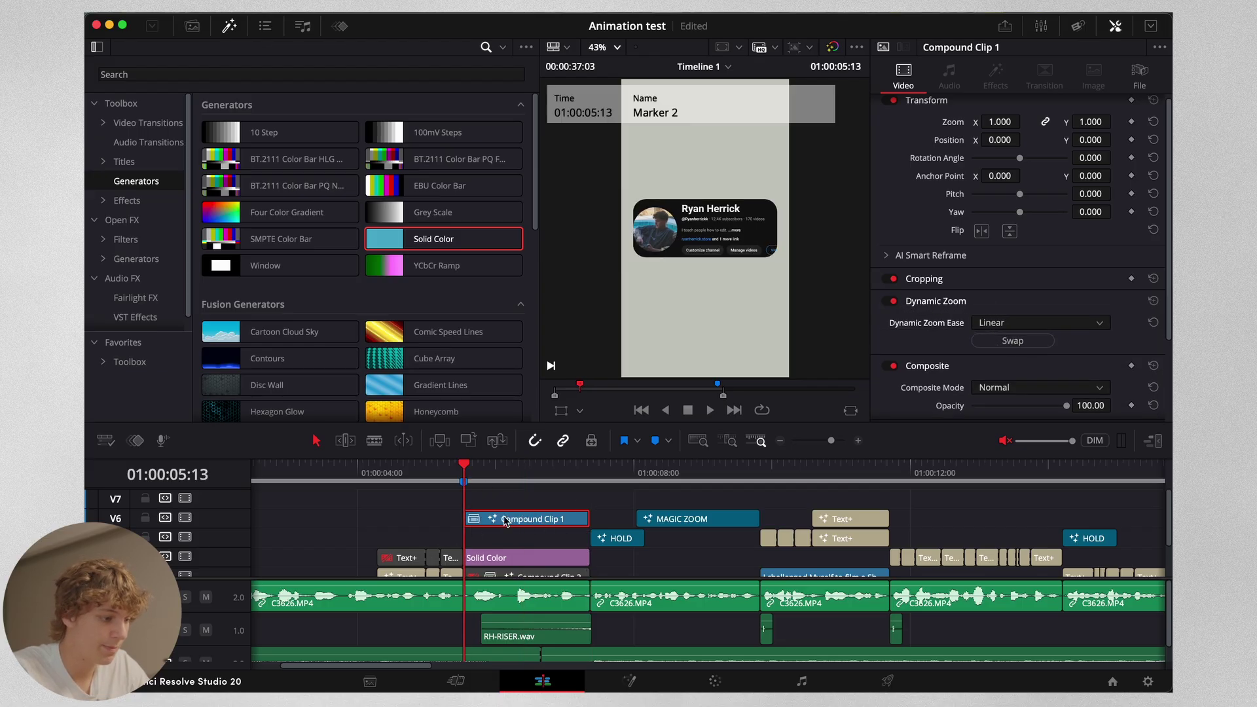
{"action": "key", "text": "space"}
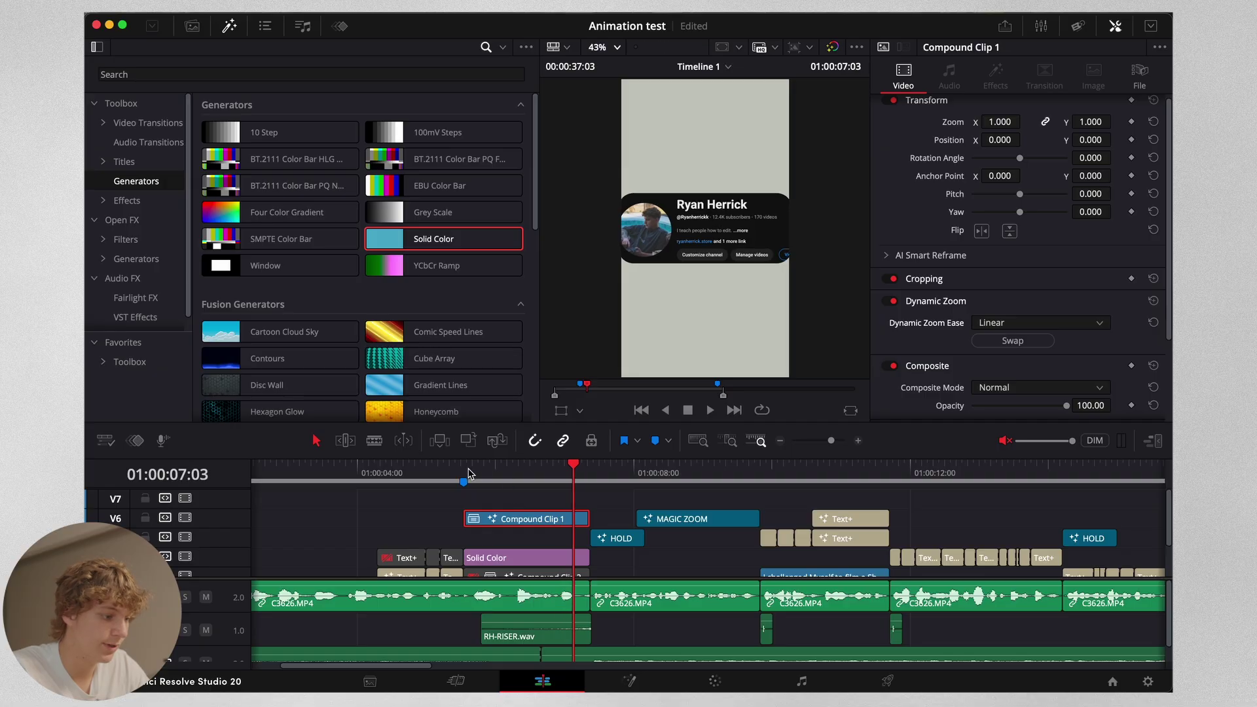
{"action": "key", "text": "space"}
- Open the V6 compound clip in Fusion and add a Transform (Xf) node after MediaIn1
{"action": "left_click", "coordinate": [612, 680]}
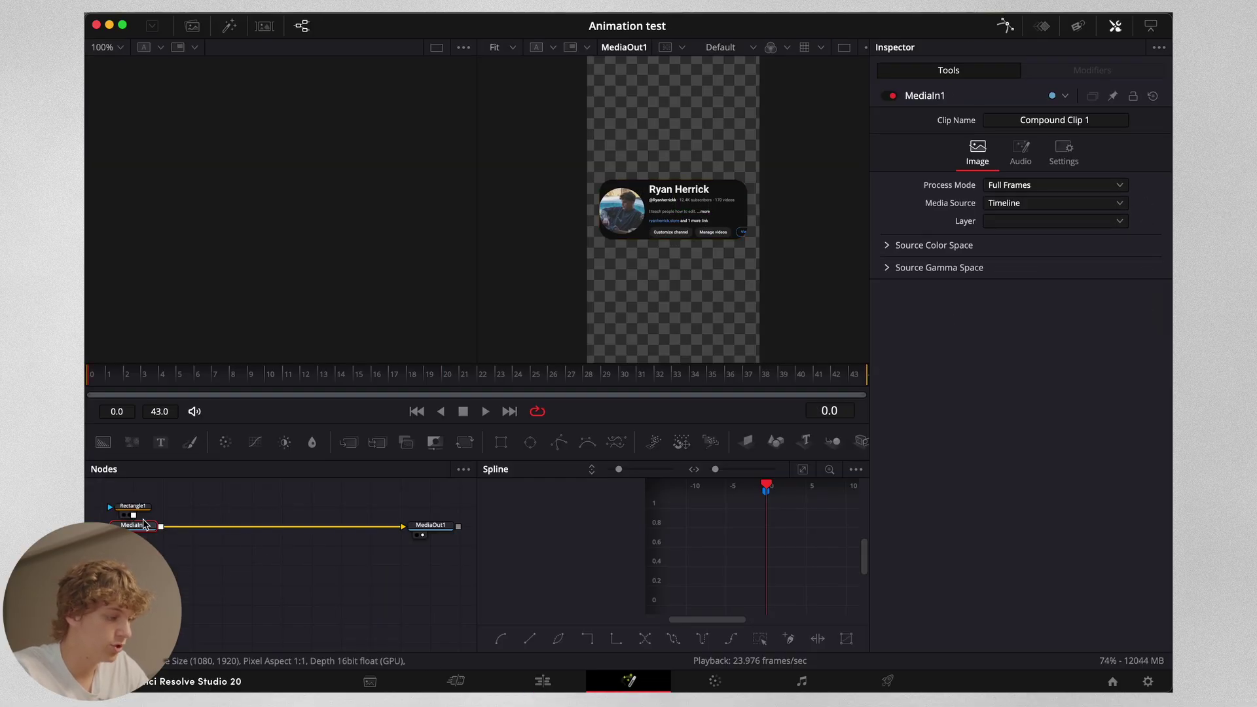
{"action": "key", "text": "shift+space"}
{"action": "type", "text": "transform"}
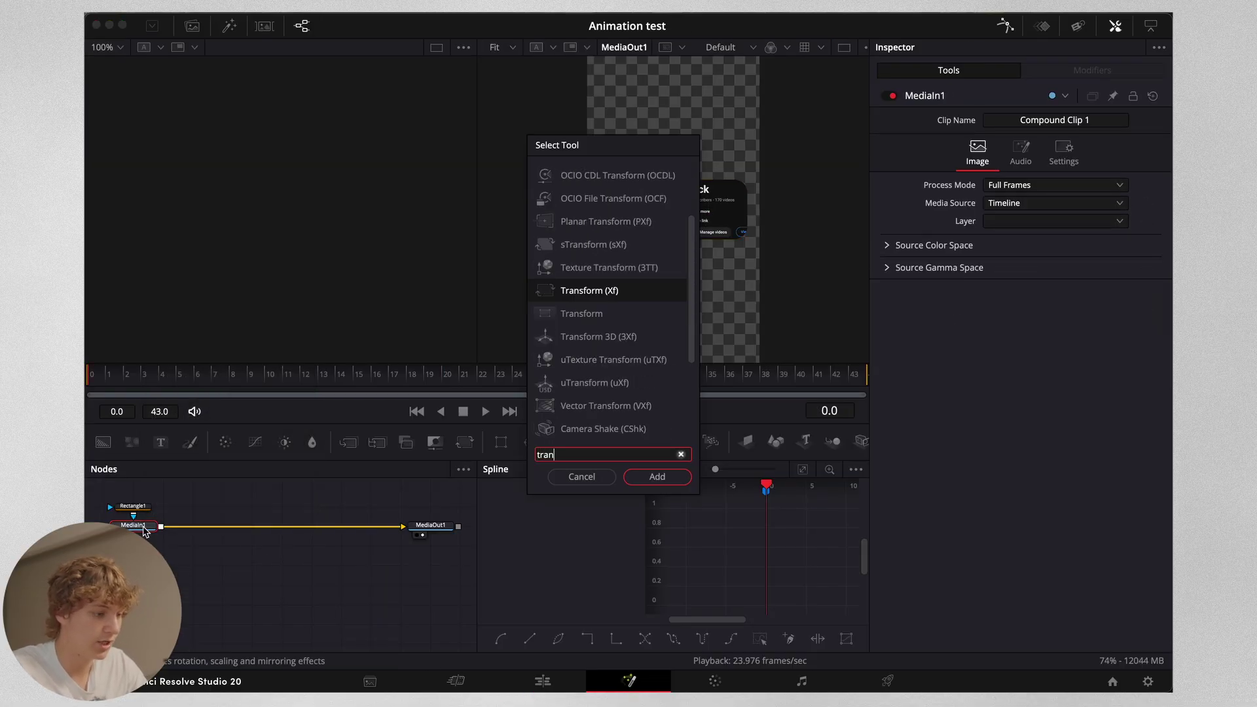
{"action": "key", "text": "Return"}
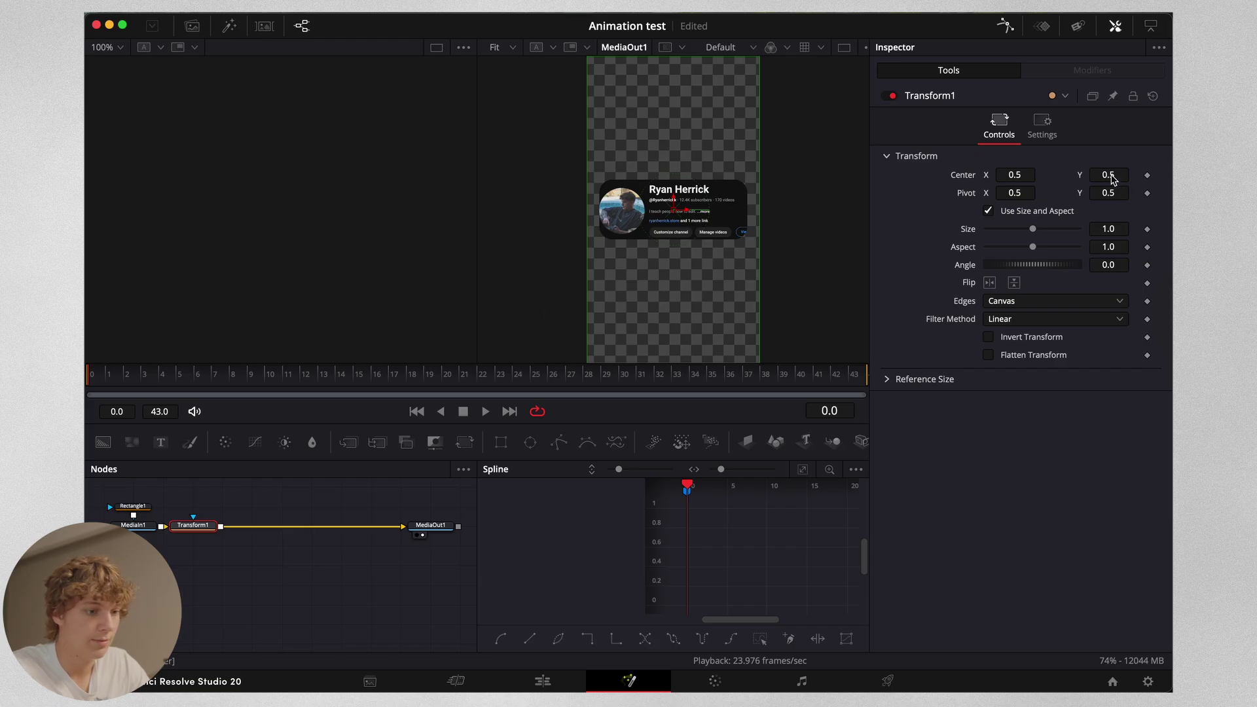
- Keyframe the Transform node's Size from 0.89 at frame 0 to 1.38 at frame 20
{"action": "left_click_drag", "start_coordinate": [1033, 231], "coordinate": [1028, 233]}
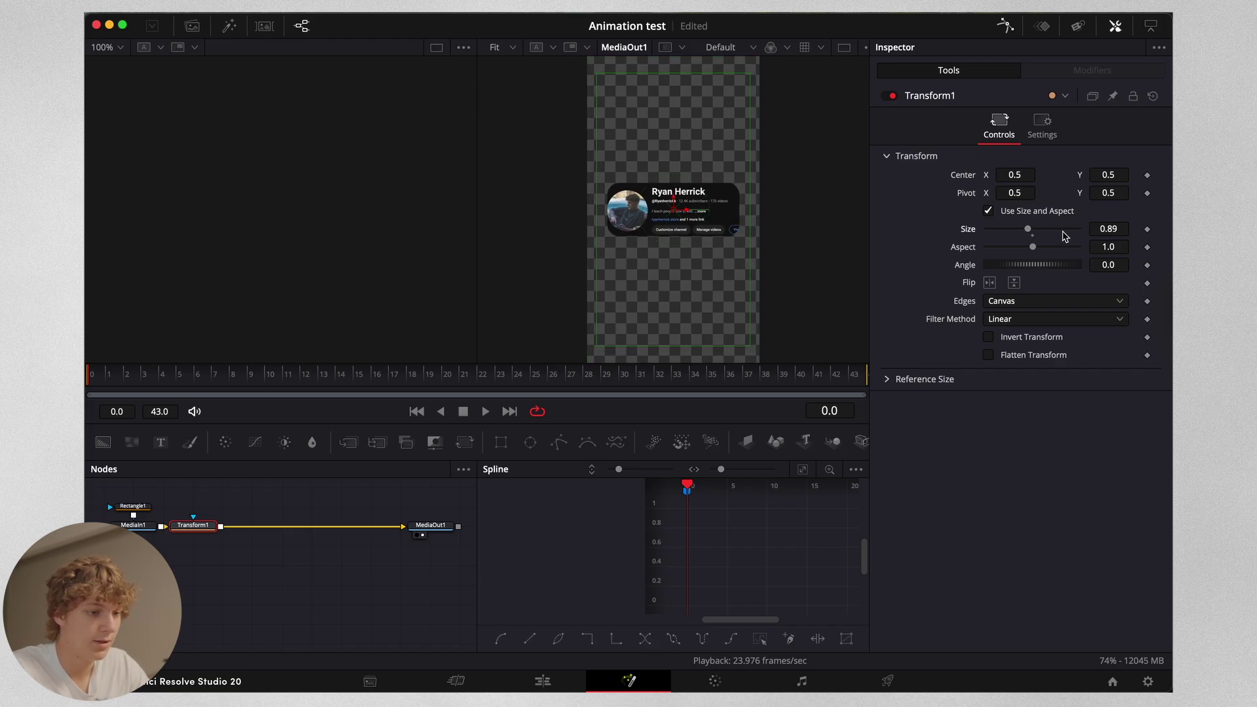
{"action": "left_click", "coordinate": [1147, 229]}
{"action": "left_click_drag", "start_coordinate": [188, 382], "coordinate": [449, 387]}
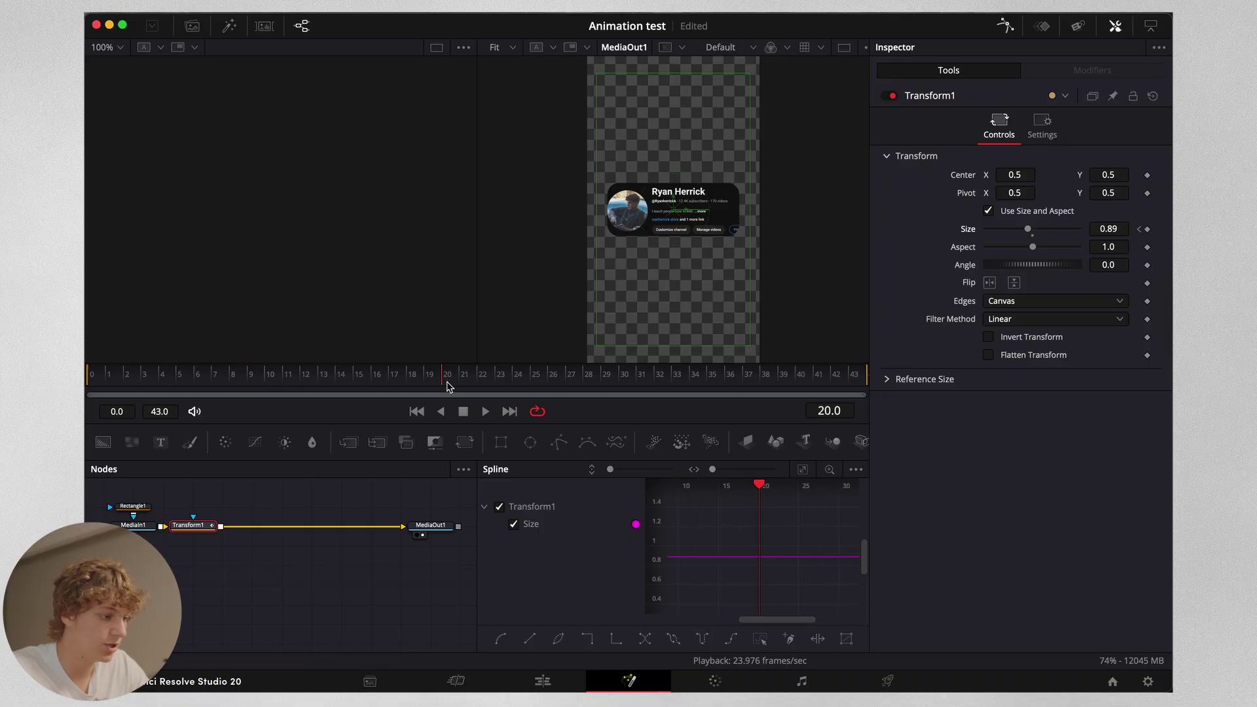
{"action": "left_click_drag", "start_coordinate": [1029, 230], "coordinate": [1037, 233]}
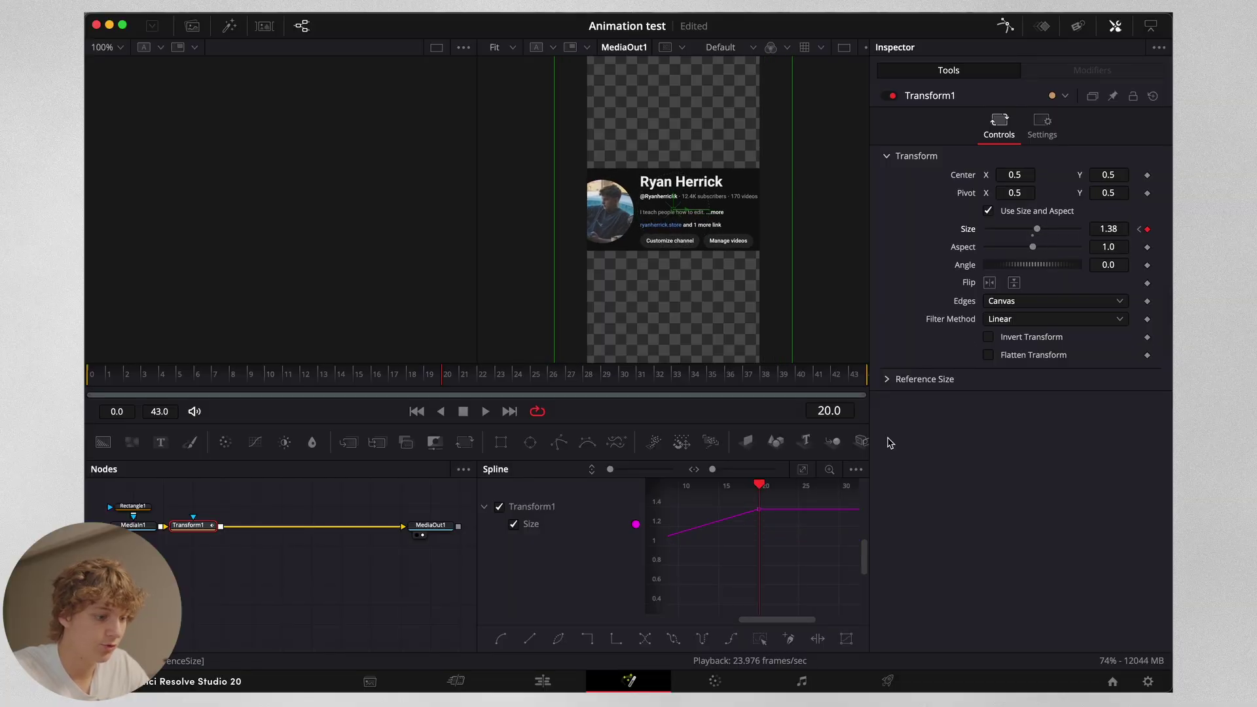
- Fit the Size curve in the Spline editor, apply an Out Cubic ease to it, and play back the animation
{"action": "left_click", "coordinate": [803, 470]}
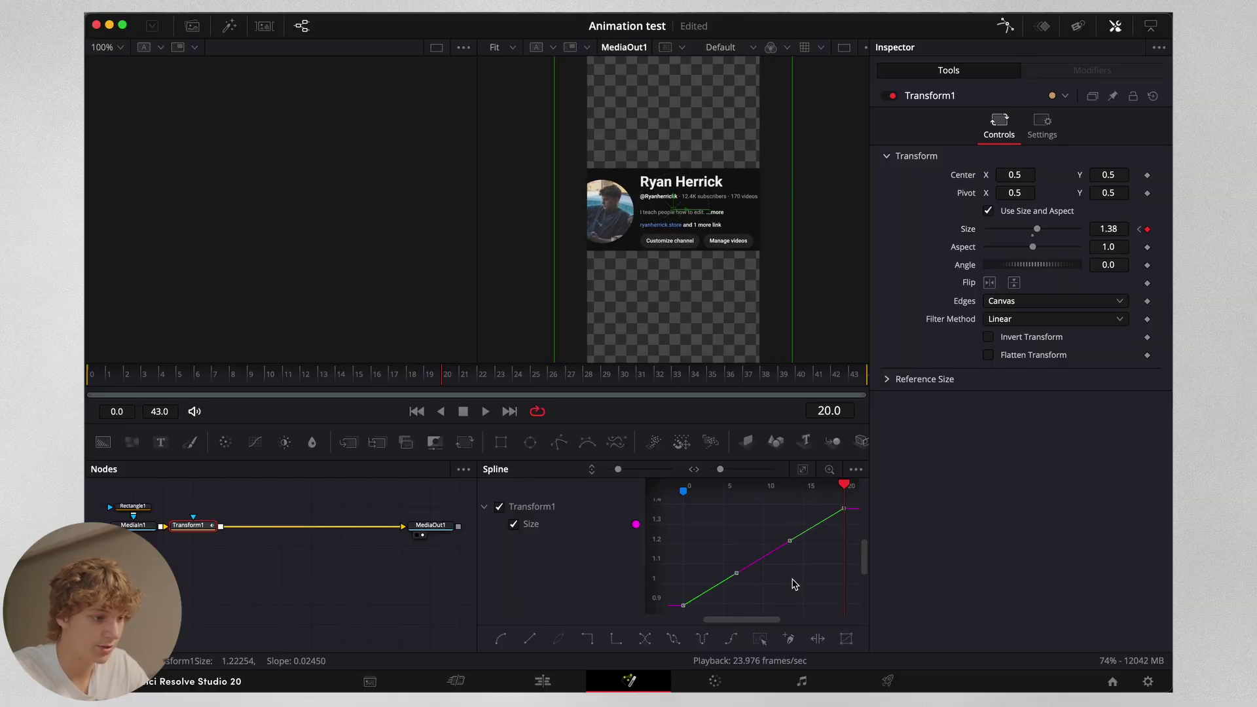
{"action": "right_click", "coordinate": [794, 584]}
{"action": "mouse_move", "coordinate": [824, 334]}
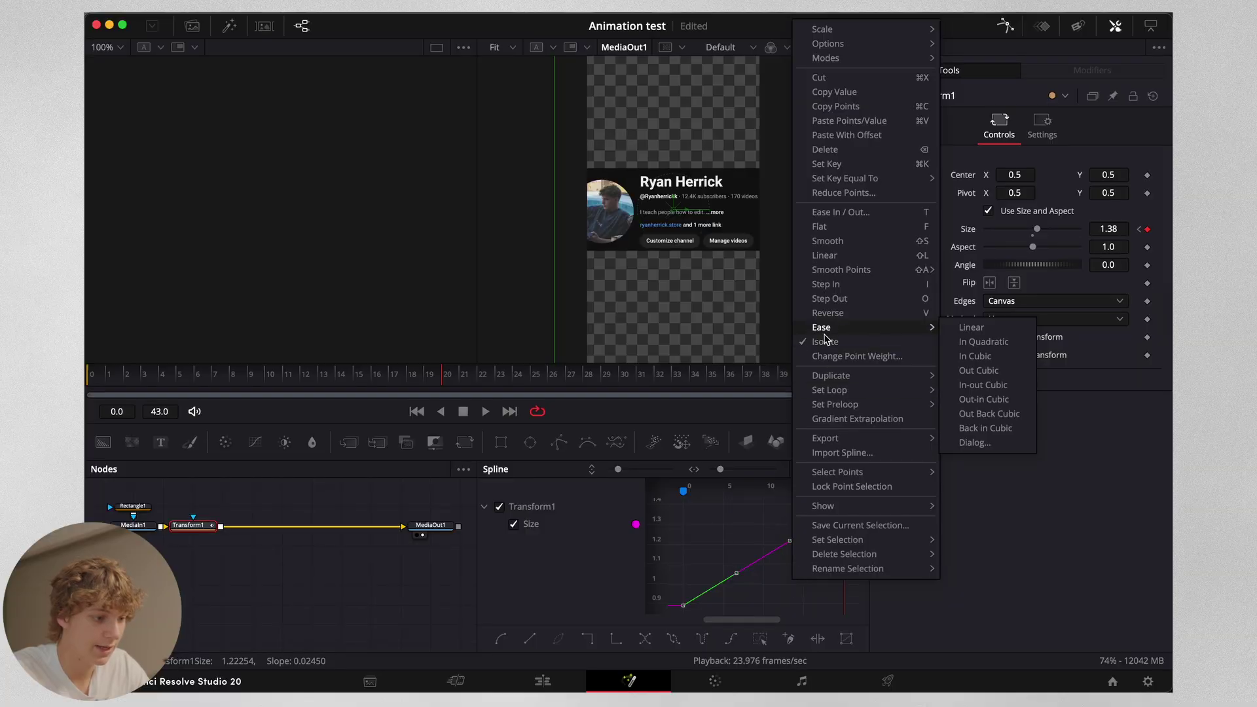
{"action": "left_click", "coordinate": [979, 371]}
{"action": "key", "text": "space"}
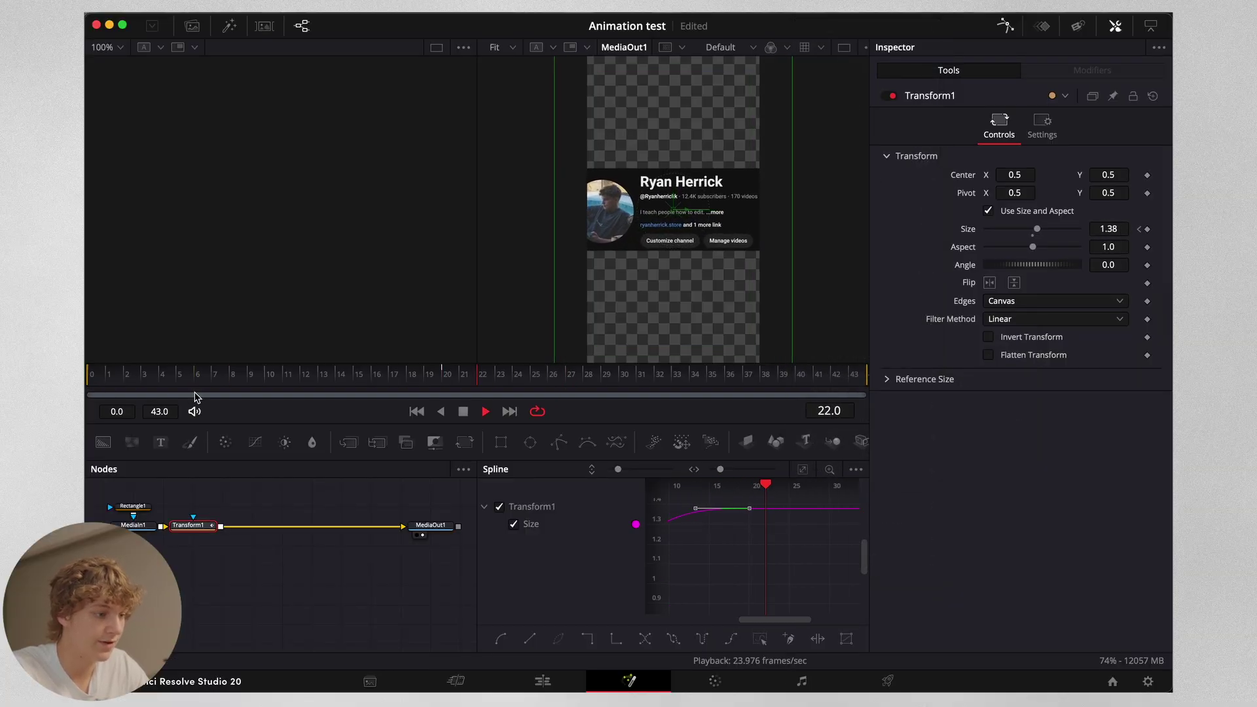
- Return to the Edit page and play back the compound clip's zoom animation from Marker 2
{"action": "left_click", "coordinate": [542, 680]}
{"action": "left_click_drag", "start_coordinate": [536, 485], "coordinate": [463, 482]}
{"action": "key", "text": "space"}
{"action": "key", "text": "space"}
{"action": "left_click", "coordinate": [465, 481]}
{"action": "key", "text": "space"}
{"action": "key", "text": "space"}
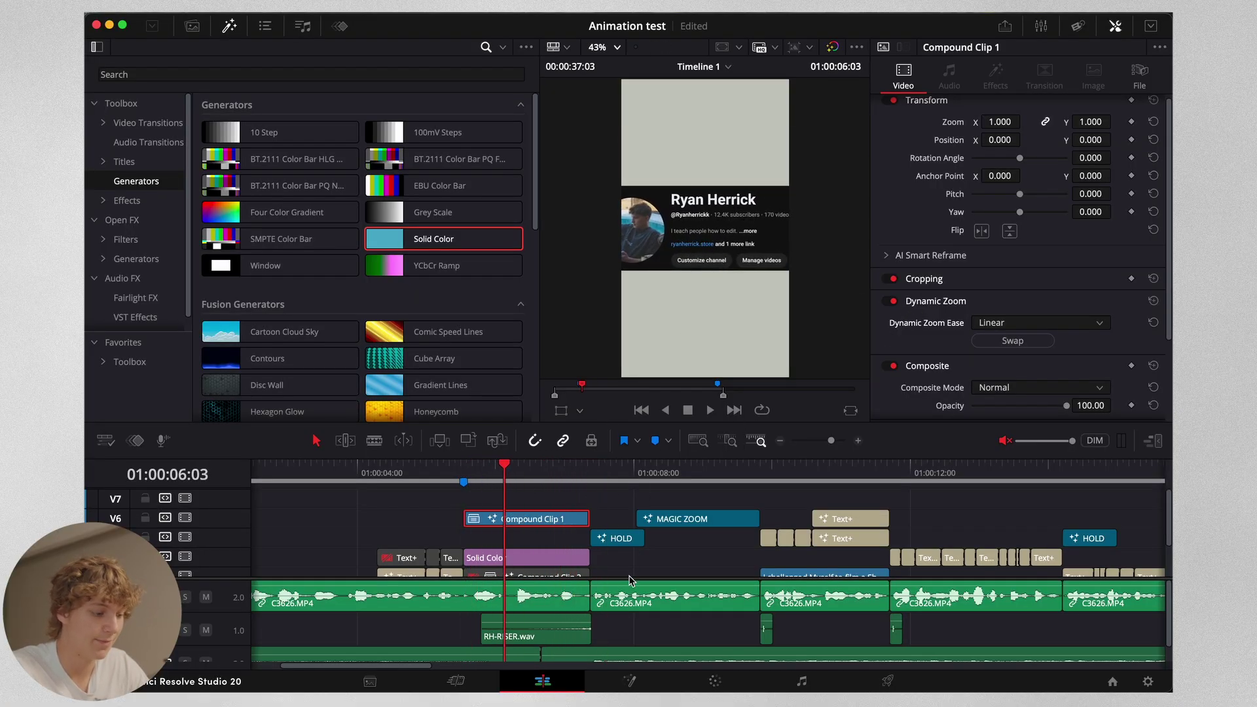
- Disable the clips beneath Compound Clip 1 on the Edit page, including both Solid Colors, Compound Clip 2 and C3626.MP4
{"action": "left_click", "coordinate": [700, 681]}
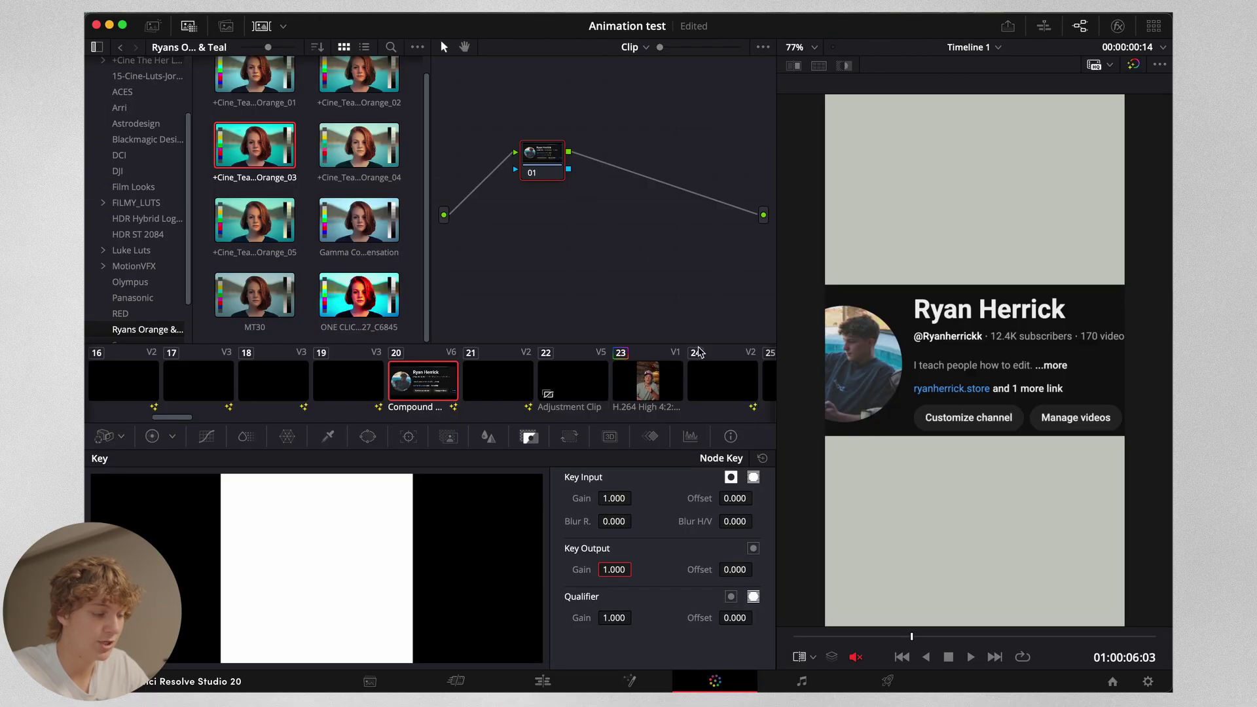
{"action": "left_click", "coordinate": [543, 681]}
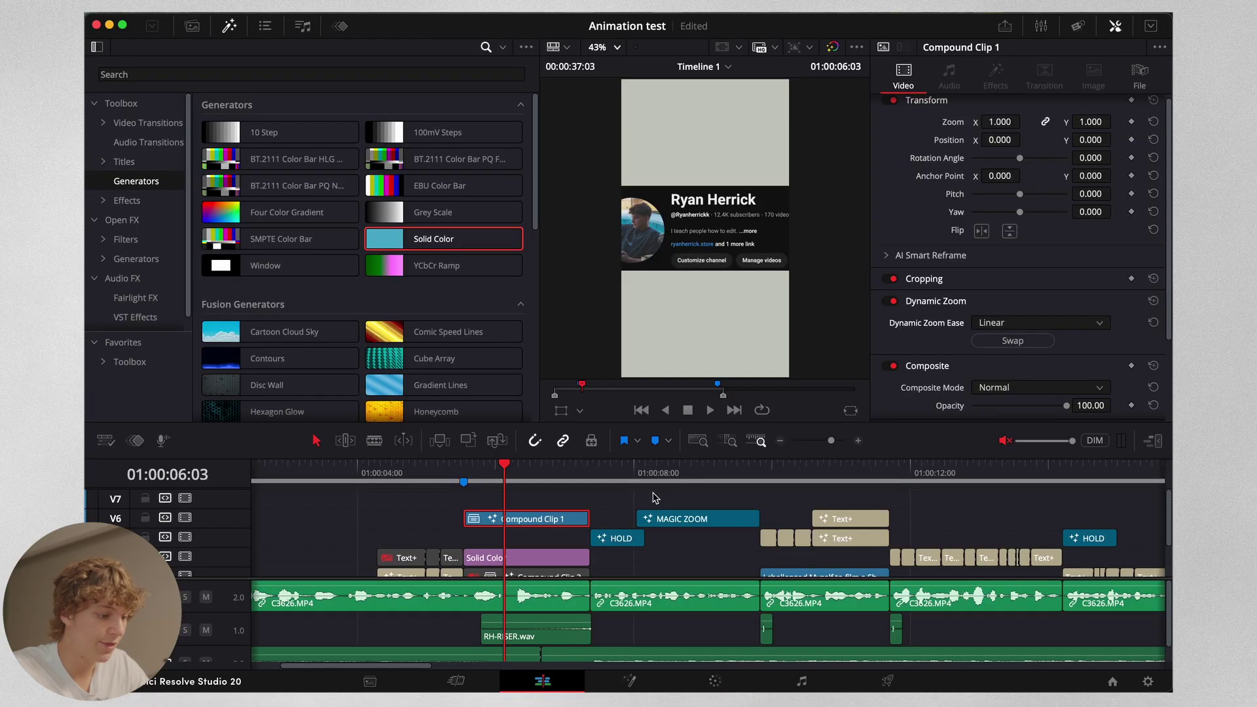
{"action": "left_click", "coordinate": [517, 552]}
{"action": "scroll", "coordinate": [517, 554], "scroll_direction": "down", "scroll_amount": 3}
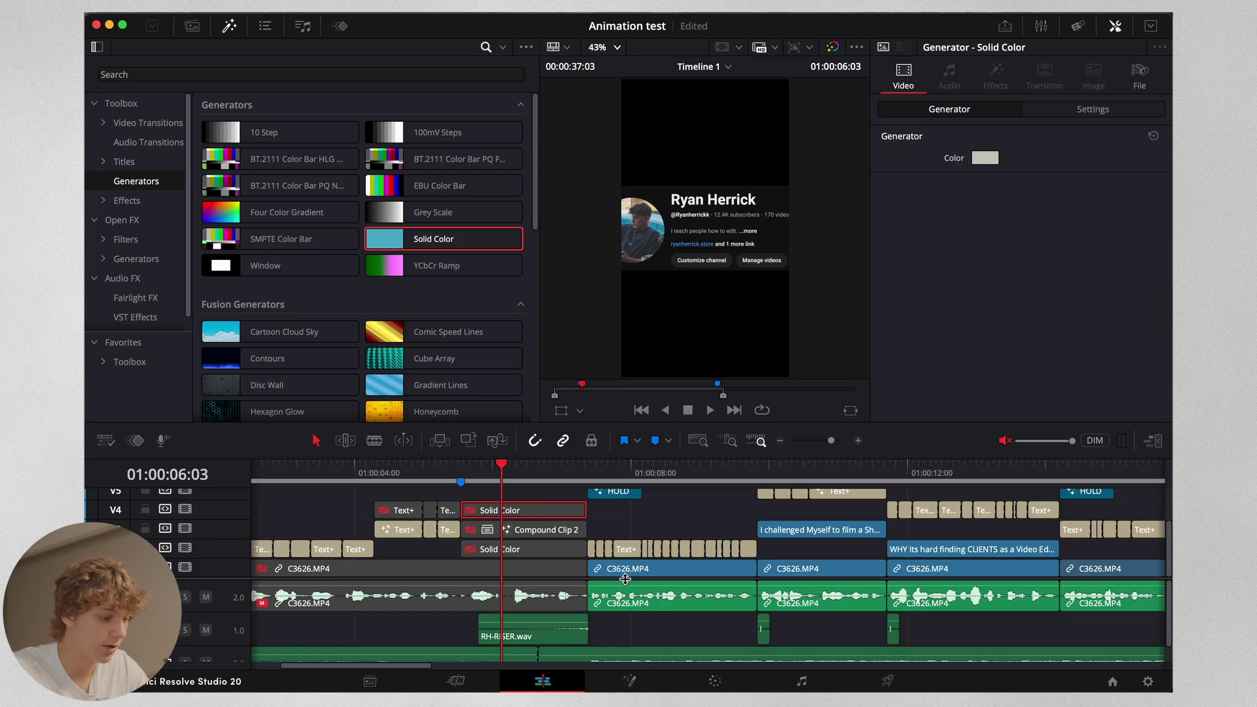
- On the Color page, add Radial Blur to Compound Clip 1's node and centre the blur near the subscriber count
{"action": "left_click", "coordinate": [714, 681]}
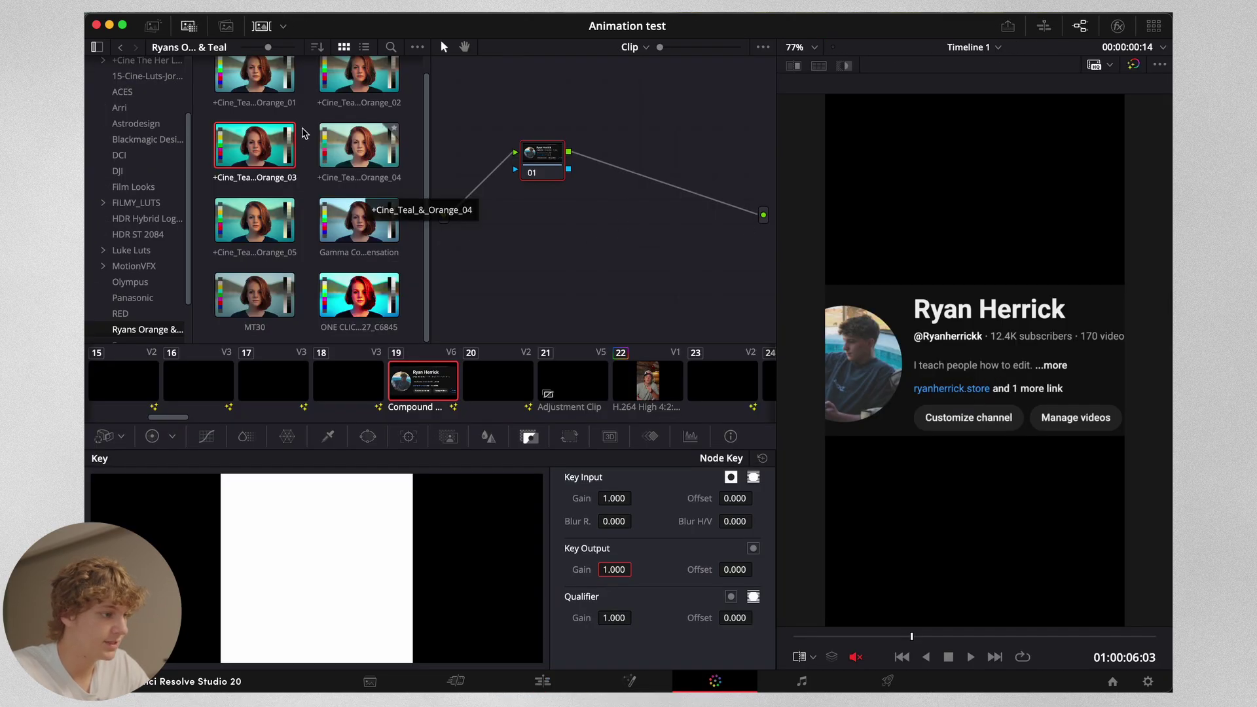
{"action": "left_click", "coordinate": [1116, 25]}
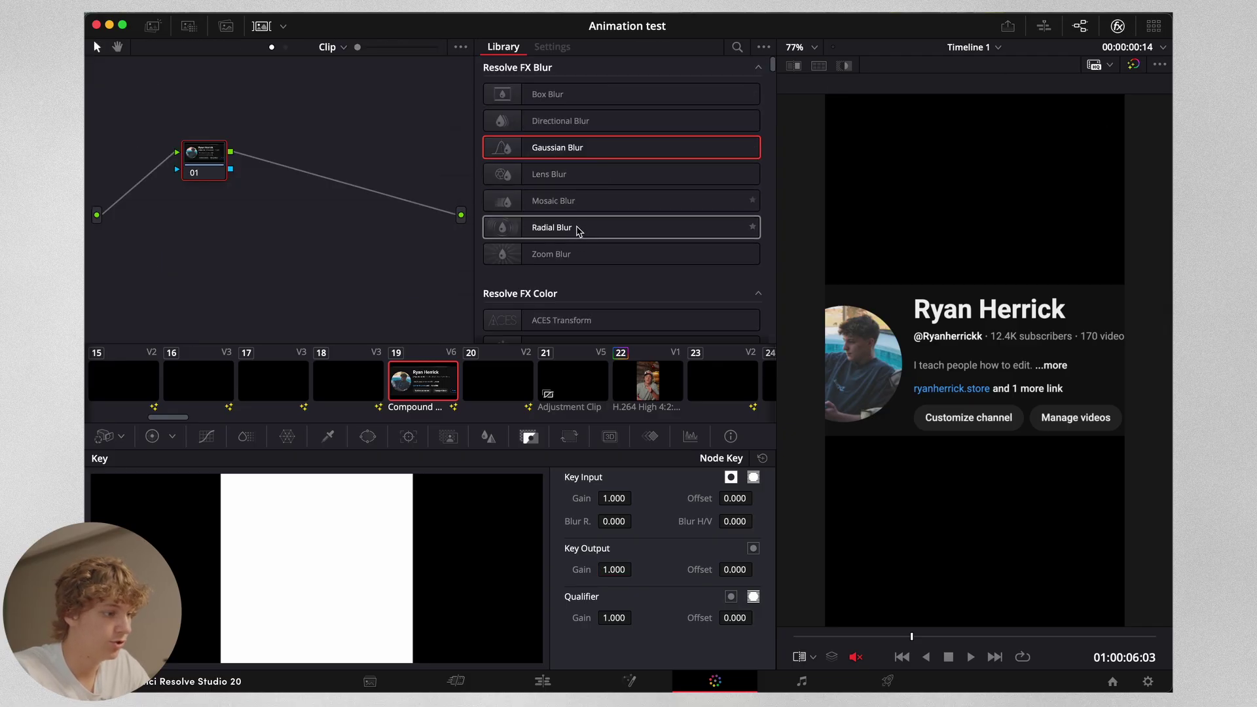
{"action": "left_click_drag", "start_coordinate": [557, 238], "coordinate": [208, 165]}
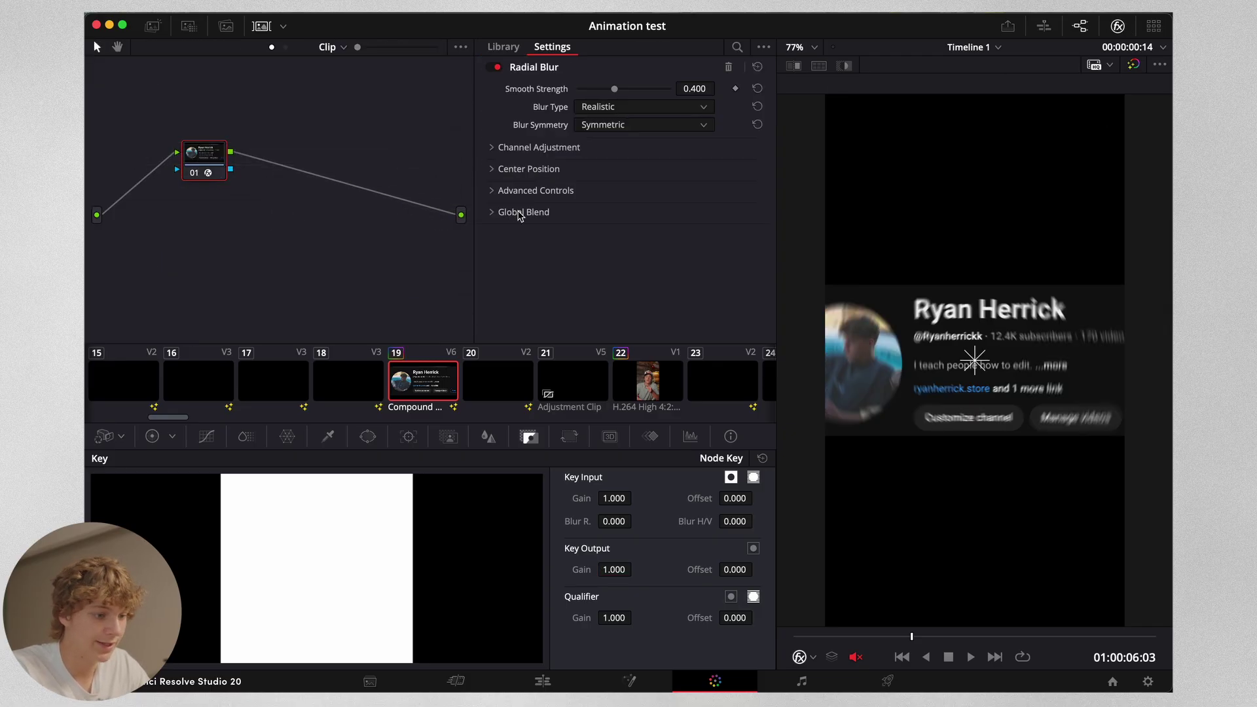
{"action": "left_click_drag", "start_coordinate": [975, 366], "coordinate": [1006, 347]}
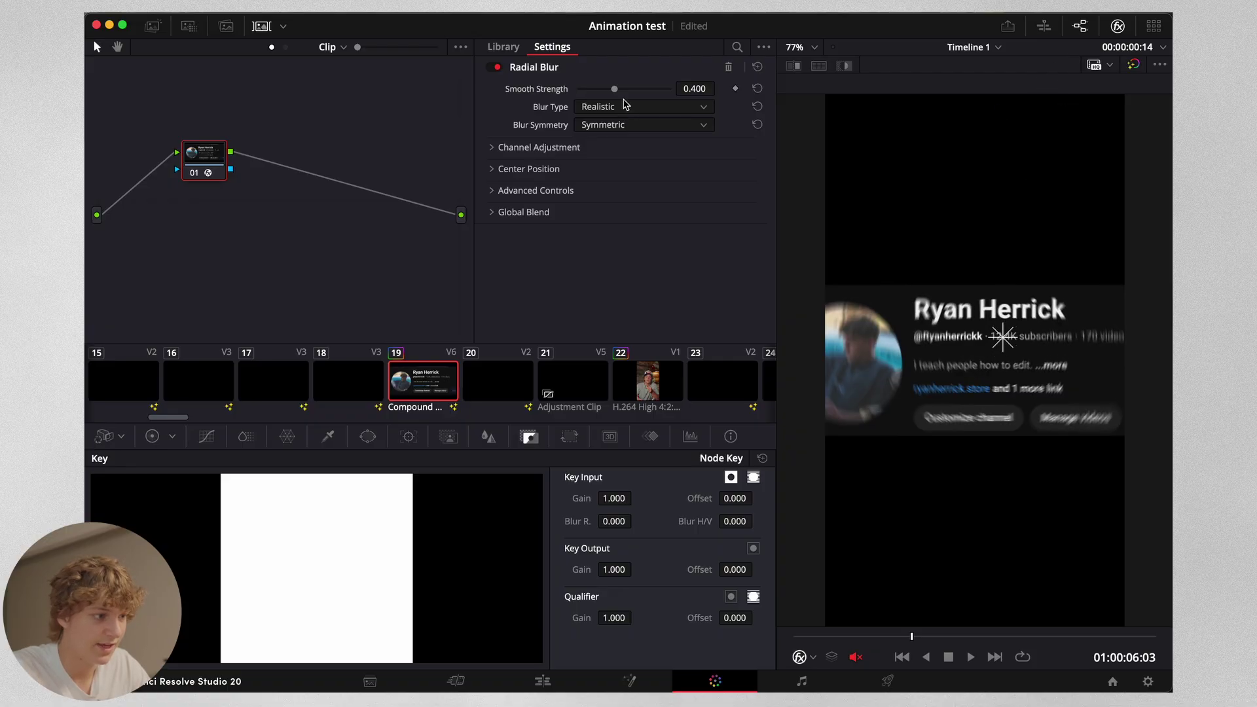
- Keyframe the Radial Blur's Smooth Strength from 0.000 at 01:00:05:13 to 0.411 at 01:00:06:07
{"action": "left_click_drag", "start_coordinate": [614, 88], "coordinate": [579, 90]}
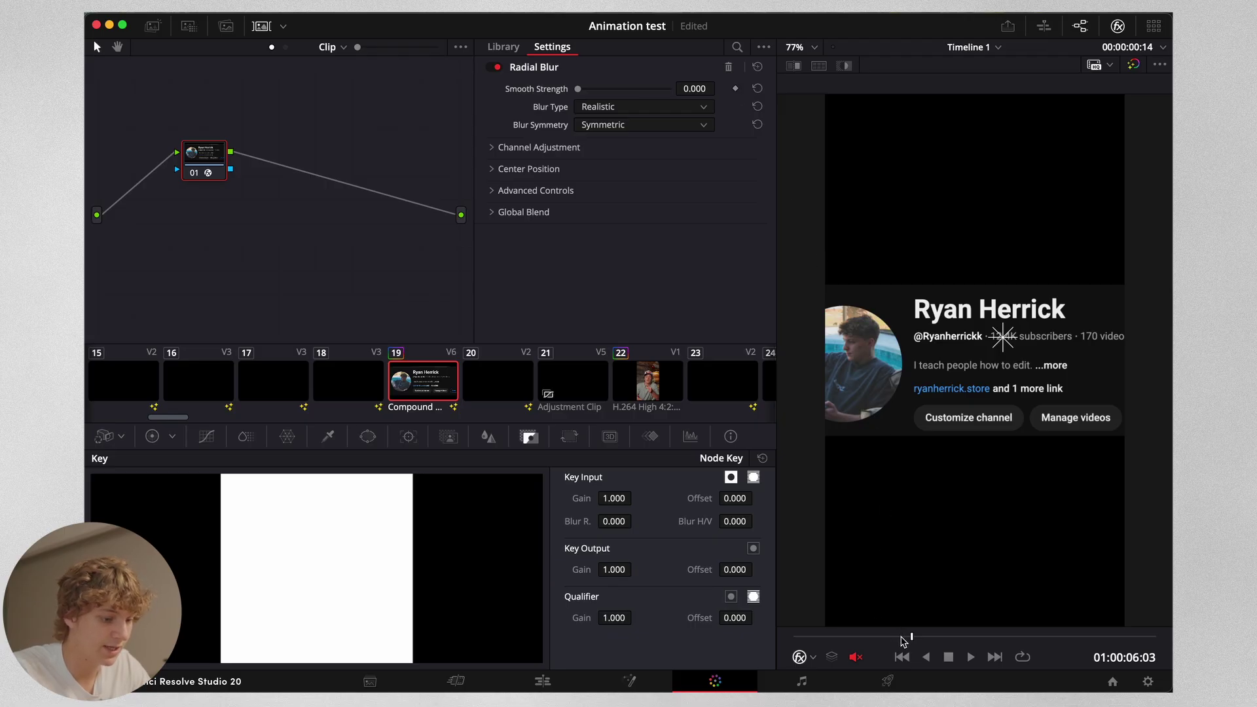
{"action": "left_click_drag", "start_coordinate": [904, 640], "coordinate": [706, 641]}
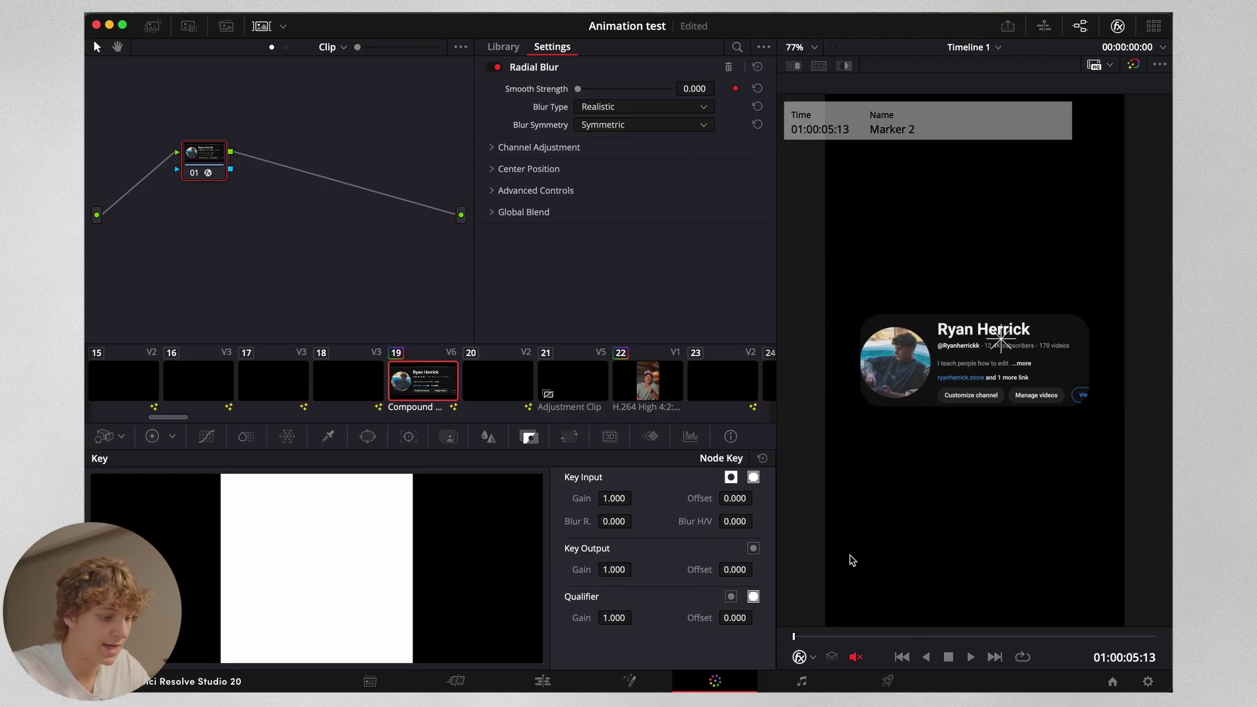
{"action": "left_click_drag", "start_coordinate": [807, 640], "coordinate": [944, 638]}
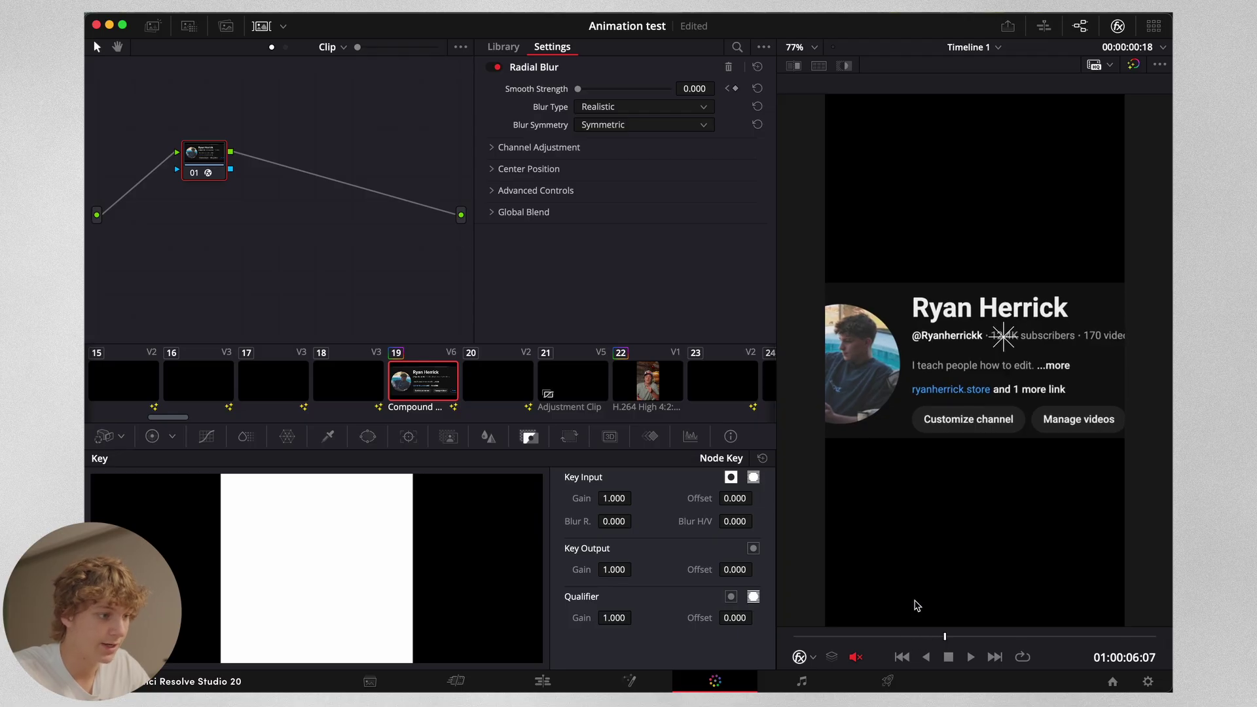
{"action": "left_click_drag", "start_coordinate": [594, 94], "coordinate": [619, 94]}
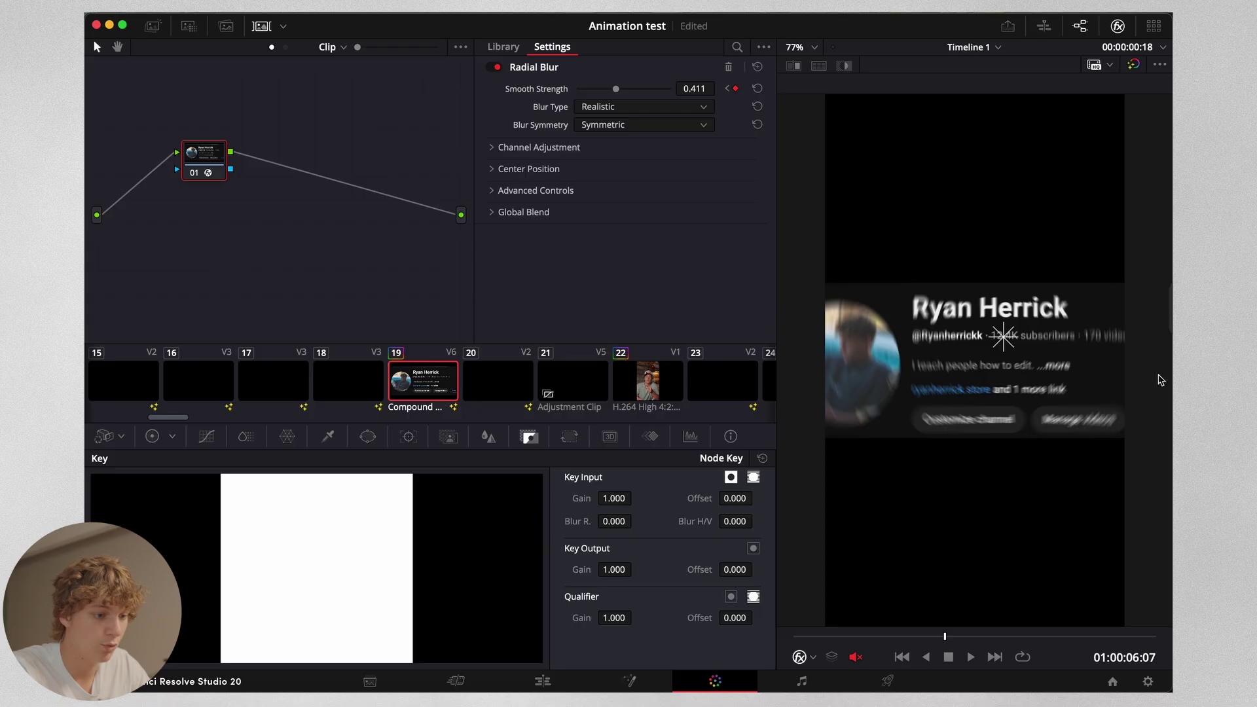
- Back on the Edit page, re-enable the Solid Colors, Compound Clip 2 and C3626.MP4 beneath Compound Clip 1
{"action": "left_click", "coordinate": [544, 681]}
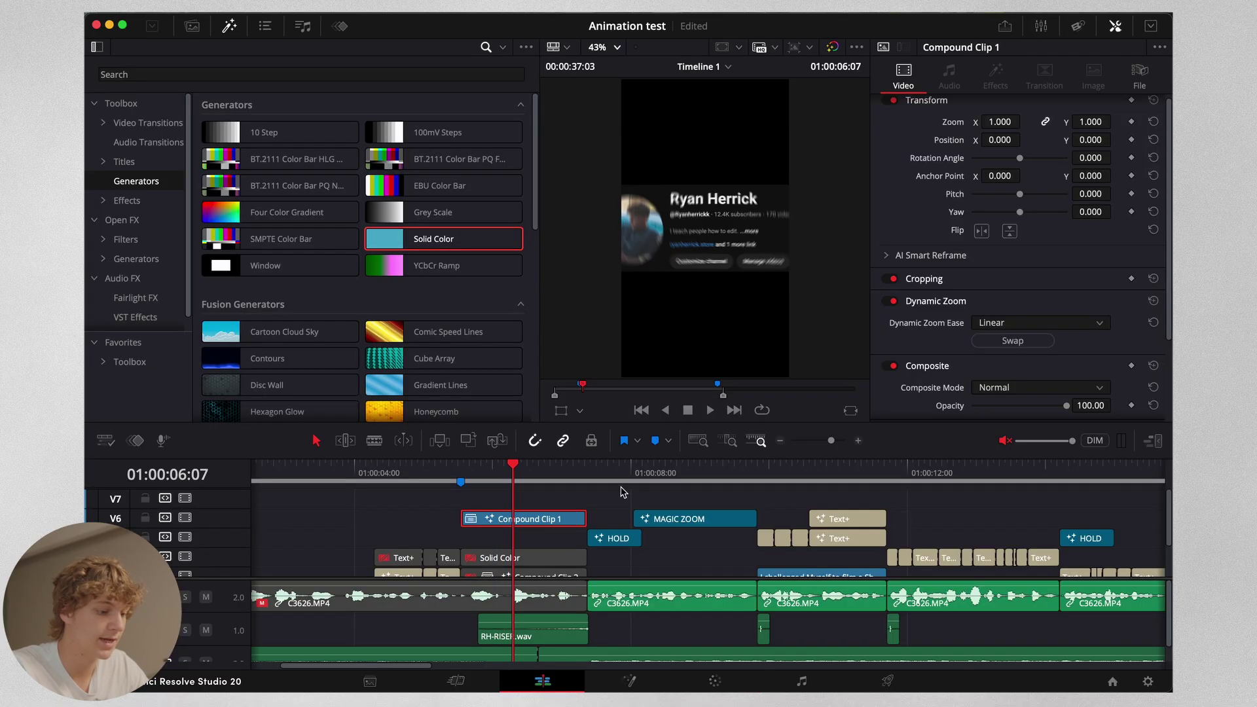
{"action": "left_click_drag", "start_coordinate": [514, 470], "coordinate": [454, 472]}
{"action": "left_click", "coordinate": [511, 557]}
{"action": "scroll", "coordinate": [511, 560], "scroll_direction": "down", "scroll_amount": 2}
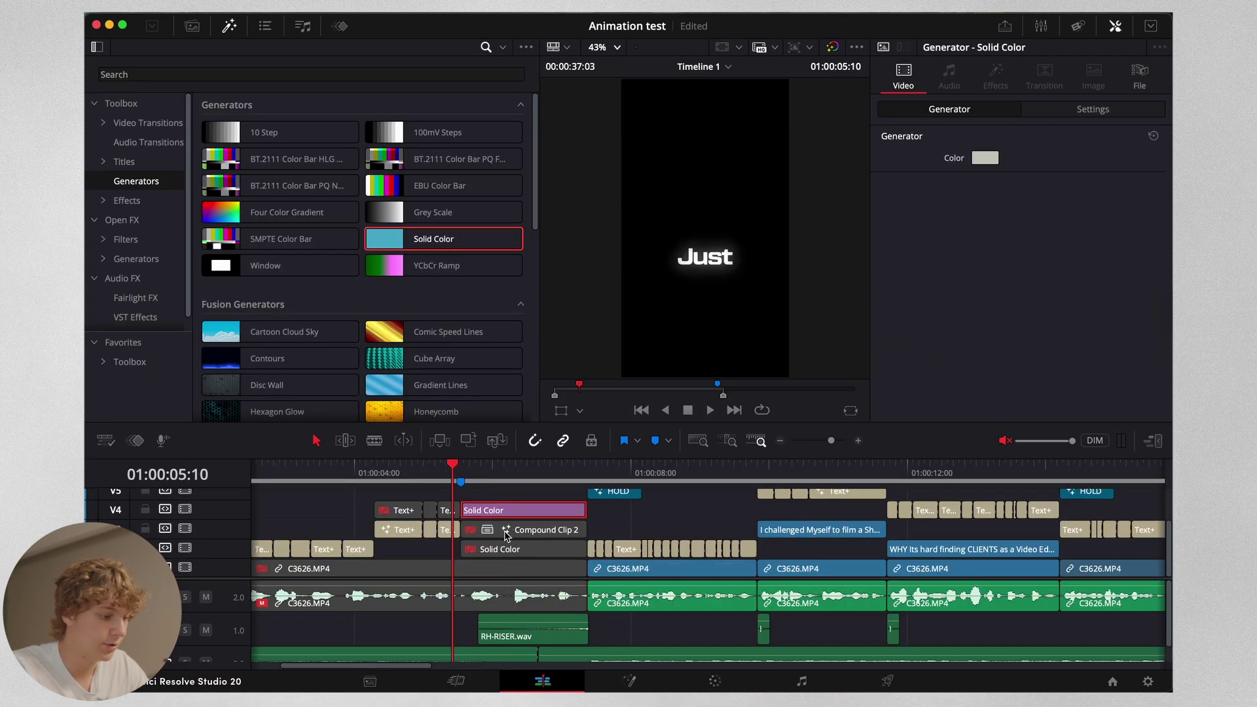
{"action": "left_click", "coordinate": [506, 568]}
- Play back the blurred zoom, return the playhead to Marker 2 and save the project
{"action": "key", "text": "space"}
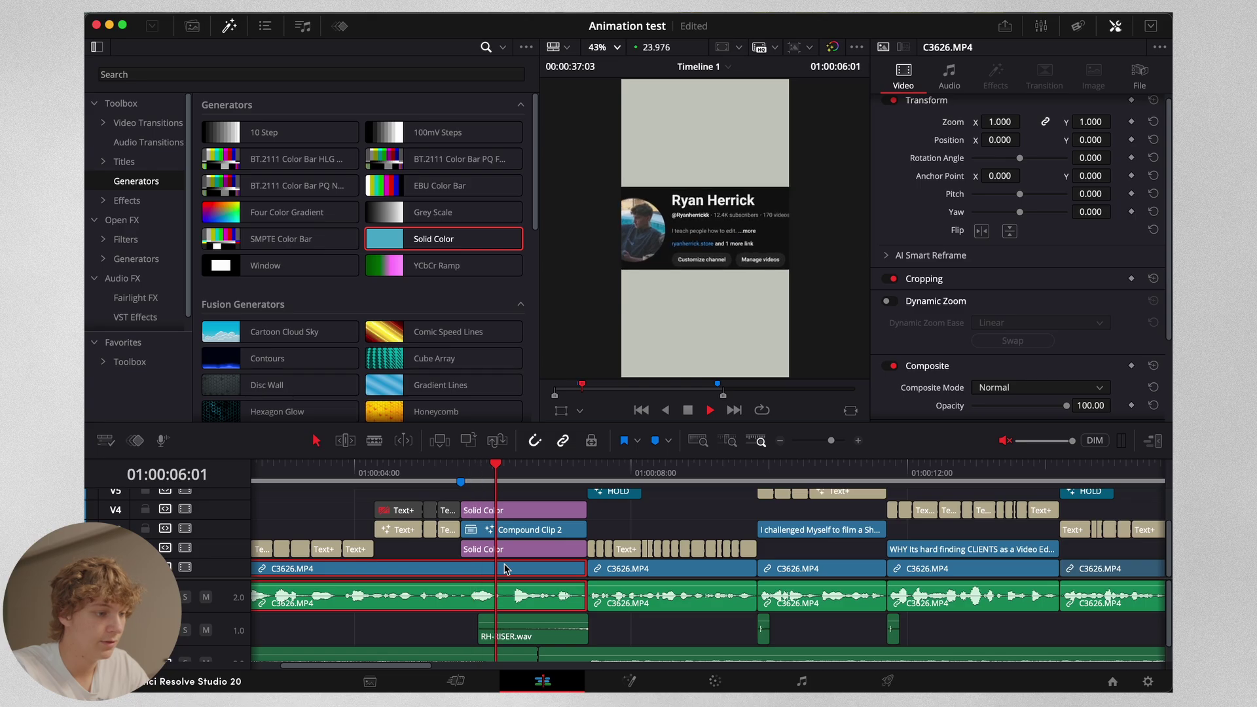
{"action": "key", "text": "space"}
{"action": "left_click_drag", "start_coordinate": [478, 482], "coordinate": [462, 480]}
{"action": "key", "text": "super+s"}
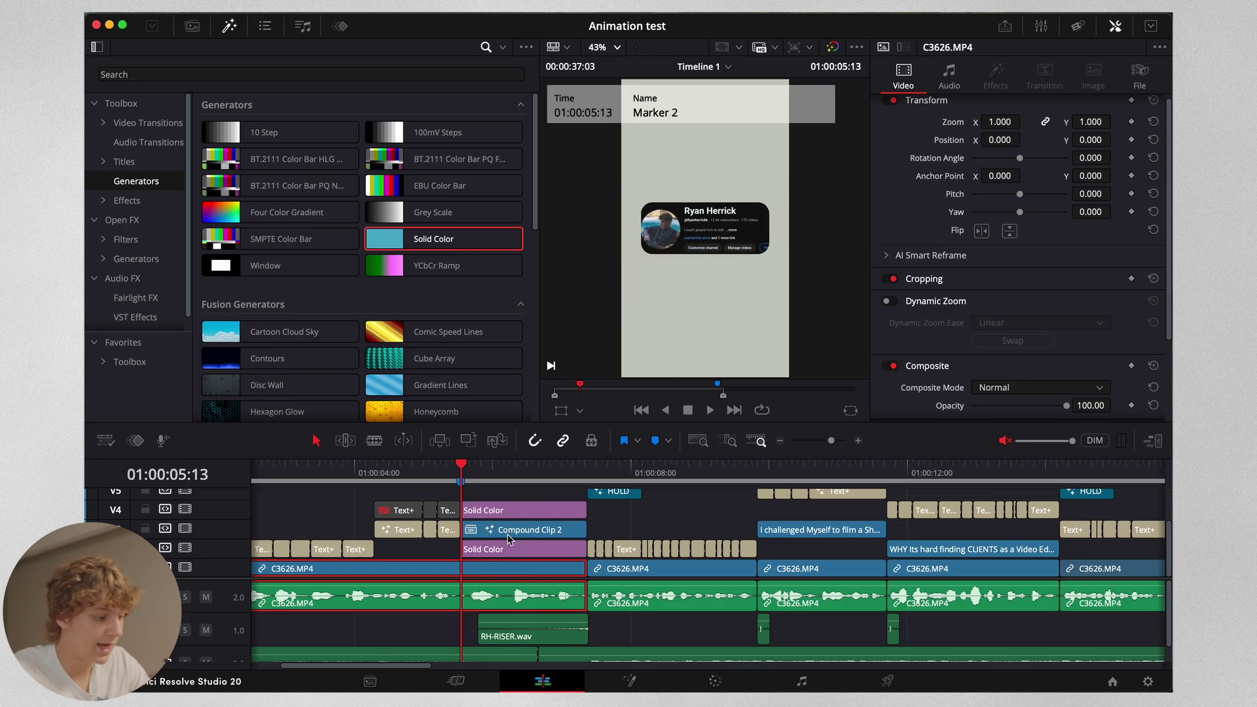
- Disable Compound Clip 2 and the Solid Color beneath it, and move Compound Clip 1 down to V5
{"action": "left_click", "coordinate": [508, 535]}
{"action": "key", "text": "d"}
{"action": "left_click", "coordinate": [508, 548]}
{"action": "key", "text": "d"}
{"action": "scroll", "coordinate": [508, 543], "scroll_direction": "up", "scroll_amount": 3}
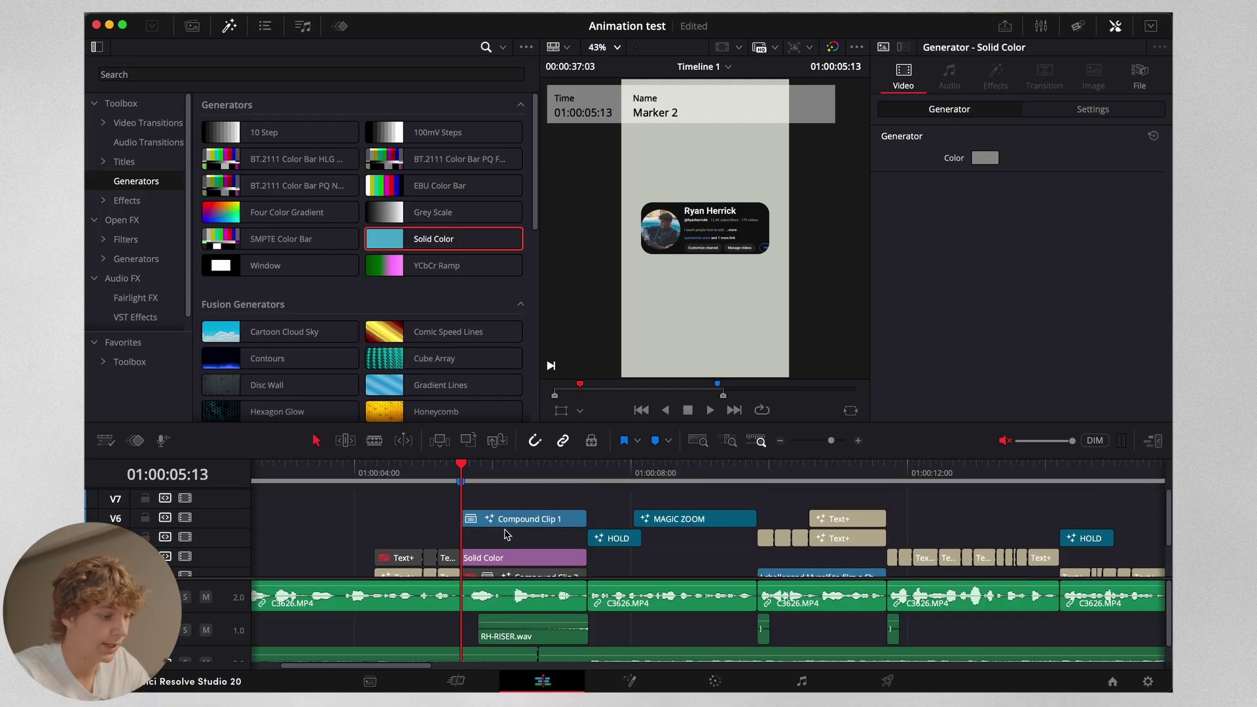
{"action": "left_click", "coordinate": [507, 533]}
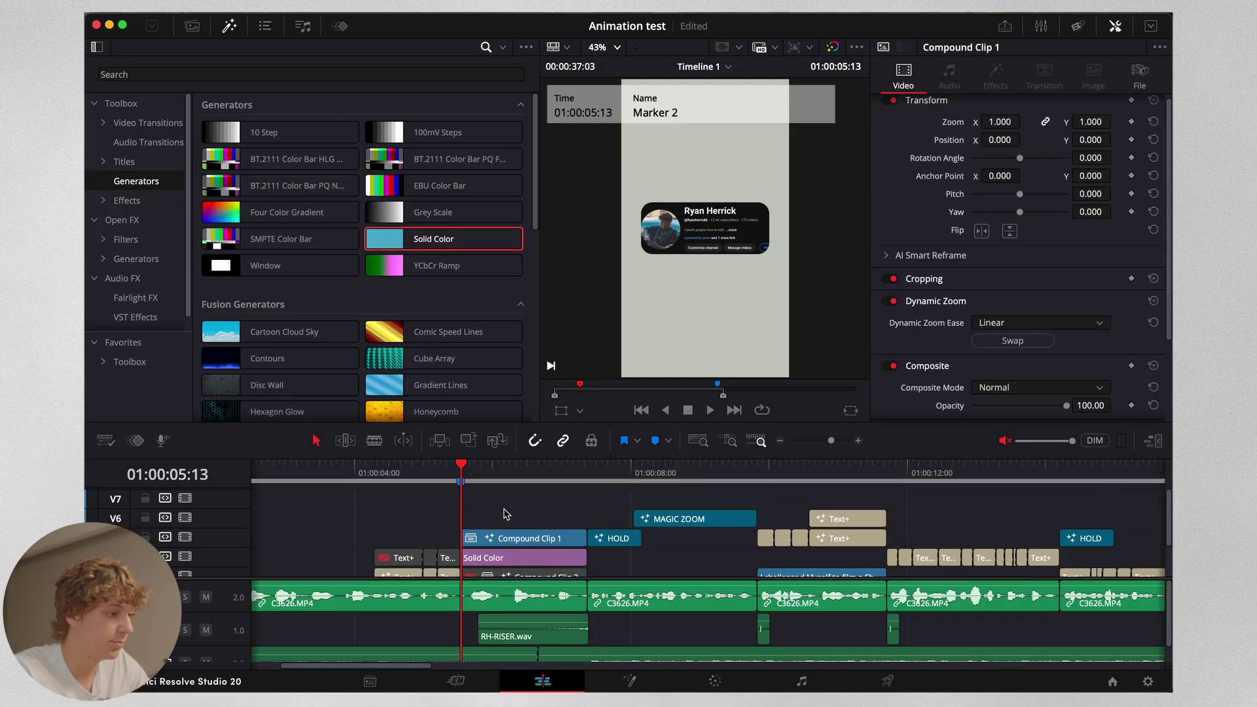
- Place the Blur Down slide title from the Text Animation bin on V8 at Marker 2 and trim its end to the compound clip's end
{"action": "left_click", "coordinate": [123, 161]}
{"action": "key", "text": "super+s"}
{"action": "left_click", "coordinate": [192, 26]}
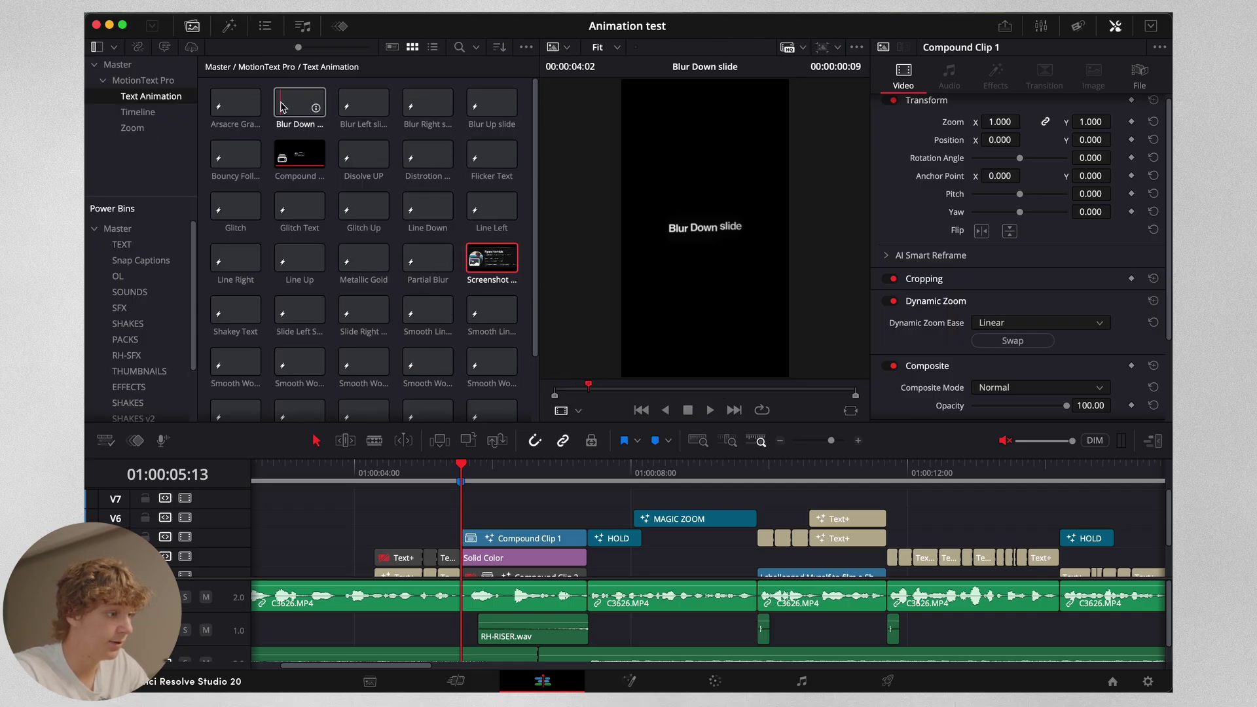
{"action": "left_click_drag", "start_coordinate": [300, 105], "coordinate": [498, 495]}
{"action": "left_click", "coordinate": [588, 483]}
{"action": "key", "text": "super+b"}
{"action": "left_click", "coordinate": [611, 499]}
{"action": "key", "text": "BackSpace"}
- Set the Blur Down slide title's text to "12,576 Subs" with the playhead at 01:00:06:12
{"action": "left_click", "coordinate": [528, 472]}
{"action": "left_click", "coordinate": [535, 495]}
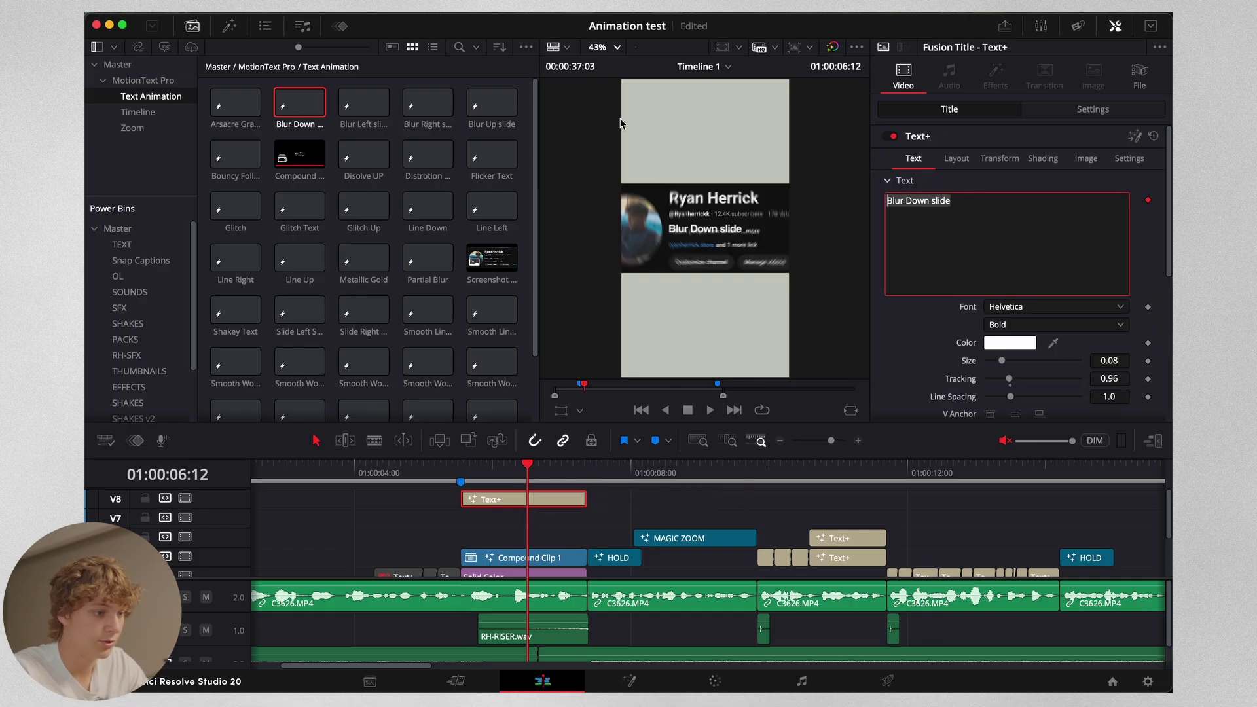
{"action": "type", "text": "12,576"}
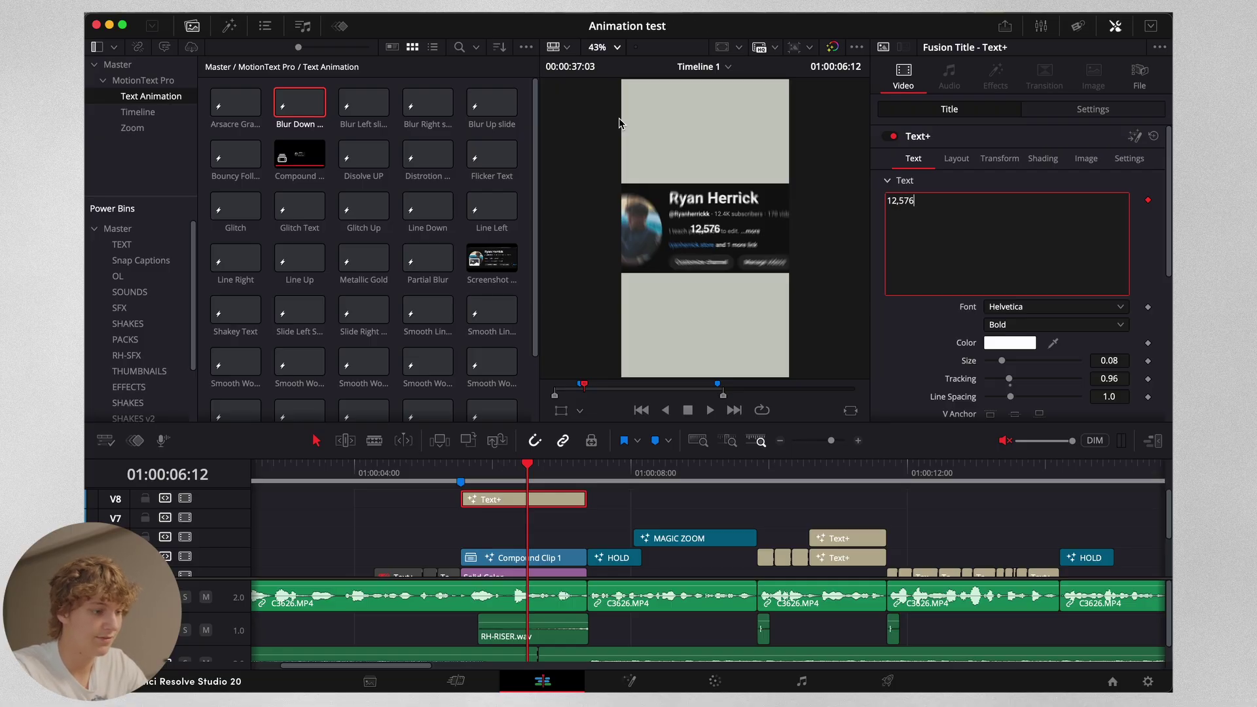
{"action": "type", "text": " Subs"}
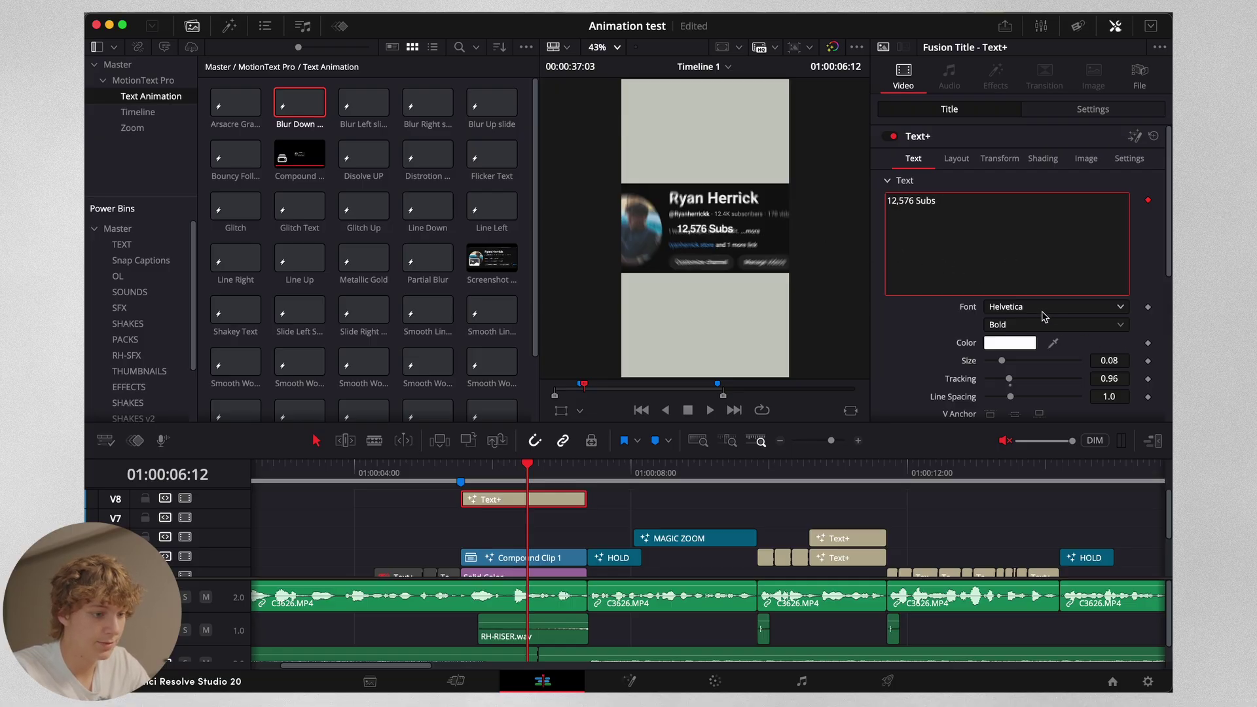
- Color the subscriber title mid-grey and set its Size to 0.1614
{"action": "left_click", "coordinate": [1009, 361]}
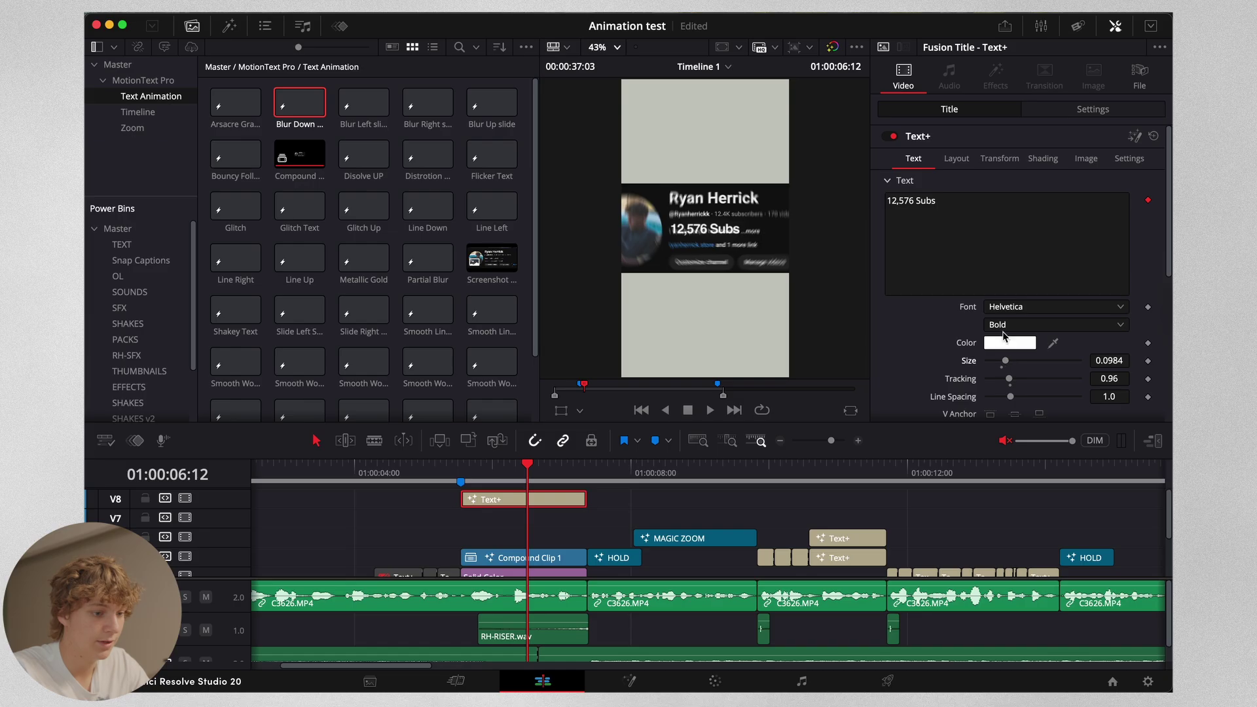
{"action": "left_click", "coordinate": [1009, 342]}
{"action": "mouse_move", "coordinate": [389, 582]}
{"action": "left_mouse_down"}
{"action": "mouse_move", "coordinate": [426, 582]}
{"action": "mouse_move", "coordinate": [413, 582]}
{"action": "left_mouse_up"}
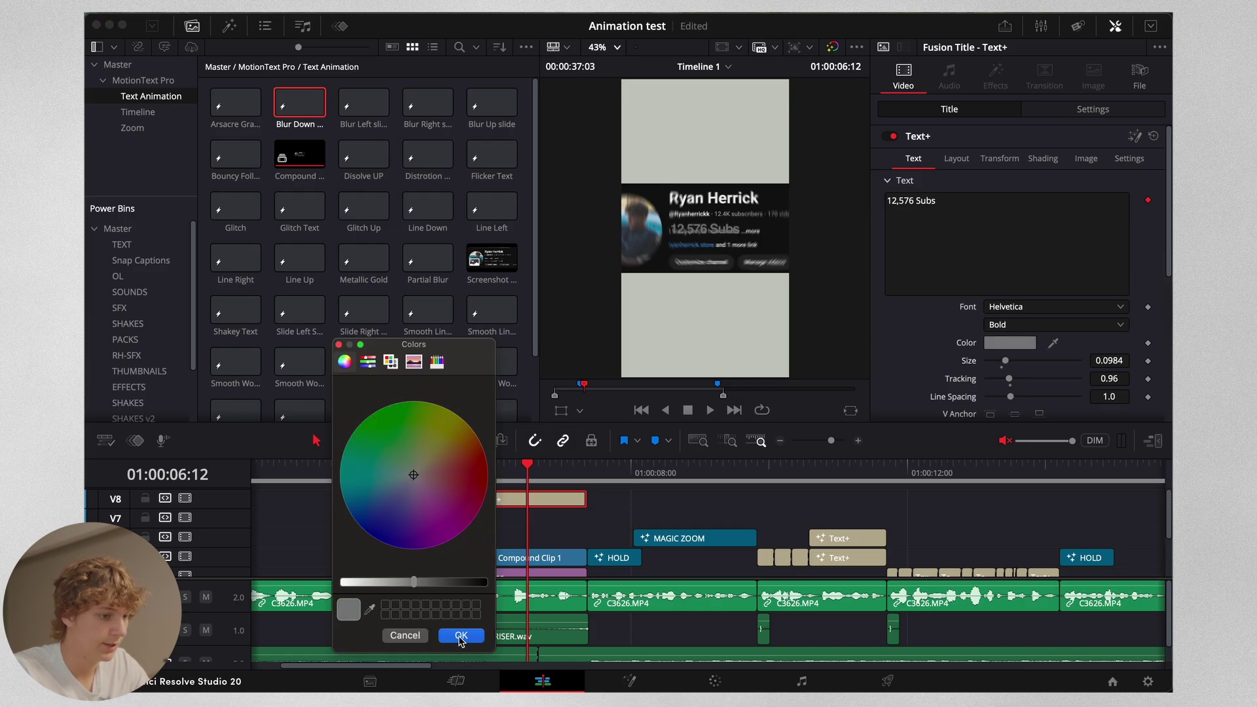
{"action": "left_click", "coordinate": [460, 635]}
{"action": "left_click_drag", "start_coordinate": [1005, 360], "coordinate": [1016, 364]}
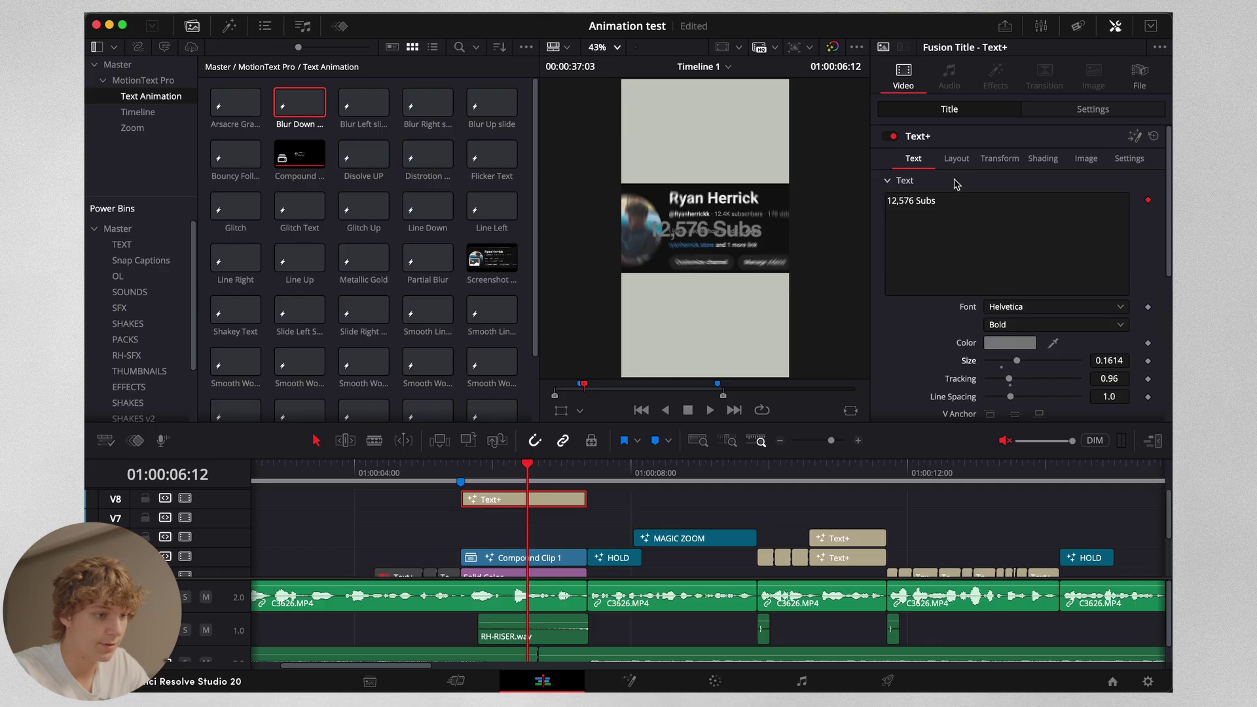
- Move the subscriber title below the channel screenshot by setting its layout Center Y to 0.291, and play it back
{"action": "left_click", "coordinate": [955, 159]}
{"action": "left_click_drag", "start_coordinate": [1124, 255], "coordinate": [1123, 250]}
{"action": "key", "text": "space"}
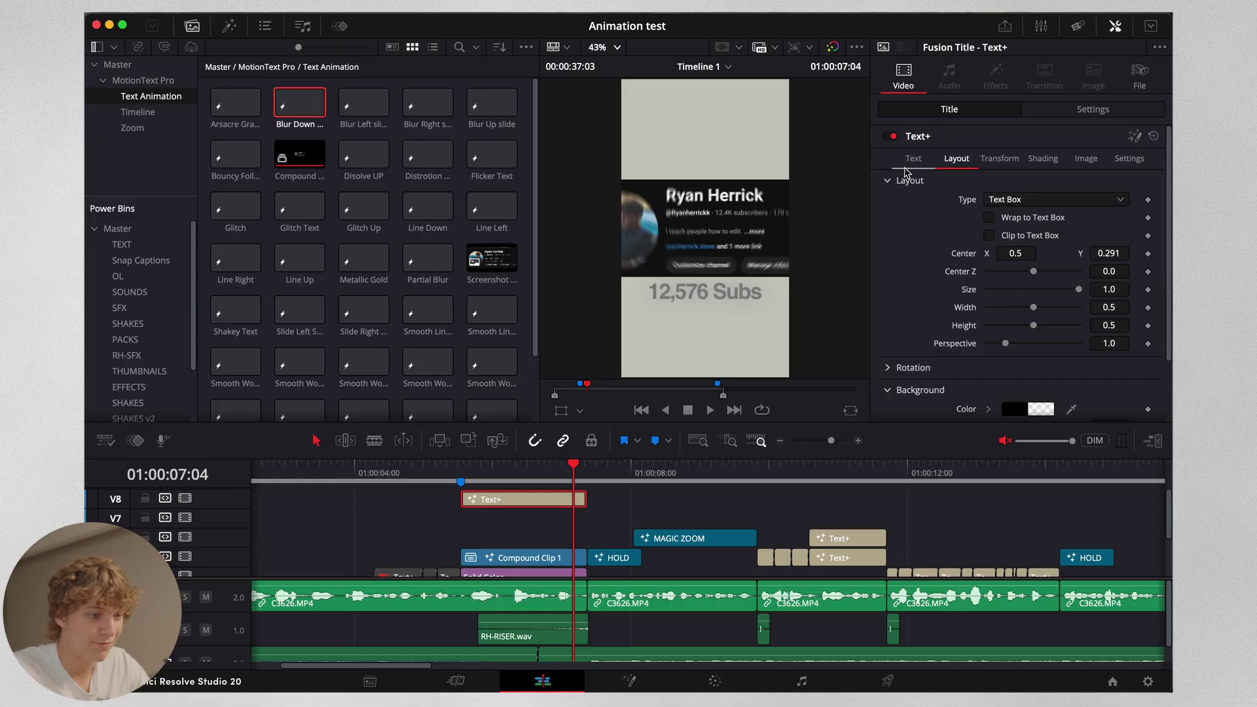
- Darken the subscriber title's color to near black
{"action": "left_click", "coordinate": [560, 472]}
{"action": "left_click", "coordinate": [904, 165]}
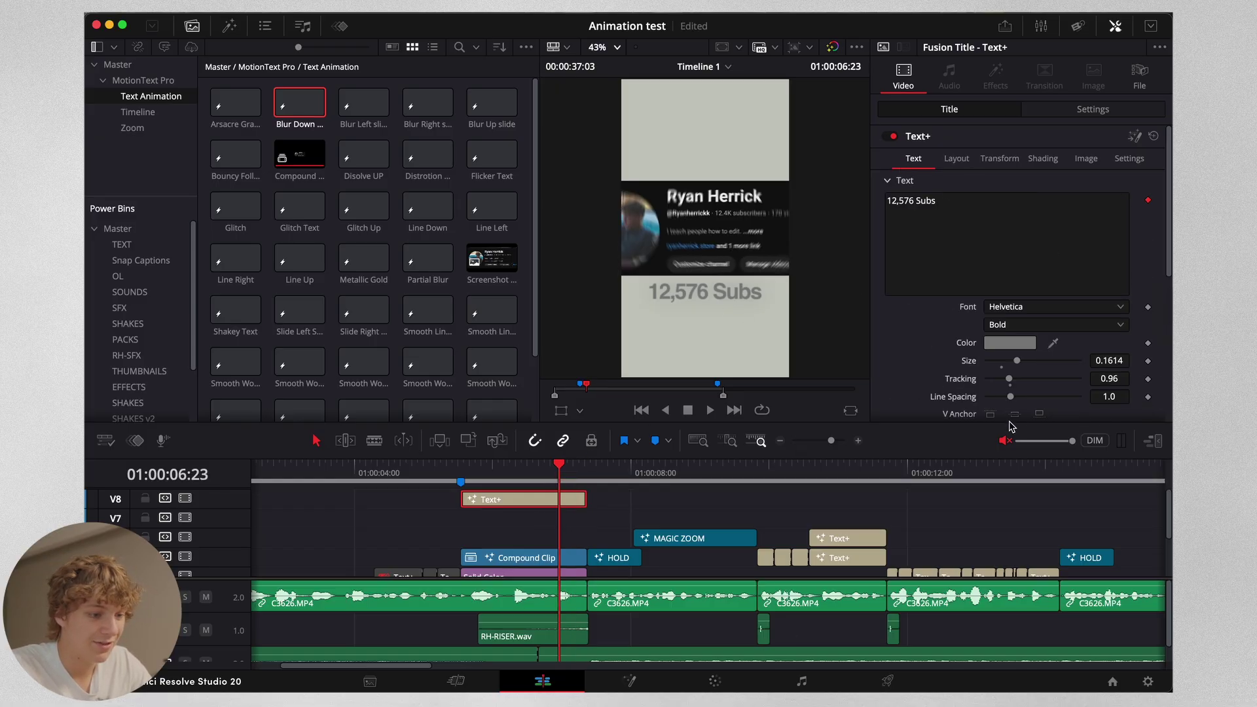
{"action": "left_click", "coordinate": [1010, 346]}
{"action": "left_click_drag", "start_coordinate": [414, 582], "coordinate": [466, 584]}
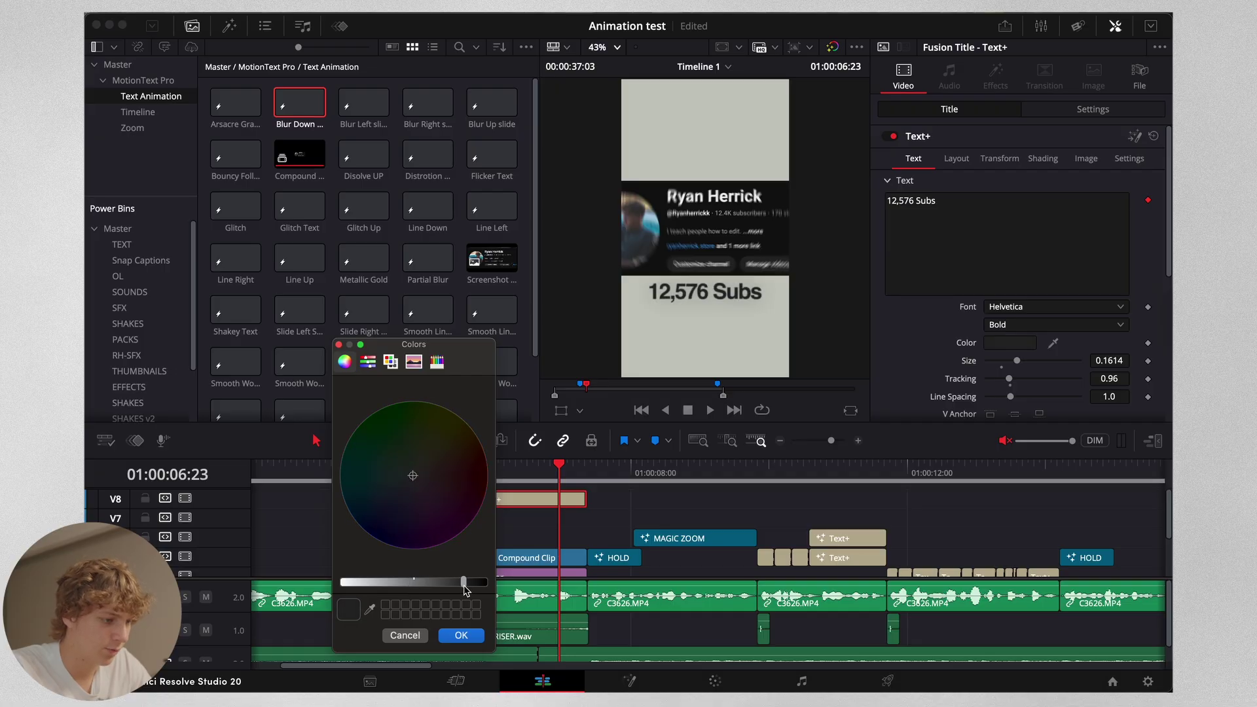
{"action": "left_click", "coordinate": [461, 635]}
- Preview the subscriber title from before Marker 2, disable its clip and move it down to V6
{"action": "left_click_drag", "start_coordinate": [489, 472], "coordinate": [454, 476]}
{"action": "key", "text": "space"}
{"action": "key", "text": "d"}
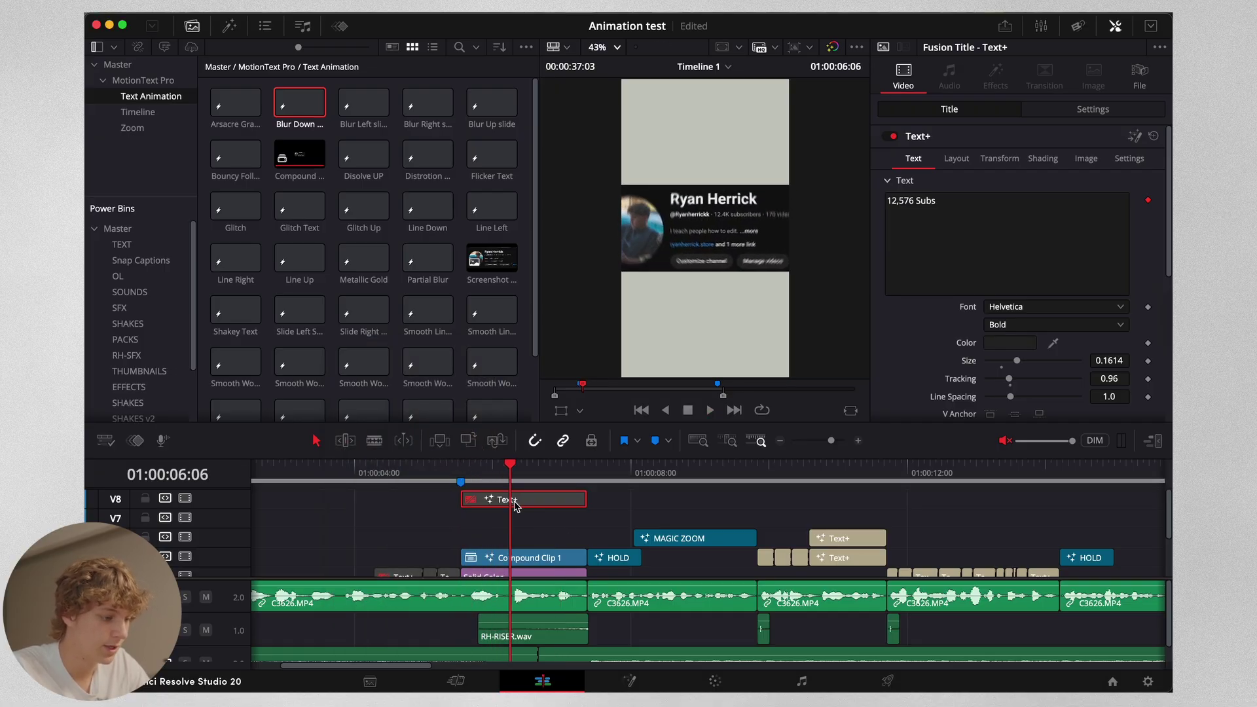
{"action": "left_click_drag", "start_coordinate": [522, 506], "coordinate": [522, 545]}
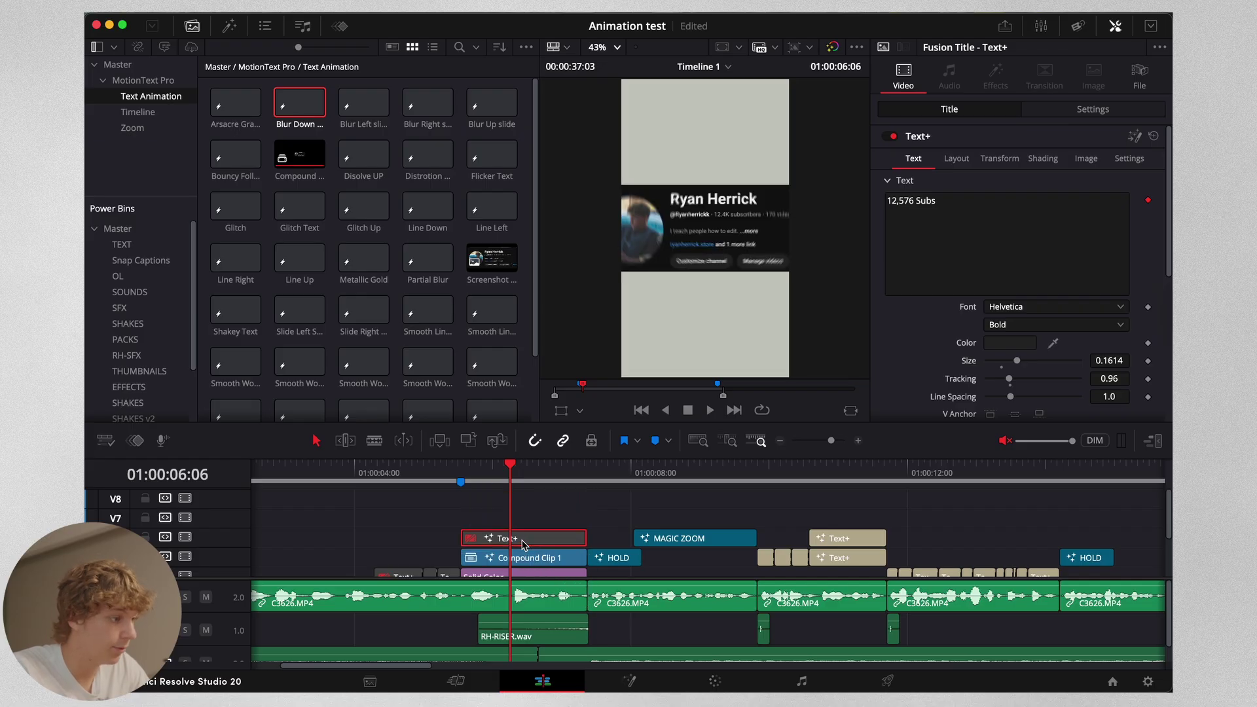
- Add a Text+ title on V7 starting at Marker 2 and trim its end to 01:00:07:09
{"action": "left_click", "coordinate": [124, 65]}
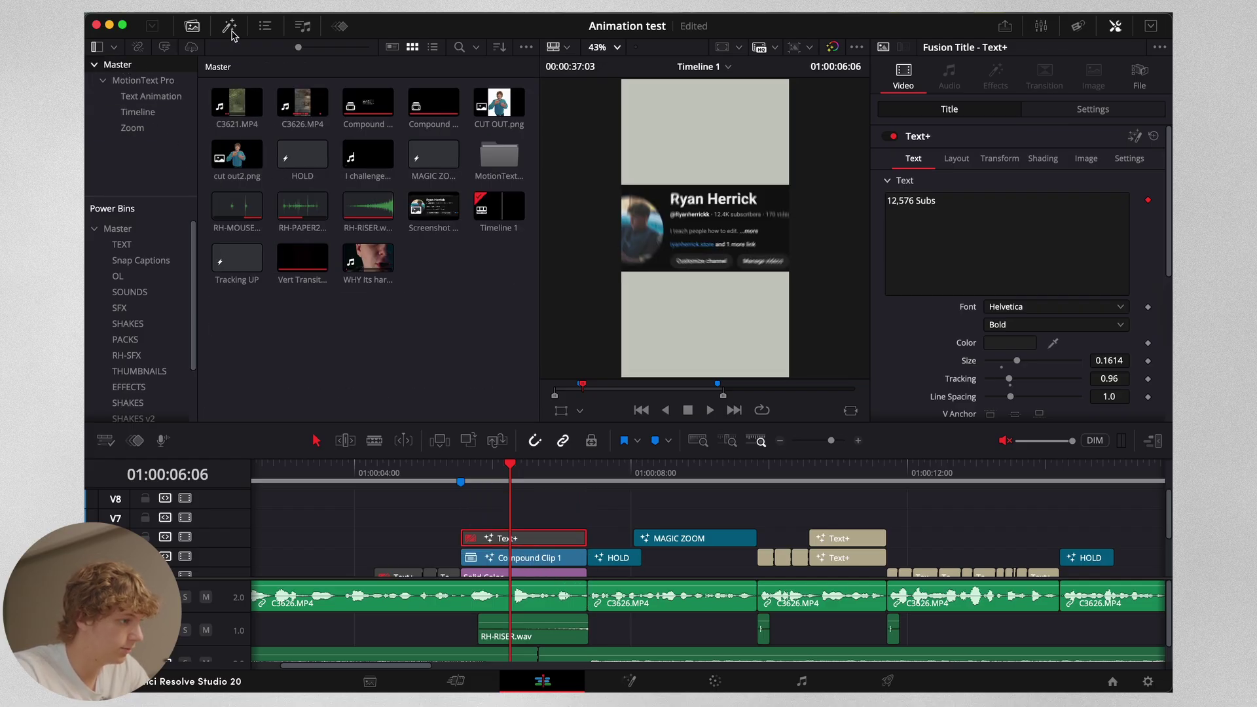
{"action": "left_click", "coordinate": [232, 32]}
{"action": "left_click_drag", "start_coordinate": [260, 212], "coordinate": [594, 522]}
{"action": "left_click_drag", "start_coordinate": [612, 521], "coordinate": [491, 521]}
{"action": "left_click", "coordinate": [589, 472]}
{"action": "key", "text": "ctrl+b"}
{"action": "key", "text": "Delete"}
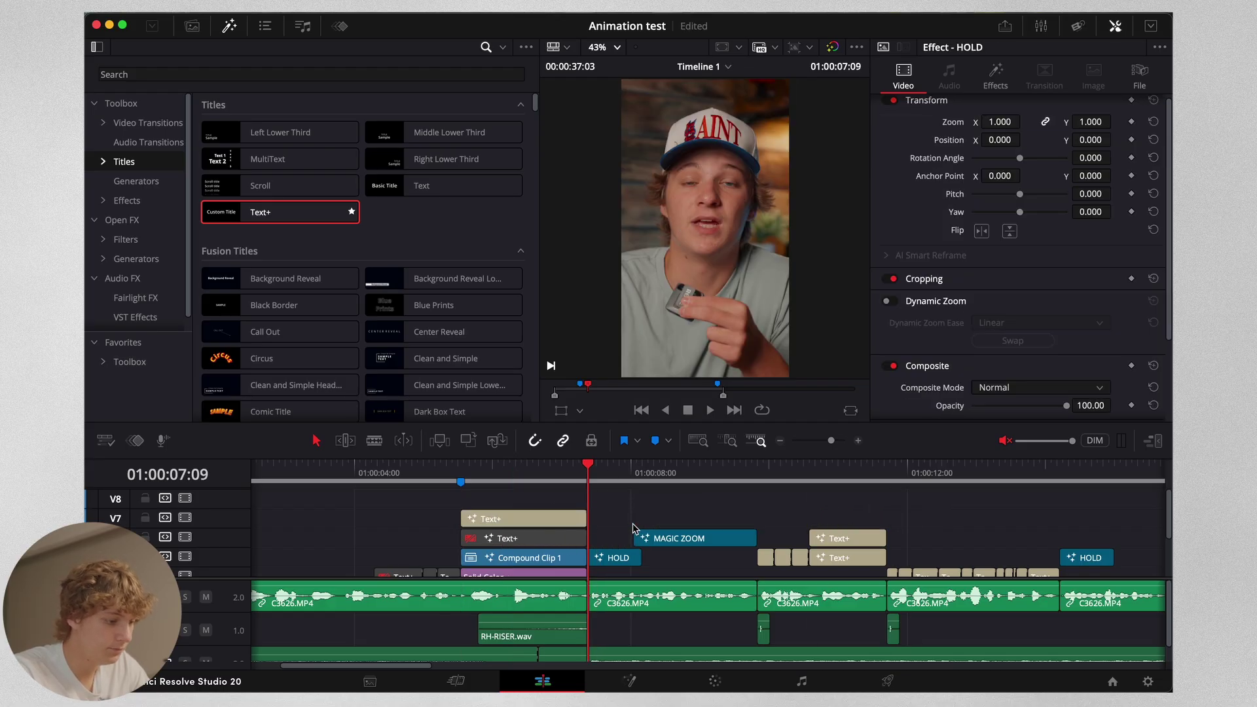
- Replace the text of the Text+ title on V7 with 12,567
{"action": "left_click", "coordinate": [539, 473]}
{"action": "left_click", "coordinate": [543, 523]}
{"action": "left_click_drag", "start_coordinate": [991, 203], "coordinate": [554, 102]}
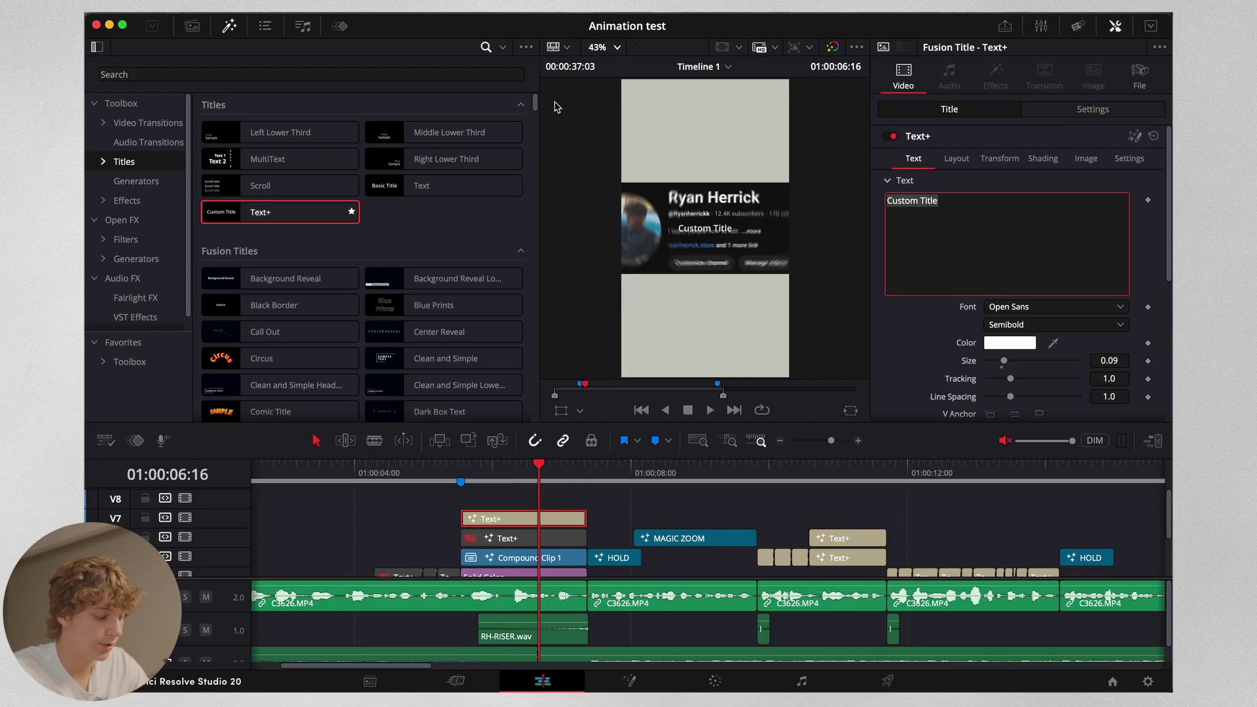
{"action": "type", "text": "12,567"}
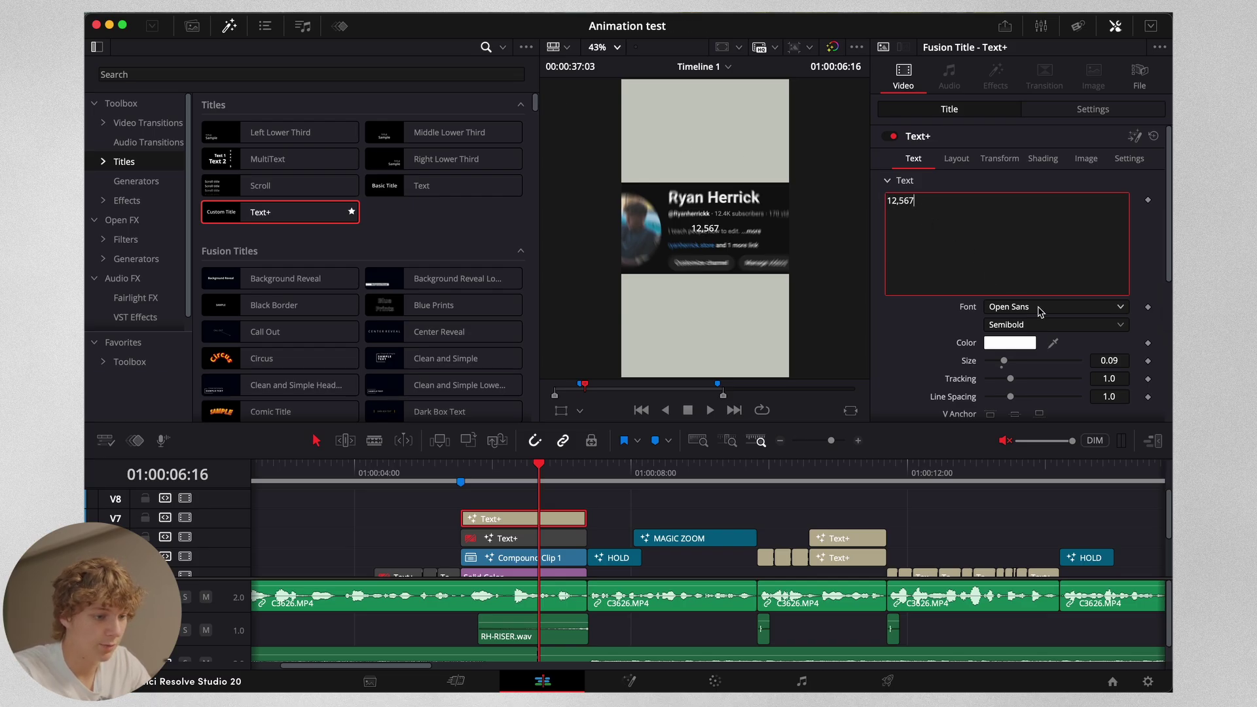
- Format the 12,567 title in Helvetica Neue Bold Italic at size 0.189 with a near-black color
{"action": "left_click", "coordinate": [1041, 311]}
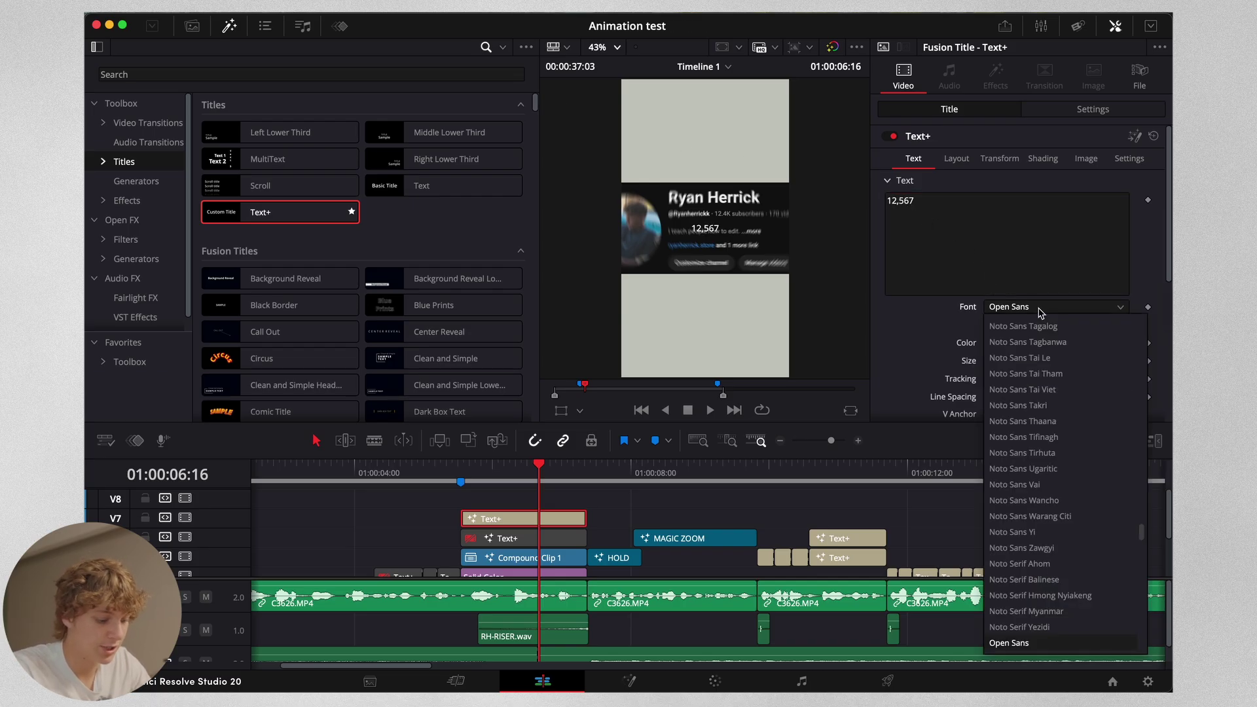
{"action": "key", "text": "Return"}
{"action": "left_click", "coordinate": [1025, 325]}
{"action": "left_click", "coordinate": [1021, 553]}
{"action": "left_click_drag", "start_coordinate": [1010, 360], "coordinate": [1022, 361]}
{"action": "left_click", "coordinate": [1012, 343]}
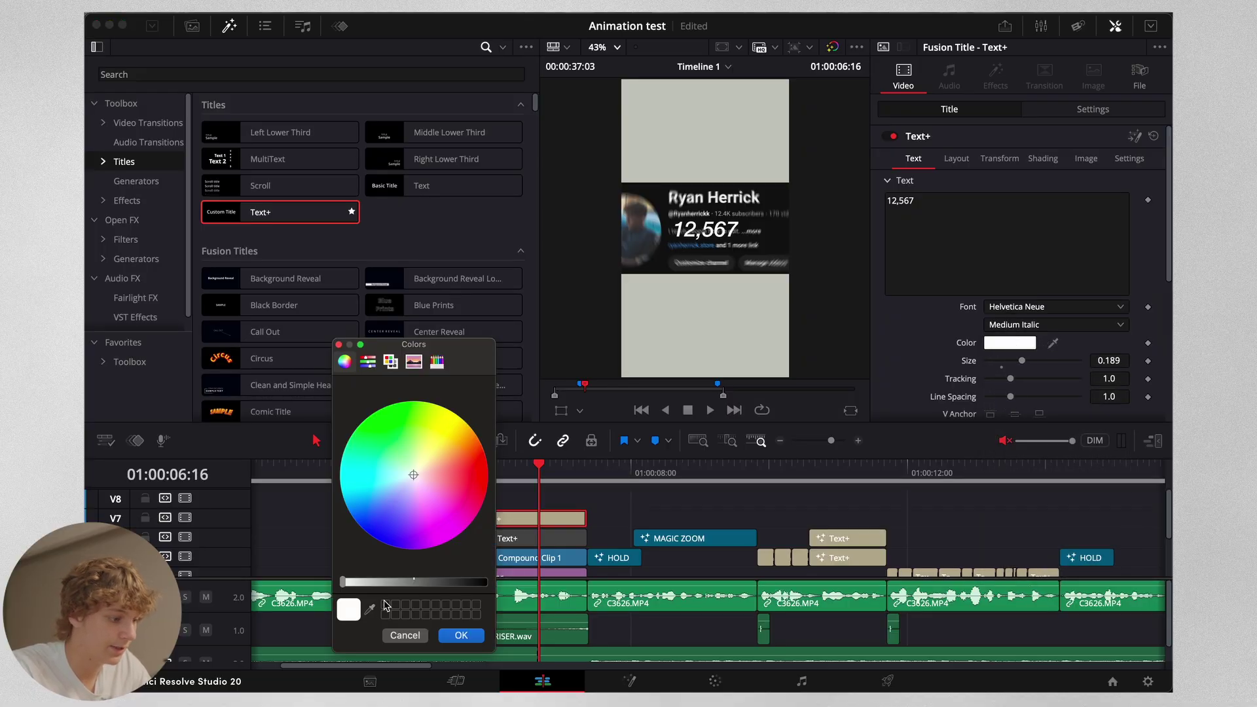
{"action": "left_click", "coordinate": [471, 581]}
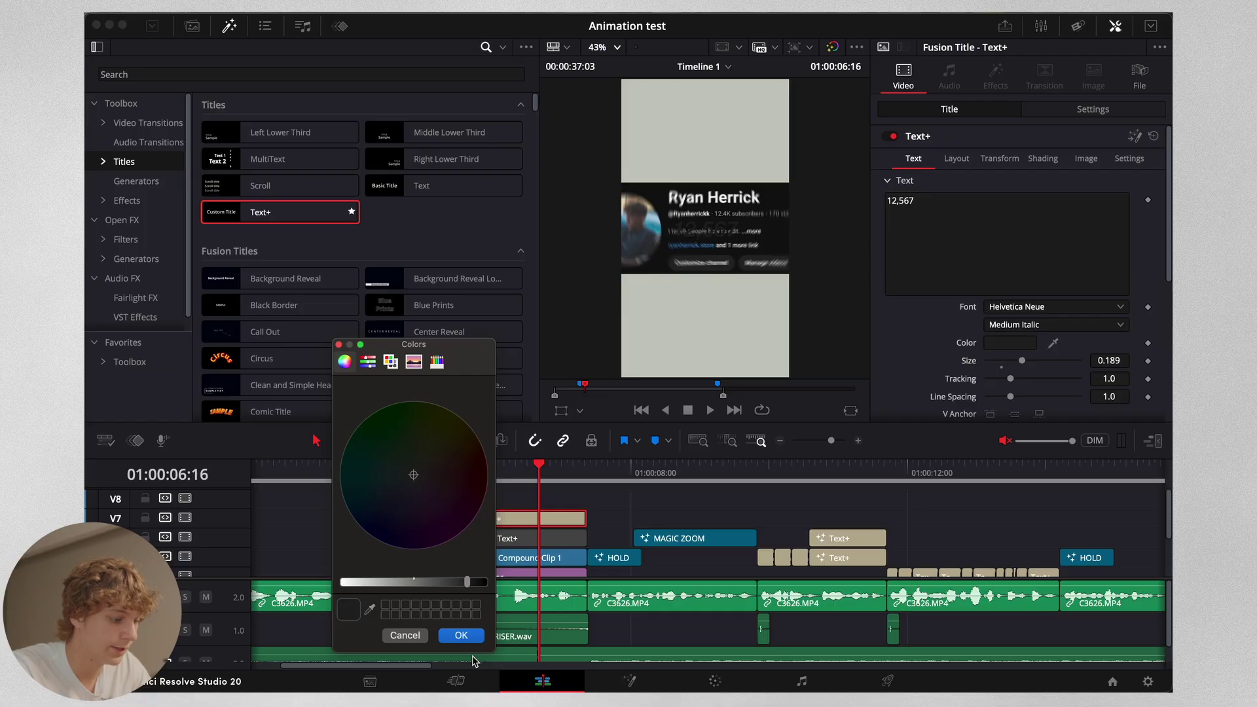
{"action": "left_click", "coordinate": [461, 635]}
{"action": "left_click", "coordinate": [1054, 324]}
{"action": "left_click", "coordinate": [1031, 566]}
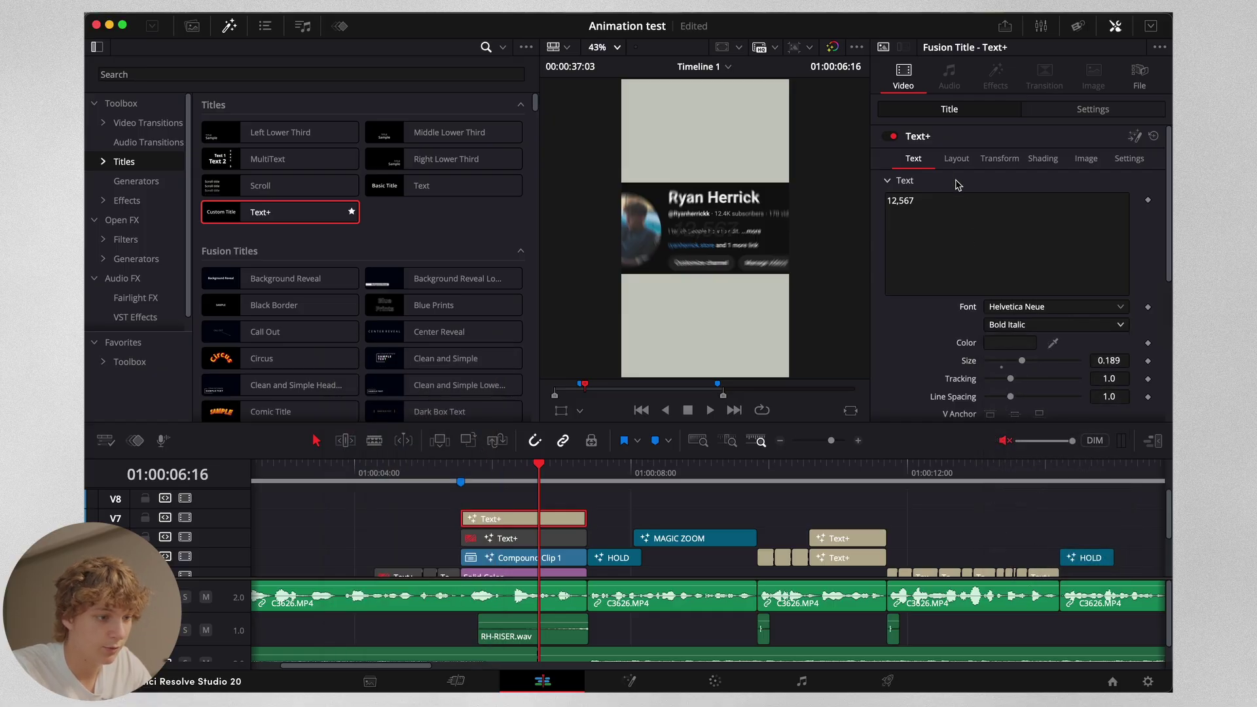
- Move the 12,567 title below the channel screenshot by setting its layout Center to X 0.415 and Y 0.313
{"action": "left_click", "coordinate": [956, 158]}
{"action": "left_click_drag", "start_coordinate": [1114, 216], "coordinate": [750, 378]}
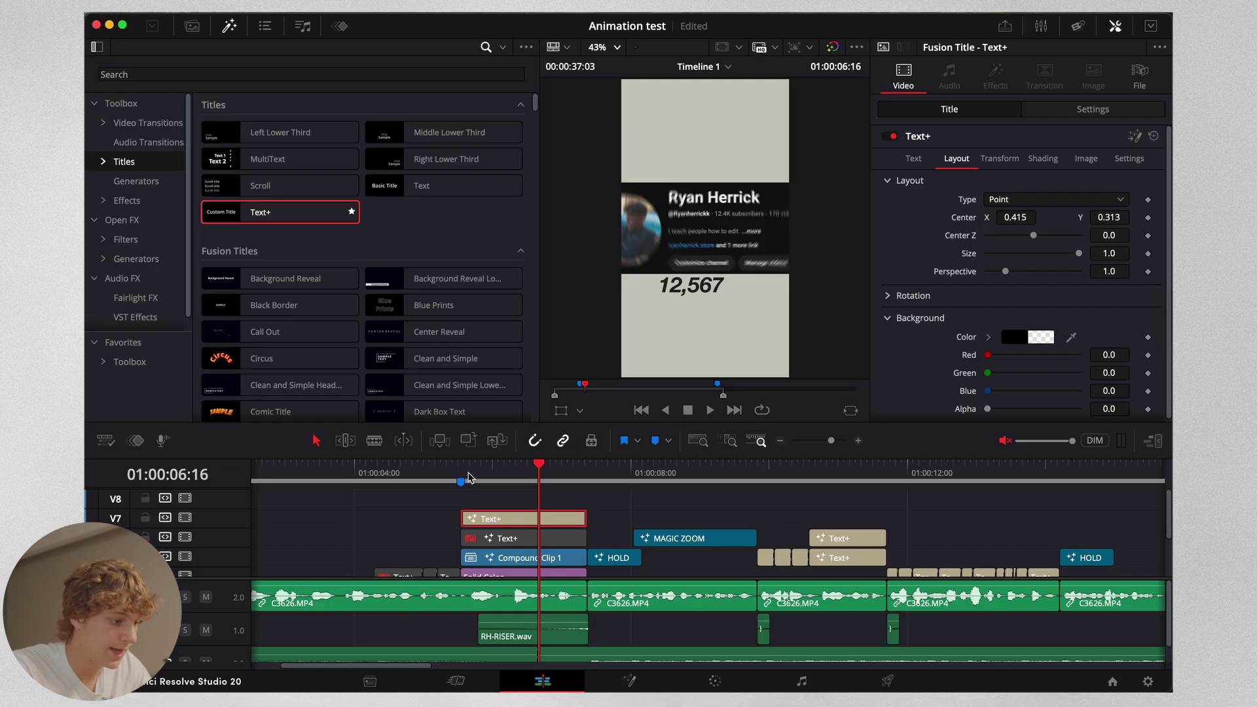
- Add a Transform node after the 12,567 title's Template node in Fusion and keyframe its Center at frame 0 with Y 0.57
{"action": "left_click", "coordinate": [467, 478]}
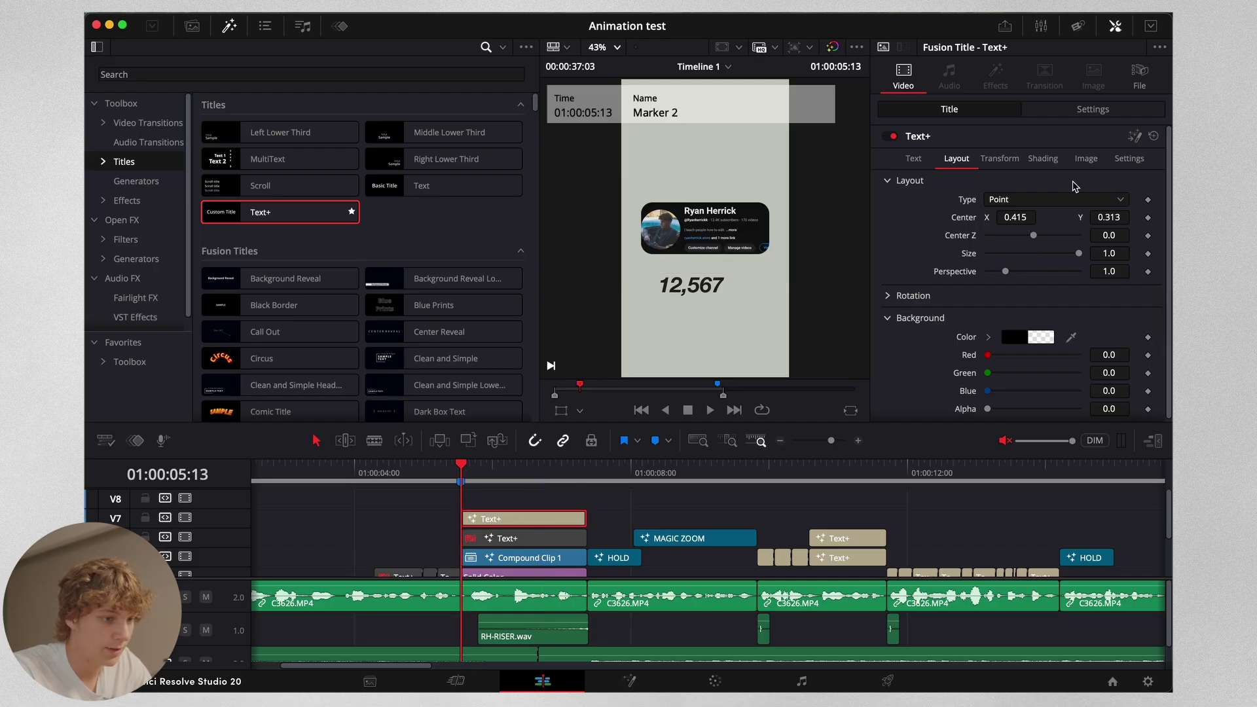
{"action": "left_click", "coordinate": [630, 681]}
{"action": "key", "text": "shift+space"}
{"action": "type", "text": "tran"}
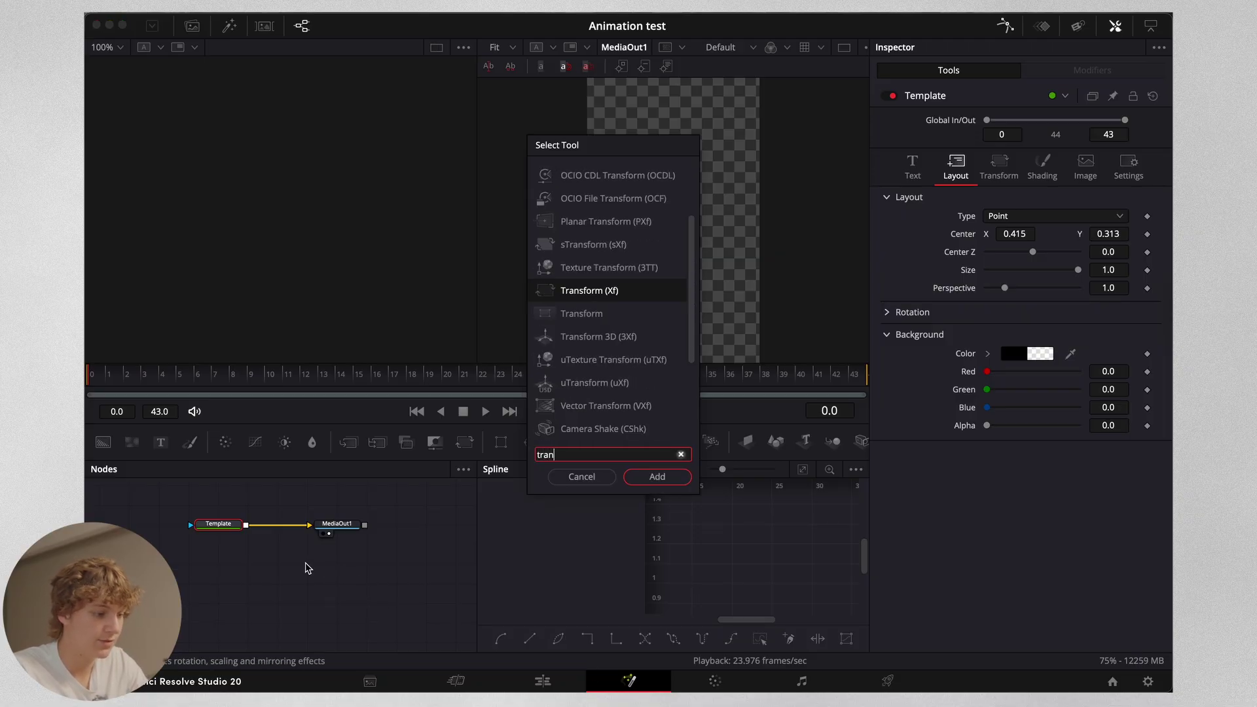
{"action": "key", "text": "Return"}
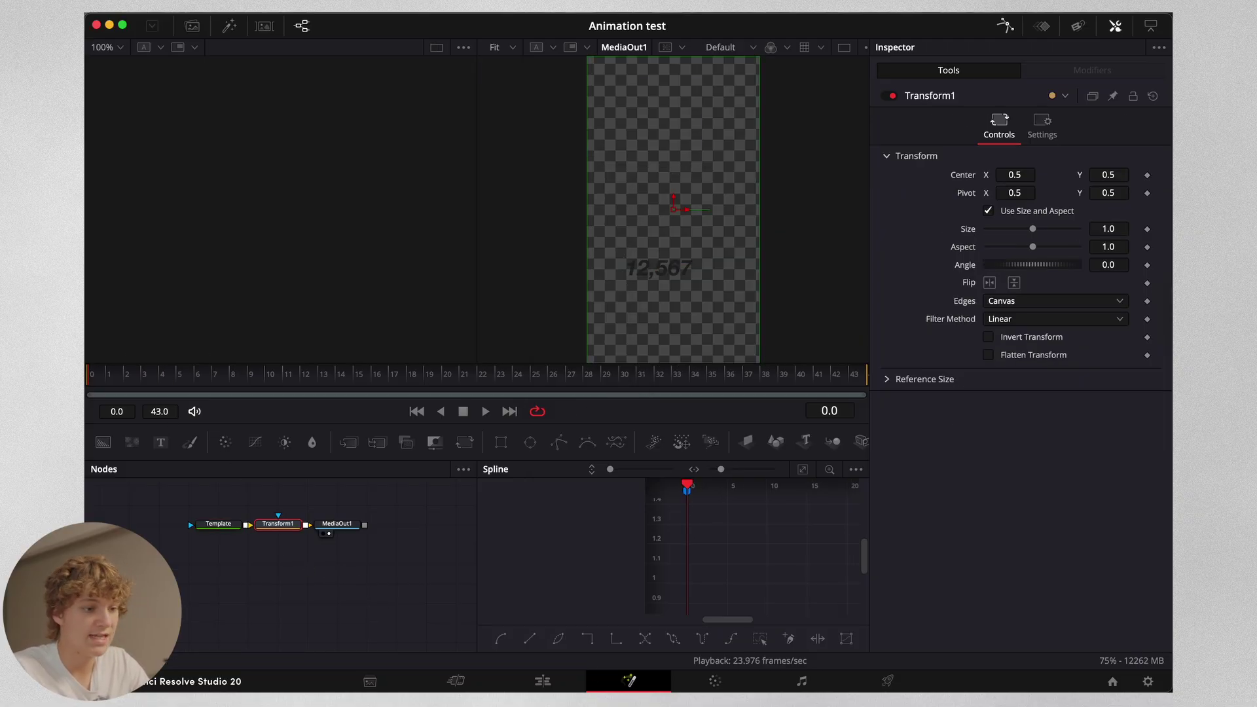
{"action": "left_click_drag", "start_coordinate": [1111, 183], "coordinate": [1127, 183]}
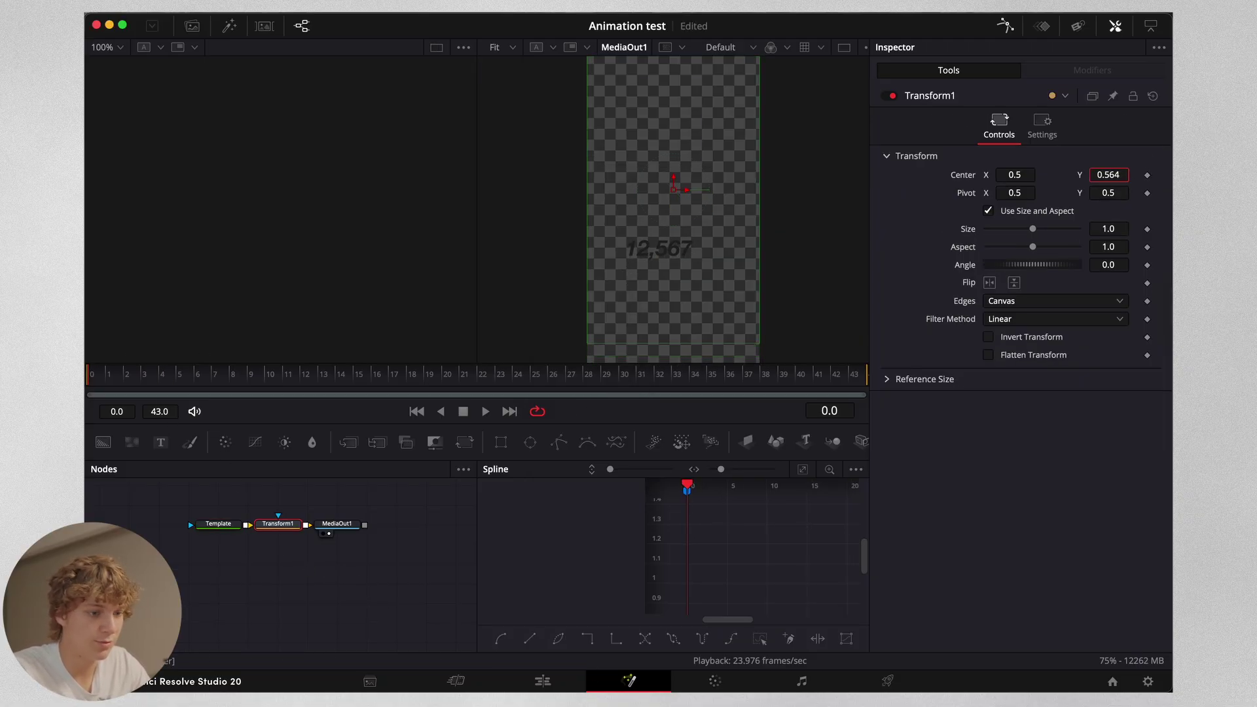
{"action": "left_click", "coordinate": [1146, 175]}
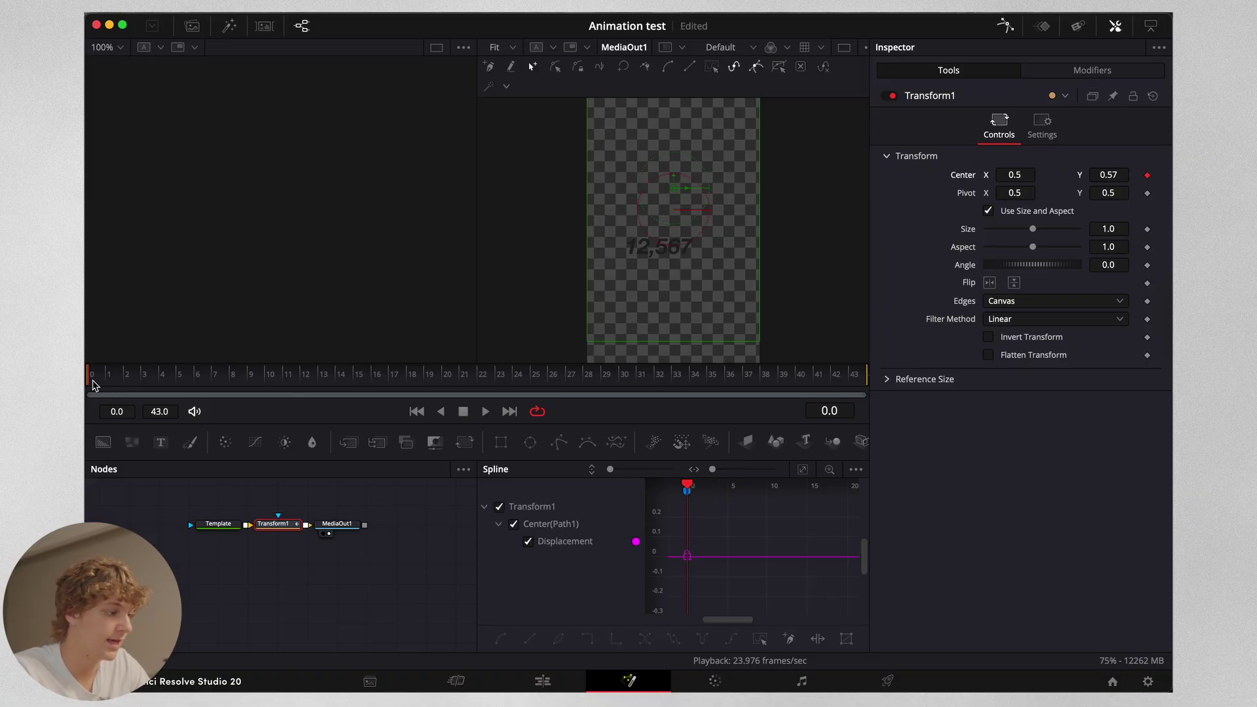
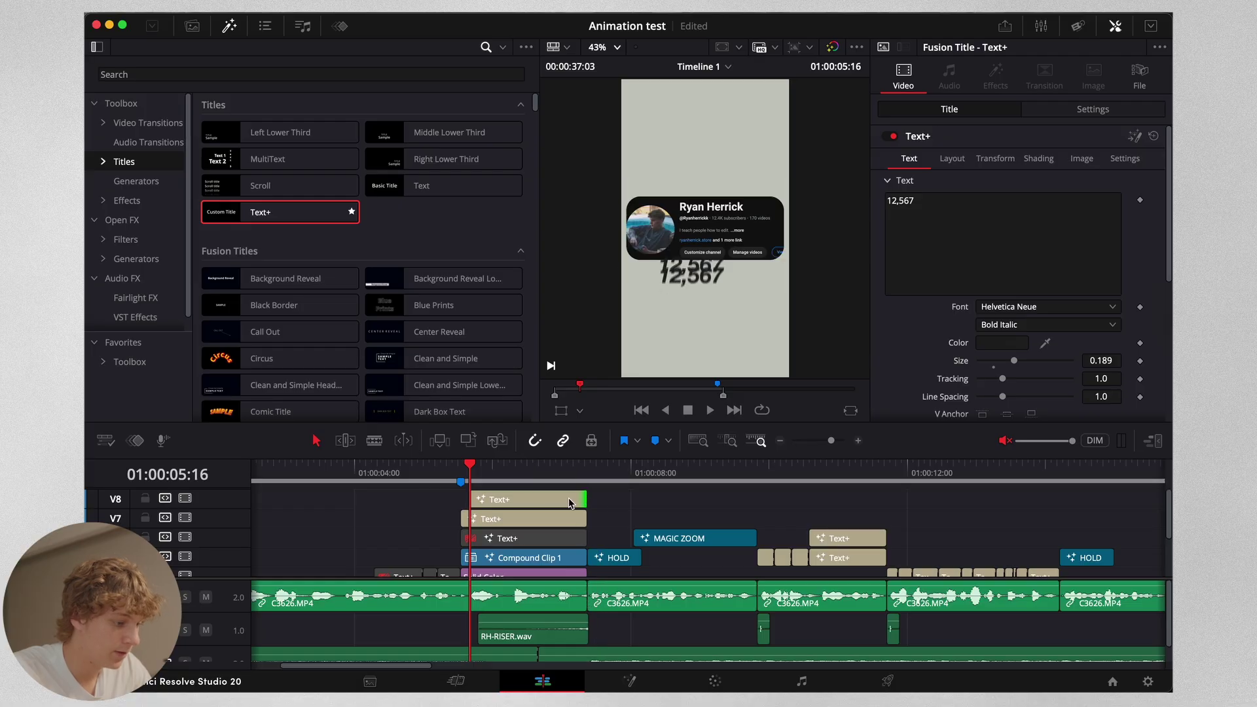
- Change the text of the duplicate title on V8 to Subs and play forward to 01:00:06:05
{"action": "left_click", "coordinate": [967, 223]}
{"action": "key", "text": "ctrl+a"}
{"action": "type", "text": "Subs"}
{"action": "left_click", "coordinate": [567, 503]}
{"action": "key", "text": "space"}
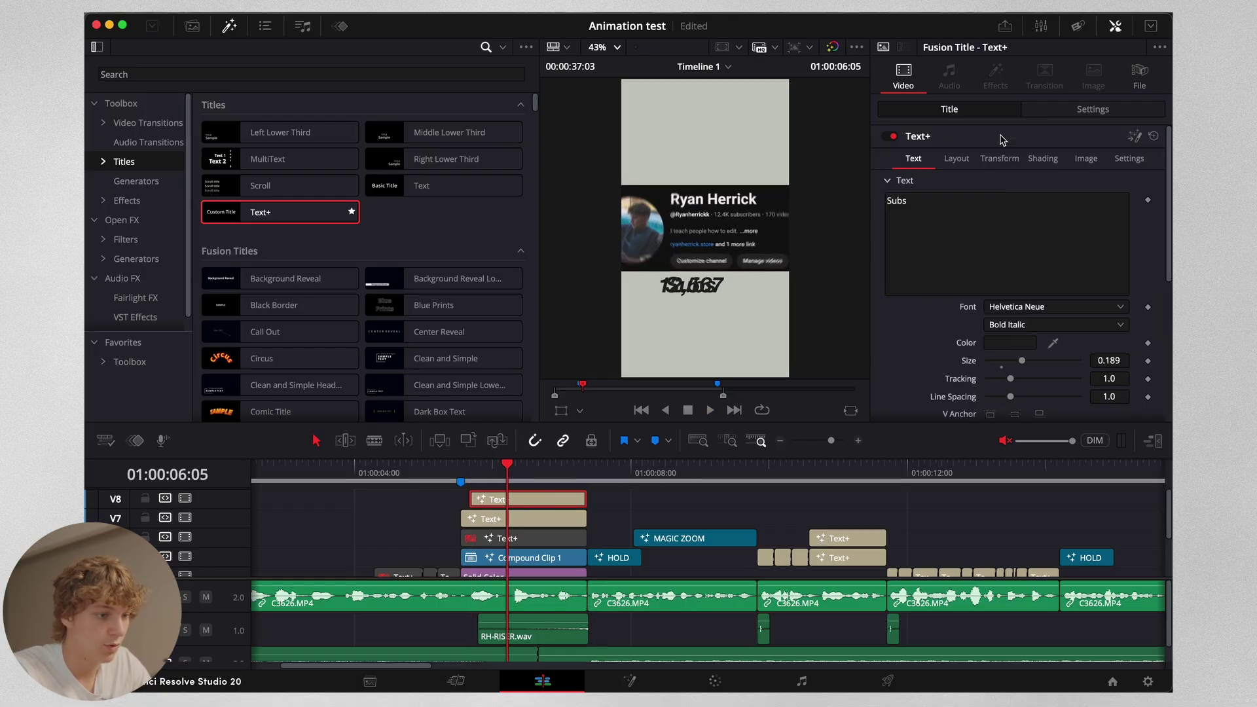
- Place the two titles side by side with layout Center X 0.702 for Subs and 0.337 for 12,567
{"action": "left_click", "coordinate": [956, 158]}
{"action": "left_click", "coordinate": [1015, 217]}
{"action": "left_click_drag", "start_coordinate": [738, 224], "coordinate": [682, 238]}
{"action": "left_click", "coordinate": [514, 534]}
{"action": "left_click", "coordinate": [535, 521]}
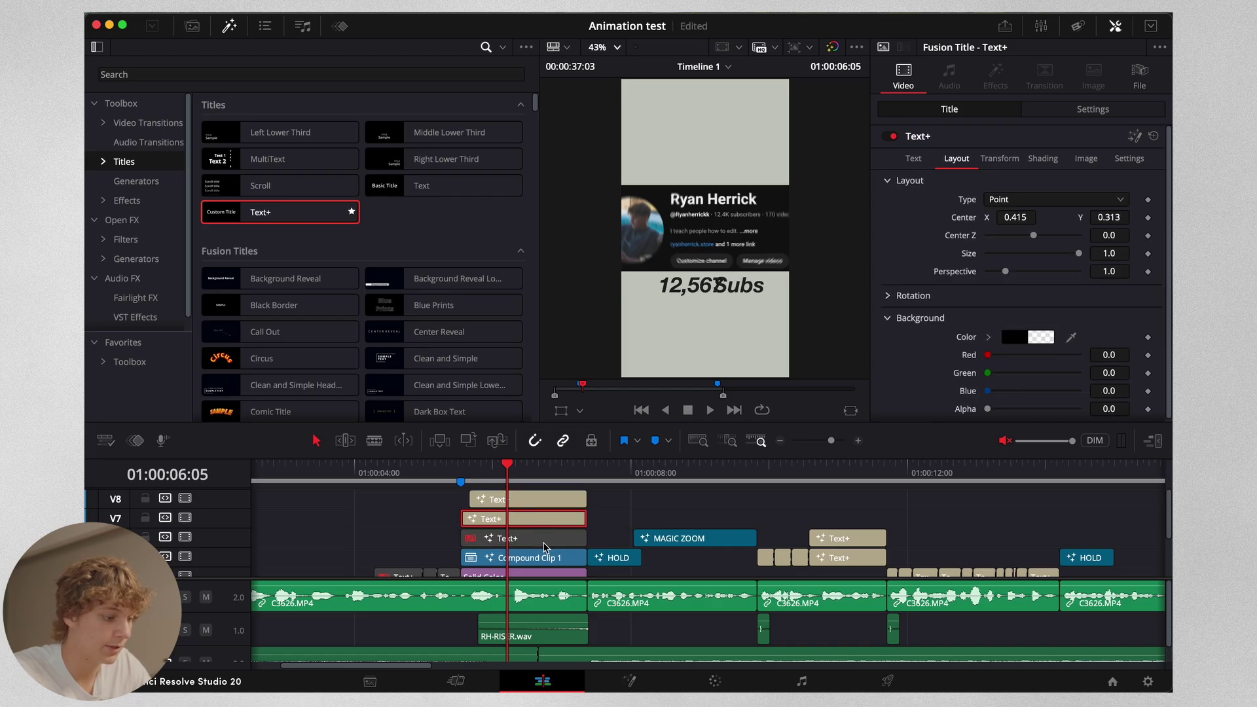
{"action": "left_click_drag", "start_coordinate": [1015, 217], "coordinate": [1000, 216]}
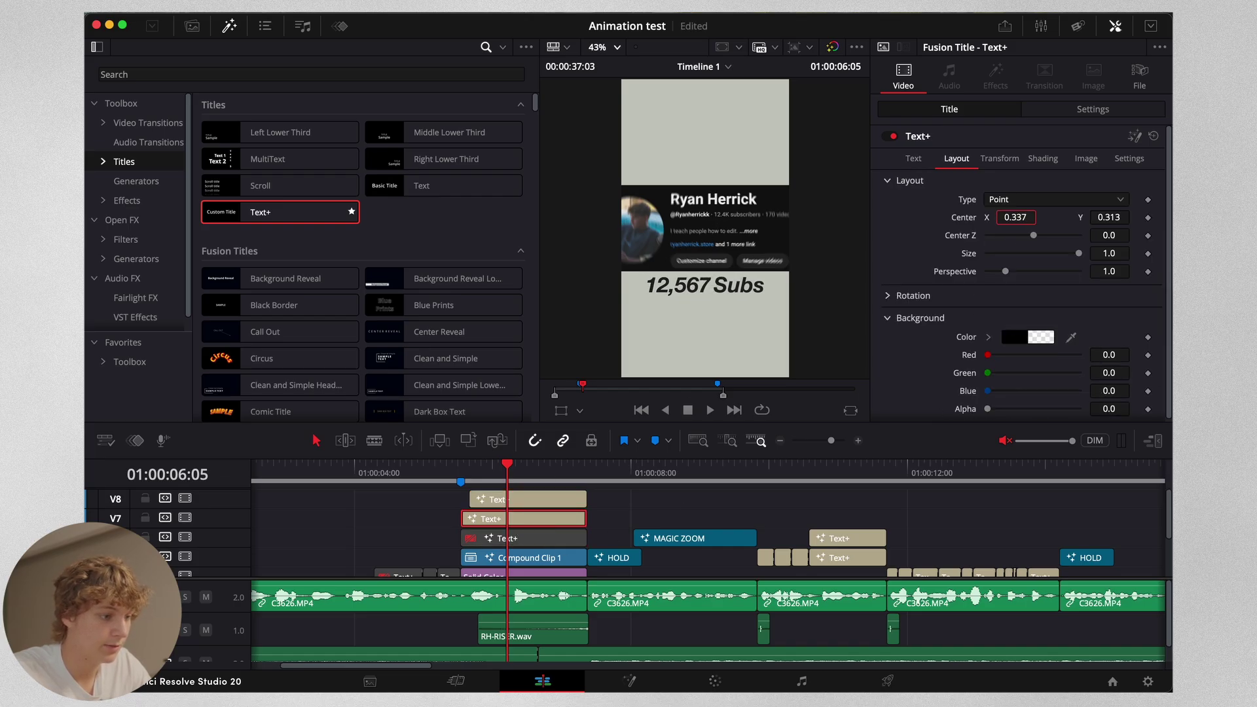
- Add a Blur node between Transform1 and MediaOut1 in the Subs title's Fusion composition
{"action": "left_click", "coordinate": [539, 503]}
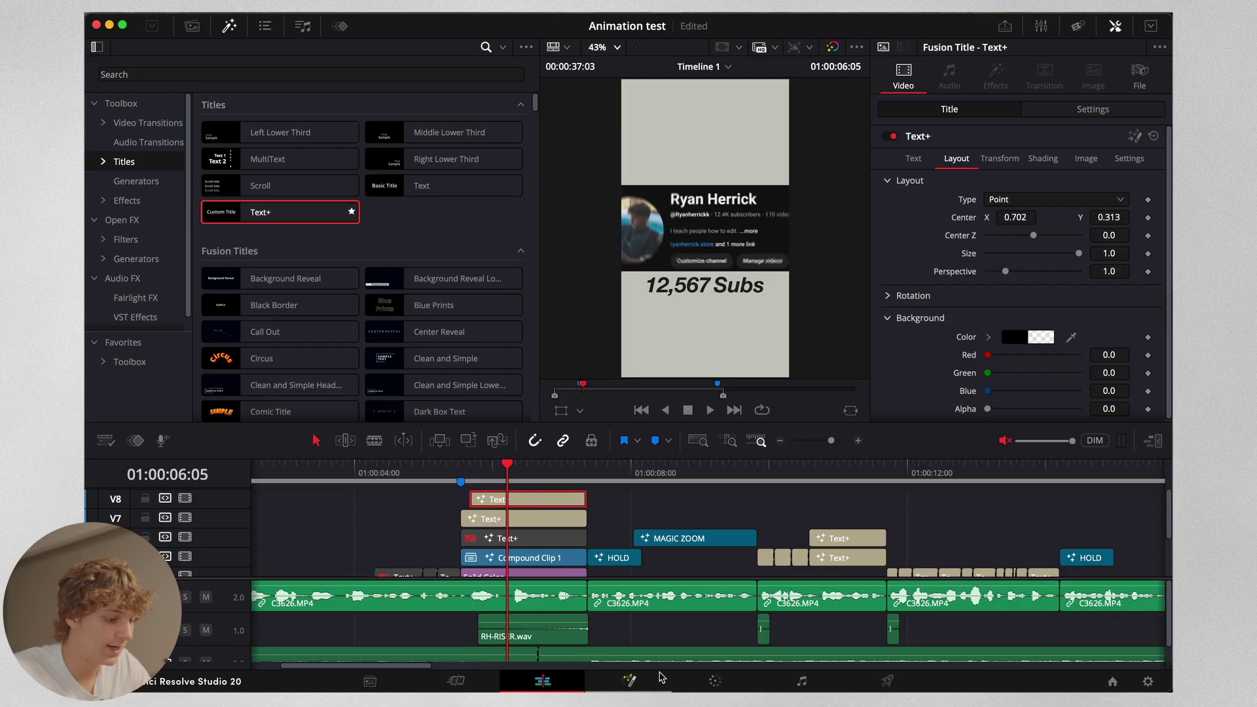
{"action": "left_click", "coordinate": [636, 682]}
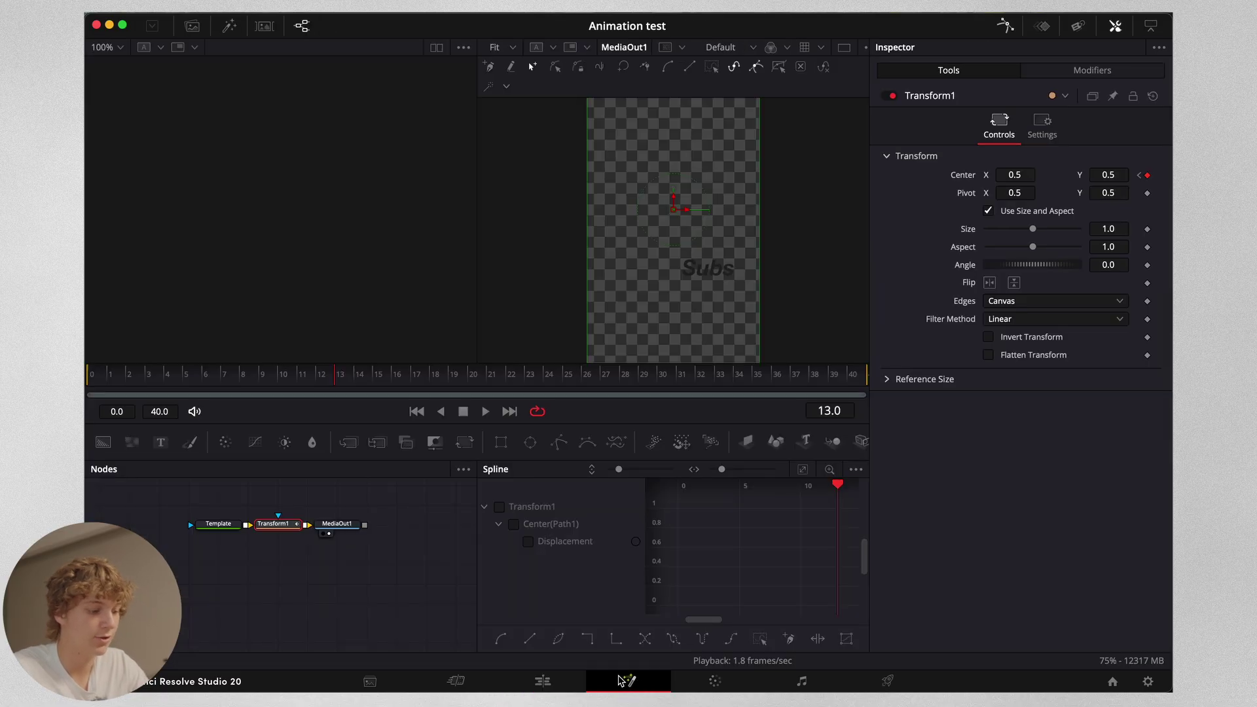
{"action": "key", "text": "shift+space"}
{"action": "type", "text": "tran"}
{"action": "key", "text": "BackSpace"}
{"action": "key", "text": "BackSpace"}
{"action": "key", "text": "BackSpace"}
{"action": "key", "text": "BackSpace"}
{"action": "type", "text": "blu"}
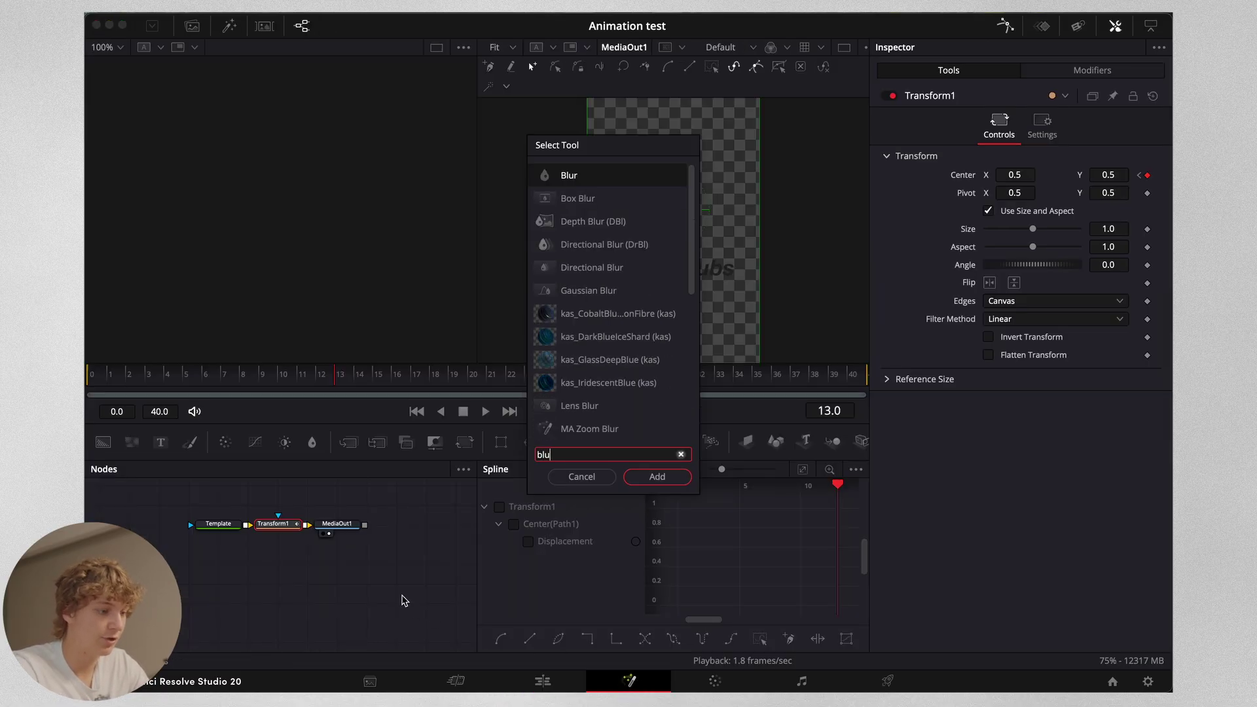
{"action": "key", "text": "Return"}
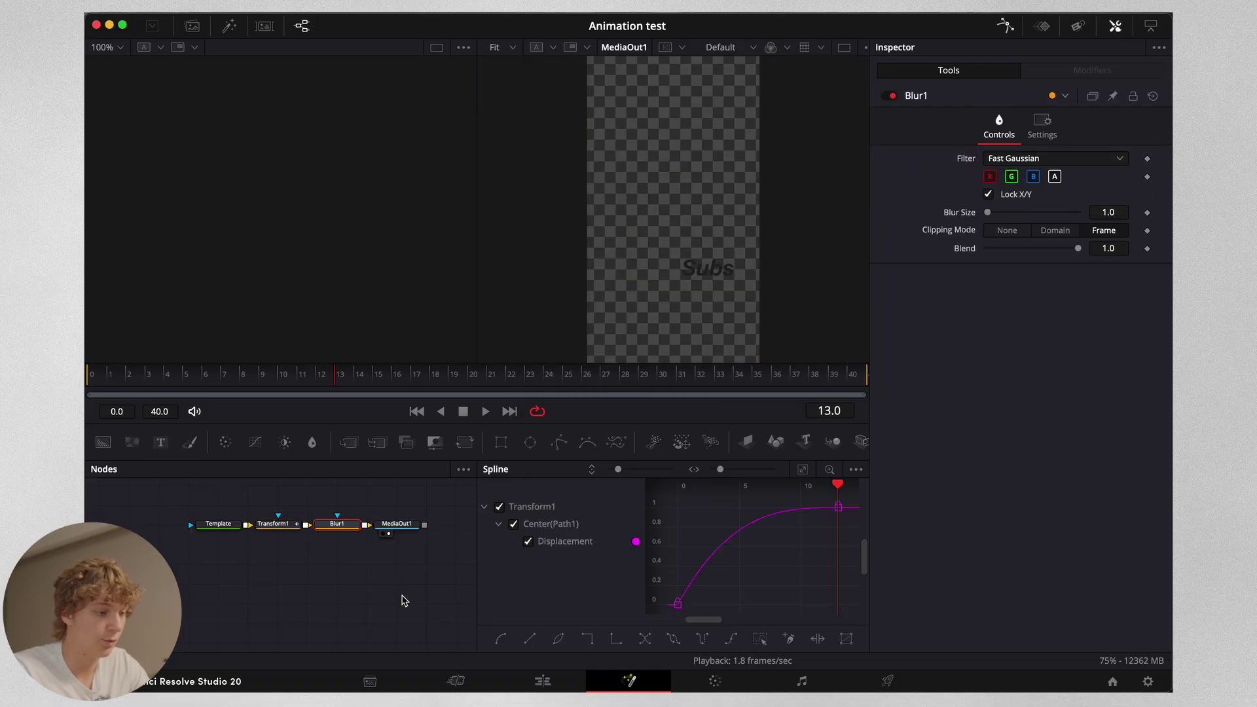
- Set the Subs title's Blur Size to 3.1 and inspect the text enlarged in the timeline viewer
{"action": "left_click", "coordinate": [512, 47]}
{"action": "left_click", "coordinate": [523, 129]}
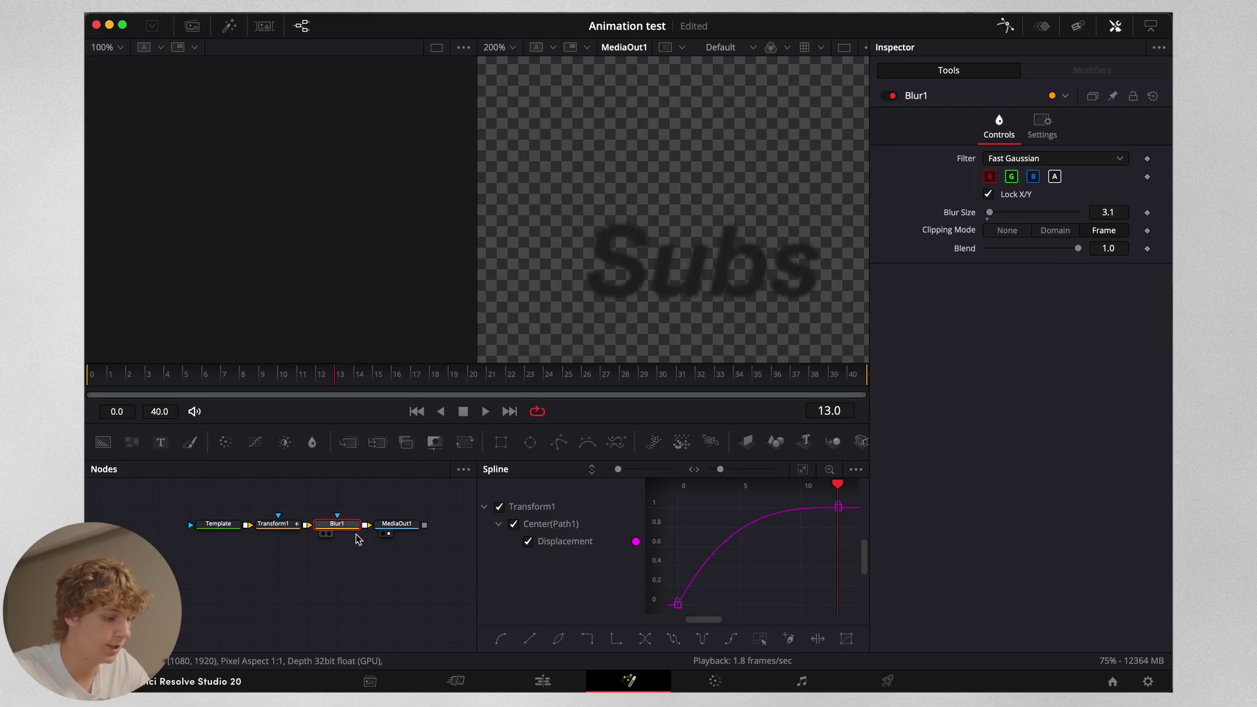
{"action": "left_click", "coordinate": [542, 682]}
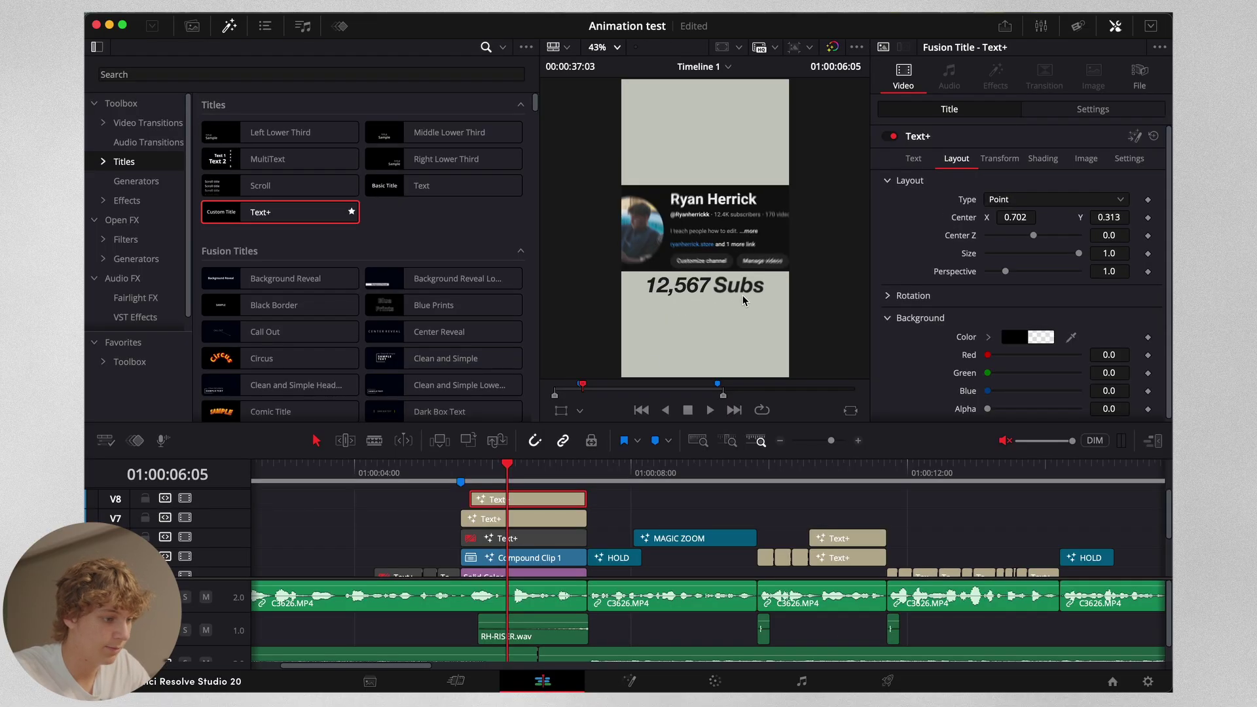
{"action": "scroll", "coordinate": [747, 295], "scroll_direction": "up", "scroll_amount": 5}
{"action": "scroll", "coordinate": [674, 300], "scroll_direction": "down", "scroll_amount": 3}
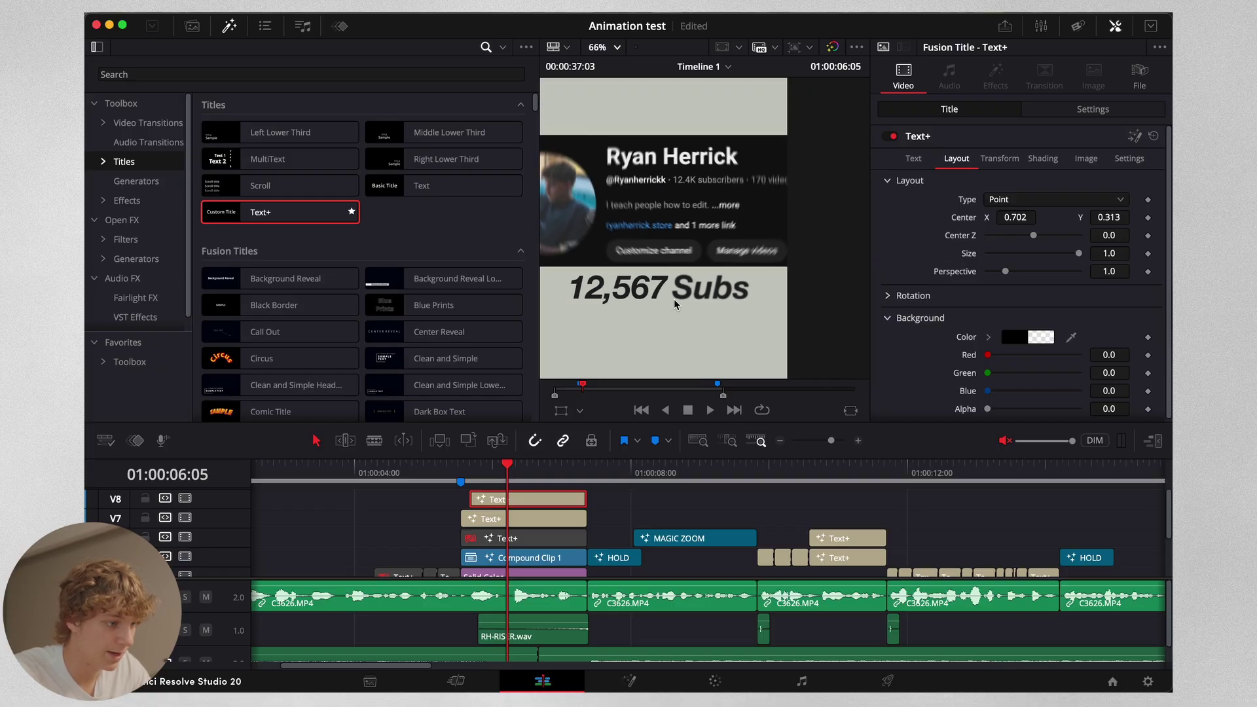
{"action": "scroll", "coordinate": [695, 289], "scroll_direction": "up", "scroll_amount": 4}
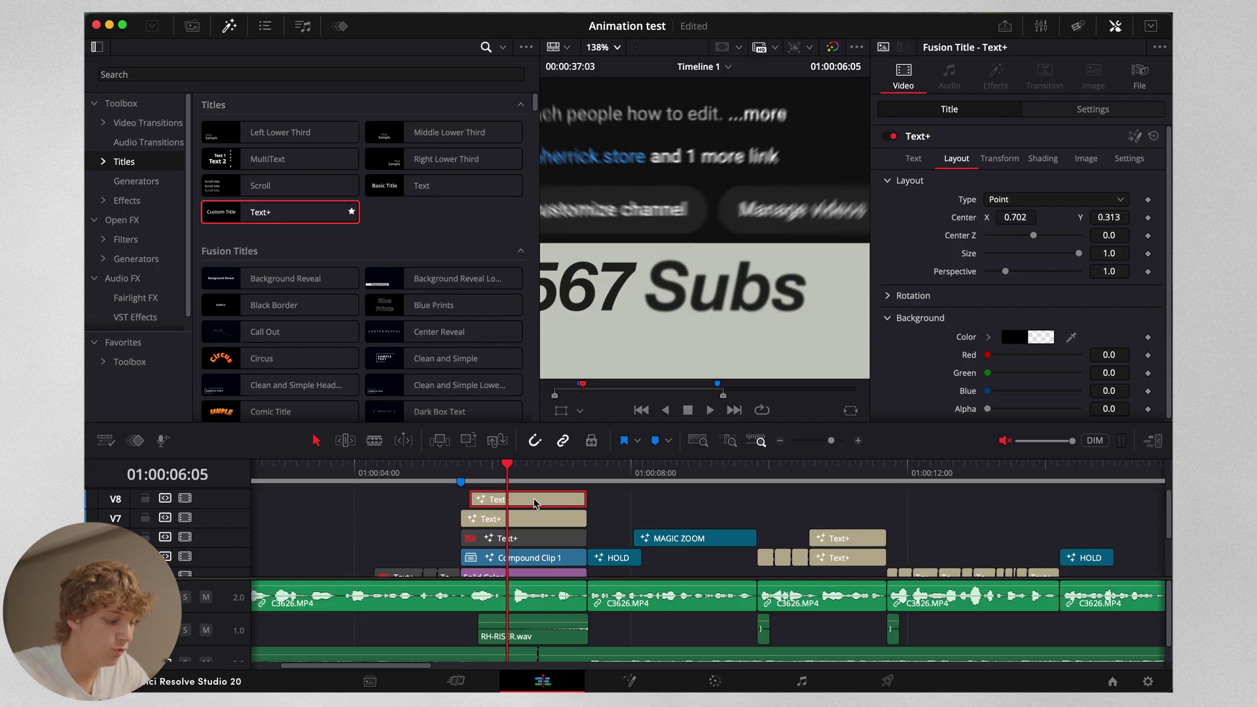
- Disable the Subs clip and give the 12,567 title a Blur node with Blur Size 3.1 after its Transform node
{"action": "key", "text": "d"}
{"action": "left_click", "coordinate": [536, 519]}
{"action": "left_click", "coordinate": [629, 680]}
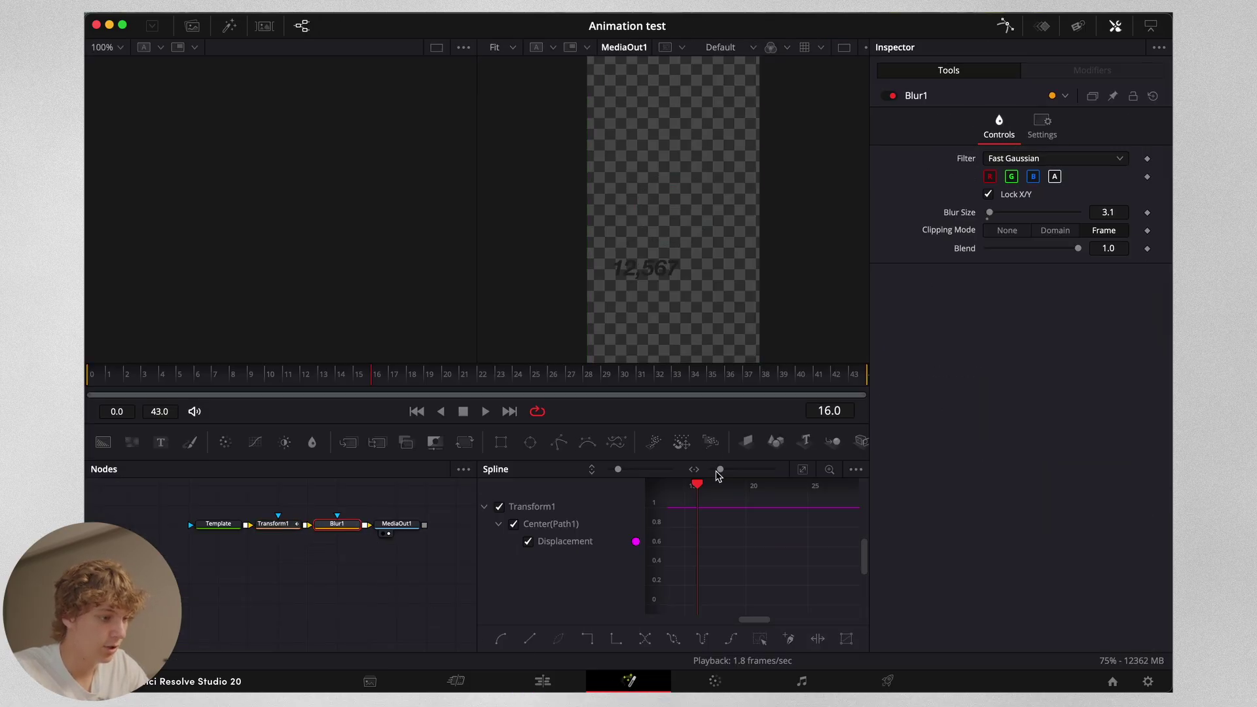
{"action": "left_click", "coordinate": [543, 681]}
- Re-enable the Subs clip on V8 and play both blurred titles from just before Marker 2
{"action": "left_click", "coordinate": [518, 475]}
{"action": "left_click_drag", "start_coordinate": [517, 476], "coordinate": [447, 476]}
{"action": "left_click", "coordinate": [527, 504]}
{"action": "key", "text": "d"}
{"action": "key", "text": "space"}
{"action": "key", "text": "space"}
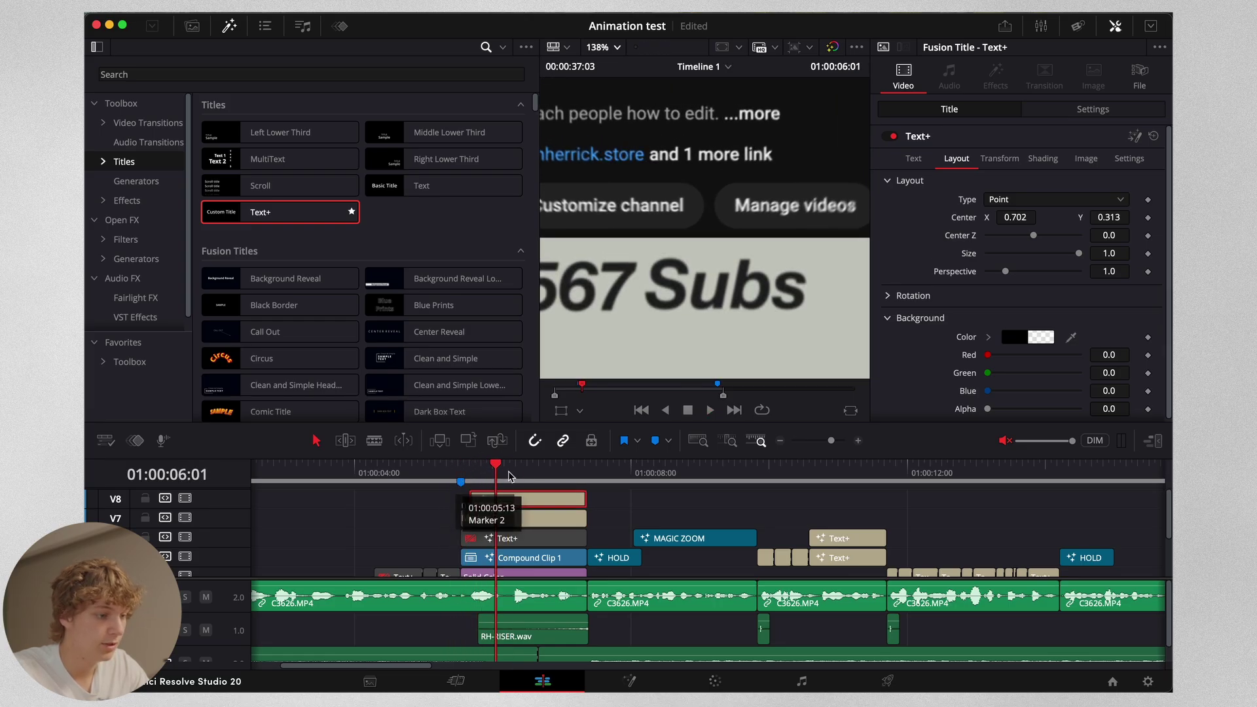
- Fit the whole frame in the timeline viewer and replay the title animation from before Marker 2
{"action": "left_click", "coordinate": [615, 50]}
{"action": "left_click", "coordinate": [628, 66]}
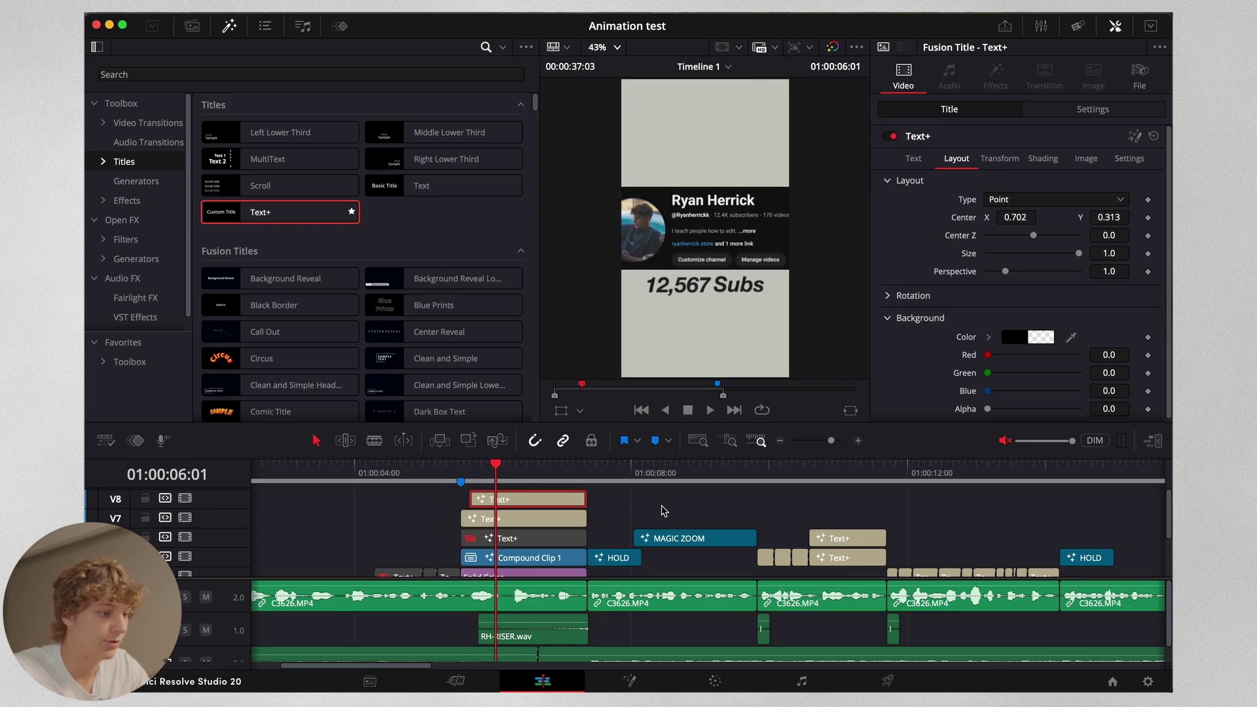
{"action": "left_click_drag", "start_coordinate": [499, 475], "coordinate": [453, 476]}
{"action": "key", "text": "space"}
{"action": "key", "text": "space"}
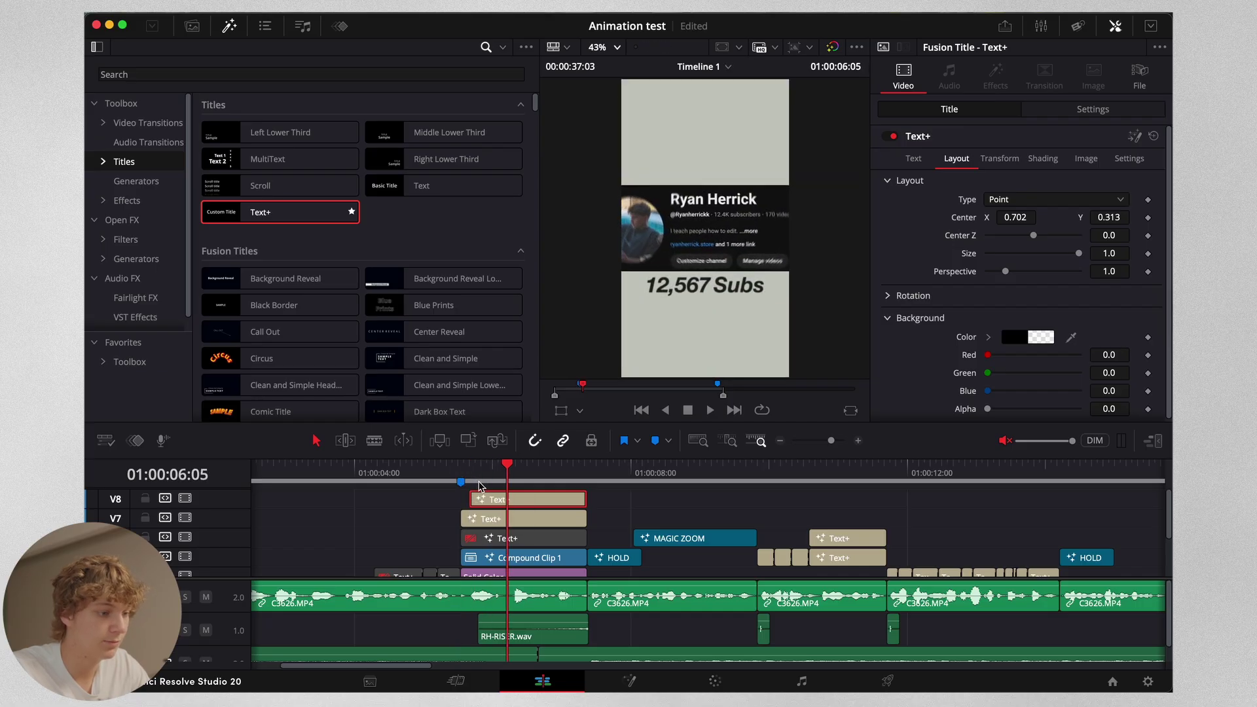
- Disable the Subs and 12,567 title clips on V8 and V7, and select Compound Clip 1 on V5
{"action": "left_click", "coordinate": [622, 515]}
{"action": "left_click", "coordinate": [549, 499]}
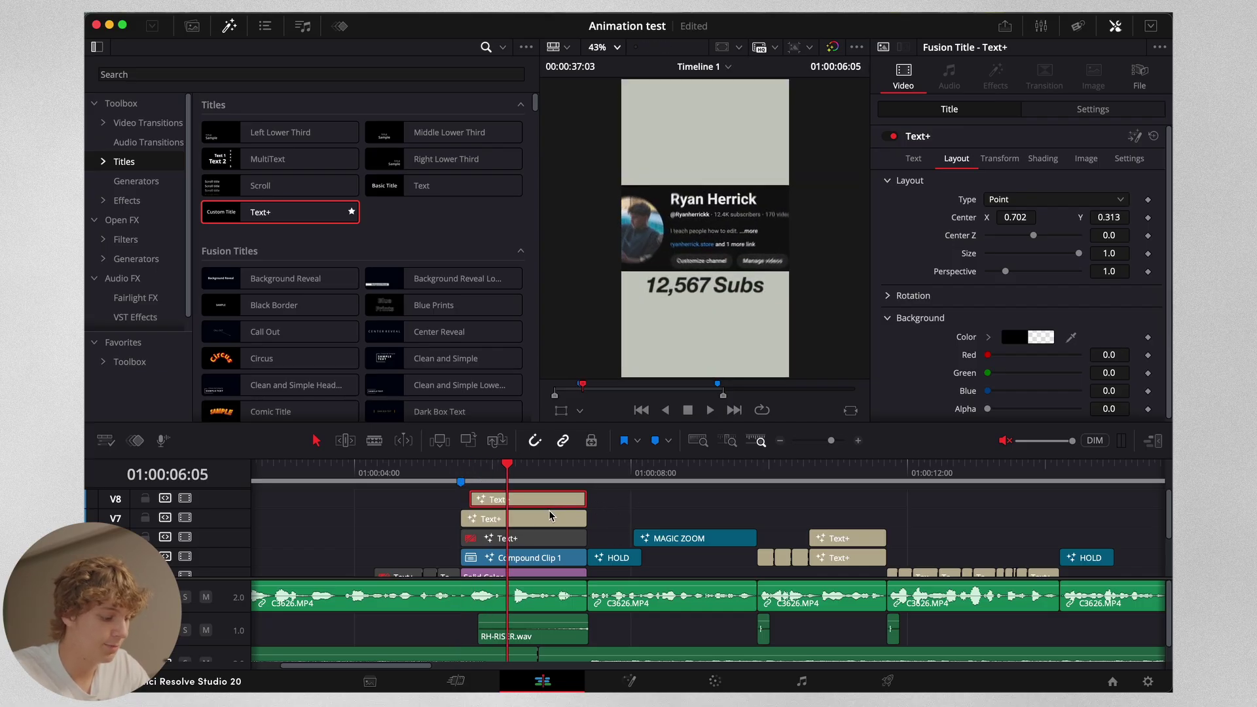
{"action": "key", "text": "d"}
{"action": "left_click", "coordinate": [549, 514]}
{"action": "key", "text": "d"}
{"action": "scroll", "coordinate": [549, 514], "scroll_direction": "down", "scroll_amount": 3}
{"action": "scroll", "coordinate": [542, 506], "scroll_direction": "up", "scroll_amount": 1}
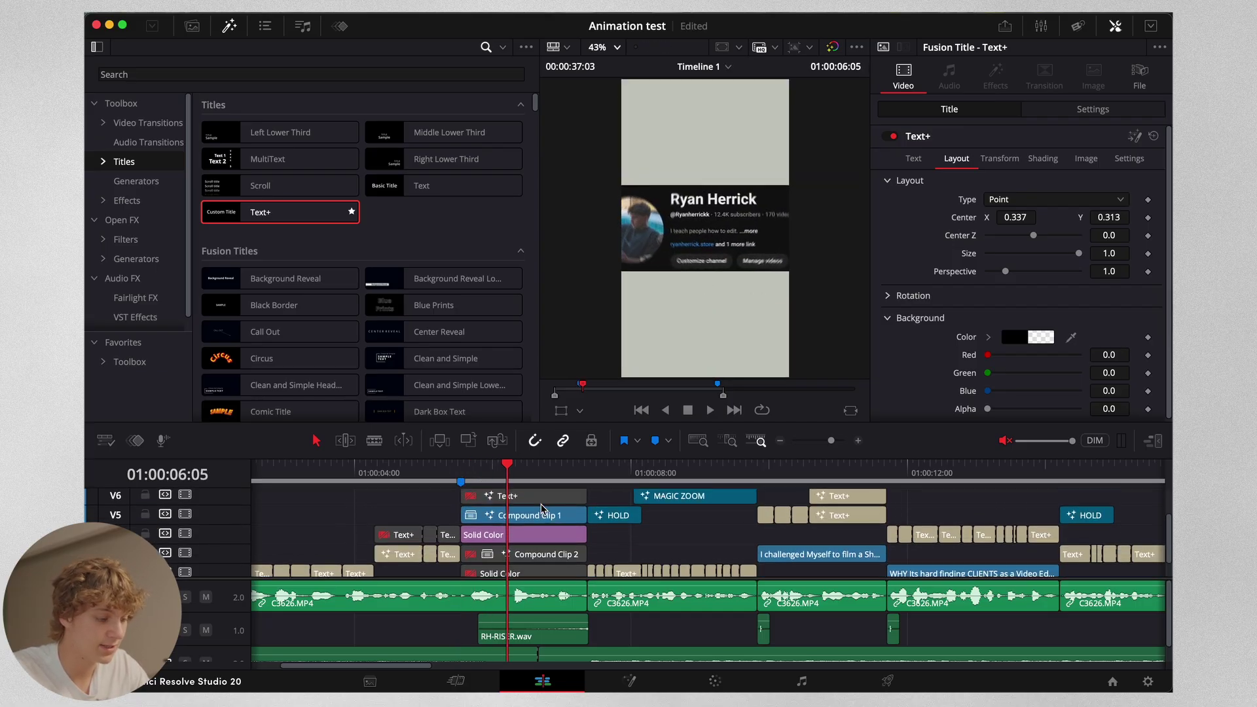
{"action": "left_click", "coordinate": [539, 517]}
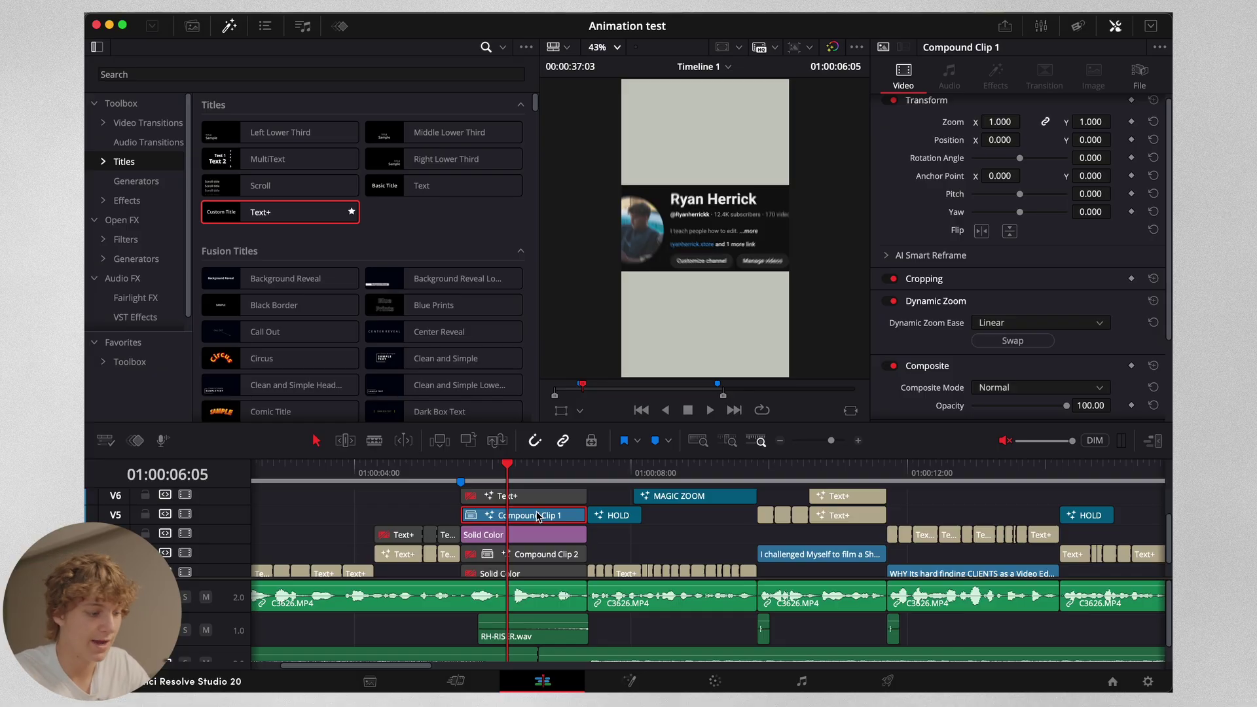
{"action": "scroll", "coordinate": [536, 517], "scroll_direction": "up", "scroll_amount": 2}
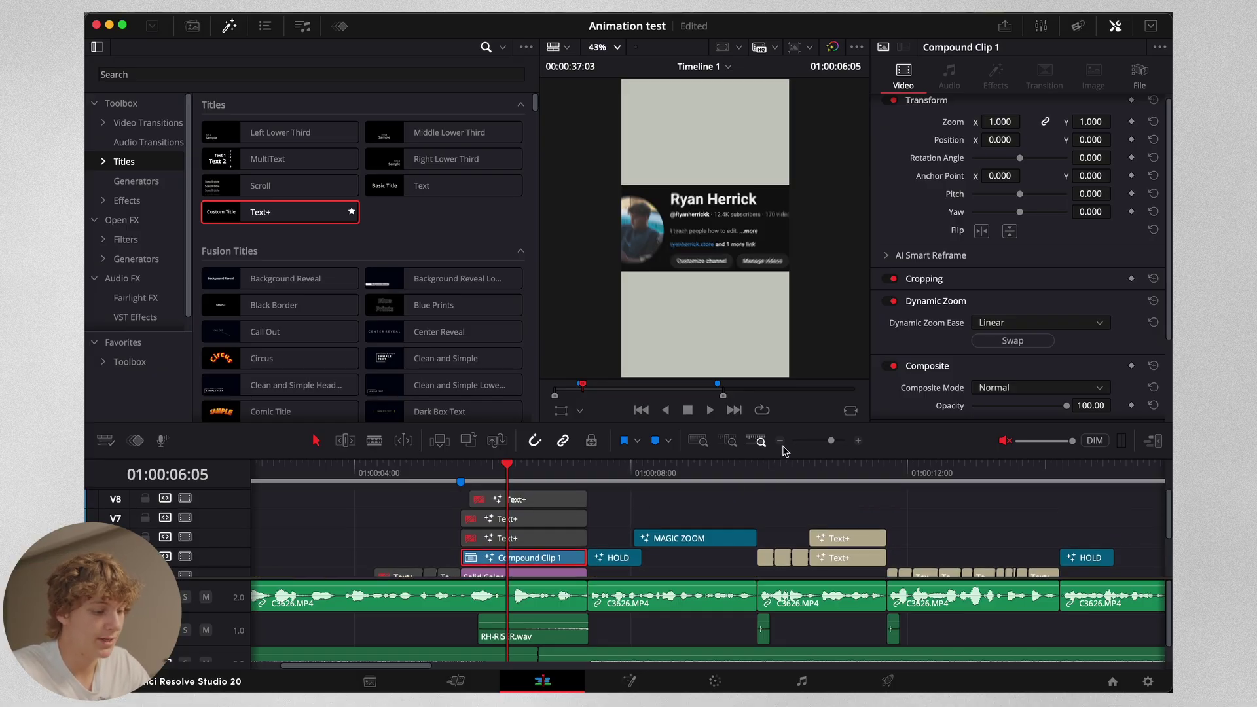
- Play from the channel section into the following talking-head clip, and replay that clip from its start
{"action": "left_click", "coordinate": [781, 441]}
{"action": "scroll", "coordinate": [537, 519], "scroll_direction": "down", "scroll_amount": 3}
{"action": "key", "text": "space"}
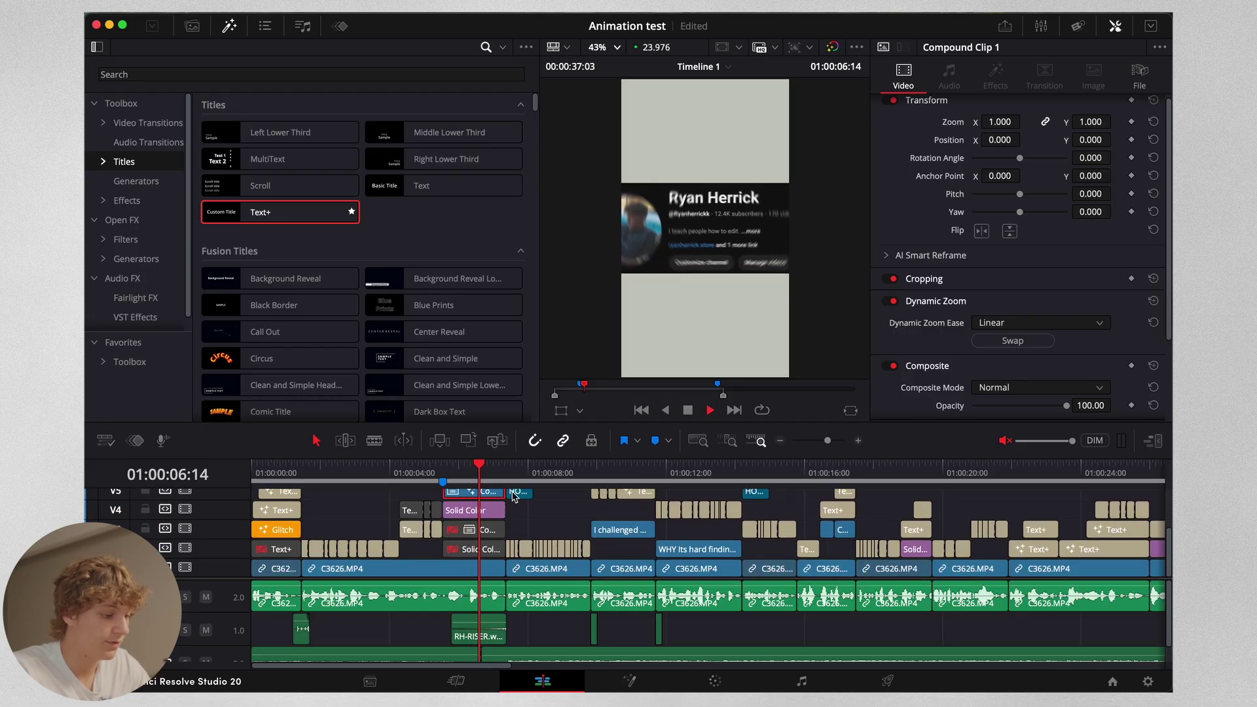
{"action": "key", "text": "space"}
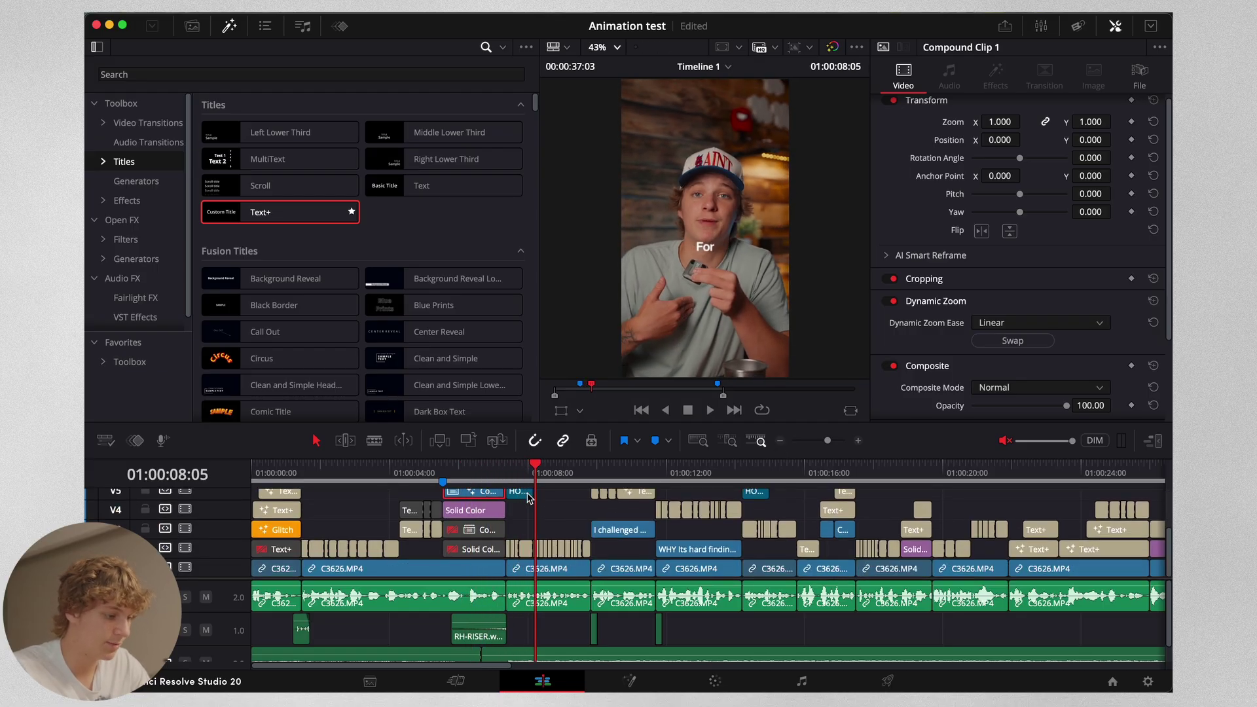
{"action": "left_click", "coordinate": [507, 469]}
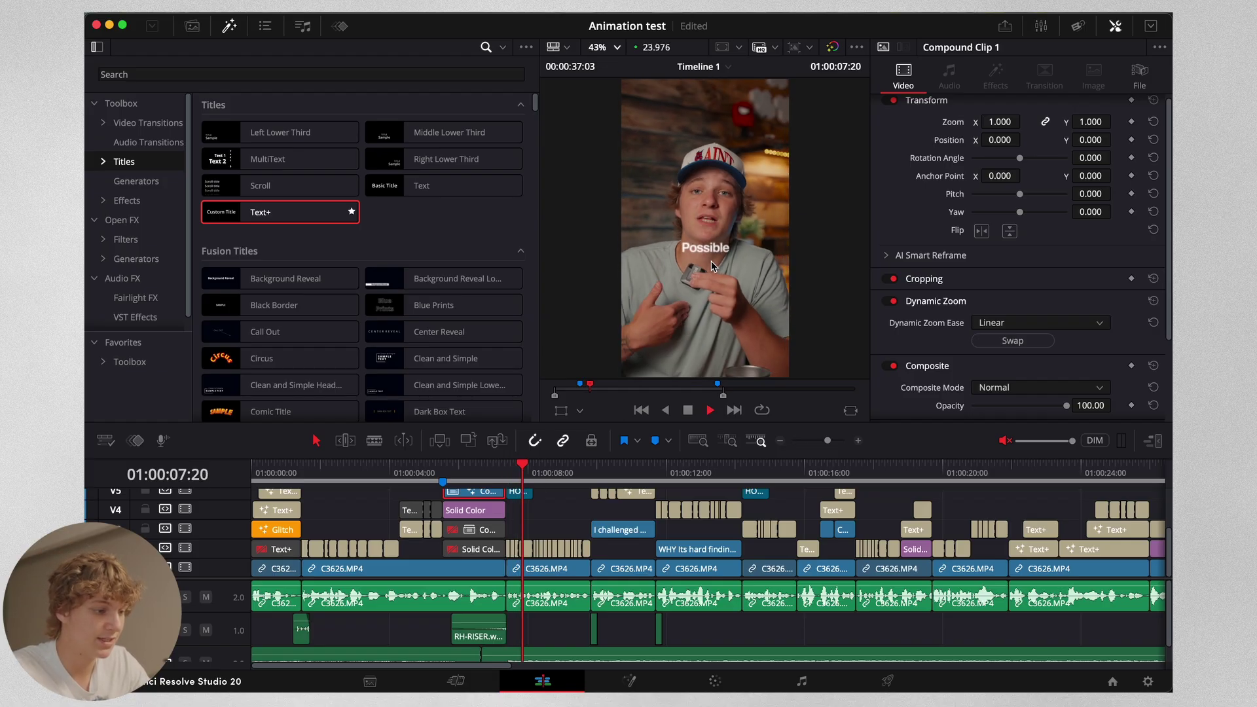
- Replay the talking-head clip from its start with the timeline view enlarged
{"action": "left_click", "coordinate": [858, 440]}
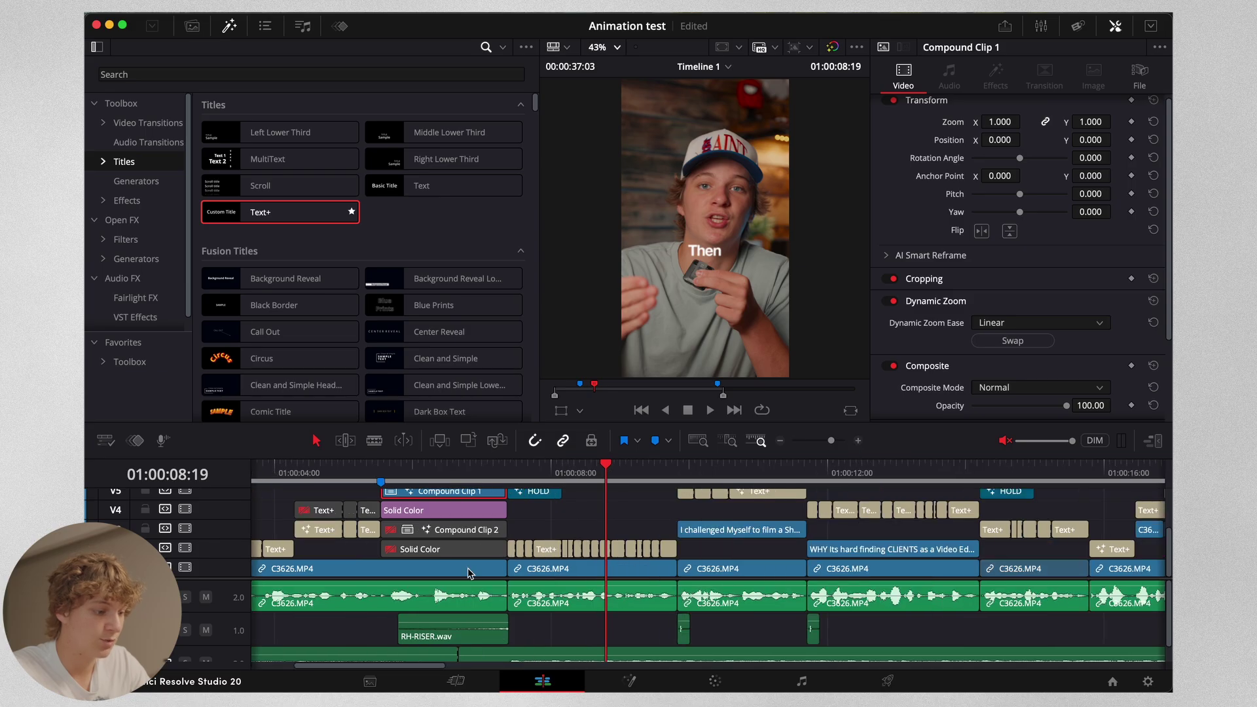
{"action": "left_click", "coordinate": [513, 472]}
{"action": "key", "text": "space"}
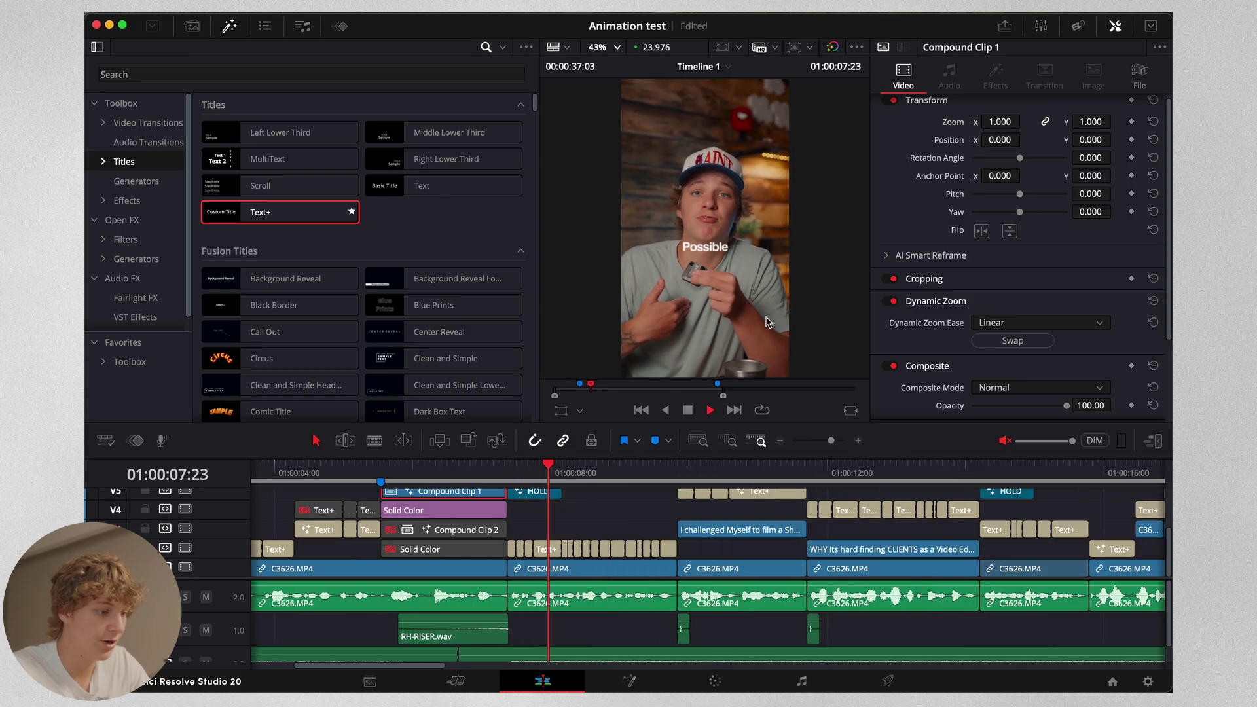
{"action": "left_click", "coordinate": [858, 441]}
{"action": "key", "text": "space"}
{"action": "left_click", "coordinate": [778, 440]}
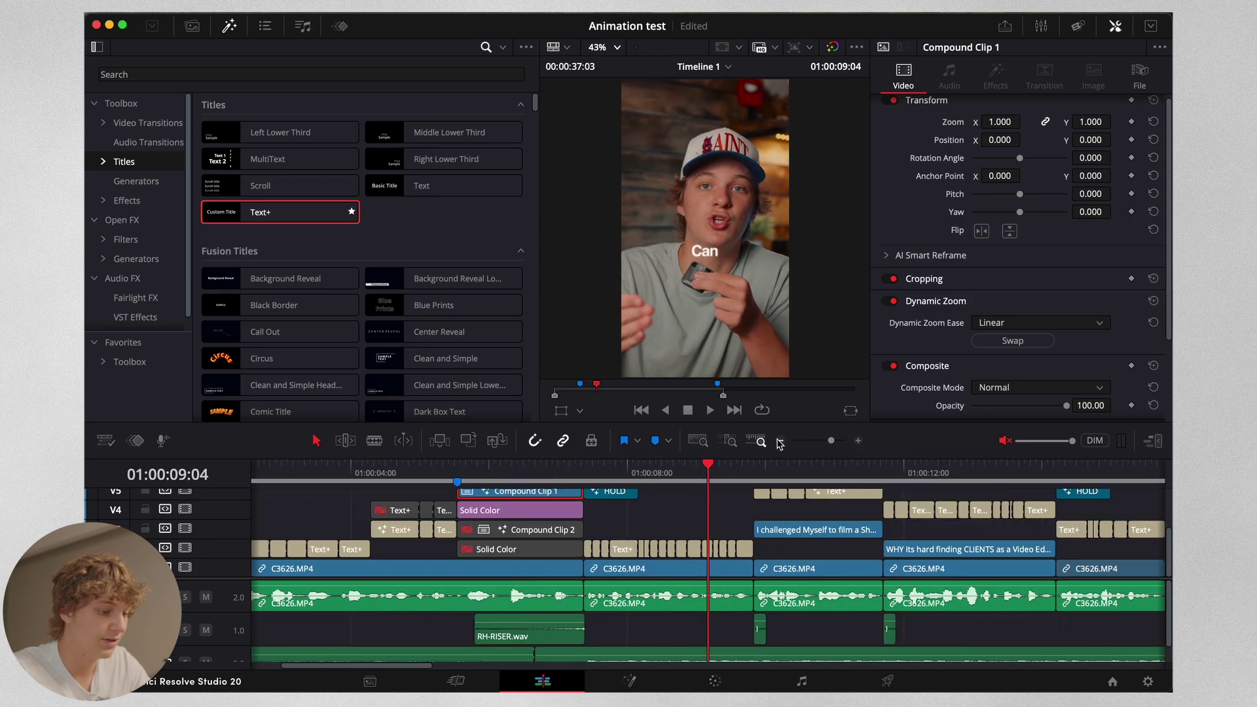
- Inspect the MAGIC ZOOM effect above the talking-head clip and replay the clip from its start
{"action": "scroll", "coordinate": [691, 527], "scroll_direction": "up", "scroll_amount": 3}
{"action": "left_click", "coordinate": [691, 527]}
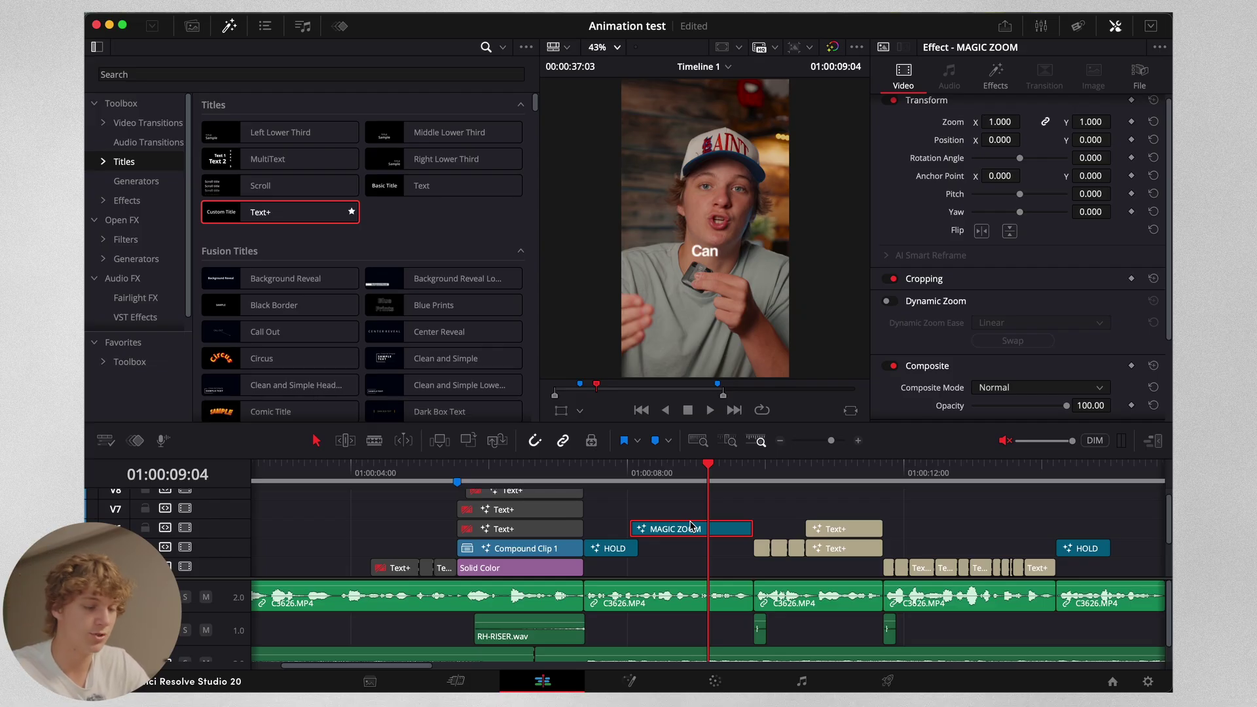
{"action": "key", "text": "F2"}
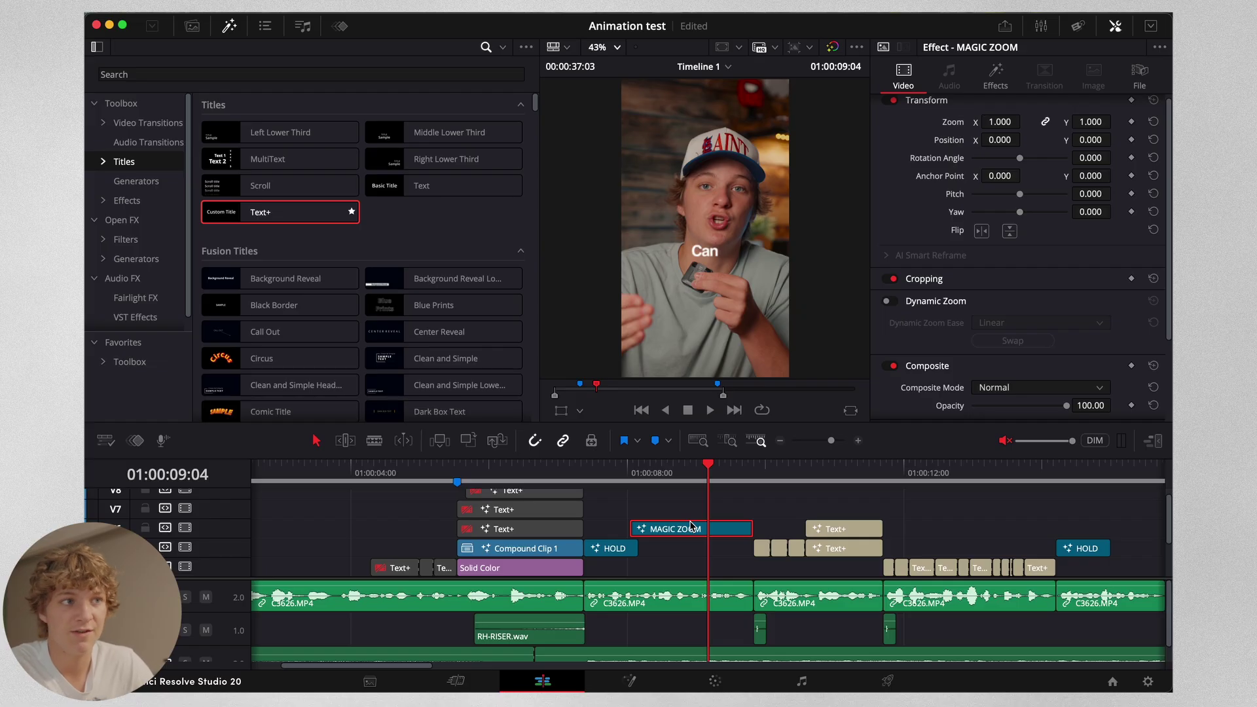
{"action": "key", "text": "F2"}
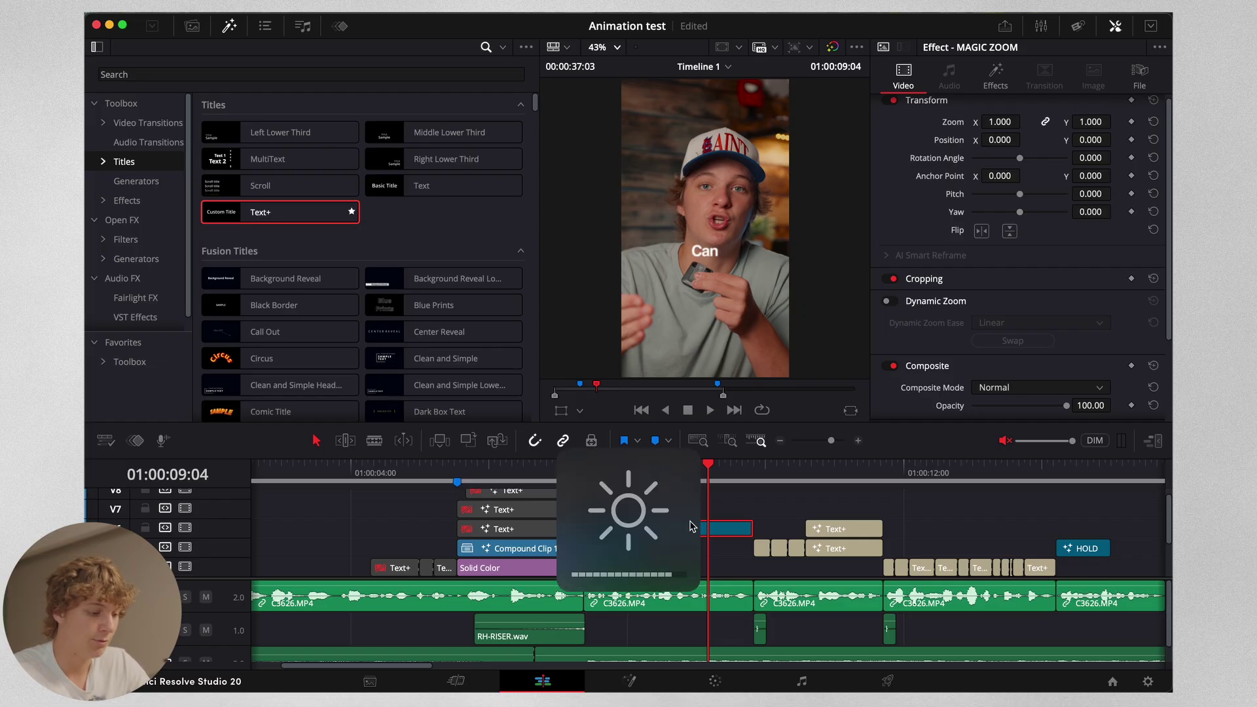
{"action": "left_click_drag", "start_coordinate": [632, 471], "coordinate": [573, 472]}
{"action": "key", "text": "space"}
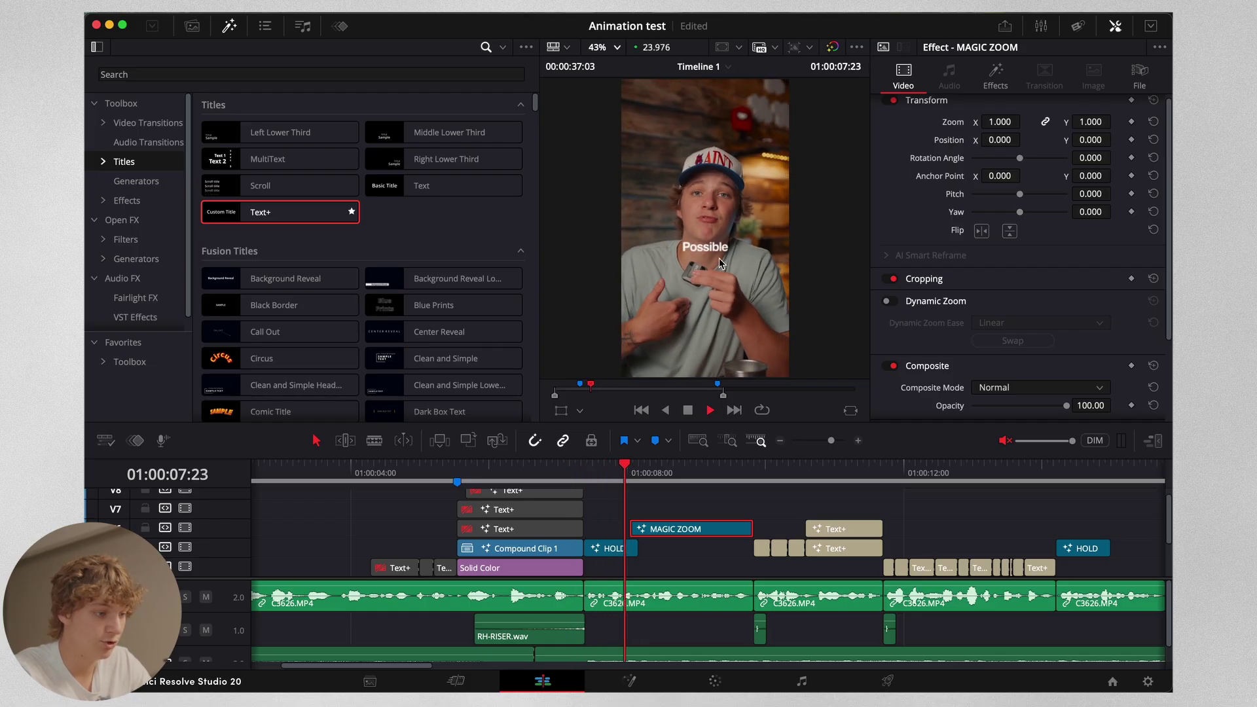
{"action": "key", "text": "space"}
- Disable the MAGIC ZOOM and HOLD effects and all existing word-by-word Text+ captions above the talking-head clip
{"action": "left_click", "coordinate": [716, 512]}
{"action": "left_click_drag", "start_coordinate": [716, 512], "coordinate": [619, 550]}
{"action": "scroll", "coordinate": [619, 549], "scroll_direction": "down", "scroll_amount": 3}
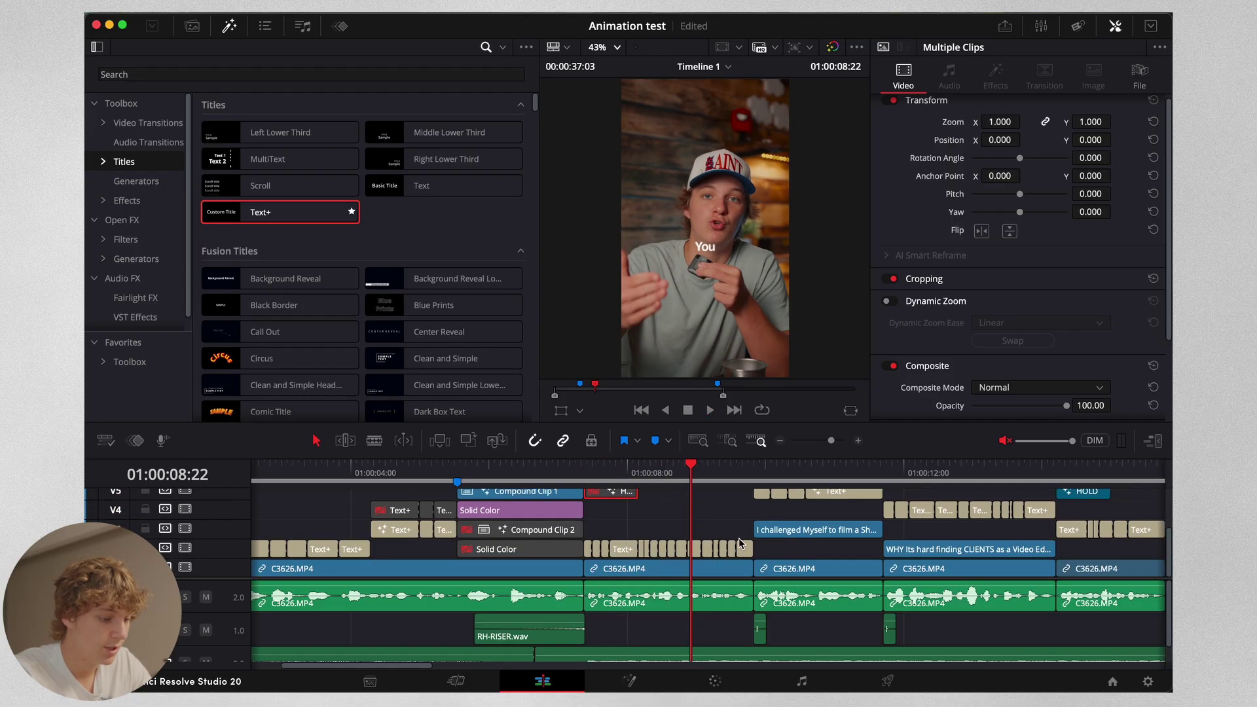
{"action": "left_click", "coordinate": [667, 551]}
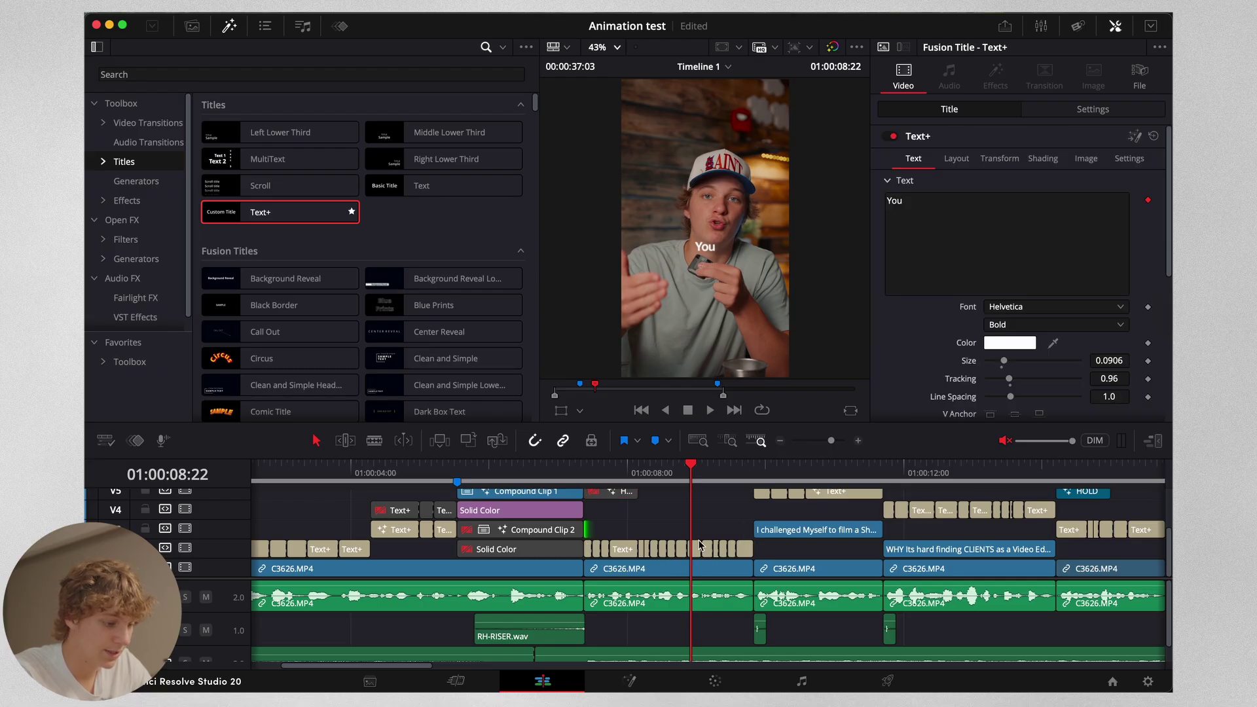
{"action": "left_click_drag", "start_coordinate": [750, 524], "coordinate": [589, 552]}
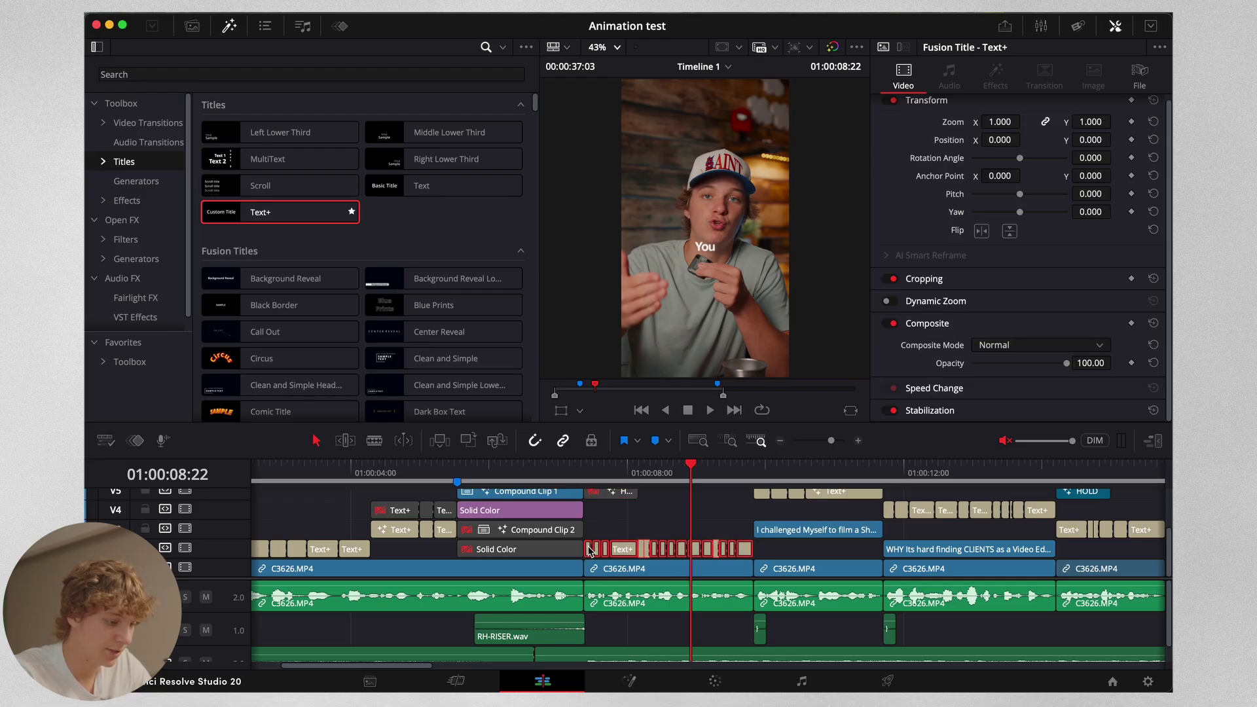
{"action": "scroll", "coordinate": [644, 540], "scroll_direction": "up", "scroll_amount": 3}
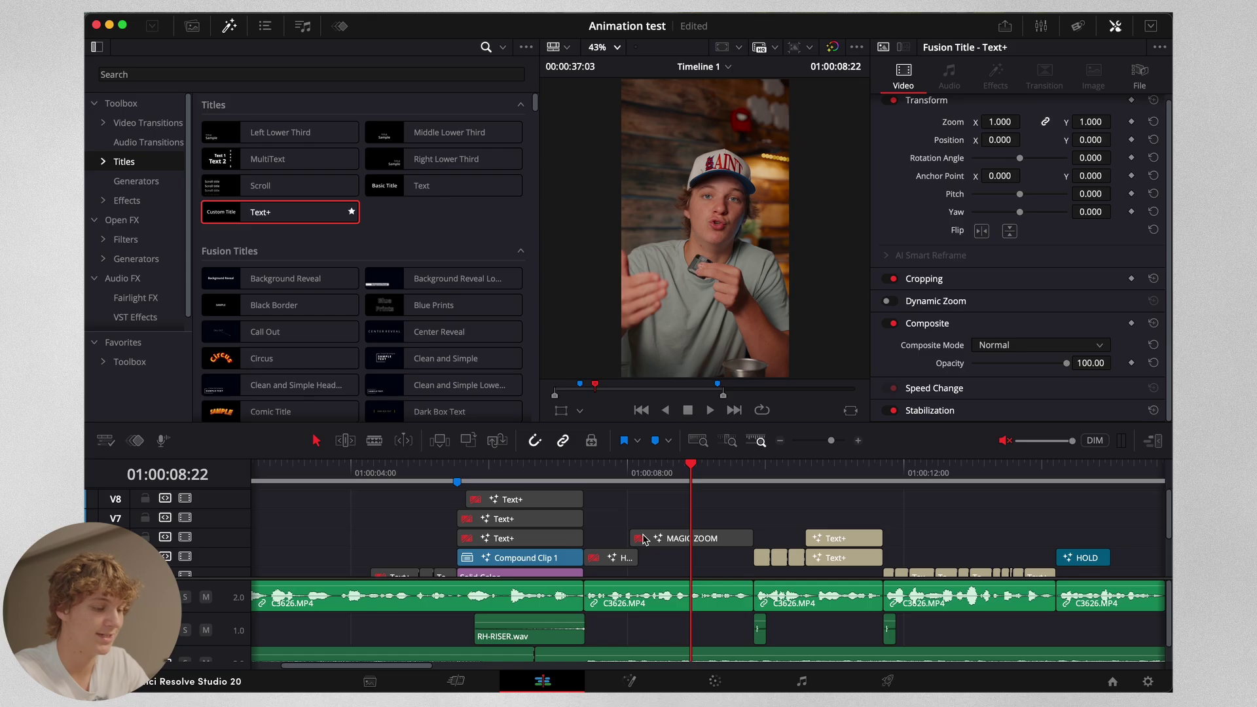
- Add a Text+ title on V7 at the talking-head clip's start, trimmed to end with that clip
{"action": "left_click_drag", "start_coordinate": [222, 213], "coordinate": [603, 525]}
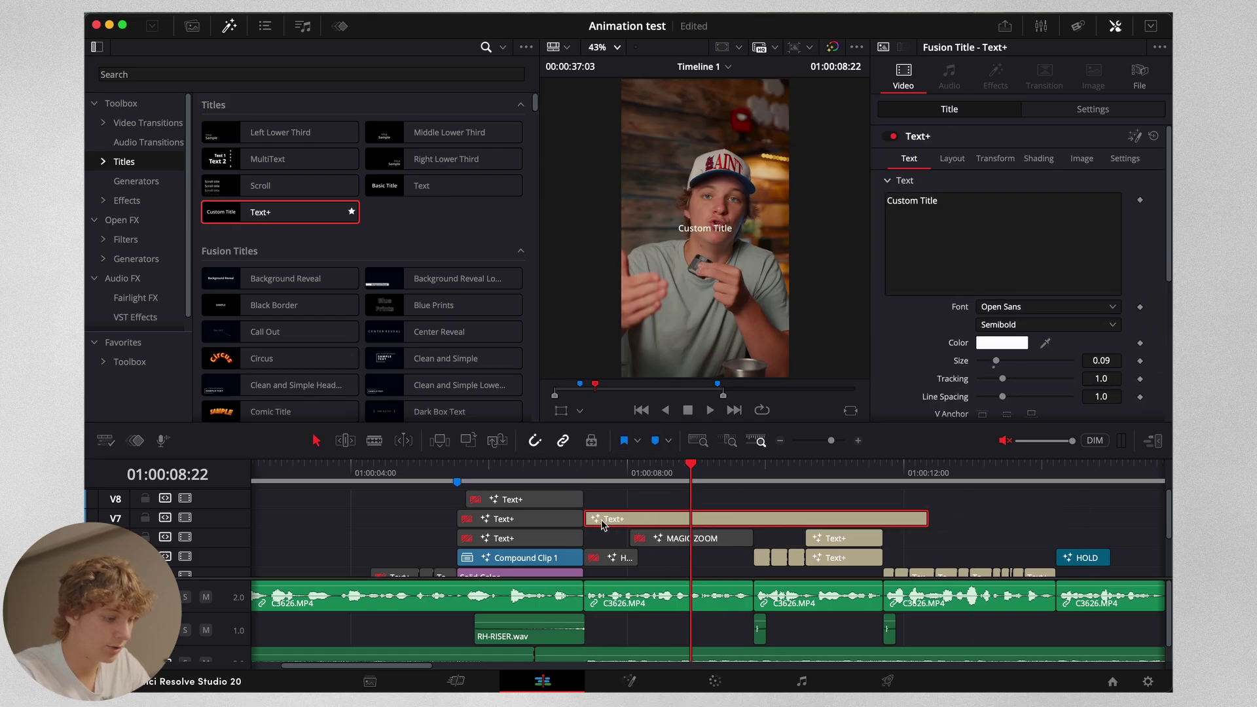
{"action": "left_click_drag", "start_coordinate": [926, 520], "coordinate": [751, 520]}
{"action": "left_click", "coordinate": [598, 473]}
{"action": "left_click_drag", "start_coordinate": [596, 473], "coordinate": [584, 473]}
- Set the new title's font to Helvetica Bold and its layout Center Y to 0.422, and save the project
{"action": "left_click", "coordinate": [1021, 307]}
{"action": "left_click", "coordinate": [1008, 358]}
{"action": "left_click", "coordinate": [1017, 325]}
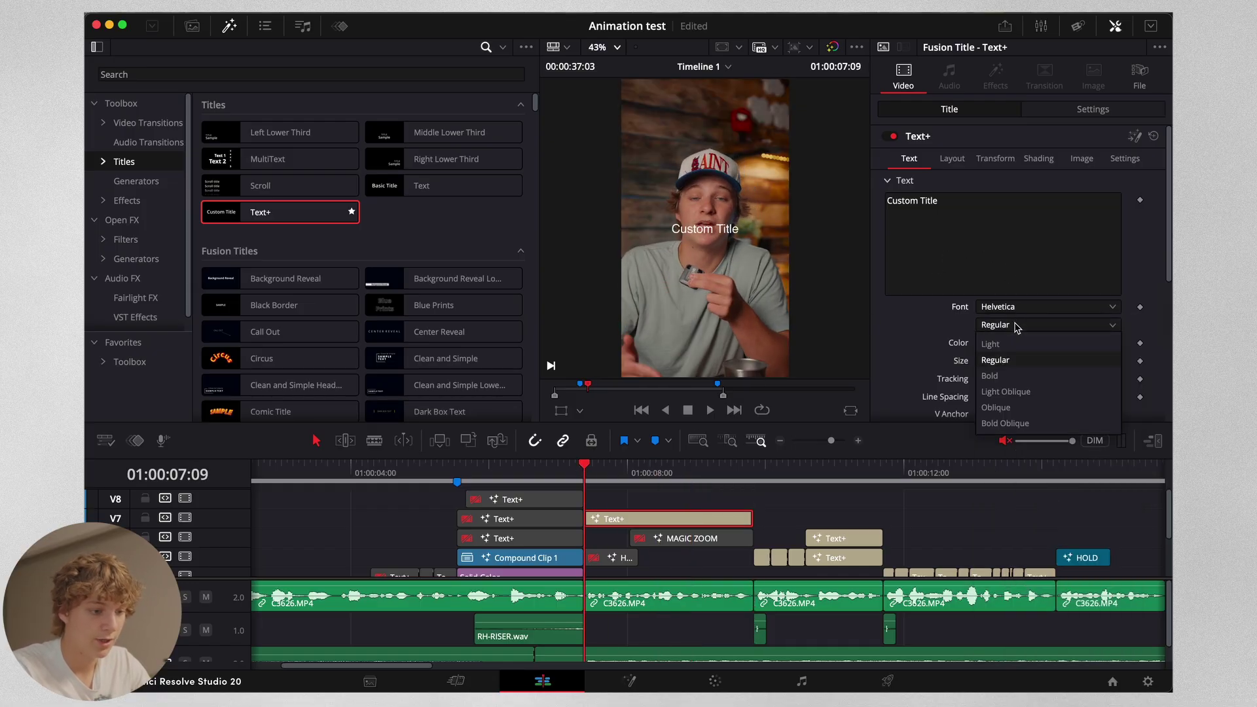
{"action": "left_click", "coordinate": [1012, 375]}
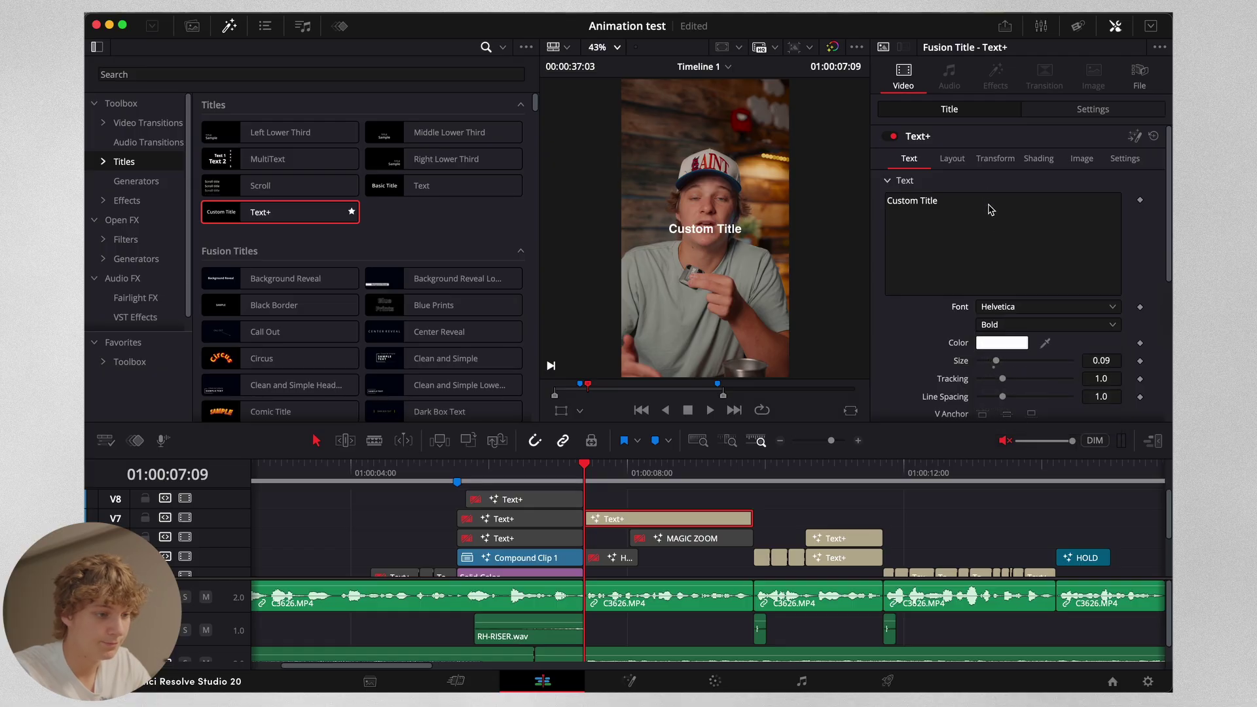
{"action": "left_click", "coordinate": [953, 161]}
{"action": "left_click_drag", "start_coordinate": [1114, 217], "coordinate": [1041, 296]}
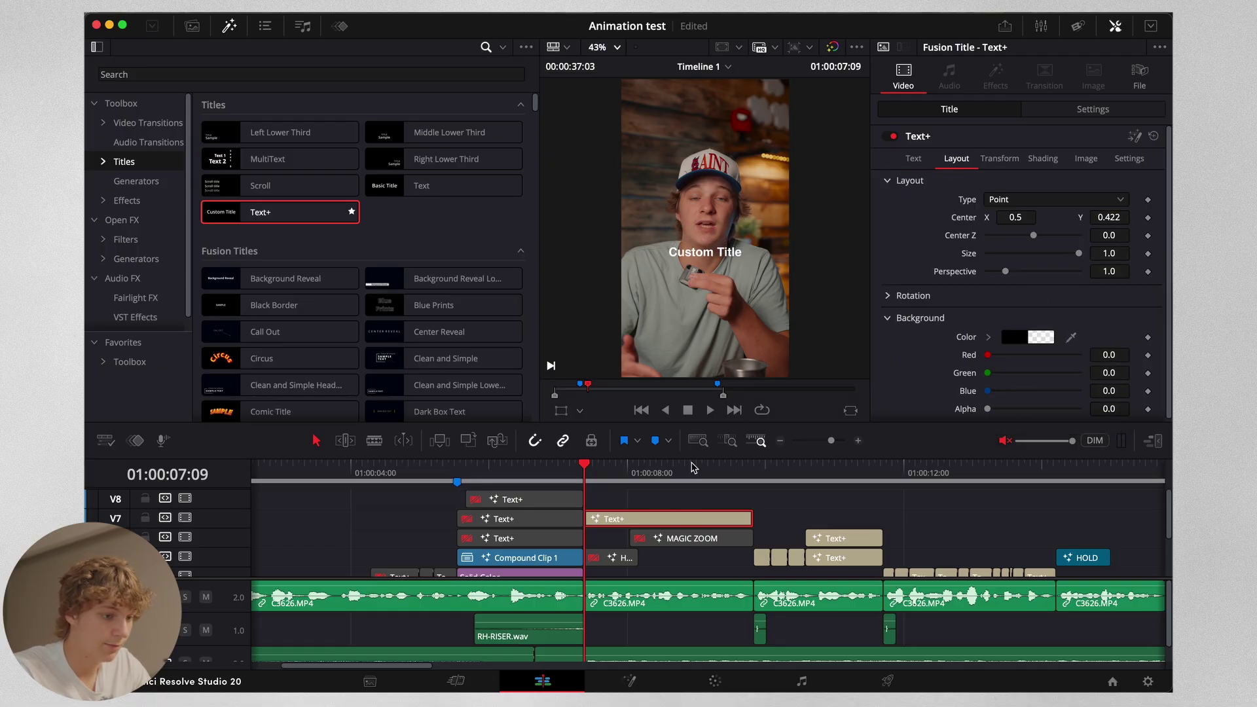
{"action": "key", "text": "super+s"}
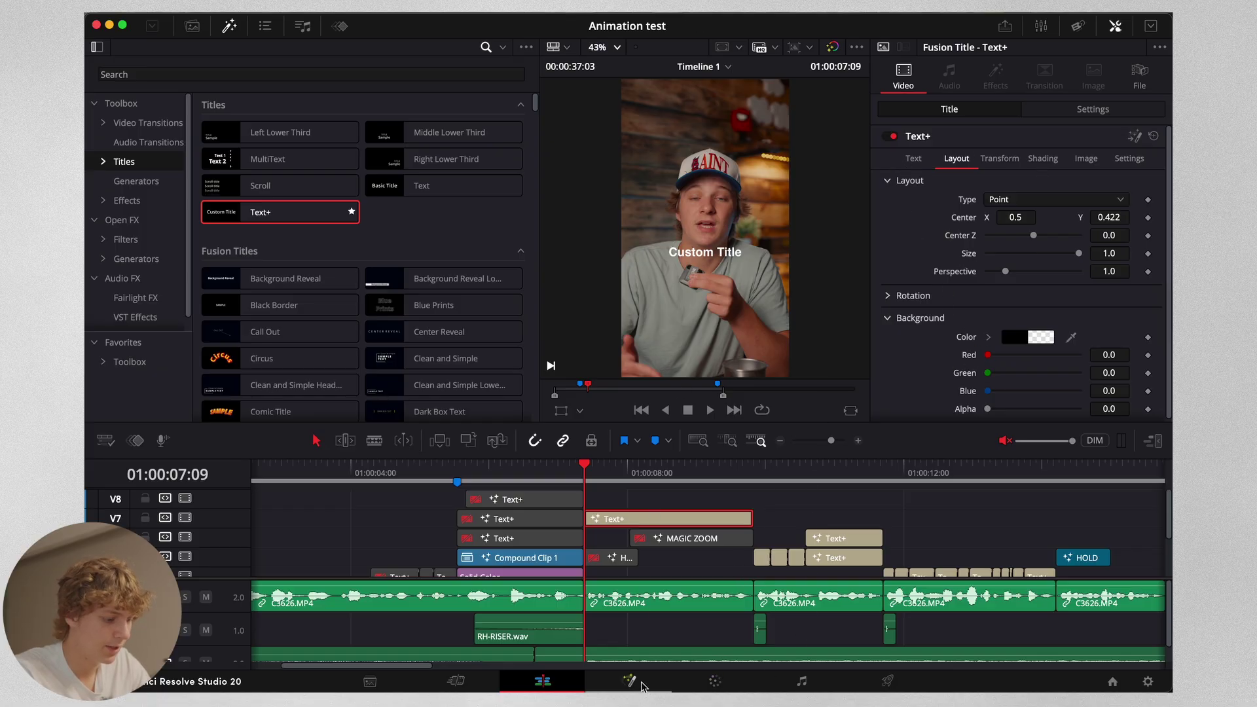
- Open the title in Fusion and add a Transform node between Template and MediaOut1
{"action": "key", "text": "shift+5"}
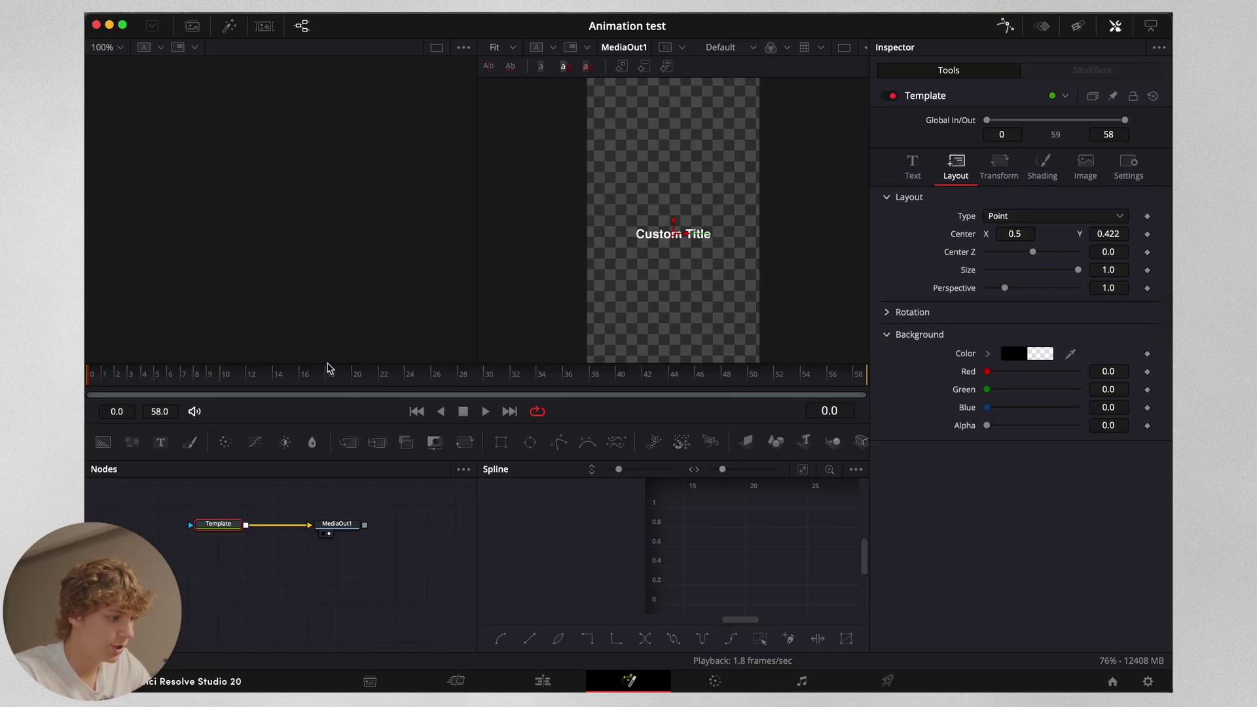
{"action": "key", "text": "shift+space"}
{"action": "type", "text": "tran"}
{"action": "key", "text": "Return"}
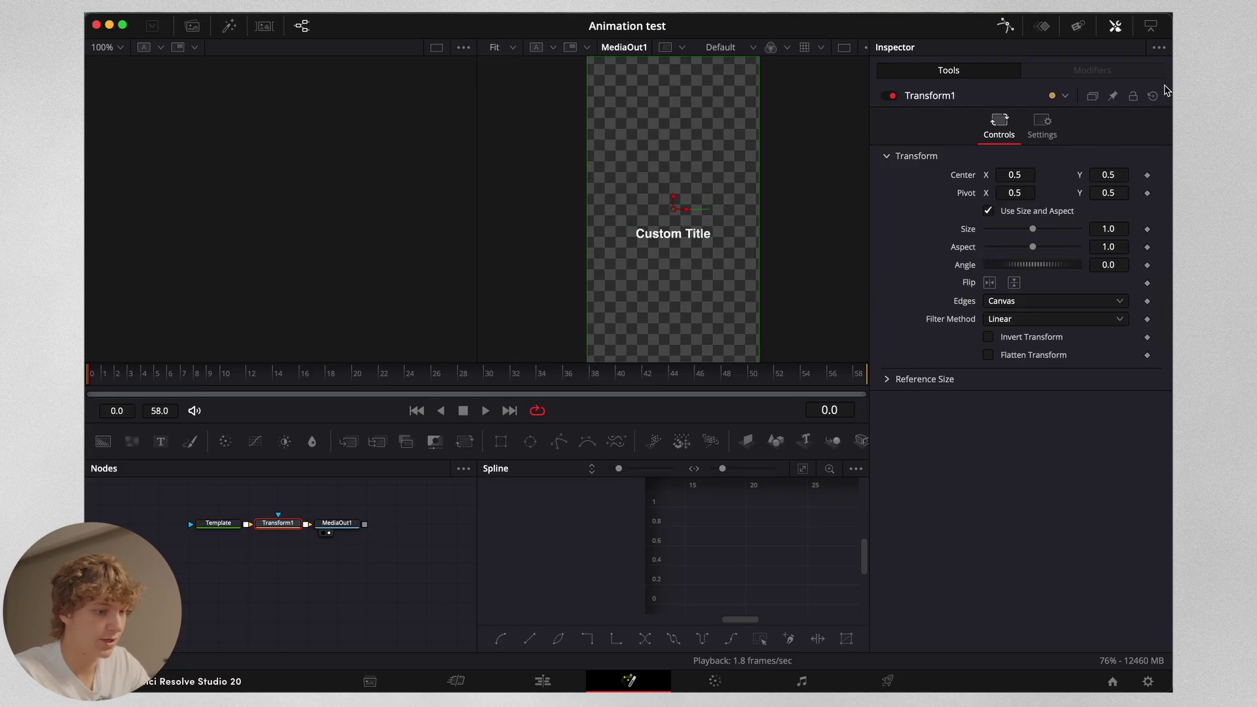
- Keyframe the Transform's Center Y from a lowered position at frame 0 to 0.5 at frame 20
{"action": "left_click_drag", "start_coordinate": [1107, 174], "coordinate": [1087, 174]}
{"action": "left_click", "coordinate": [1147, 175]}
{"action": "left_click", "coordinate": [335, 379]}
{"action": "left_click_drag", "start_coordinate": [335, 380], "coordinate": [363, 376]}
{"action": "double_click", "coordinate": [1108, 175]}
{"action": "type", "text": "0.5"}
{"action": "key", "text": "Tab"}
- Enable motion blur on Transform1 with quality 10 and a shutter angle of 360
{"action": "left_click", "coordinate": [1044, 132]}
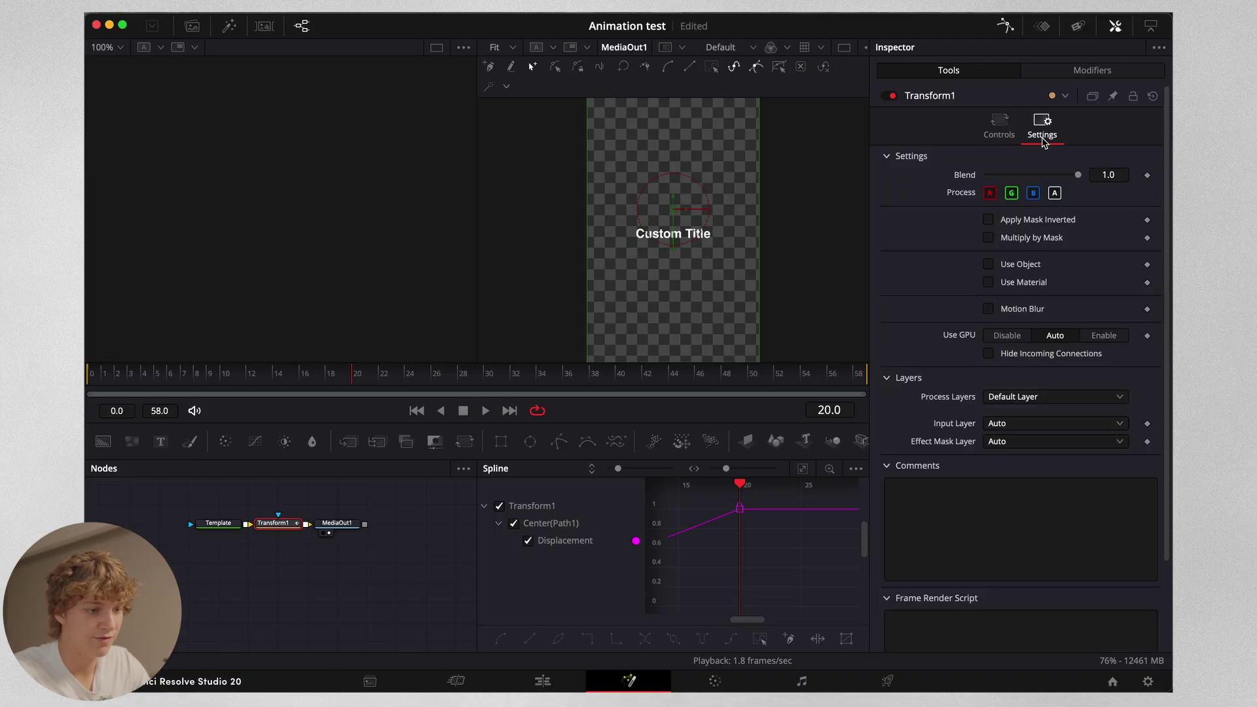
{"action": "left_click", "coordinate": [988, 309]}
{"action": "left_click_drag", "start_coordinate": [1032, 345], "coordinate": [1080, 345]}
- Fit the Transform1 displacement curve in the spline view and apply Out Cubic easing to all its keyframes
{"action": "left_click", "coordinate": [803, 469]}
{"action": "key", "text": "super+a"}
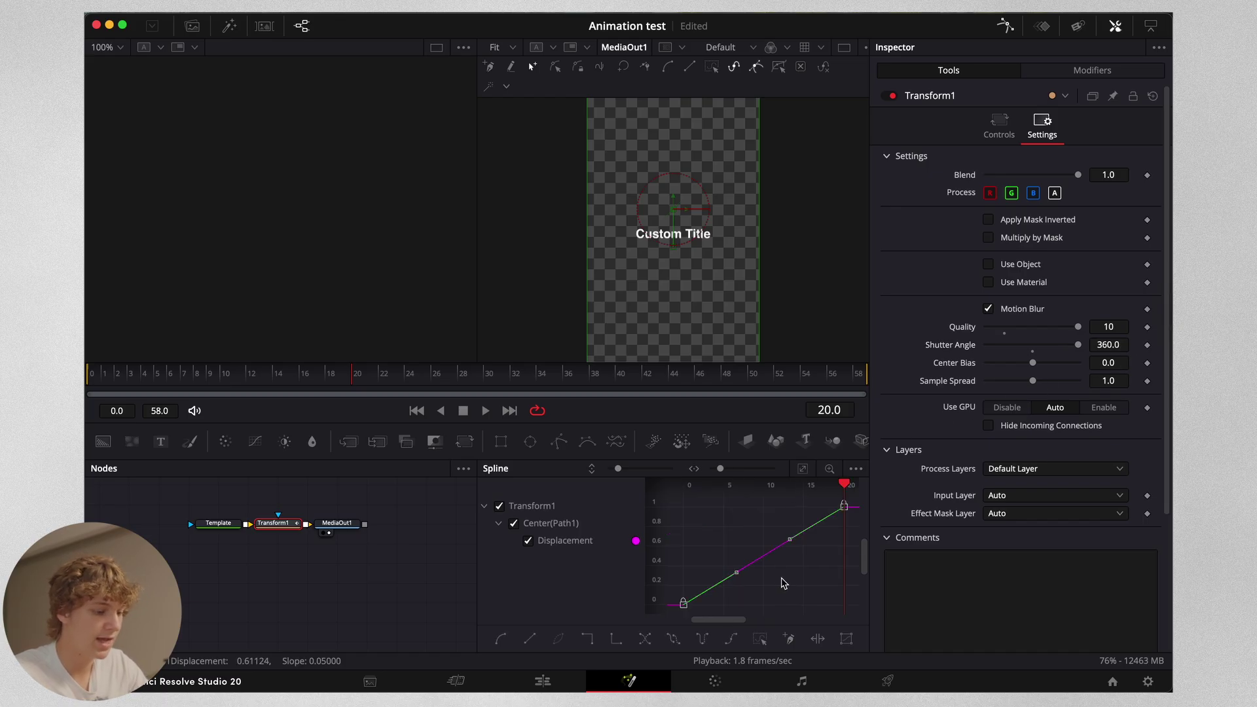
{"action": "right_click", "coordinate": [783, 583]}
{"action": "mouse_move", "coordinate": [851, 334]}
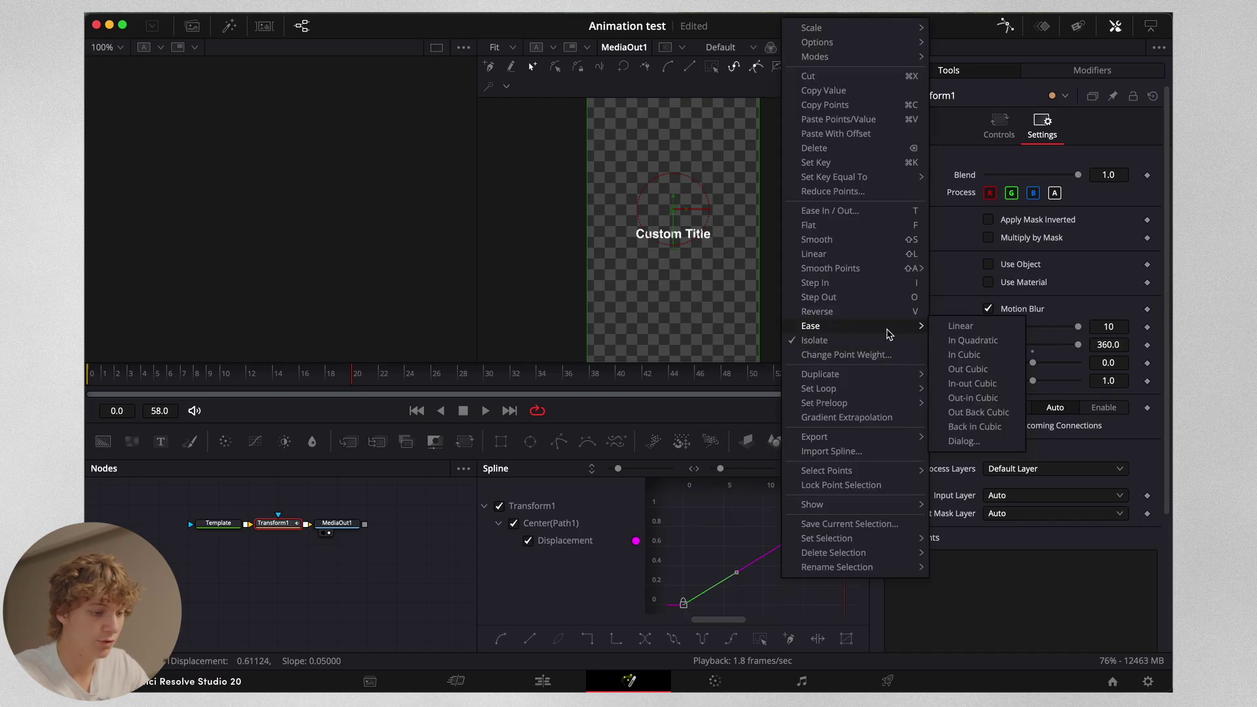
{"action": "left_click", "coordinate": [982, 372]}
- Play the title's rise animation in Fusion from frame 0
{"action": "key", "text": "space"}
{"action": "left_click", "coordinate": [106, 376]}
{"action": "key", "text": "space"}
{"action": "left_click_drag", "start_coordinate": [117, 374], "coordinate": [88, 372]}
{"action": "key", "text": "space"}
{"action": "key", "text": "space"}
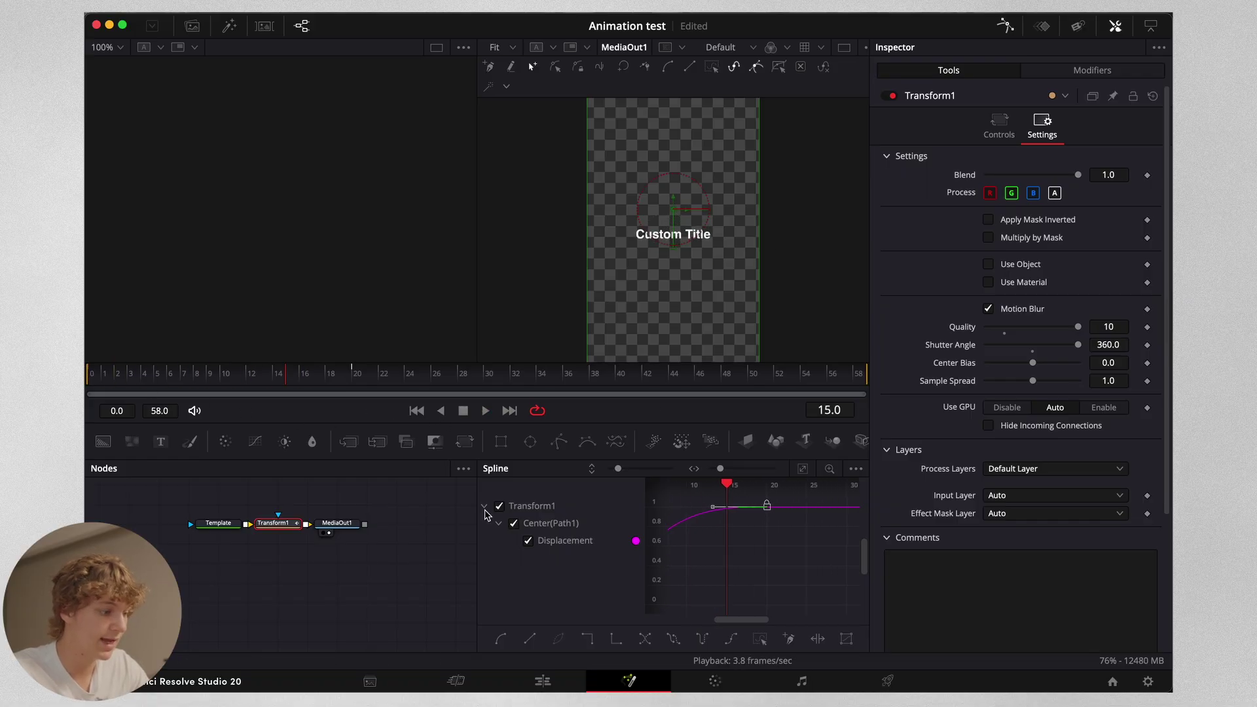
- Move MediaOut1 aside to make room and add a Blur node after Transform1
{"action": "left_click", "coordinate": [999, 124]}
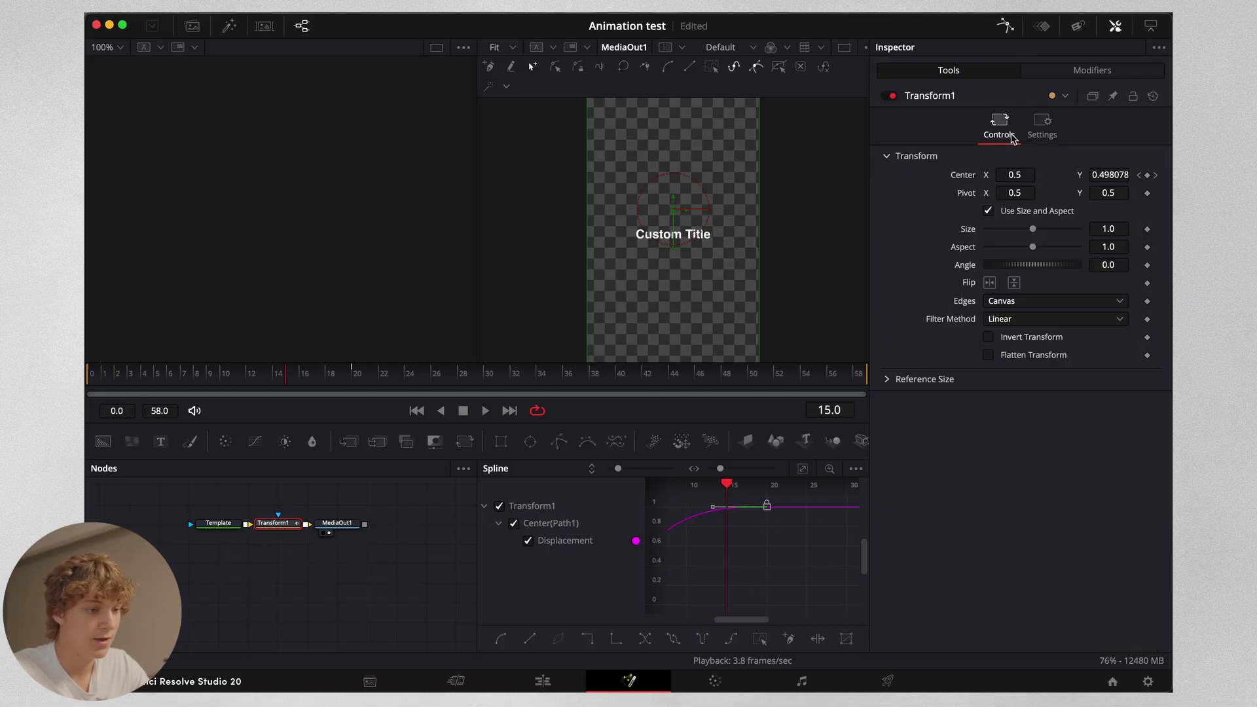
{"action": "left_click_drag", "start_coordinate": [337, 523], "coordinate": [388, 523]}
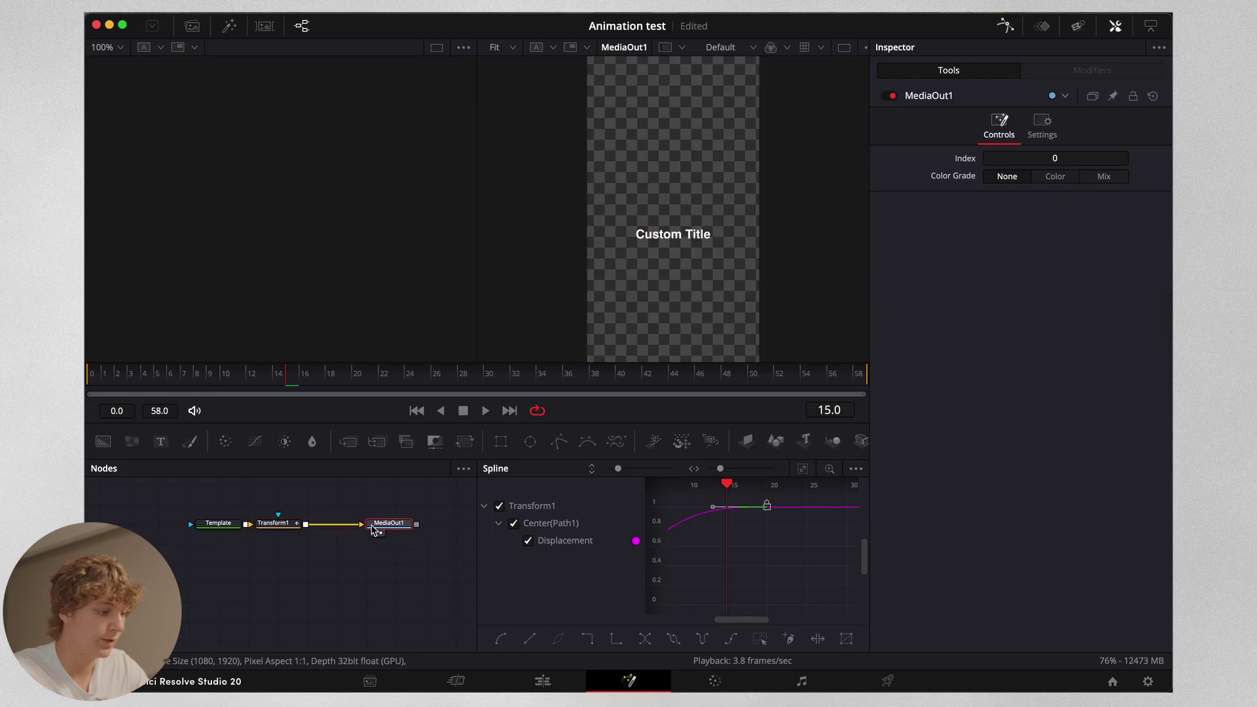
{"action": "left_click", "coordinate": [276, 526]}
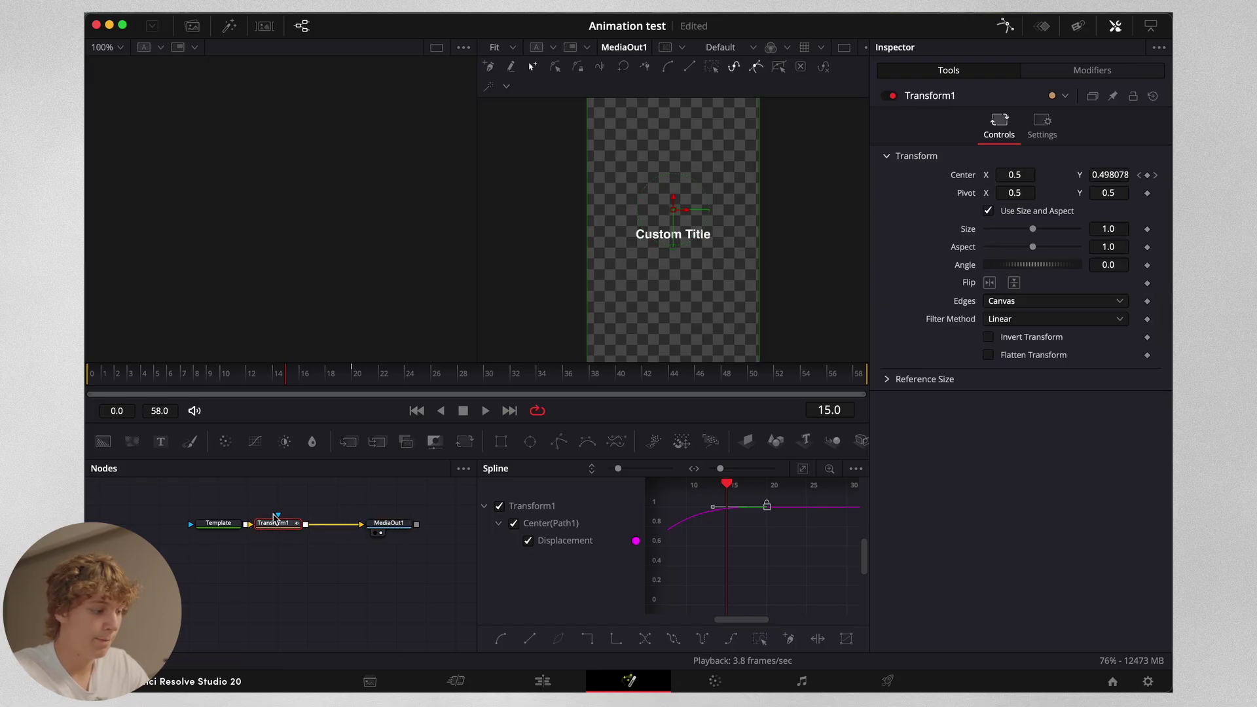
{"action": "key", "text": "shift+space"}
{"action": "type", "text": "blur"}
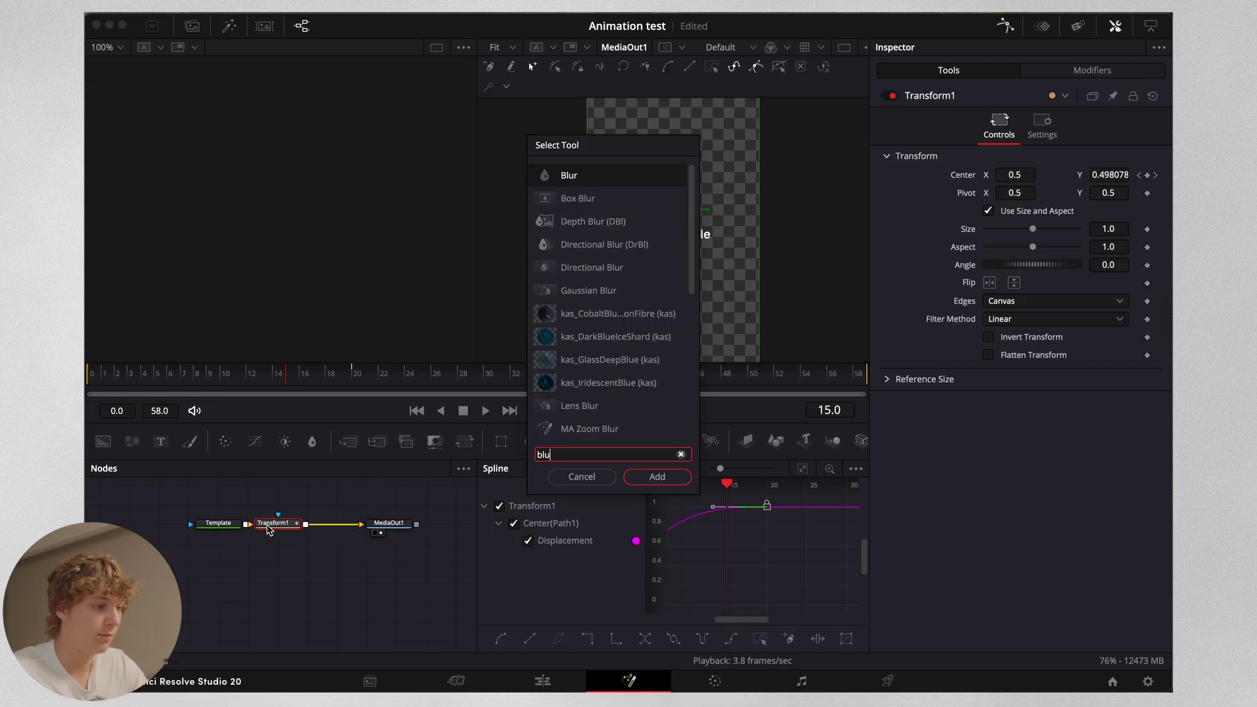
{"action": "key", "text": "Return"}
- Keyframe the Blur Size from 7.1 at frame 0 to 0 at frame 10, and preview the animation
{"action": "left_click", "coordinate": [88, 378]}
{"action": "left_click_drag", "start_coordinate": [988, 216], "coordinate": [994, 220]}
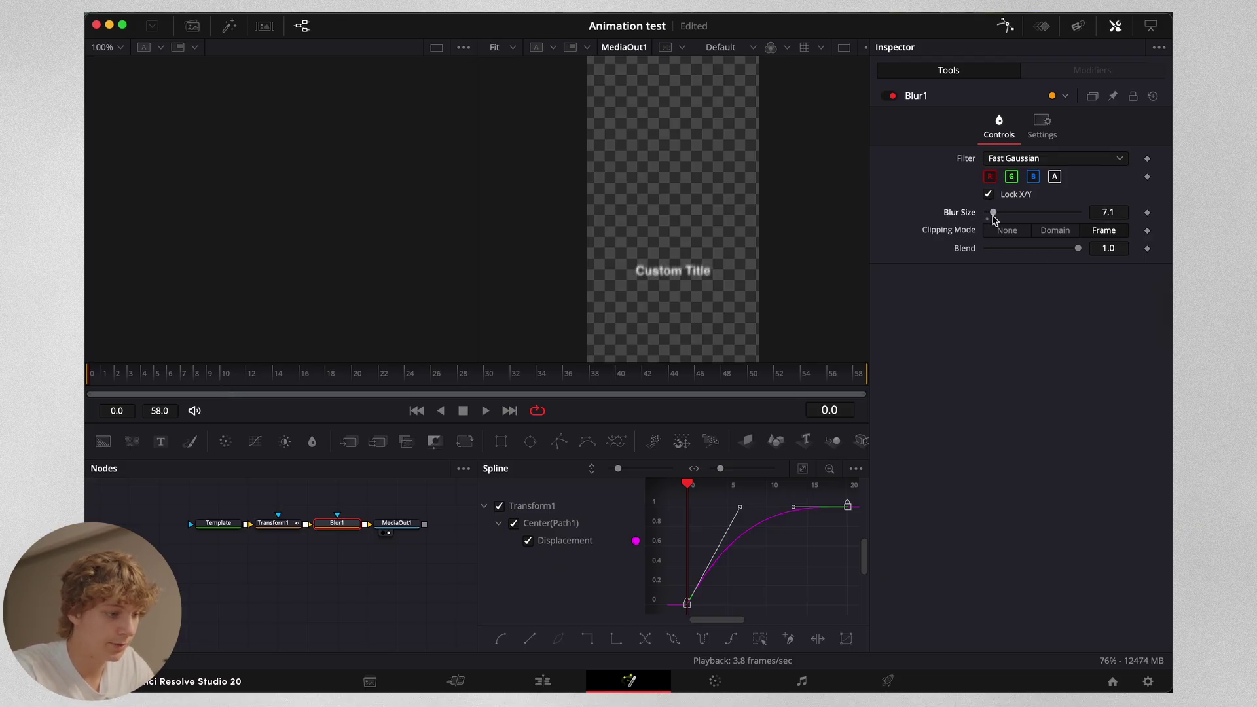
{"action": "left_click", "coordinate": [1147, 213]}
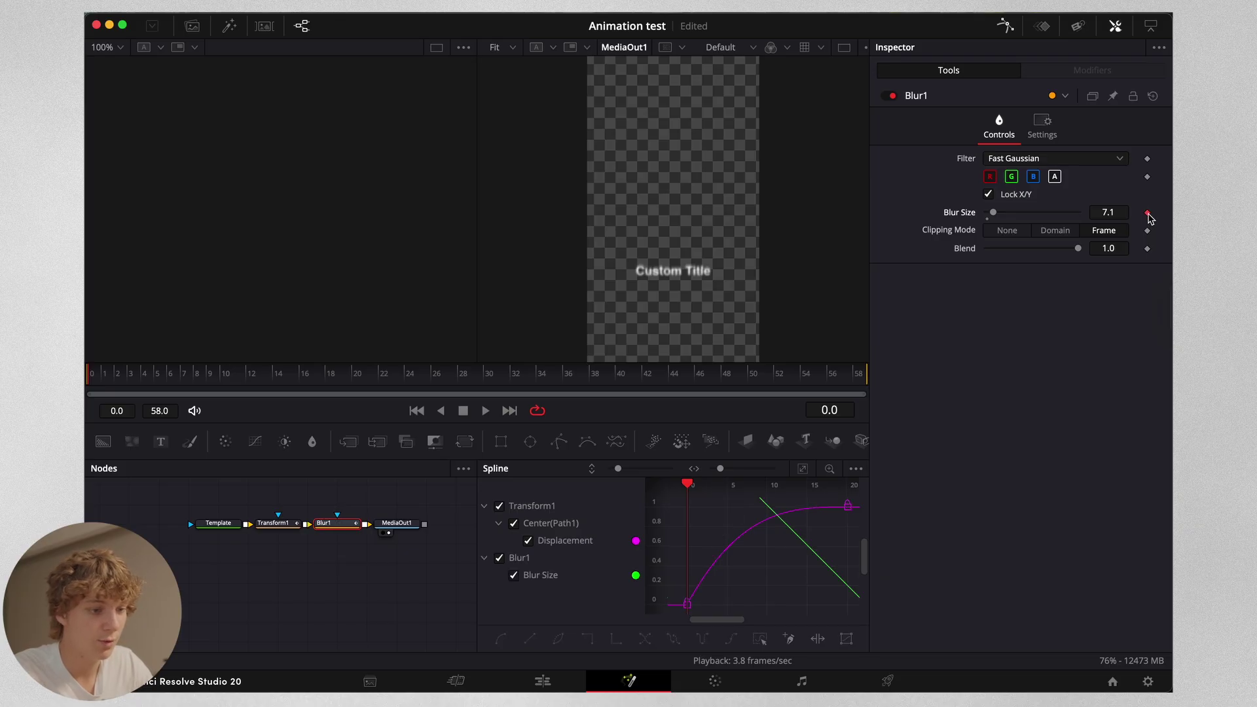
{"action": "key", "text": "Right"}
{"action": "key", "text": "Right"}
{"action": "key", "text": "Right"}
{"action": "key", "text": "Right"}
{"action": "key", "text": "Right"}
{"action": "key", "text": "Right"}
{"action": "key", "text": "Right"}
{"action": "key", "text": "Right"}
{"action": "key", "text": "Right"}
{"action": "key", "text": "Right"}
{"action": "left_click_drag", "start_coordinate": [993, 212], "coordinate": [982, 212]}
{"action": "key", "text": "space"}
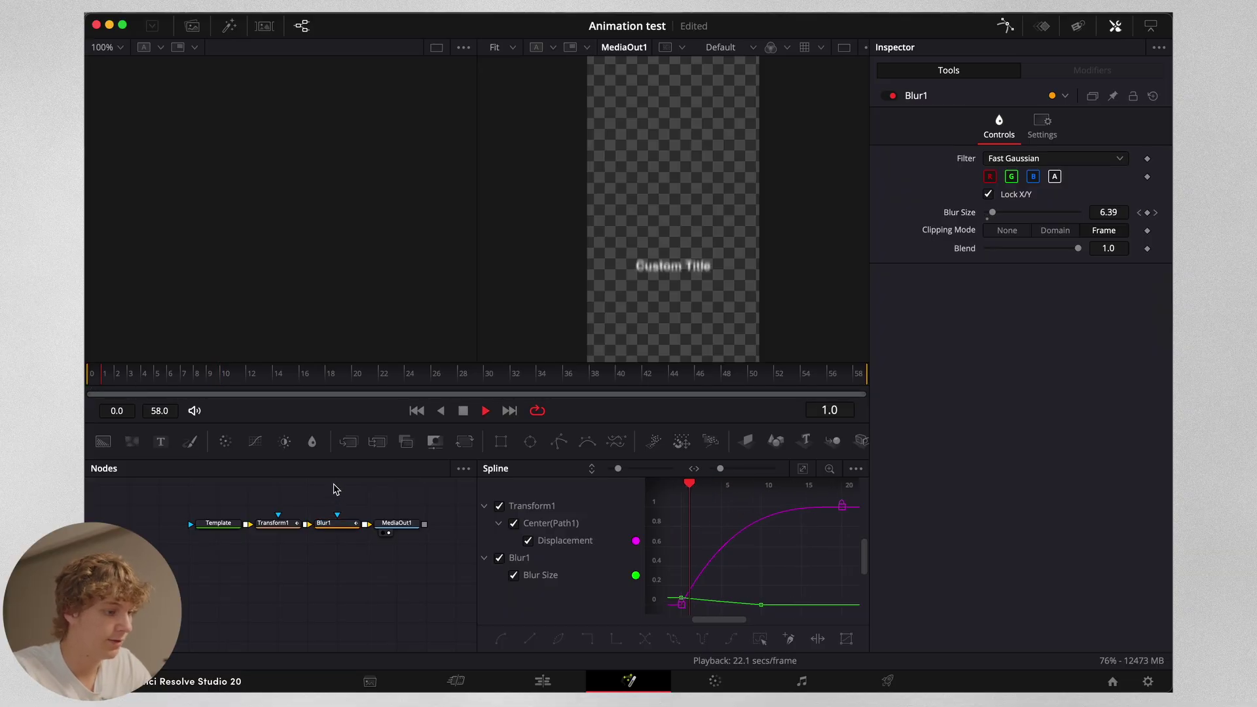
- Back on the Edit page, move the animated Text+ title down to V4 and return the playhead to its start
{"action": "left_click", "coordinate": [543, 681]}
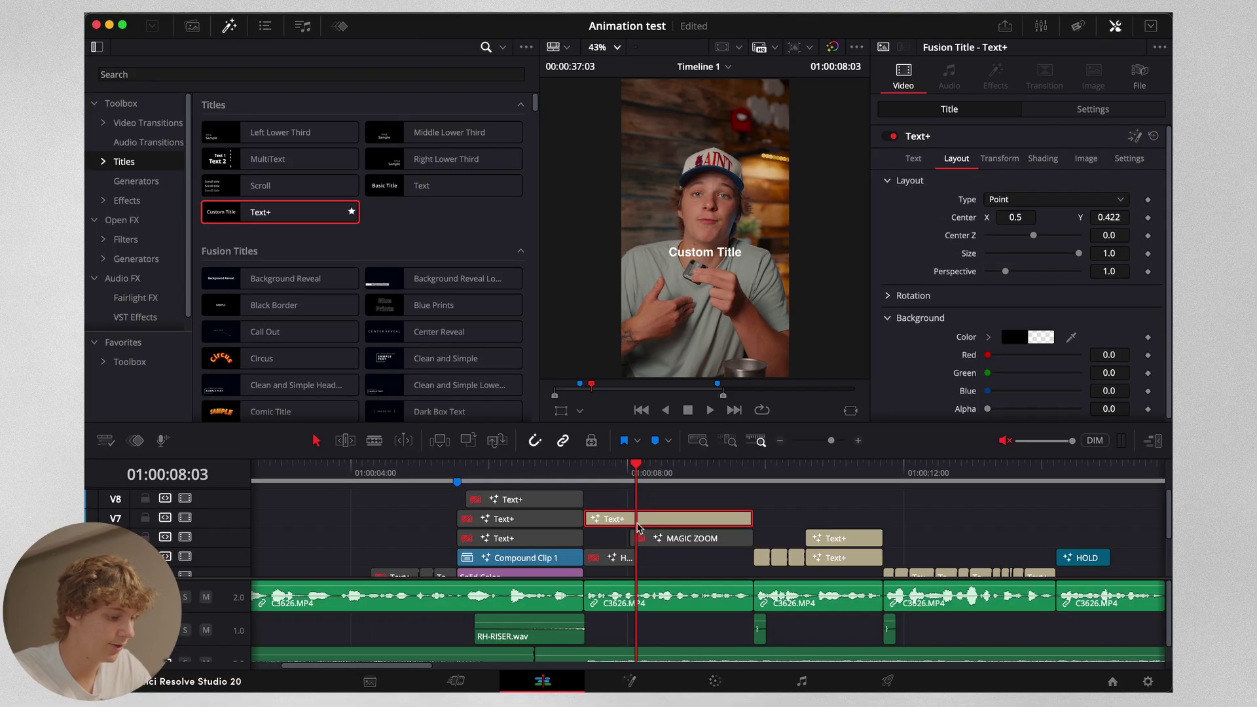
{"action": "left_click_drag", "start_coordinate": [651, 519], "coordinate": [651, 574]}
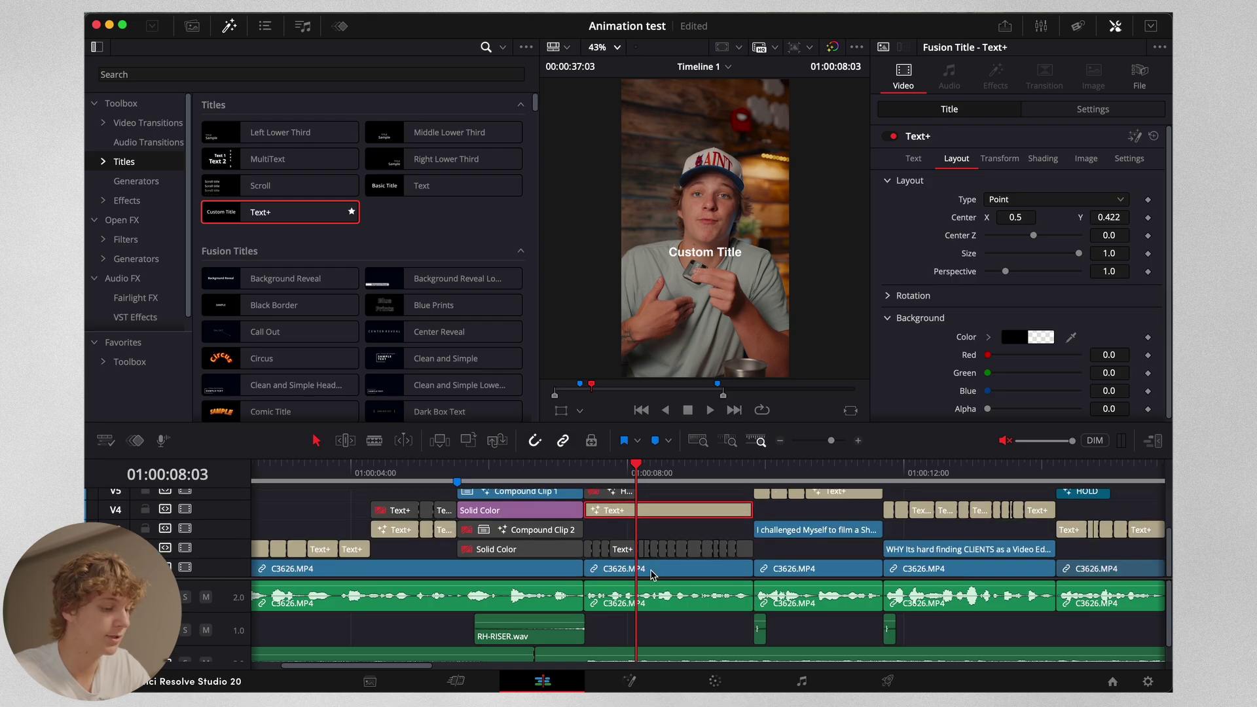
{"action": "left_click", "coordinate": [593, 480]}
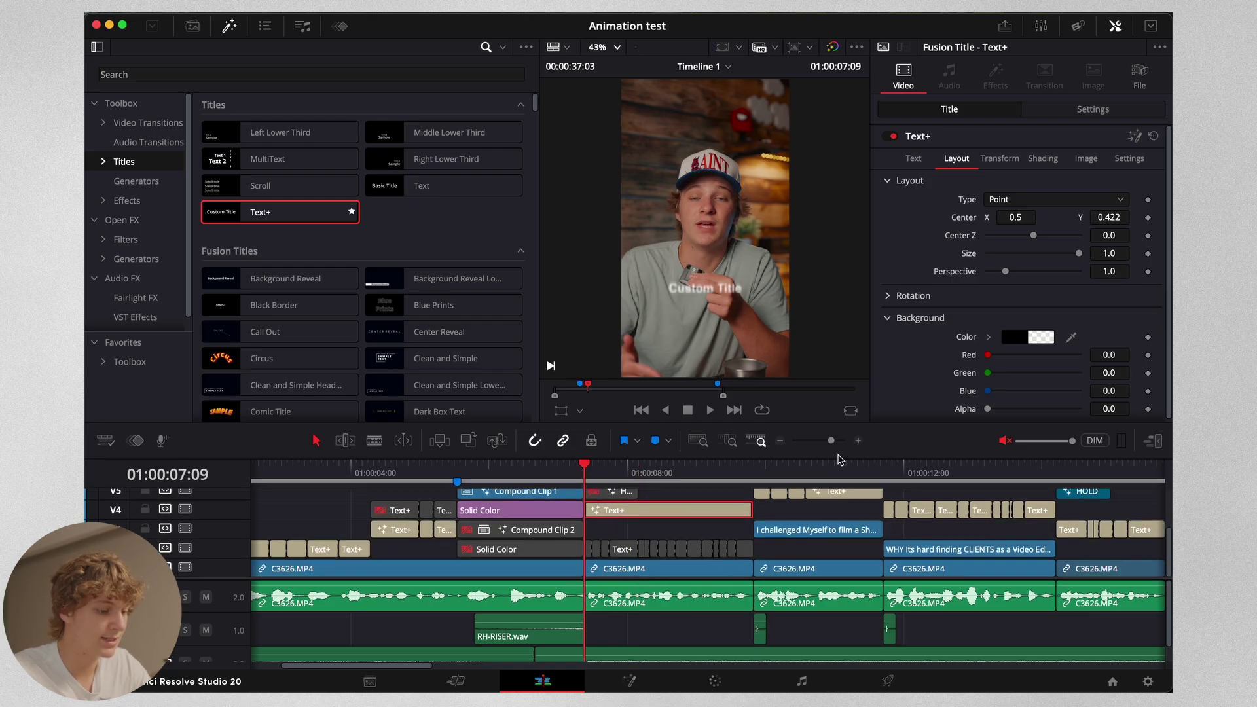
- Unmute the audio, play to the end of the first spoken word, and split the V4 title at 01:00:07:12
{"action": "left_click", "coordinate": [1006, 441]}
{"action": "left_click", "coordinate": [858, 440]}
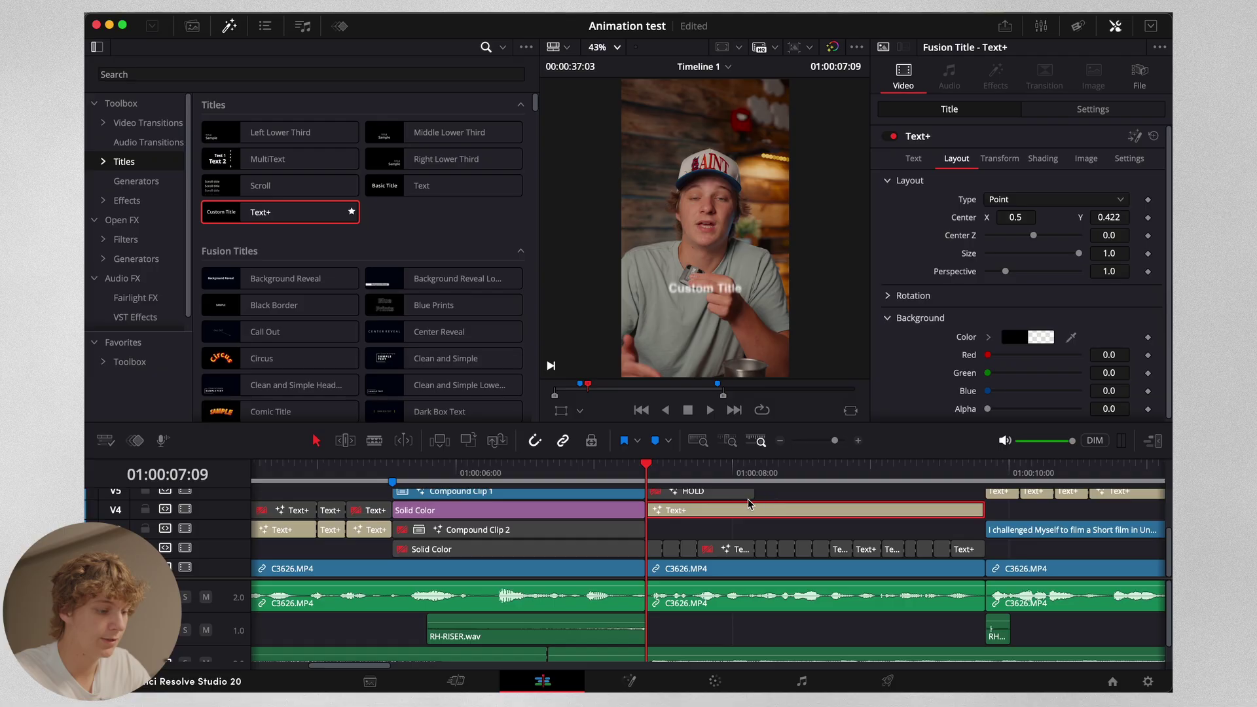
{"action": "key", "text": "space"}
{"action": "key", "text": "XF86AudioRaiseVolume"}
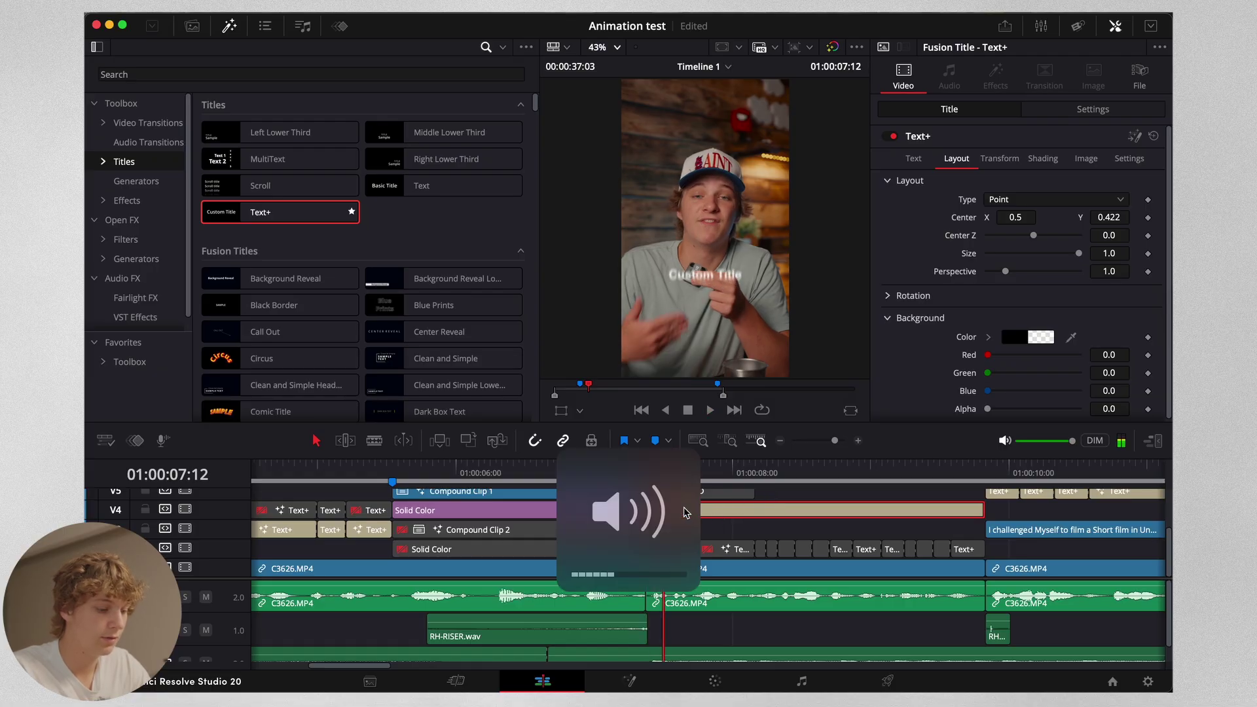
{"action": "key", "text": "super+b"}
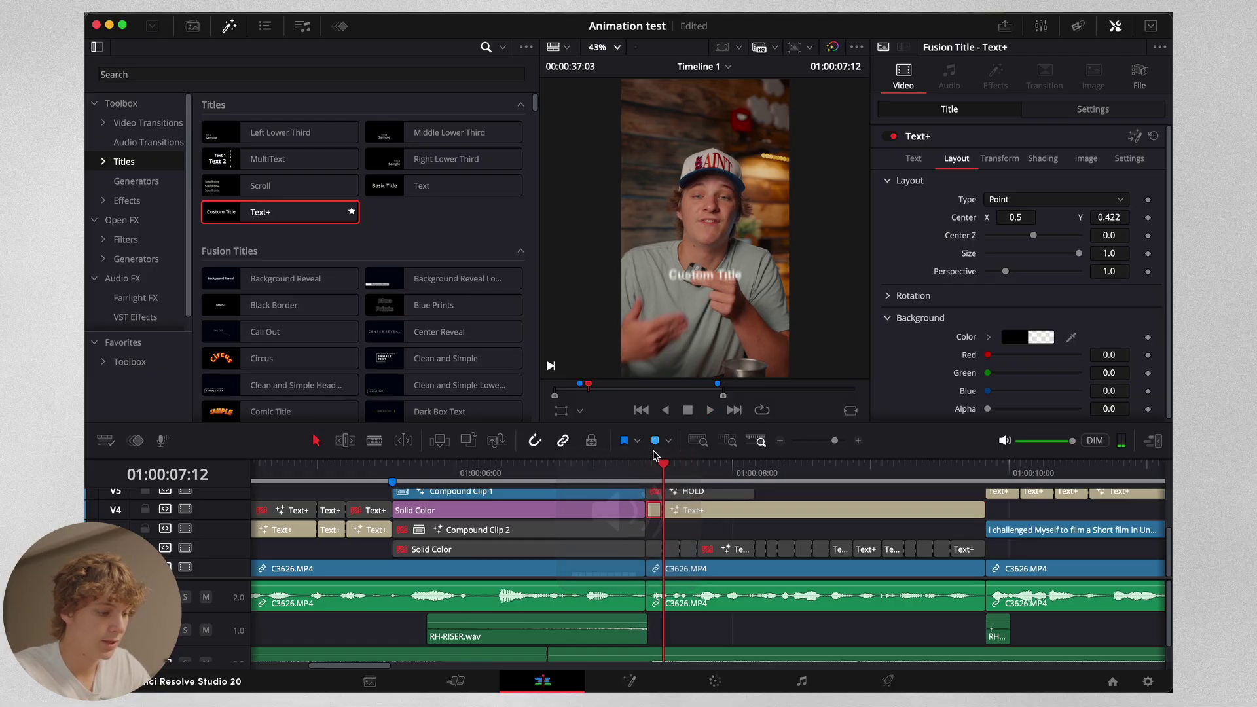
- Set the text of the first short title segment on V4 to "And"
{"action": "left_click_drag", "start_coordinate": [650, 462], "coordinate": [658, 483]}
{"action": "left_click", "coordinate": [913, 158]}
{"action": "type", "text": "And"}
- Try splitting the remaining V4 title at each spoken word, captioning the segments with words such as "Possible" and "Me", and play them back
{"action": "left_click", "coordinate": [672, 514]}
{"action": "key", "text": "space"}
{"action": "key", "text": "space"}
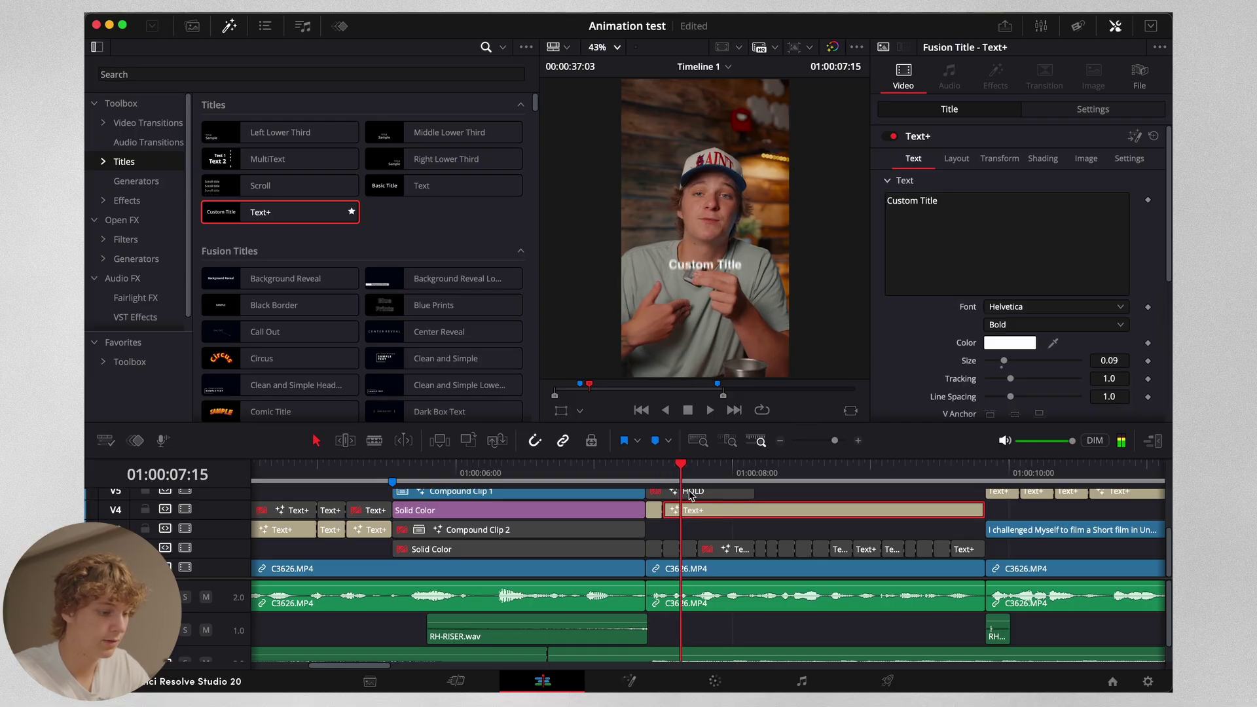
{"action": "key", "text": "super+b"}
{"action": "left_click", "coordinate": [975, 206]}
{"action": "key", "text": "super+a"}
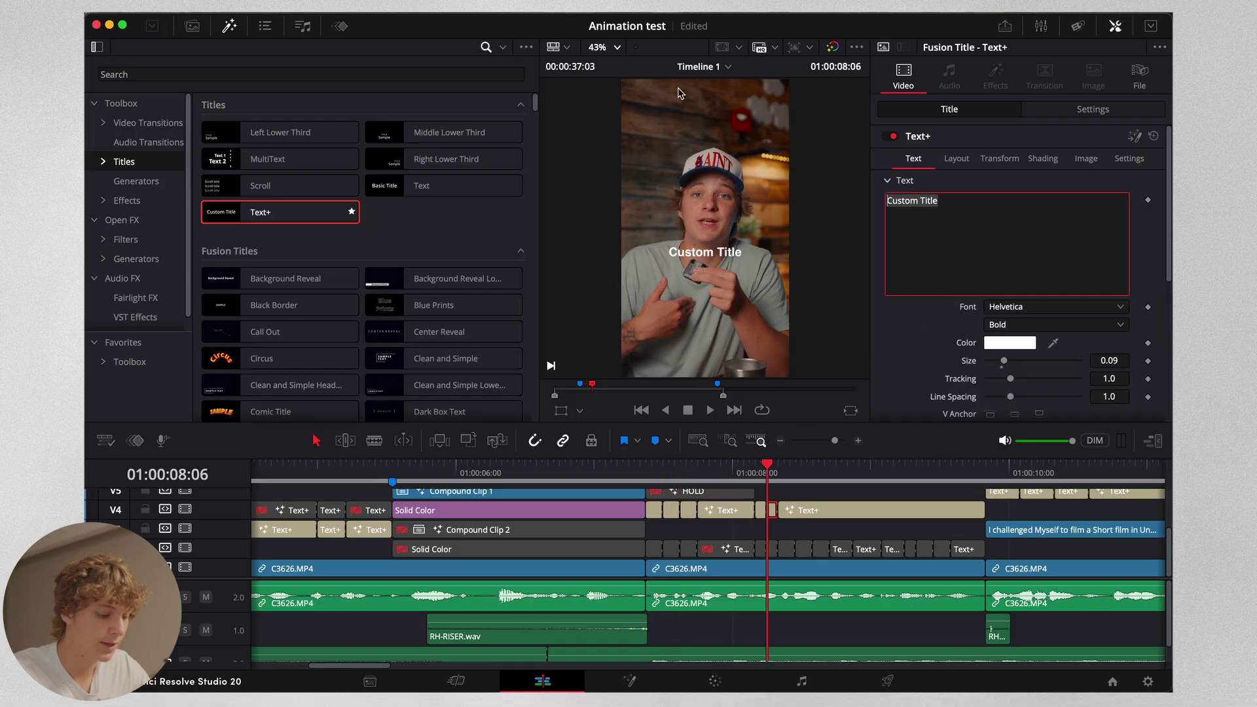
{"action": "type", "text": "Me"}
{"action": "left_click_drag", "start_coordinate": [768, 469], "coordinate": [590, 470]}
{"action": "key", "text": "space"}
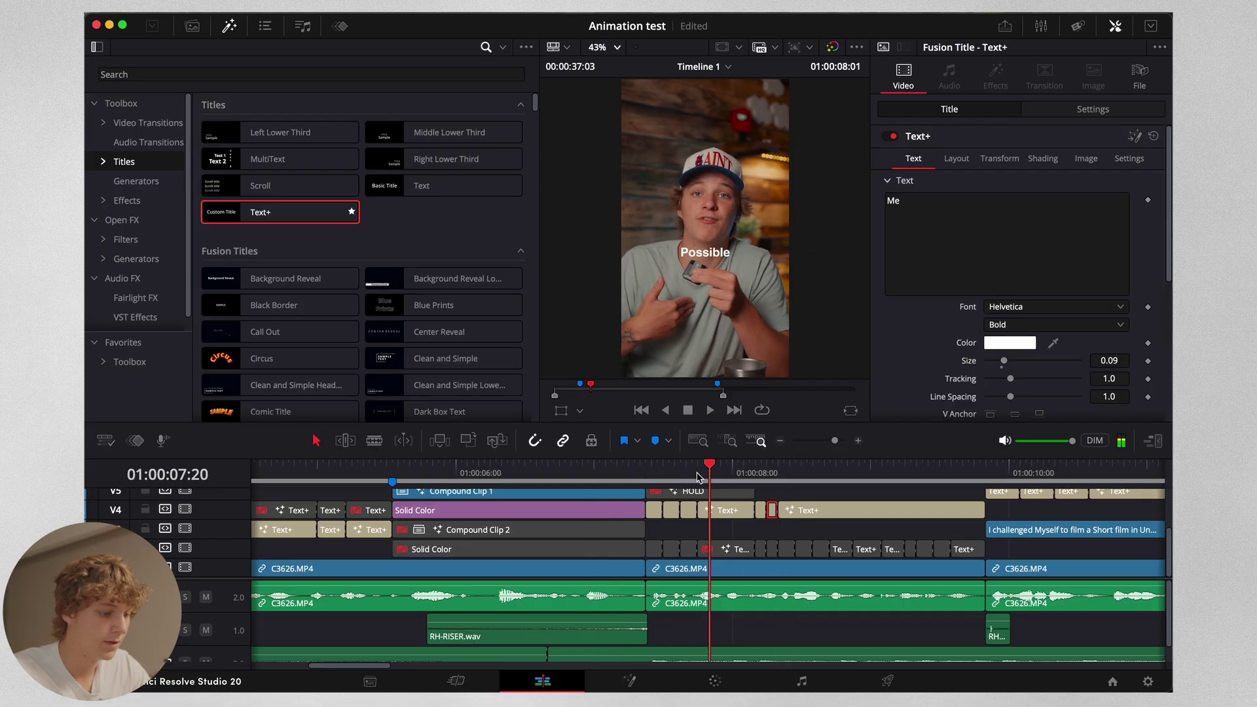
{"action": "key", "text": "space"}
- Delete all V4 caption titles after "And" and lengthen the remaining "And" title over most of the talking-head clip
{"action": "left_click", "coordinate": [850, 517]}
{"action": "key", "text": "Delete"}
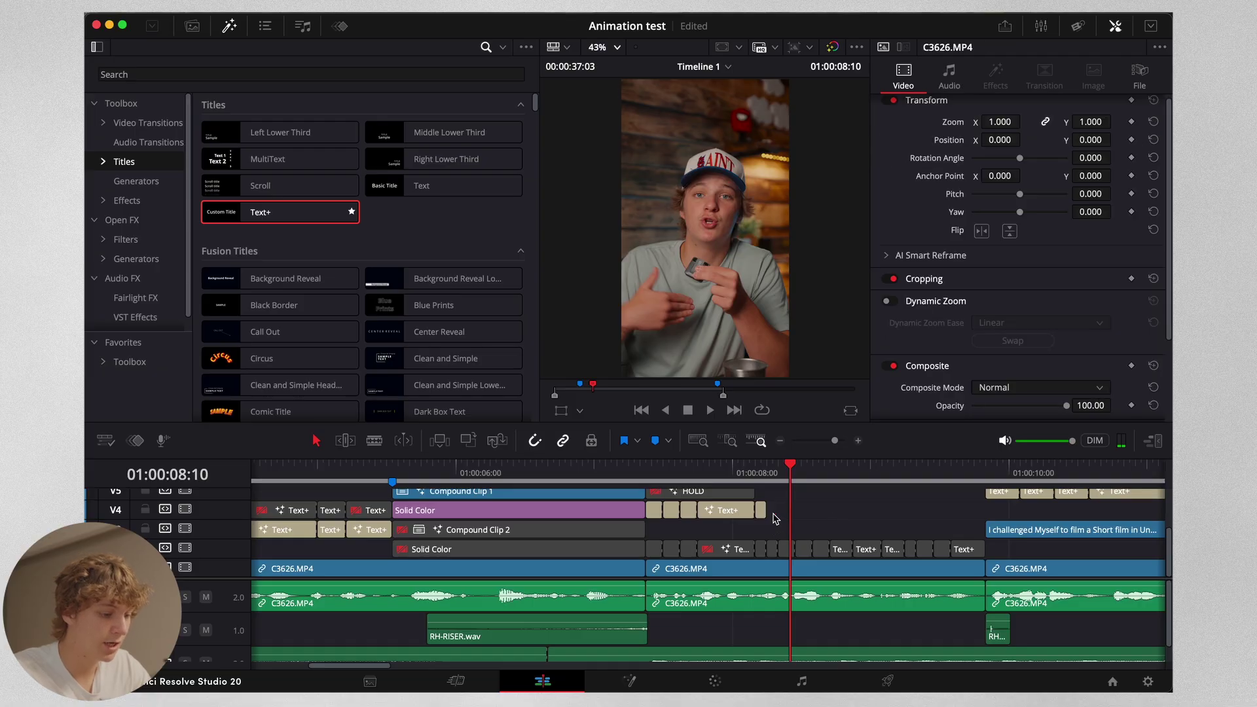
{"action": "left_click_drag", "start_coordinate": [825, 503], "coordinate": [674, 509]}
{"action": "key", "text": "BackSpace"}
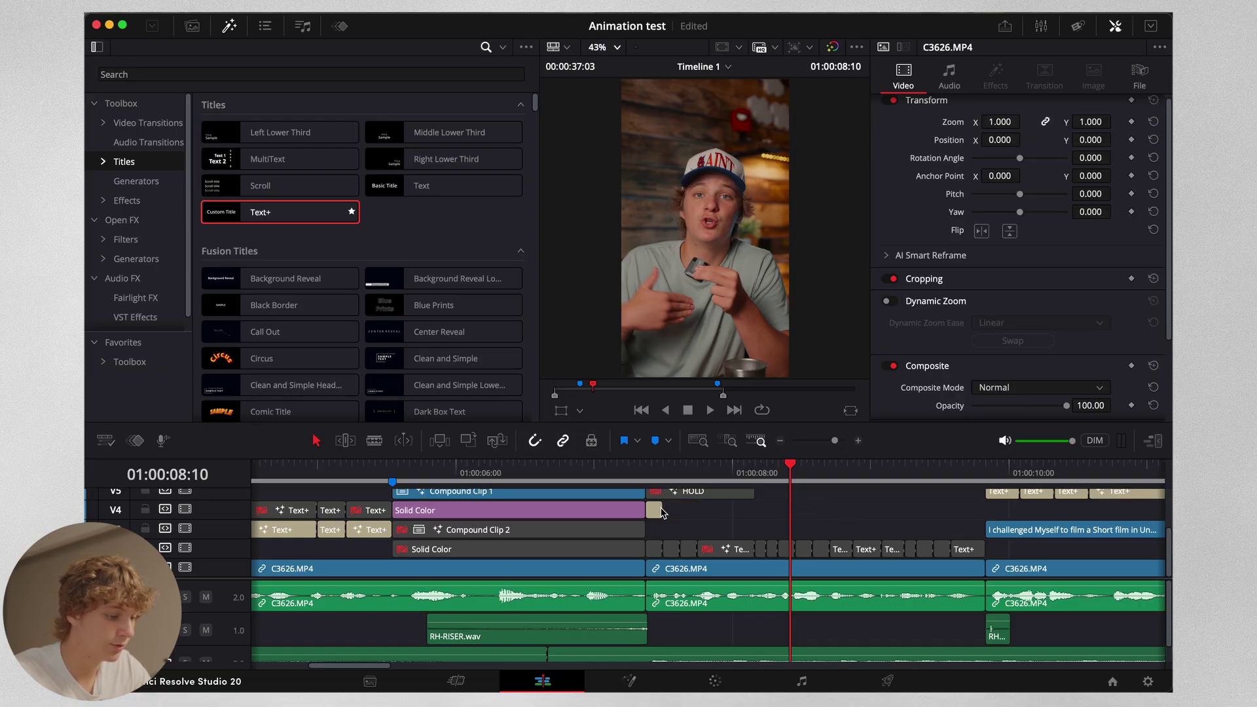
{"action": "left_click", "coordinate": [858, 440]}
{"action": "left_click_drag", "start_coordinate": [491, 513], "coordinate": [932, 514]}
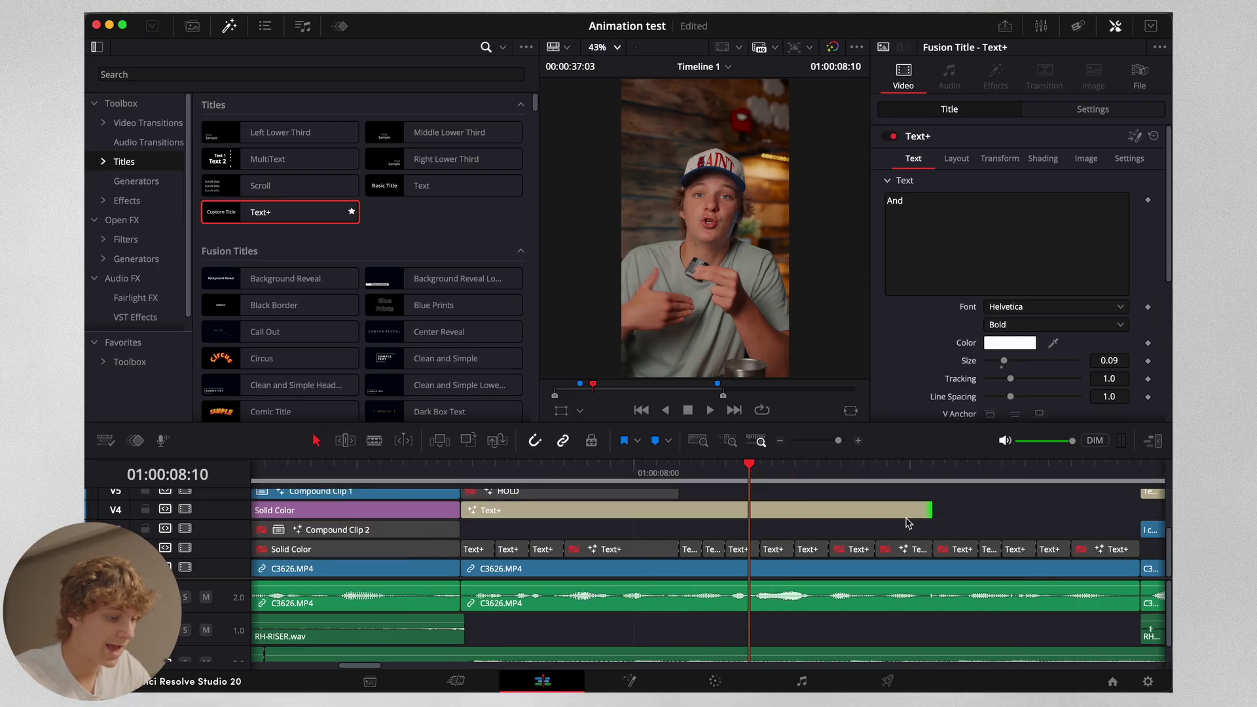
- Keyframe the "And" title's Shading opacity at 0.0 on its first frame, 01:00:07:09, and advance the playhead slightly
{"action": "left_click_drag", "start_coordinate": [727, 474], "coordinate": [461, 480]}
{"action": "left_click", "coordinate": [501, 513]}
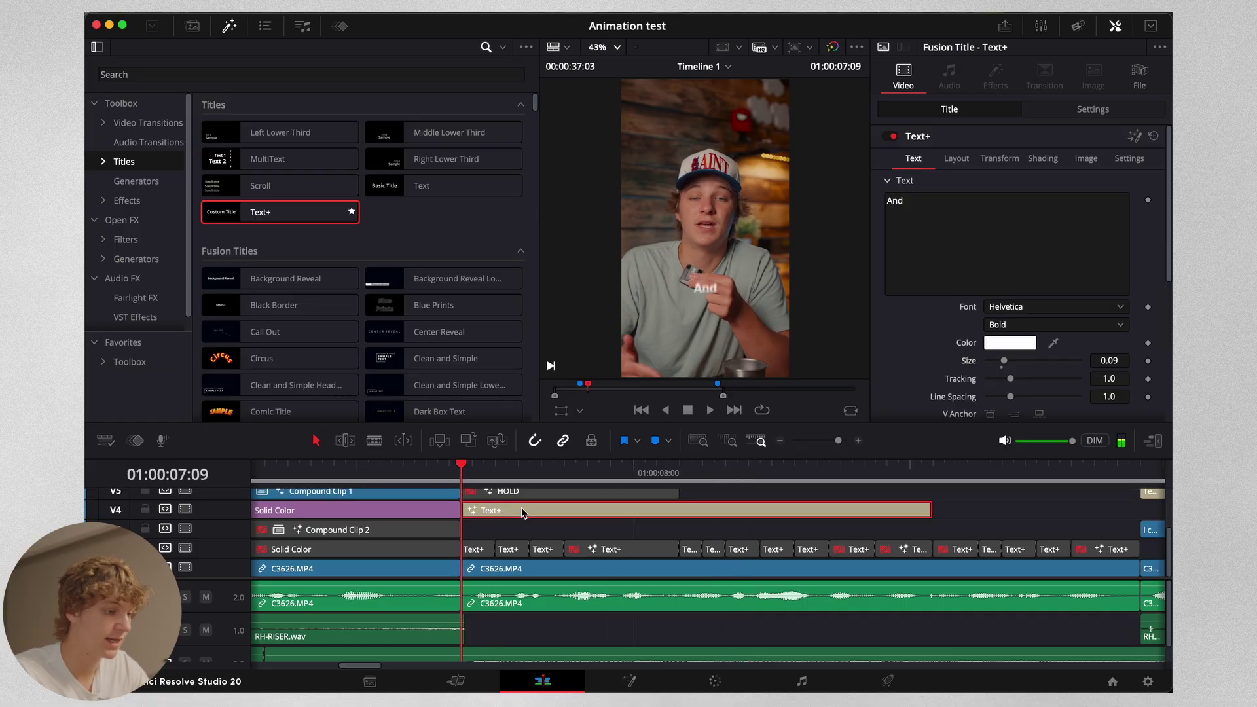
{"action": "left_click", "coordinate": [1042, 158]}
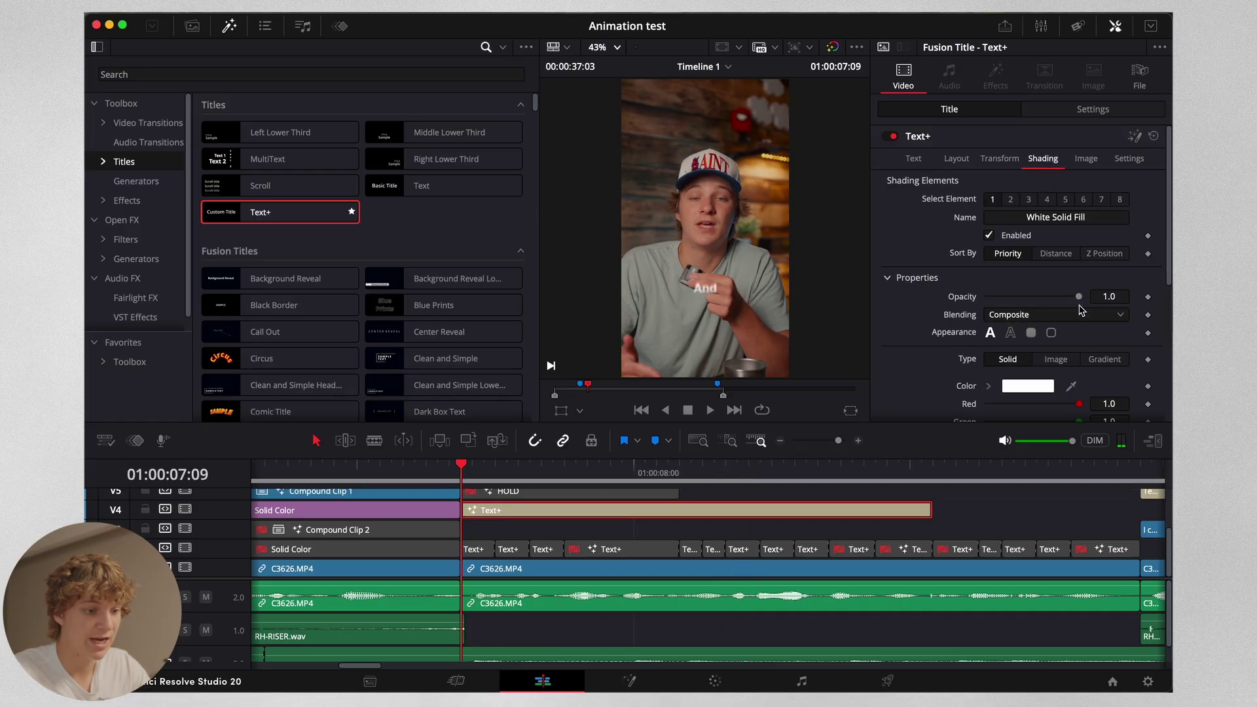
{"action": "left_click_drag", "start_coordinate": [1080, 297], "coordinate": [878, 300]}
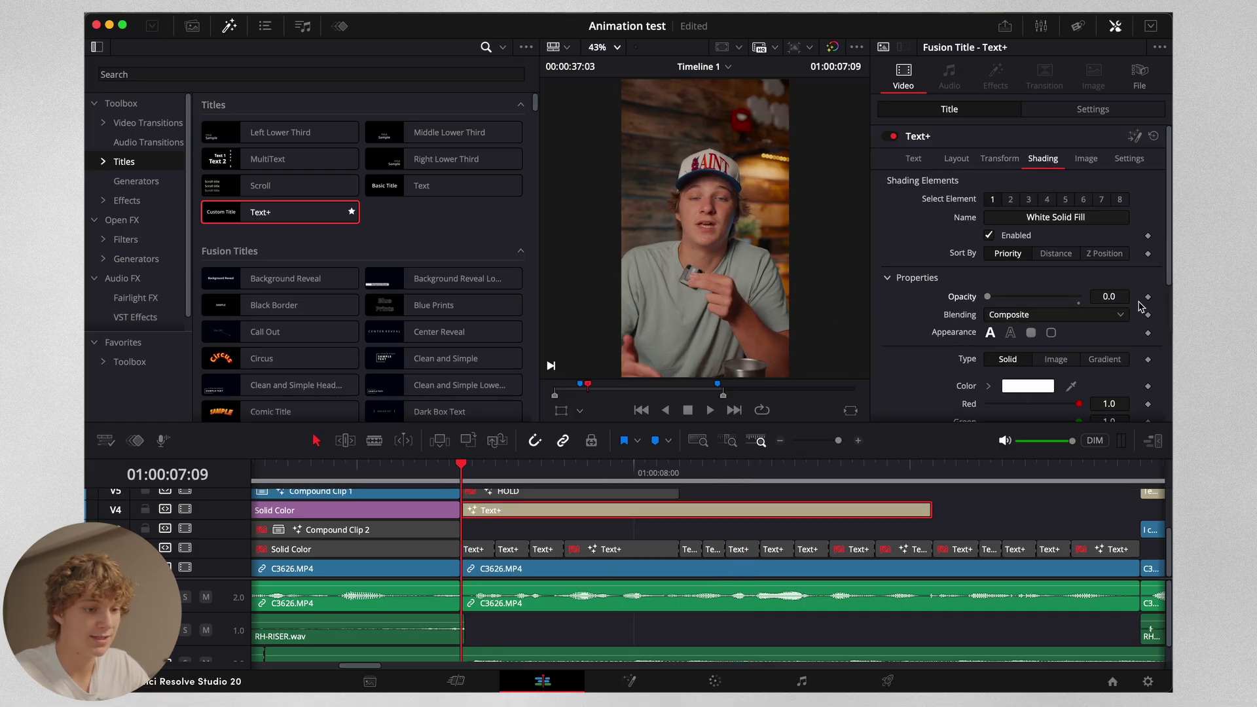
{"action": "key", "text": "Right"}
{"action": "key", "text": "Right"}
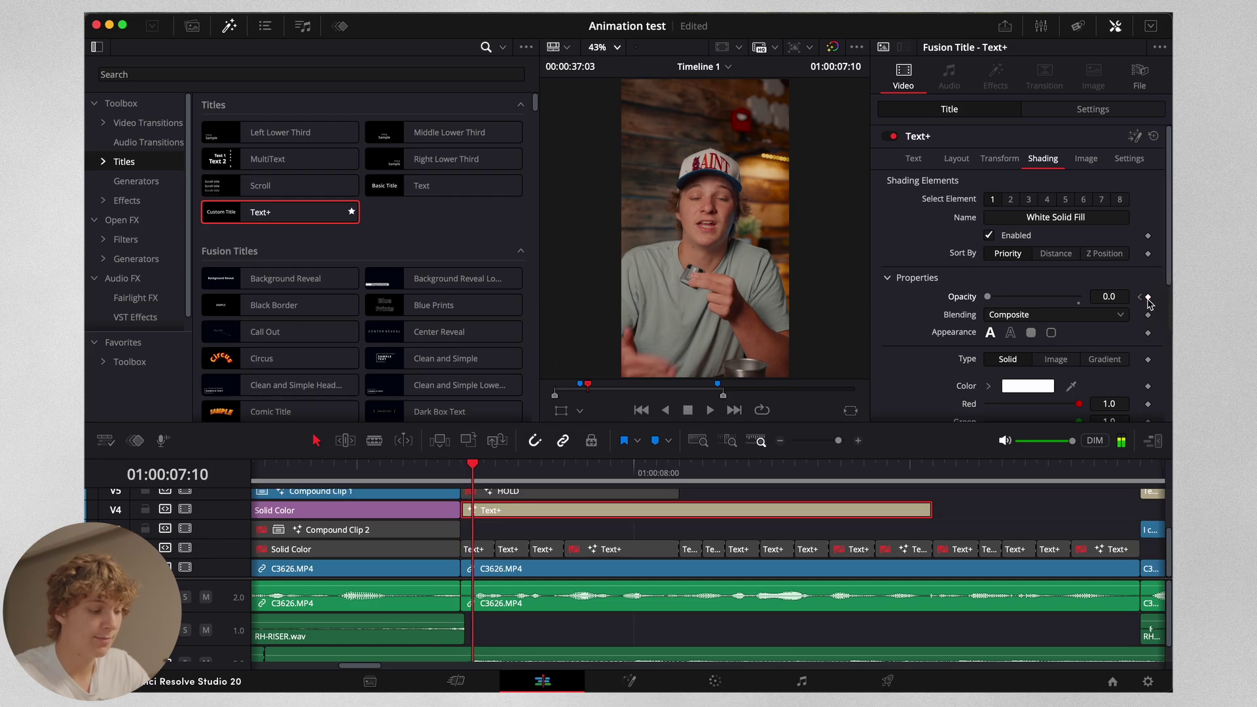
- Raise the title's Shading opacity to 1.0 just after its start, step through the fade-in frames, and return to 01:00:07:09
{"action": "left_click_drag", "start_coordinate": [997, 303], "coordinate": [1103, 312]}
{"action": "key", "text": "Right"}
{"action": "key", "text": "Right"}
{"action": "key", "text": "Right"}
{"action": "key", "text": "Right"}
{"action": "key", "text": "Right"}
{"action": "key", "text": "Right"}
{"action": "key", "text": "Right"}
{"action": "key", "text": "Right"}
{"action": "key", "text": "Right"}
{"action": "key", "text": "Right"}
{"action": "key", "text": "Right"}
{"action": "left_click", "coordinate": [460, 475]}
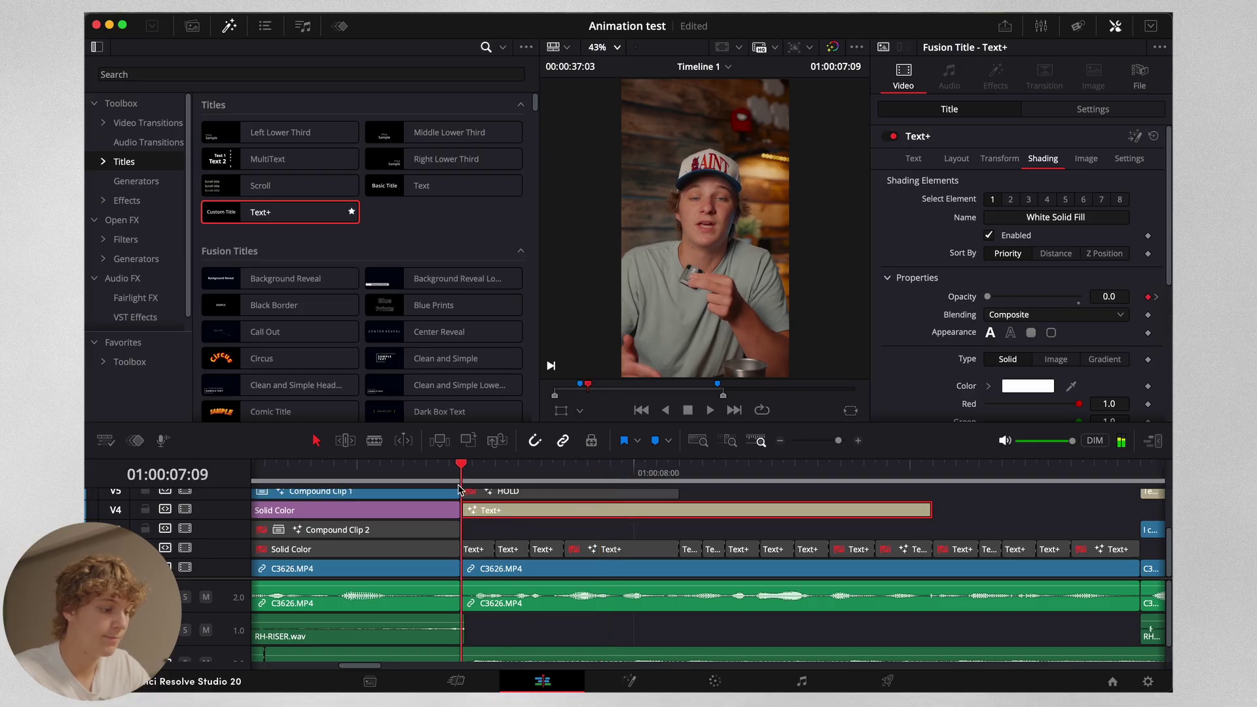
- Extend the "And" title on V4 to the end of the talking-head clip and play its fade-in
{"action": "left_click", "coordinate": [779, 441]}
{"action": "left_click_drag", "start_coordinate": [777, 510], "coordinate": [873, 518]}
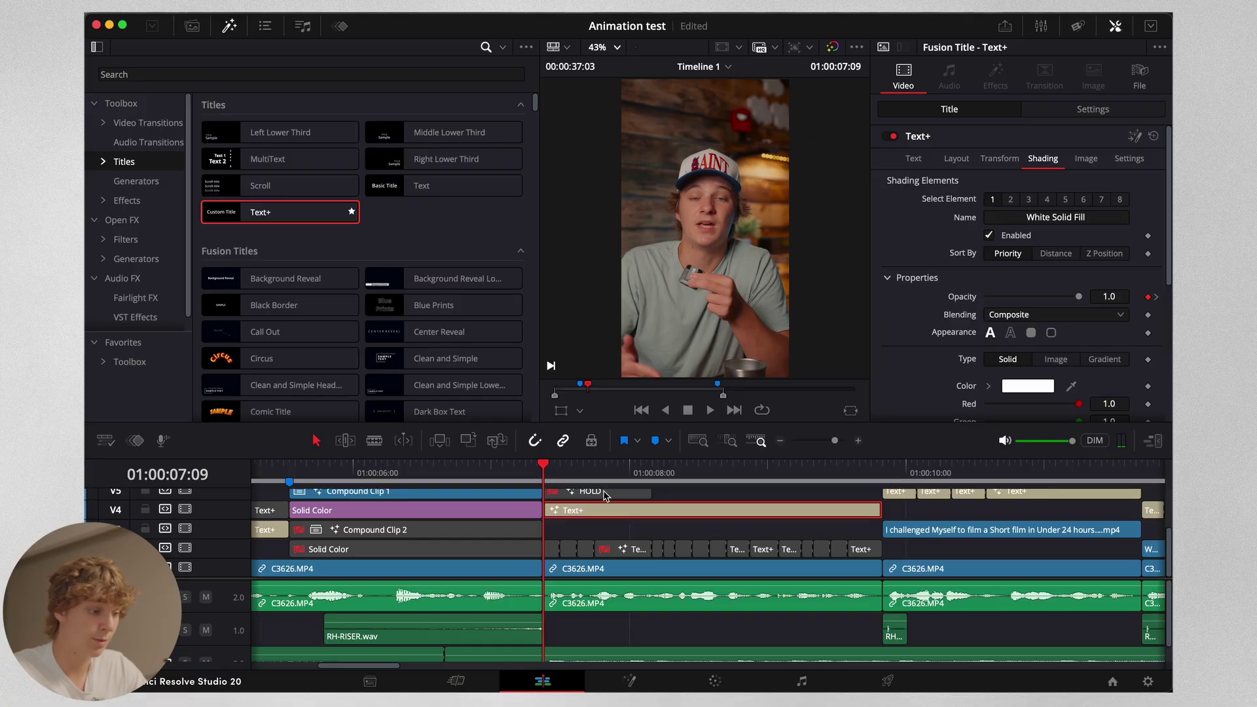
{"action": "key", "text": "space"}
{"action": "key", "text": "space"}
{"action": "left_click_drag", "start_coordinate": [583, 467], "coordinate": [542, 468]}
- Split the V4 title at the end of each spoken word and set the fourth segment's text to "Possible"
{"action": "left_click", "coordinate": [857, 441]}
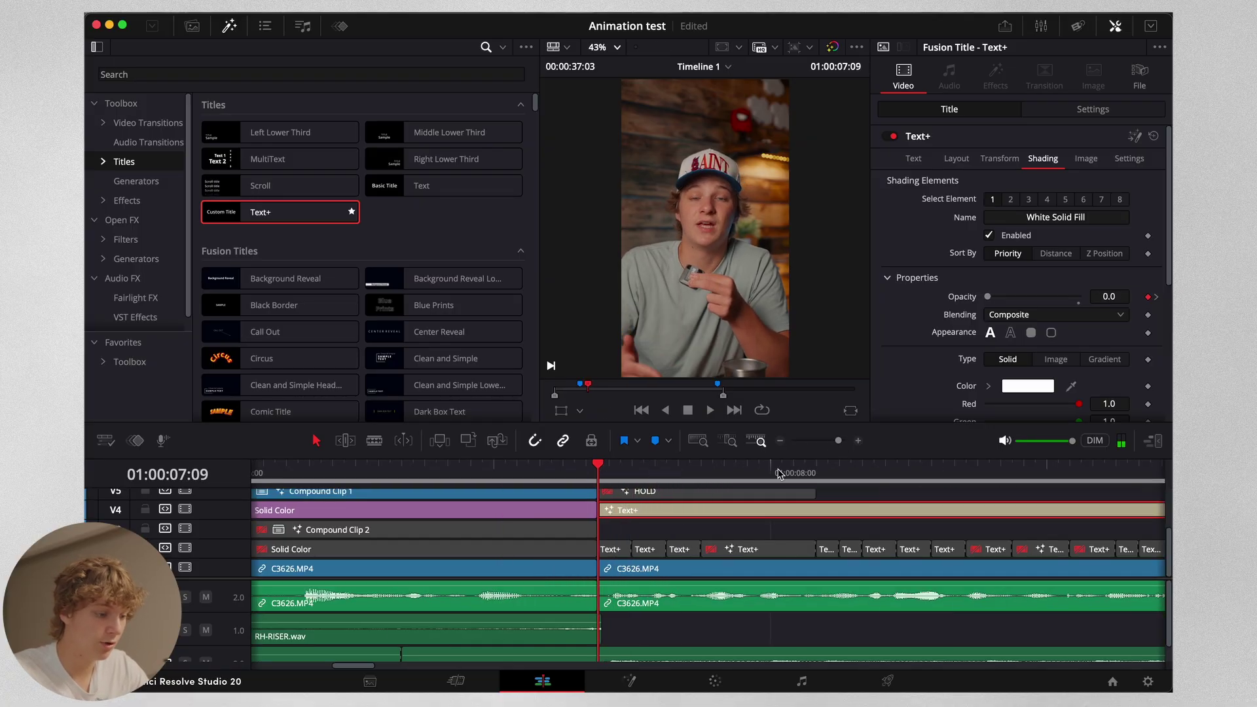
{"action": "left_click", "coordinate": [625, 472]}
{"action": "left_click", "coordinate": [633, 471]}
{"action": "key", "text": "super+b"}
{"action": "left_click", "coordinate": [610, 464]}
{"action": "left_click", "coordinate": [918, 159]}
{"action": "left_click_drag", "start_coordinate": [988, 234], "coordinate": [659, 81]}
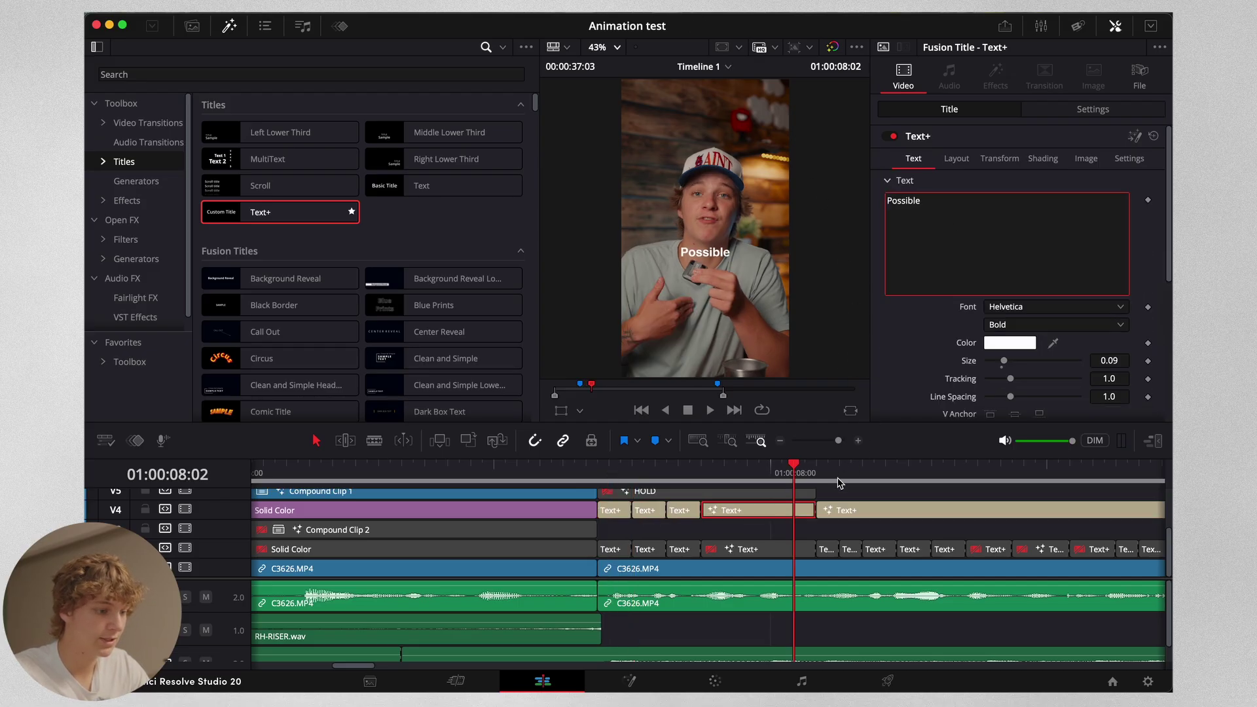
- Play back the word-by-word captions on V4 from just before the first word
{"action": "left_click", "coordinate": [665, 468]}
{"action": "left_click_drag", "start_coordinate": [665, 471], "coordinate": [608, 469]}
{"action": "key", "text": "space"}
{"action": "left_click", "coordinate": [575, 470]}
{"action": "key", "text": "space"}
{"action": "key", "text": "space"}
- Change the "Possible" title's text color to bright yellow
{"action": "left_click", "coordinate": [781, 440]}
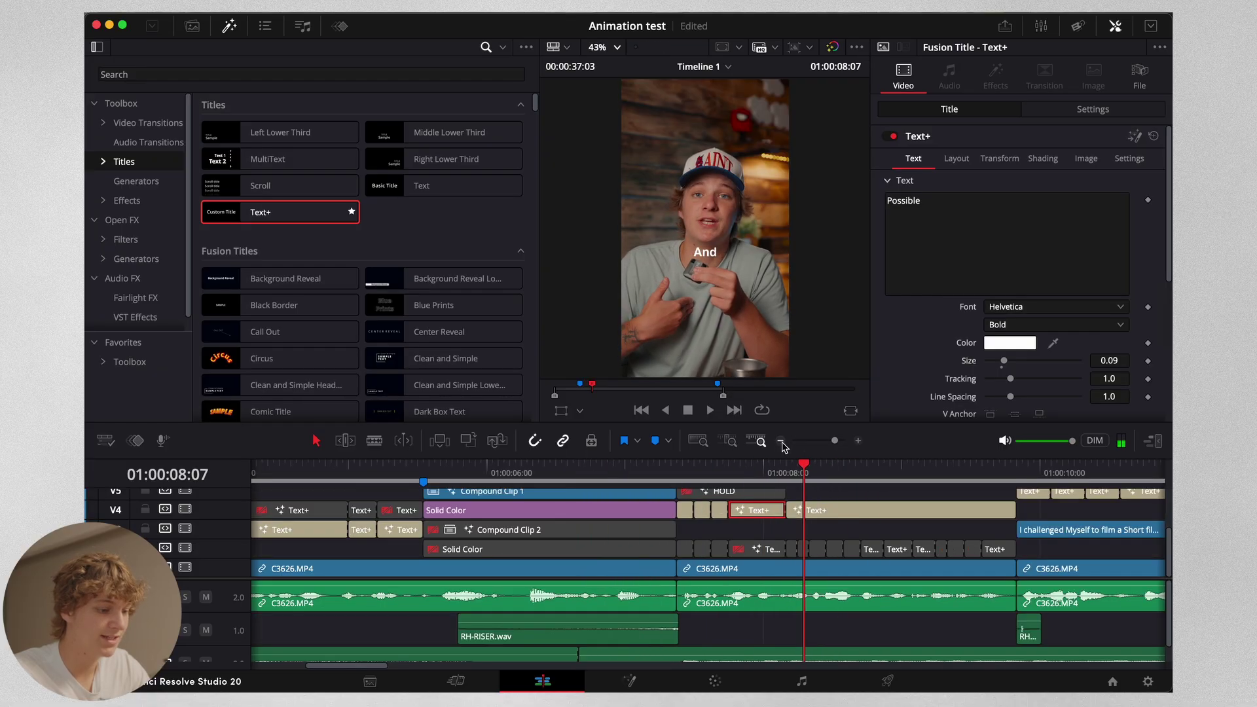
{"action": "left_click", "coordinate": [782, 442]}
{"action": "left_click", "coordinate": [777, 517]}
{"action": "left_click", "coordinate": [739, 470]}
{"action": "left_click", "coordinate": [733, 510]}
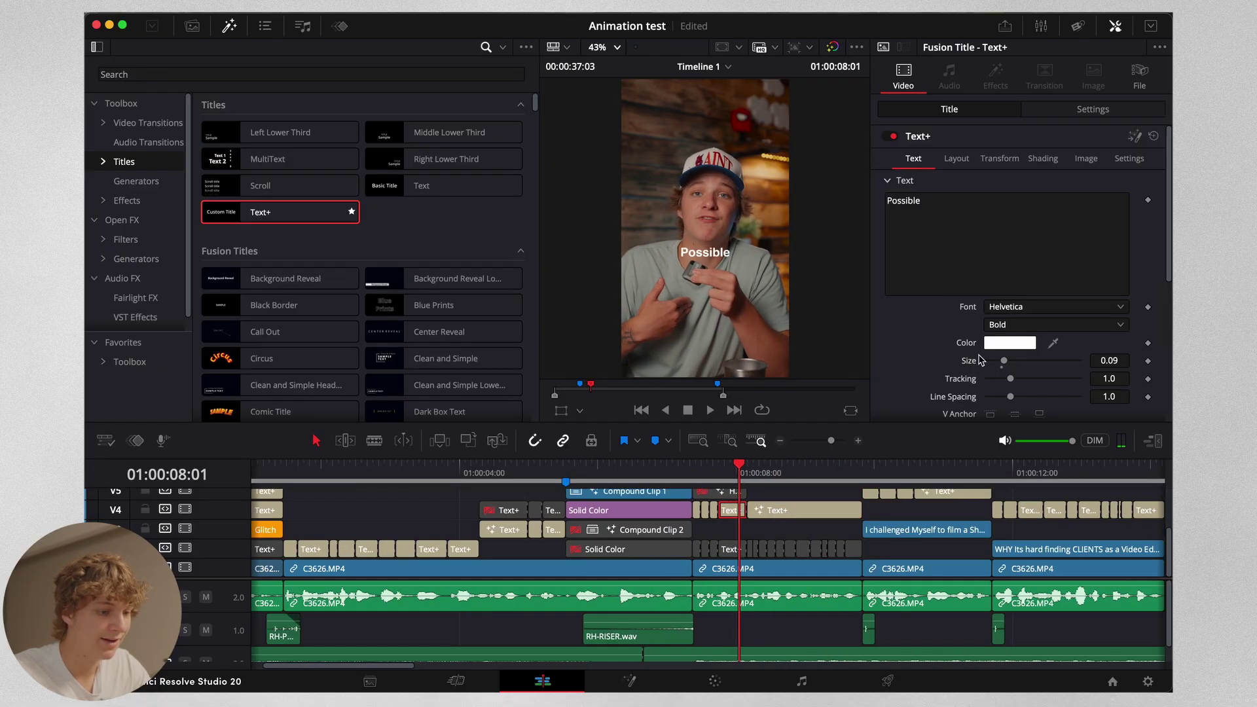
{"action": "left_click", "coordinate": [1001, 346]}
{"action": "left_click", "coordinate": [441, 441]}
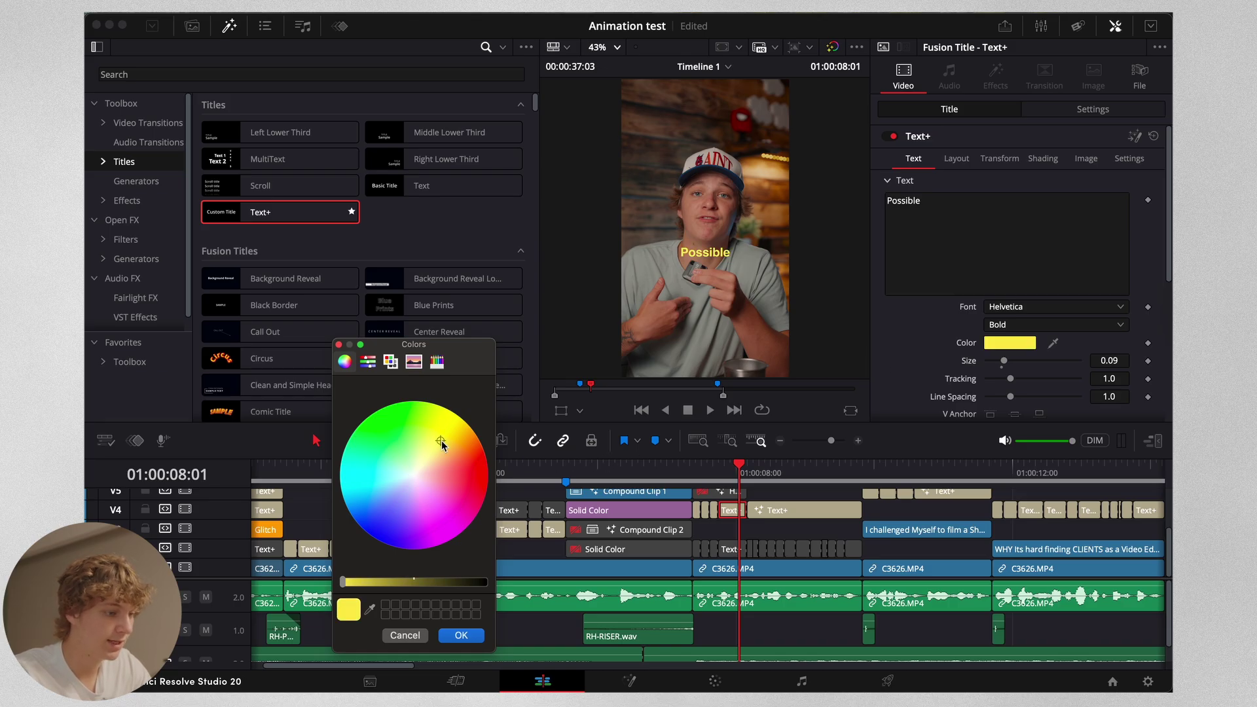
{"action": "left_click_drag", "start_coordinate": [445, 409], "coordinate": [454, 412]}
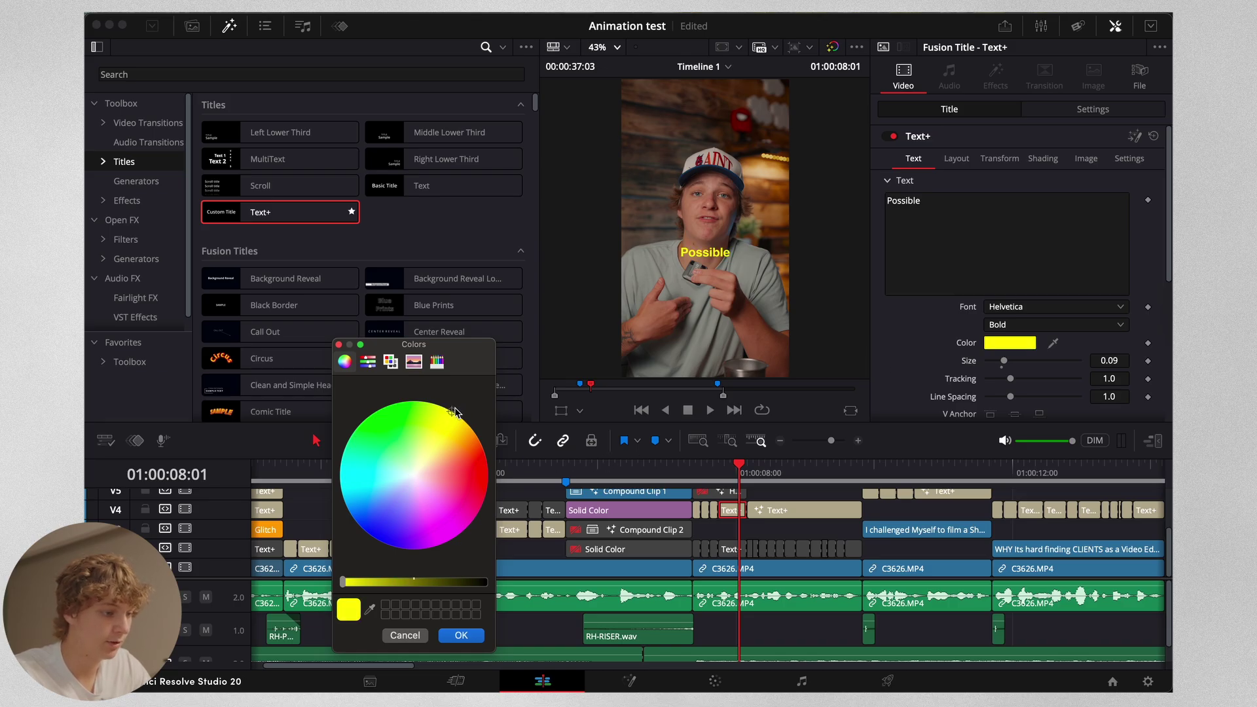
{"action": "left_click", "coordinate": [462, 636]}
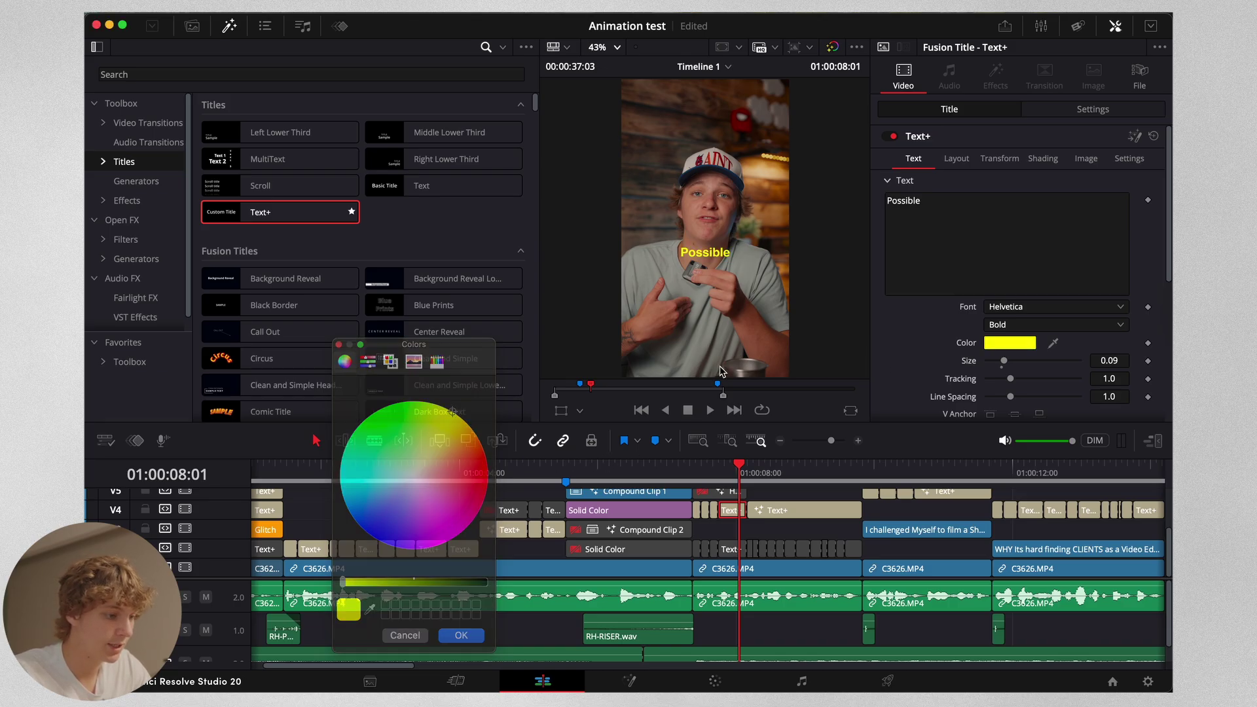
{"action": "left_click", "coordinate": [610, 51]}
{"action": "left_click", "coordinate": [614, 69]}
{"action": "left_click", "coordinate": [991, 344]}
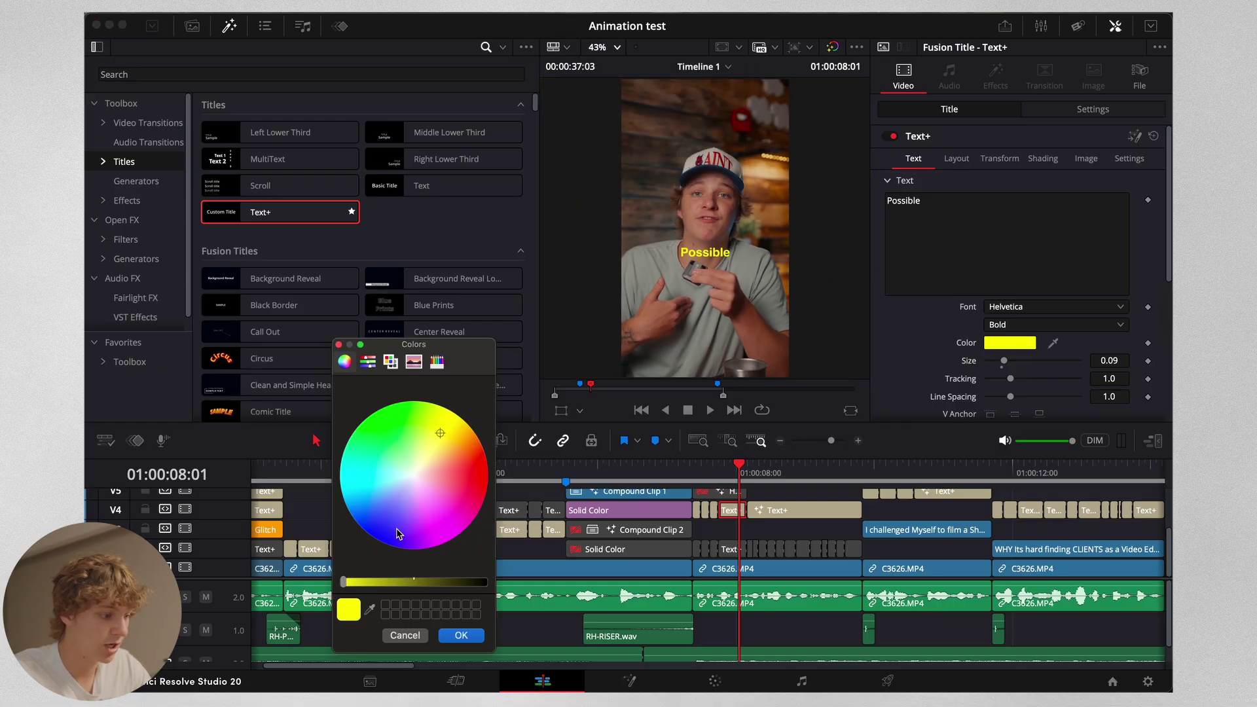
{"action": "left_click", "coordinate": [339, 345]}
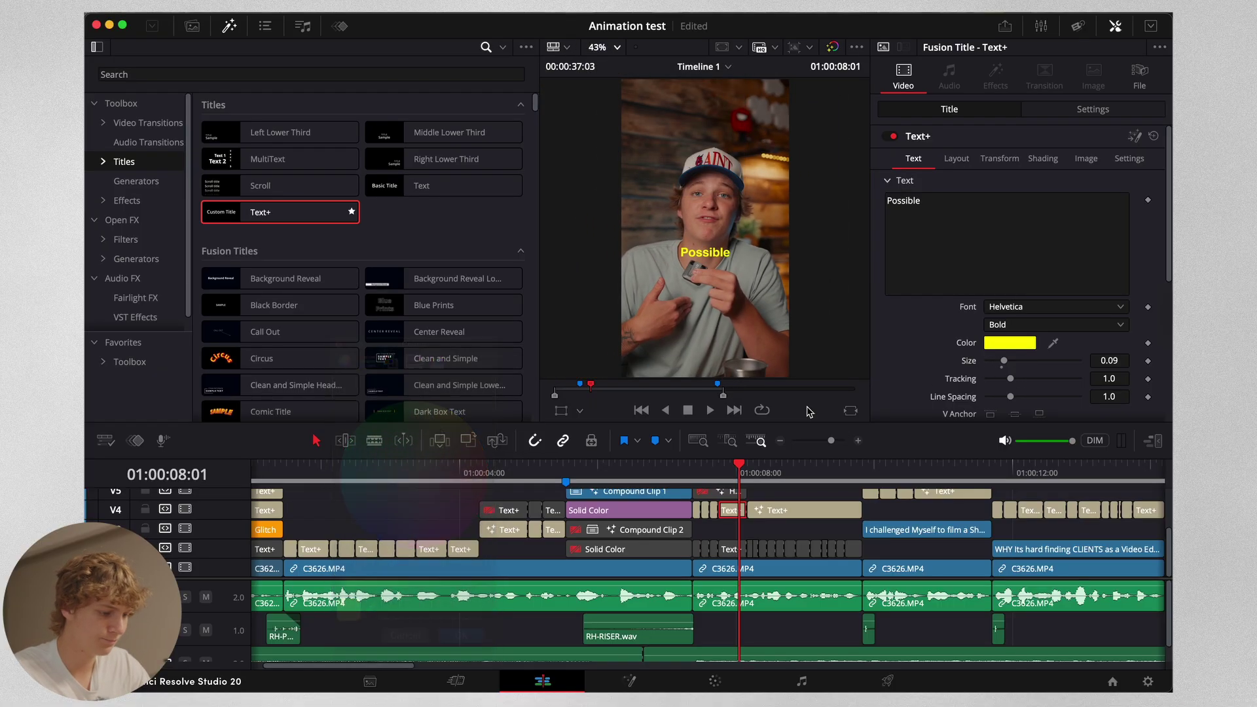
- Play the sequence from the first V4 caption through the following hoodie clip to review the captions and its background blur
{"action": "left_click_drag", "start_coordinate": [731, 470], "coordinate": [692, 467]}
{"action": "key", "text": "space"}
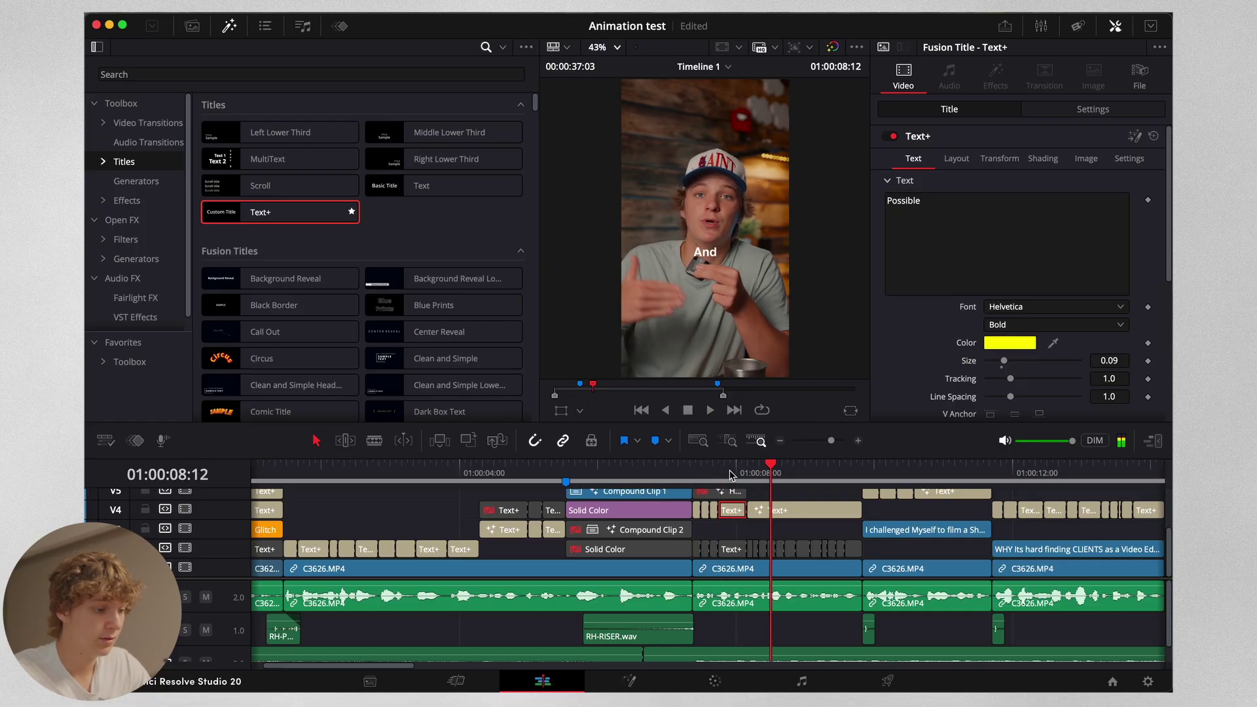
{"action": "left_click", "coordinate": [696, 473]}
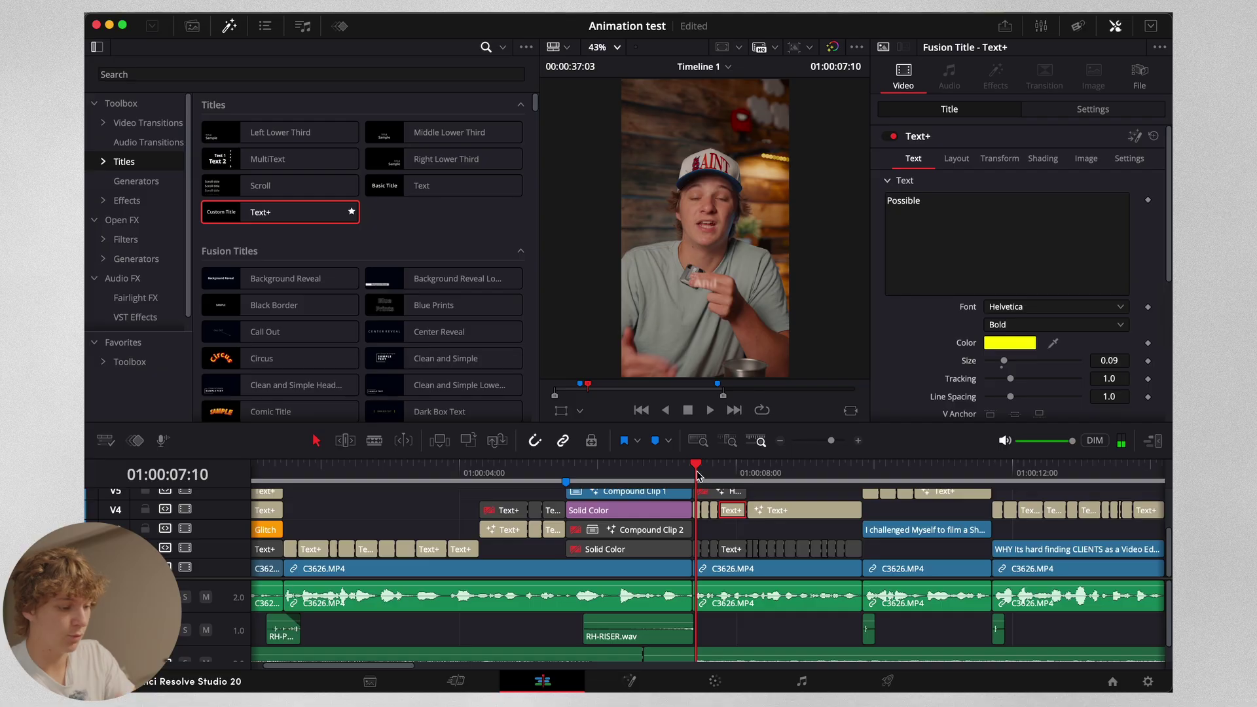
{"action": "key", "text": "space"}
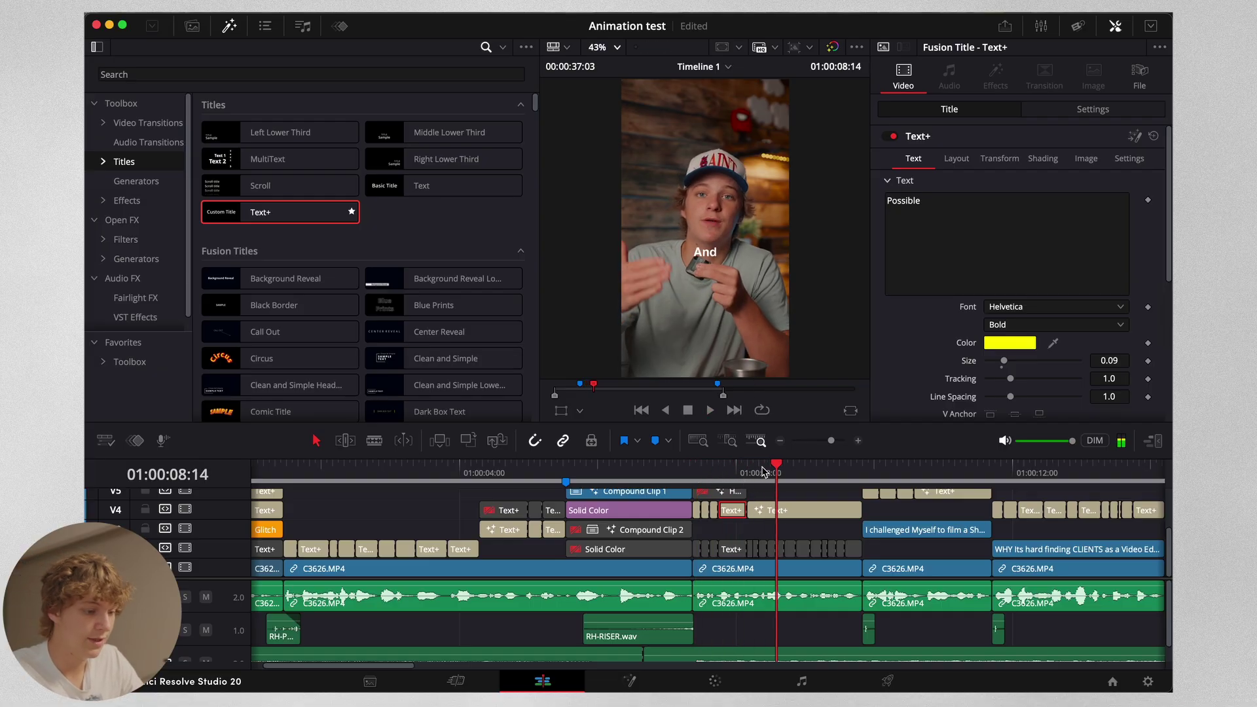
{"action": "left_click", "coordinate": [780, 442]}
{"action": "key", "text": "space"}
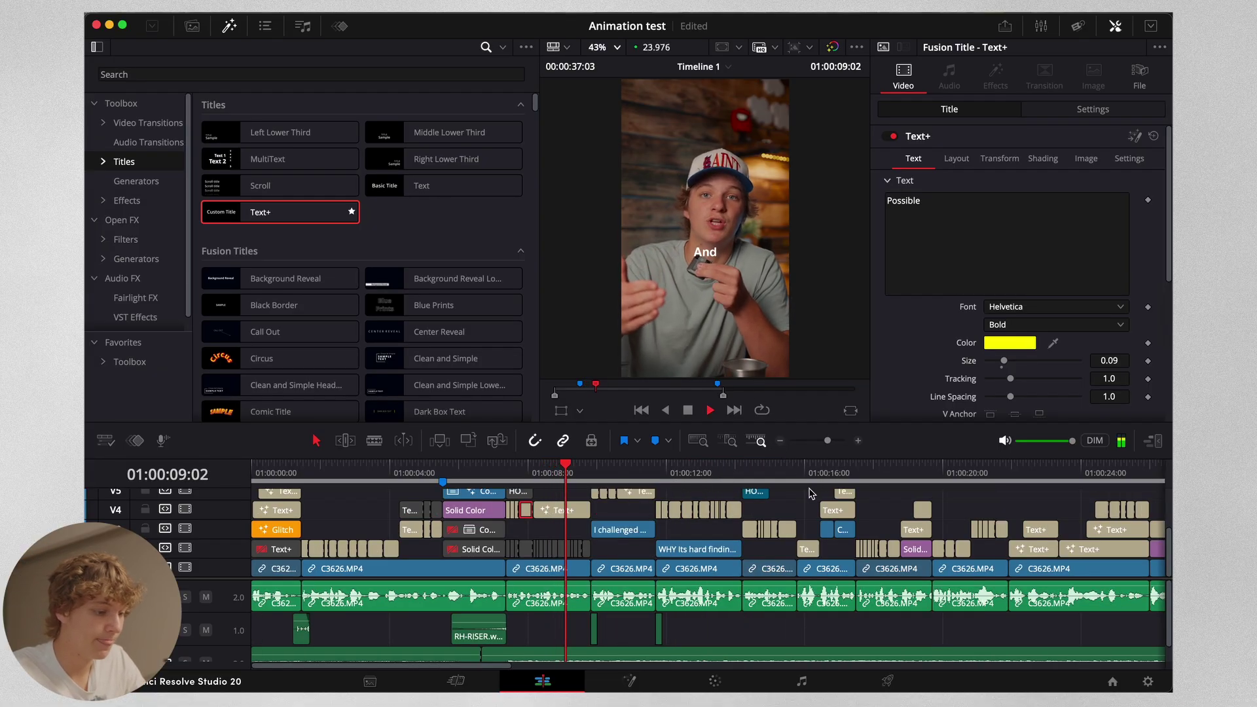
{"action": "left_click", "coordinate": [858, 441]}
{"action": "key", "text": "space"}
{"action": "key", "text": "space"}
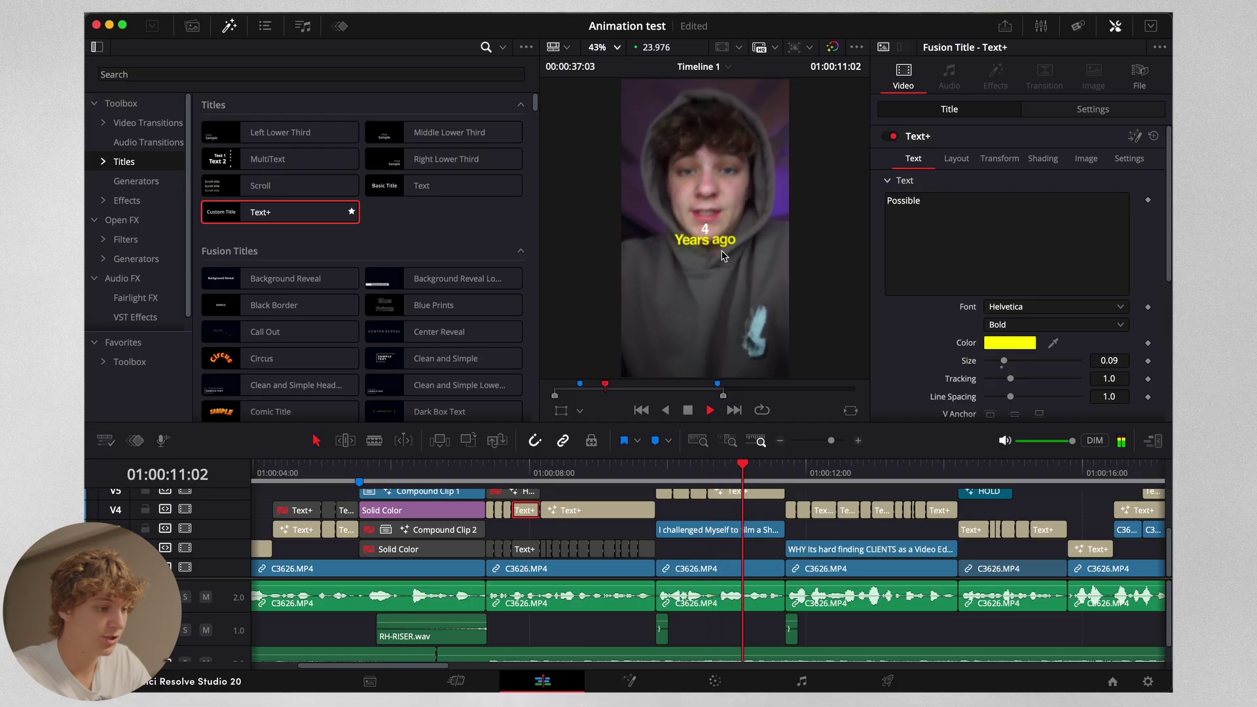
{"action": "key", "text": "space"}
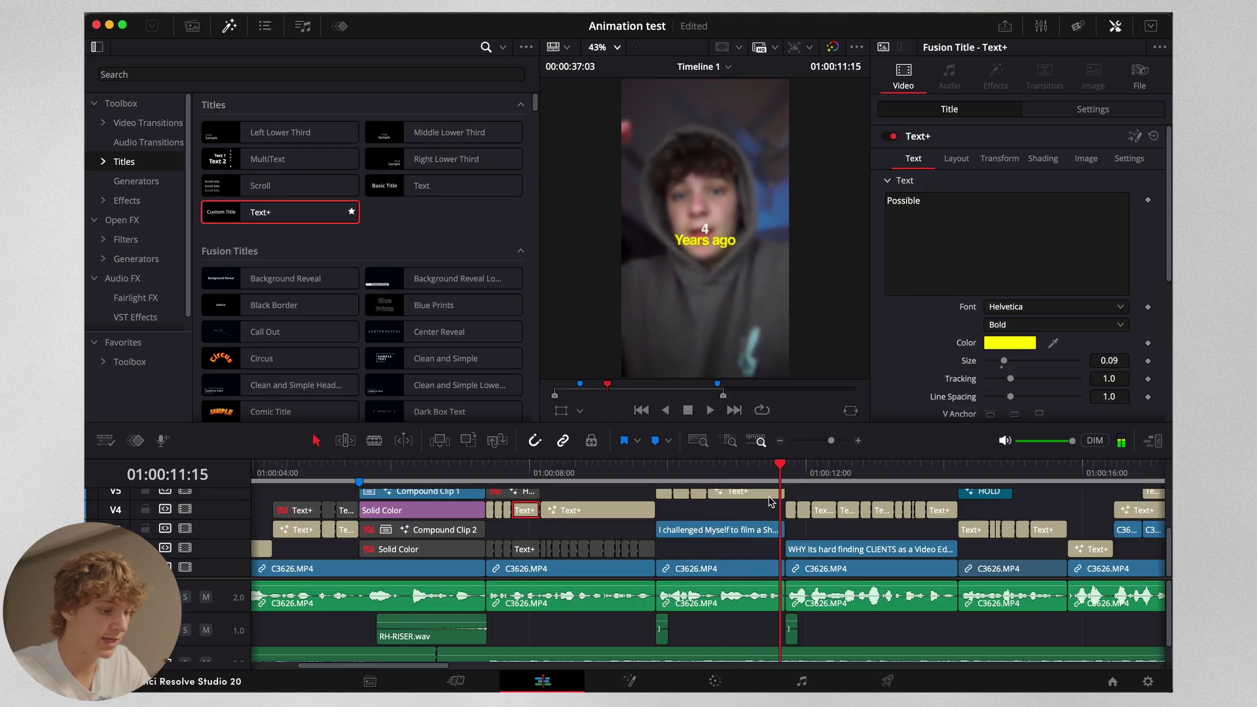
- Move the playhead to 01:00:10:00 and disable the V5 Text+ titles above the hoodie clip
{"action": "left_click", "coordinate": [761, 532]}
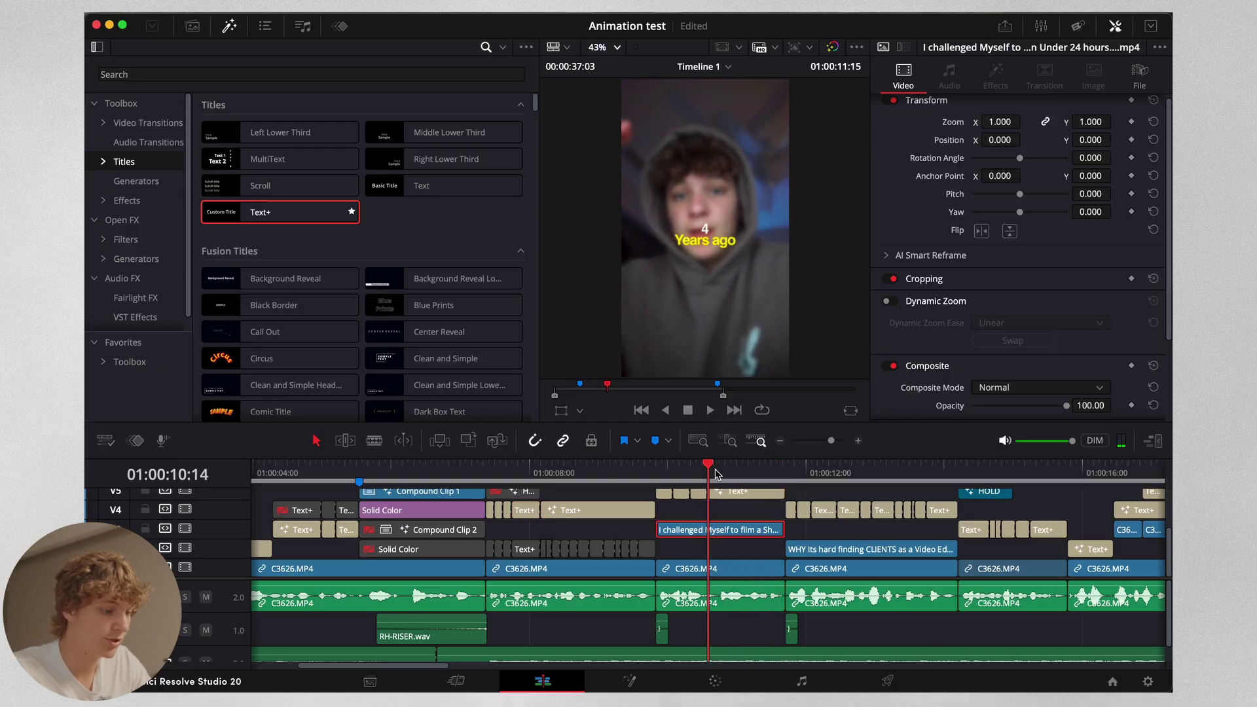
{"action": "left_click_drag", "start_coordinate": [715, 472], "coordinate": [668, 473]}
{"action": "left_click", "coordinate": [664, 492]}
{"action": "left_click", "coordinate": [752, 493], "text": "shift"}
{"action": "key", "text": "d"}
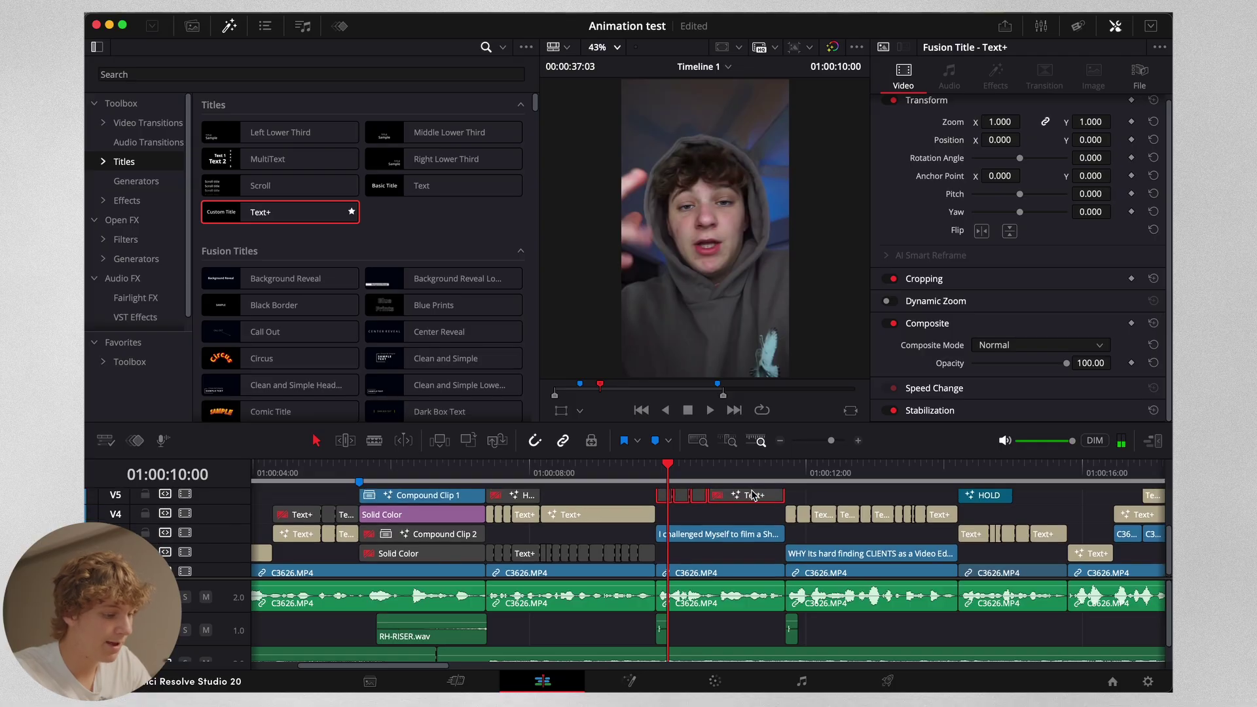
- Open the hoodie clip on the Color page and apply Gaussian Blur to node 01
{"action": "left_click", "coordinate": [749, 537]}
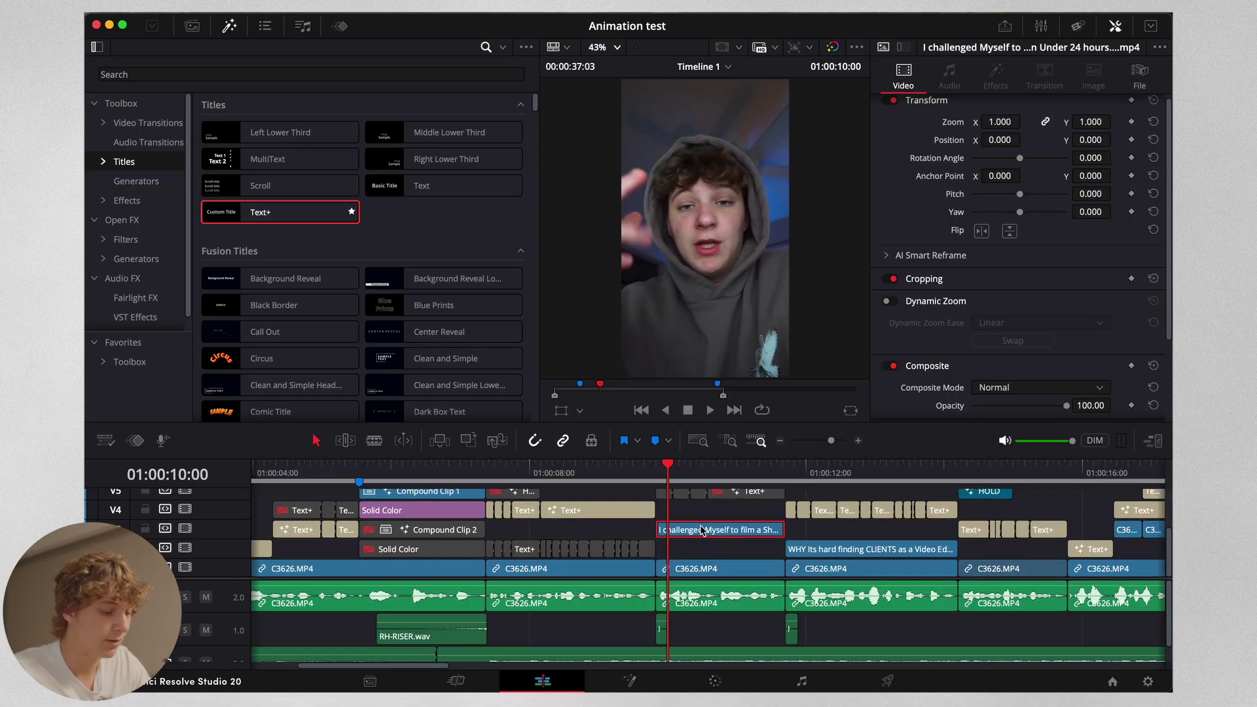
{"action": "left_click", "coordinate": [715, 681]}
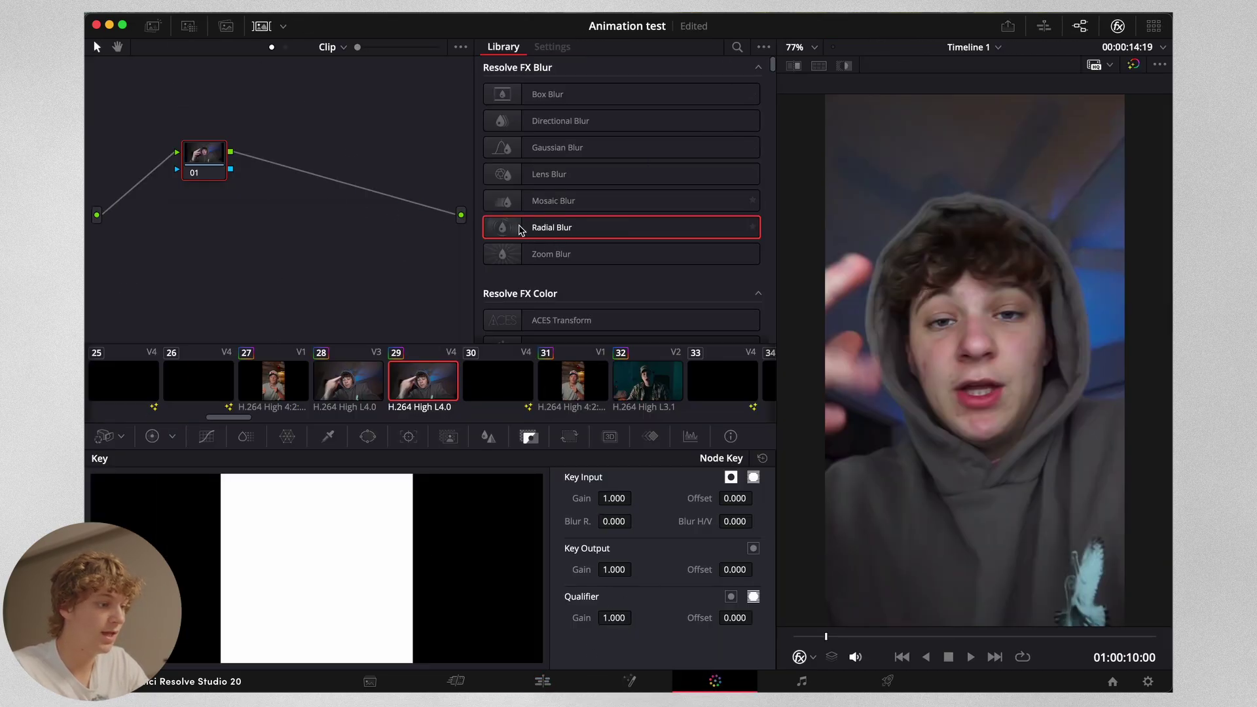
{"action": "left_click_drag", "start_coordinate": [567, 151], "coordinate": [193, 165]}
- Keyframe the Gaussian Blur strength from 0.000 at the clip's start to 0.326 at 01:00:11:11
{"action": "left_click_drag", "start_coordinate": [829, 639], "coordinate": [727, 639]}
{"action": "left_click_drag", "start_coordinate": [633, 94], "coordinate": [529, 91]}
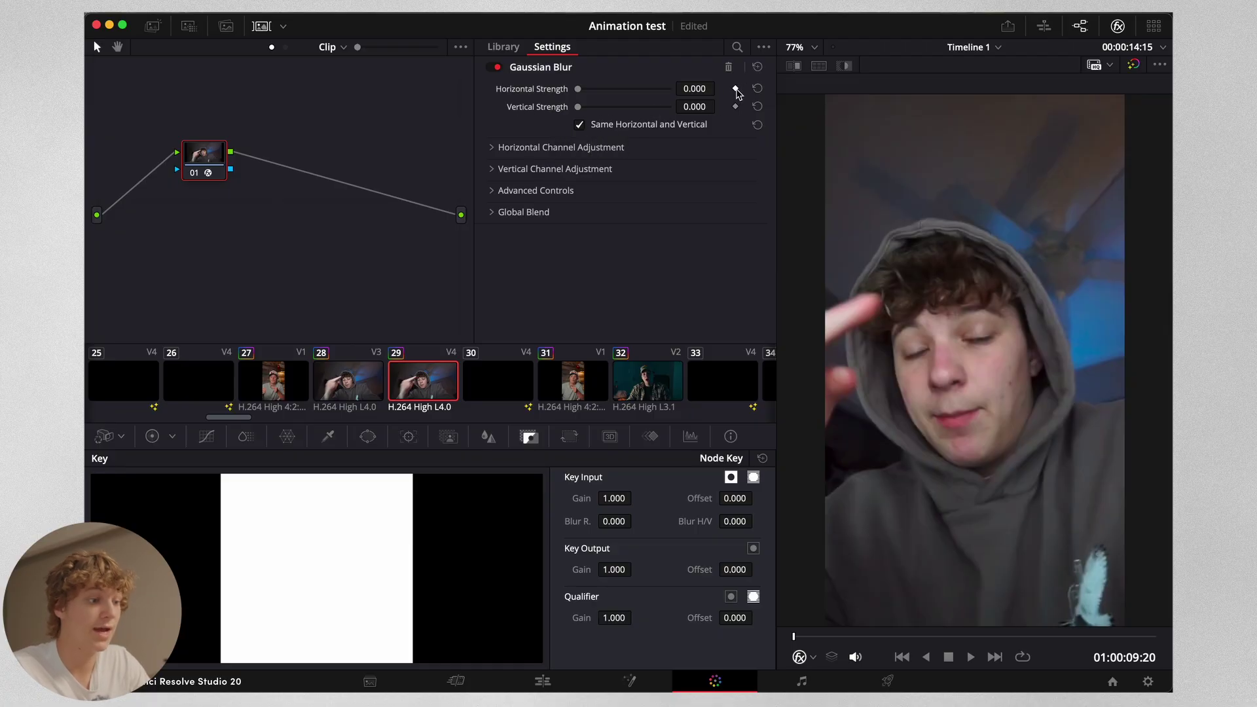
{"action": "left_click_drag", "start_coordinate": [803, 639], "coordinate": [1114, 640]}
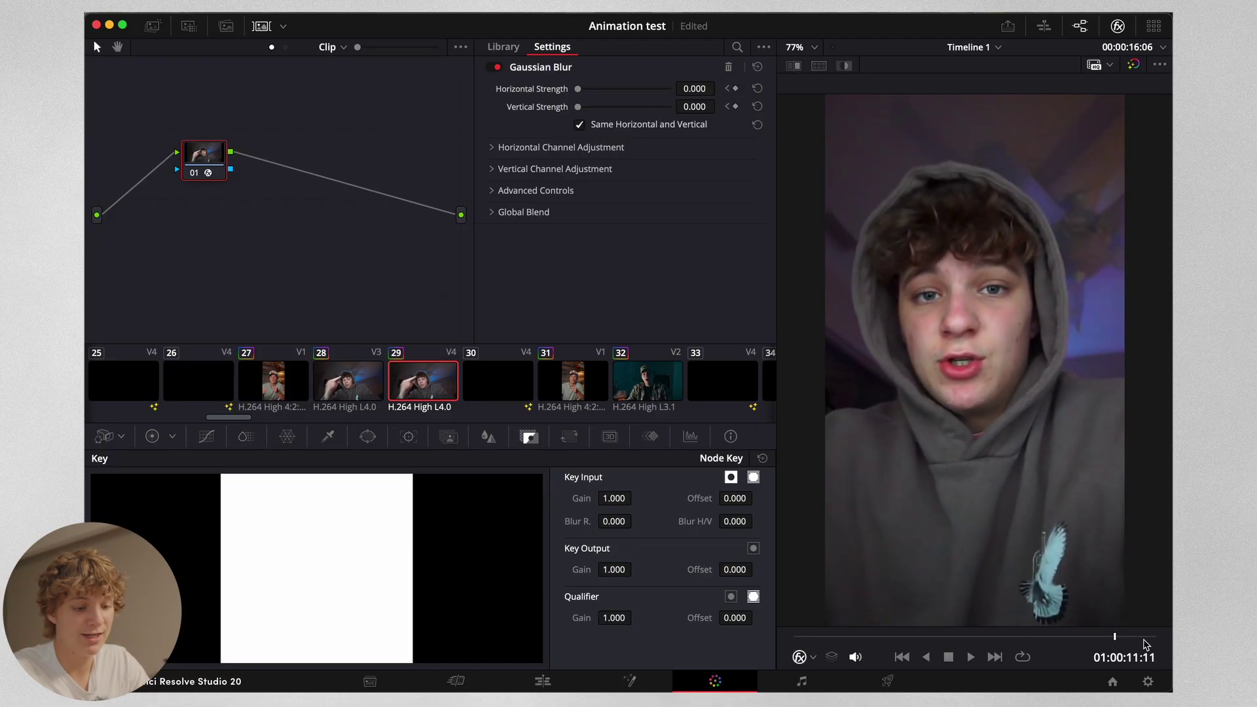
{"action": "left_click_drag", "start_coordinate": [579, 91], "coordinate": [608, 91]}
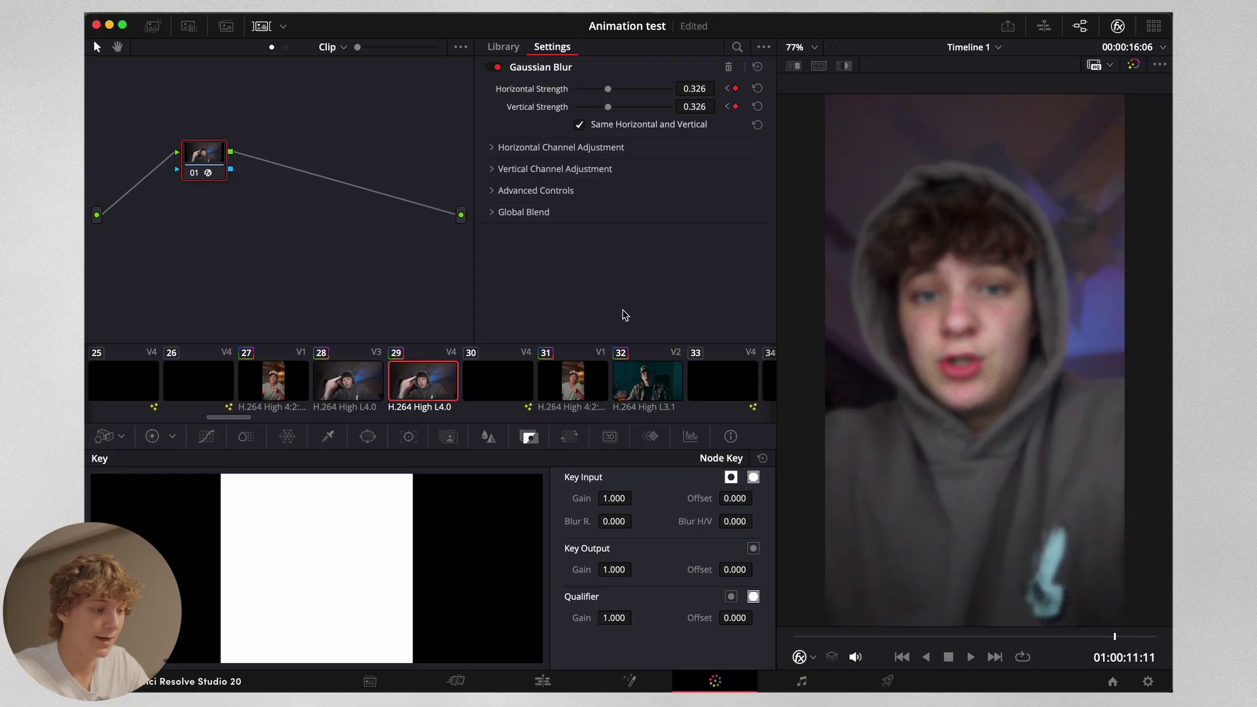
- Return to the Edit page and re-enable the Text+ titles on V5 and V6 above the hoodie clip
{"action": "left_click", "coordinate": [543, 680]}
{"action": "scroll", "coordinate": [716, 552], "scroll_direction": "up", "scroll_amount": 2}
{"action": "scroll", "coordinate": [715, 552], "scroll_direction": "up", "scroll_amount": 2}
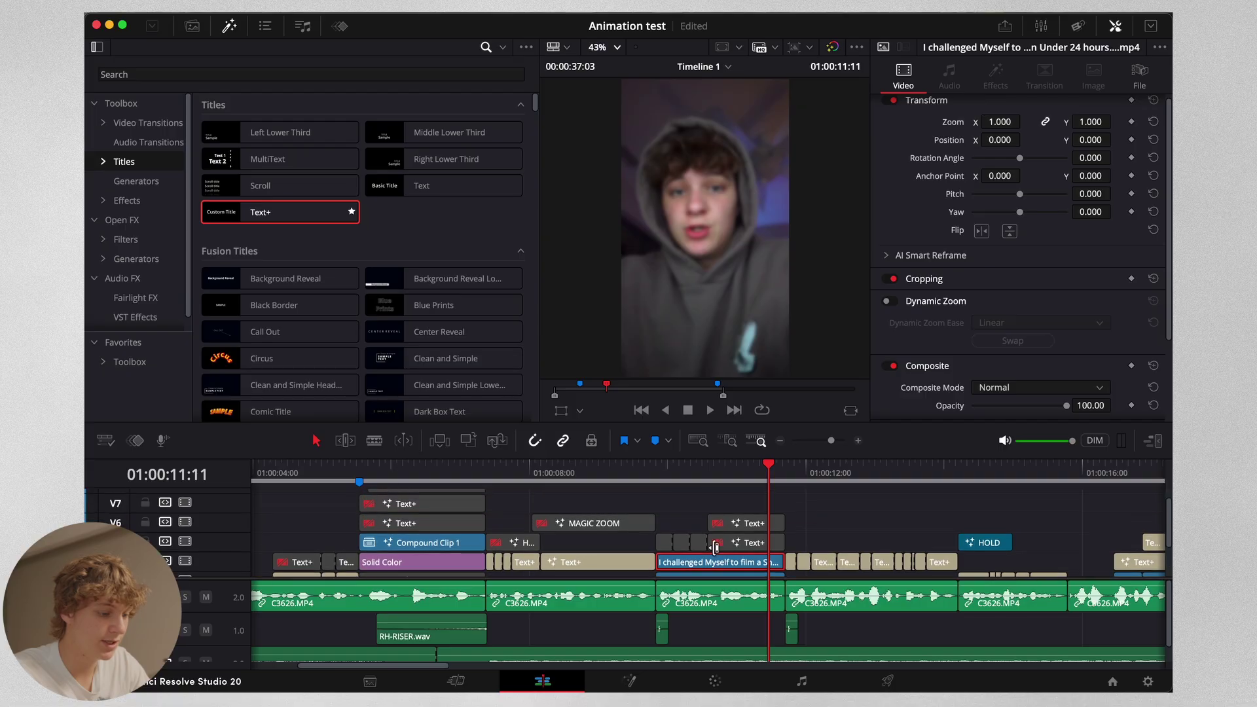
{"action": "left_click_drag", "start_coordinate": [676, 501], "coordinate": [767, 551]}
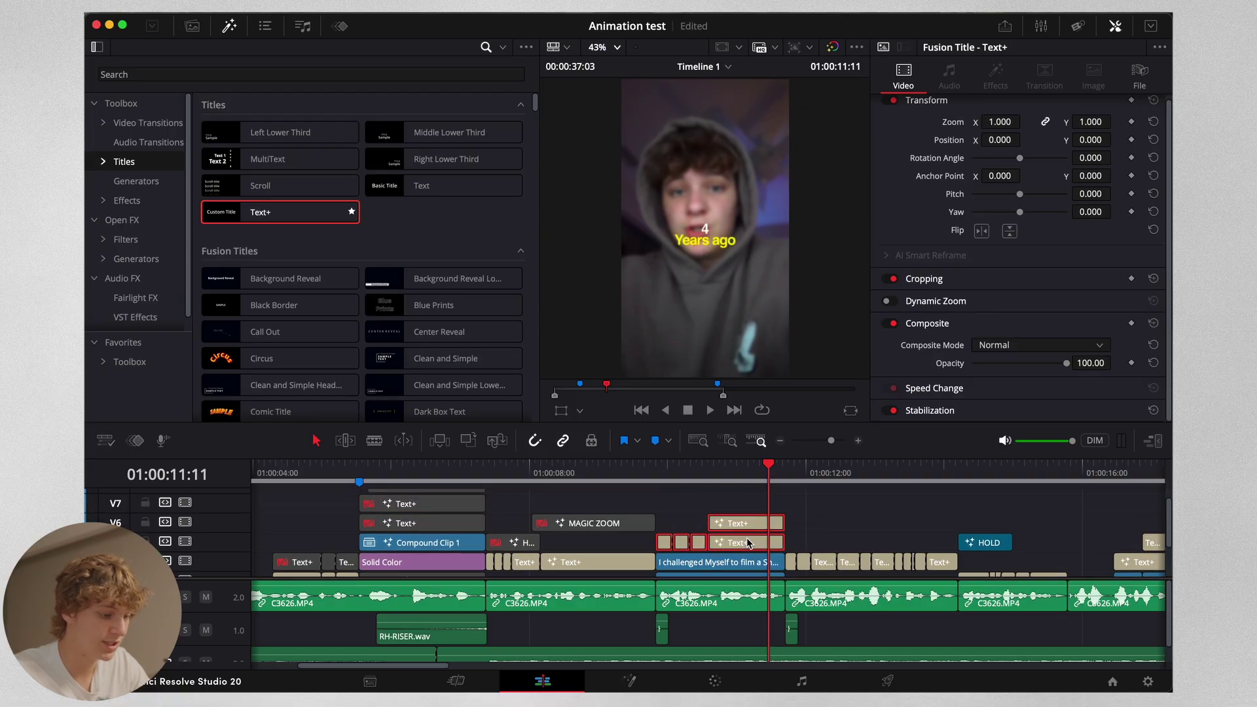
- Play the hoodie clip from 01:00:10:00 to its end to review the blur behind the titles
{"action": "left_click_drag", "start_coordinate": [759, 469], "coordinate": [668, 467]}
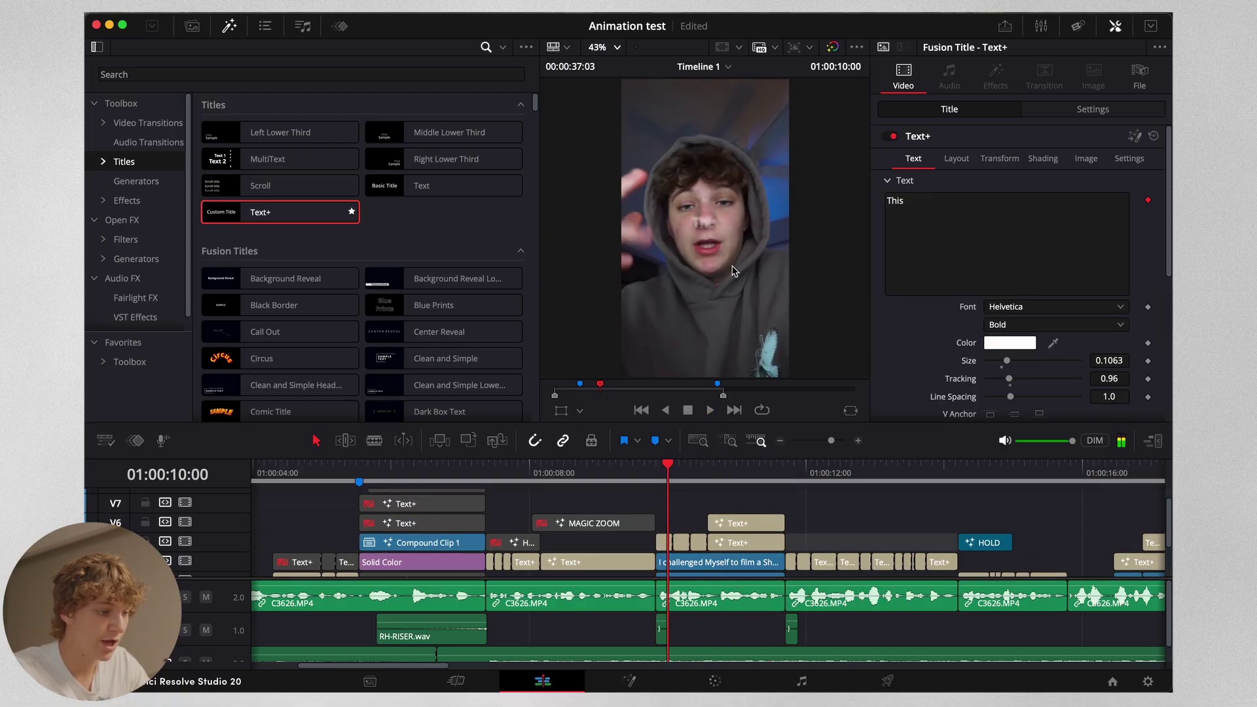
{"action": "key", "text": "space"}
{"action": "key", "text": "space"}
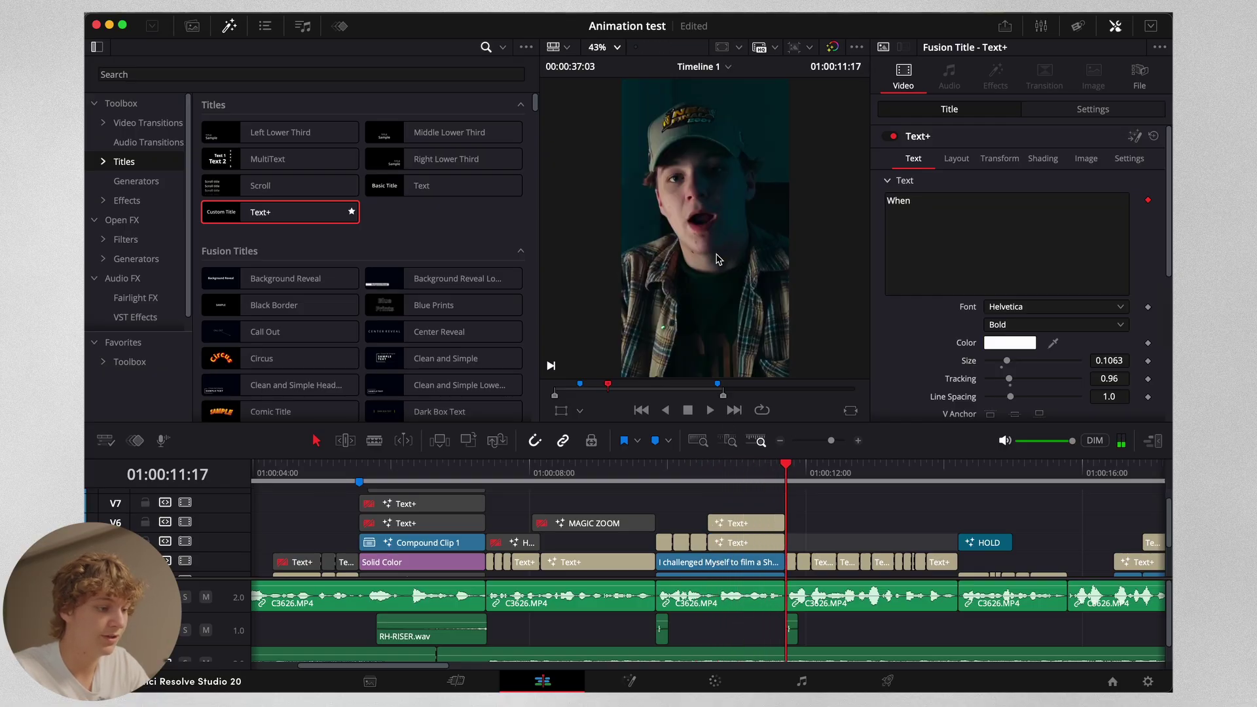
- Play through the captioned "WHY Its hard finding CLIENTS as a Video Editor" clip to review its word-by-word captions
{"action": "scroll", "coordinate": [826, 532], "scroll_direction": "down", "scroll_amount": 3}
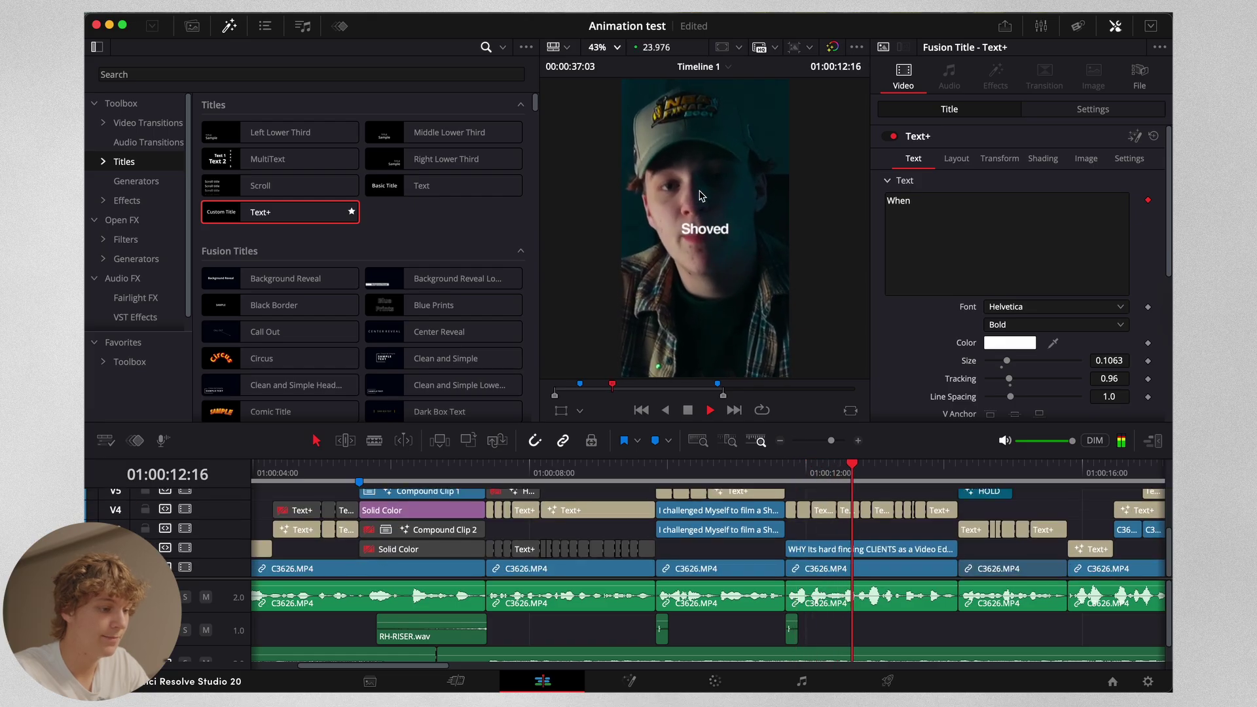
{"action": "left_click", "coordinate": [883, 551]}
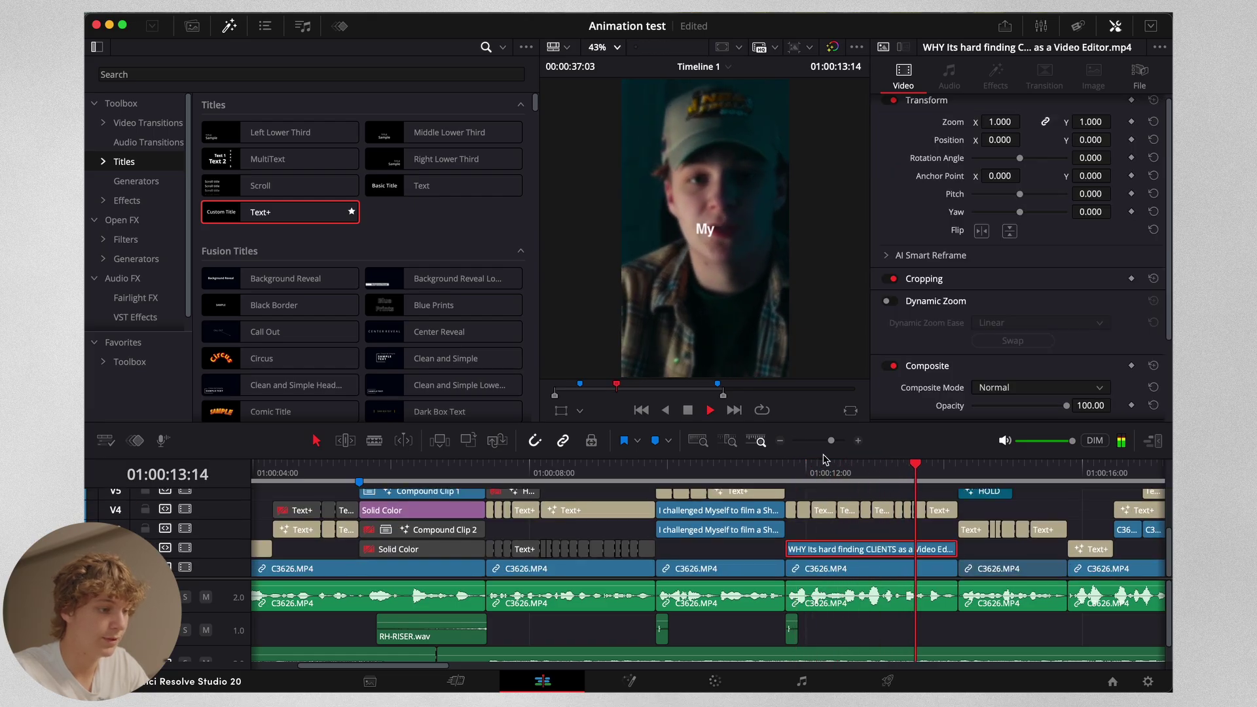
{"action": "left_click", "coordinate": [780, 440]}
{"action": "key", "text": "space"}
- Examine the HOLD effect and the Text+ captions beneath it while playing the section around 01:00:14:16
{"action": "left_click", "coordinate": [742, 473]}
{"action": "left_click", "coordinate": [755, 492]}
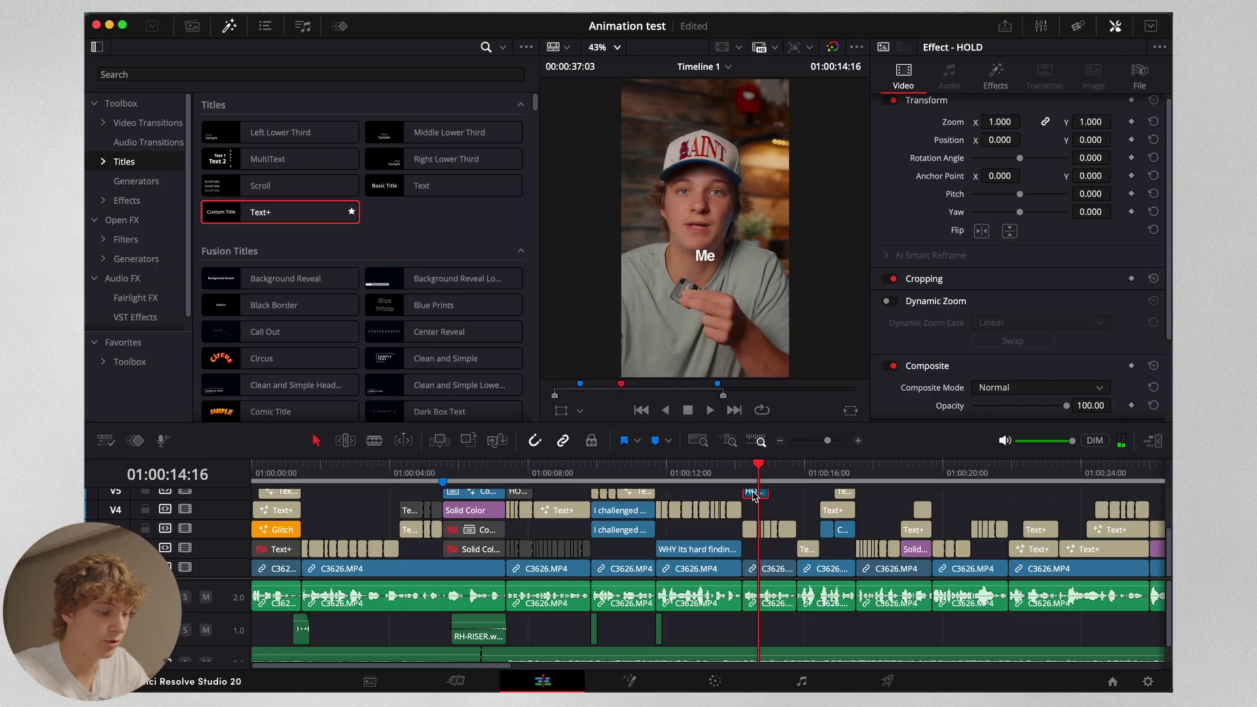
{"action": "left_click", "coordinate": [751, 527]}
{"action": "key", "text": "space"}
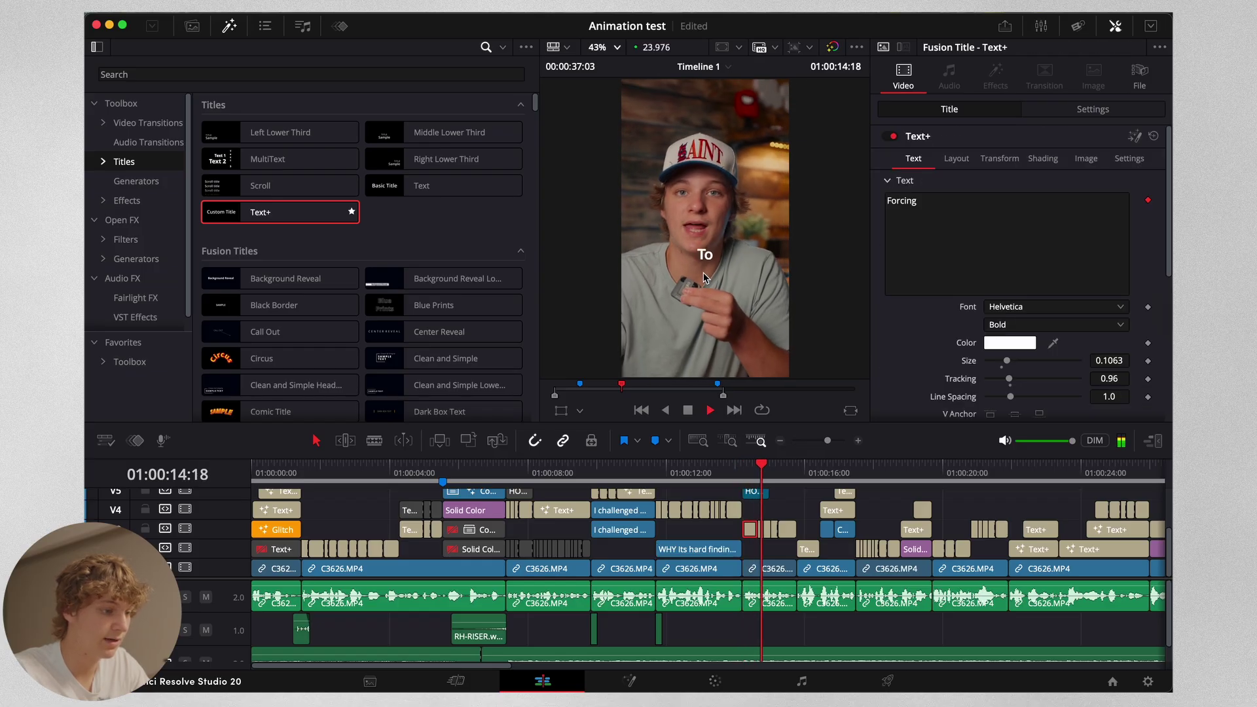
{"action": "key", "text": "space"}
{"action": "key", "text": "space"}
{"action": "key", "text": "space"}
- Review the forest running clips from 01:00:16:11 and the following captions up to the Solid Color background around 01:00:19:06
{"action": "left_click", "coordinate": [821, 471]}
{"action": "left_click", "coordinate": [828, 529]}
{"action": "left_click", "coordinate": [844, 532]}
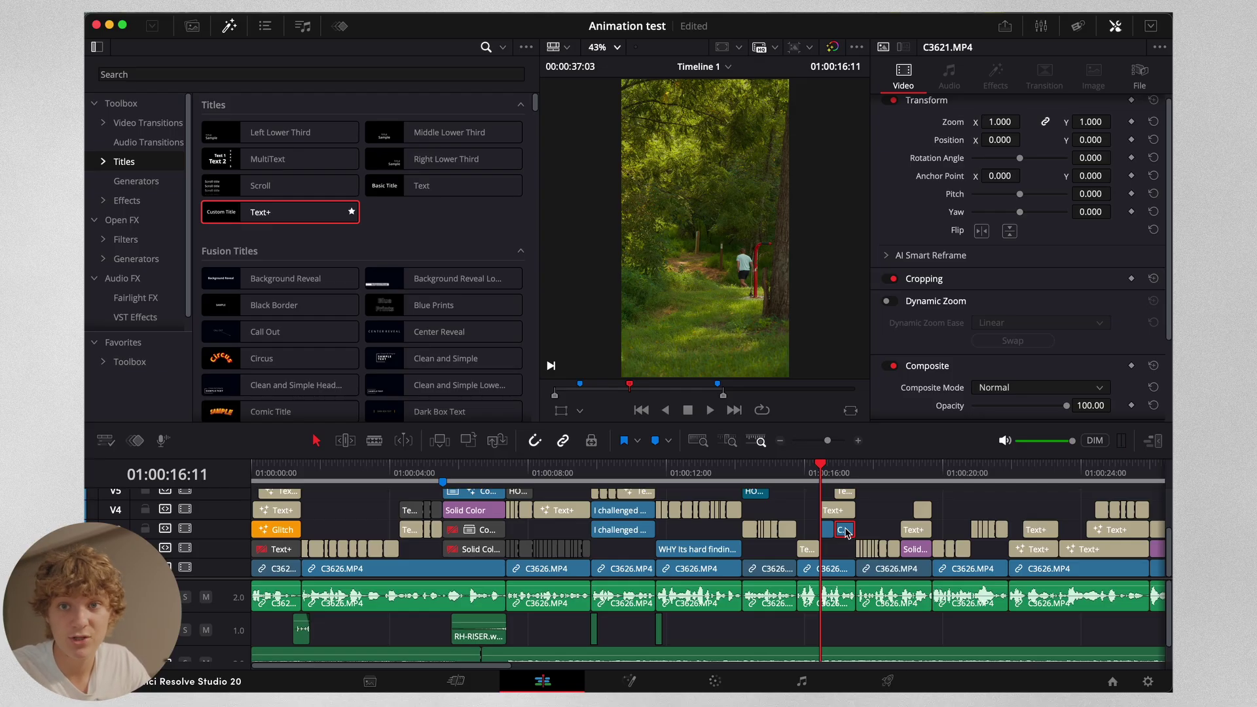
{"action": "key", "text": "space"}
{"action": "left_click", "coordinate": [875, 527]}
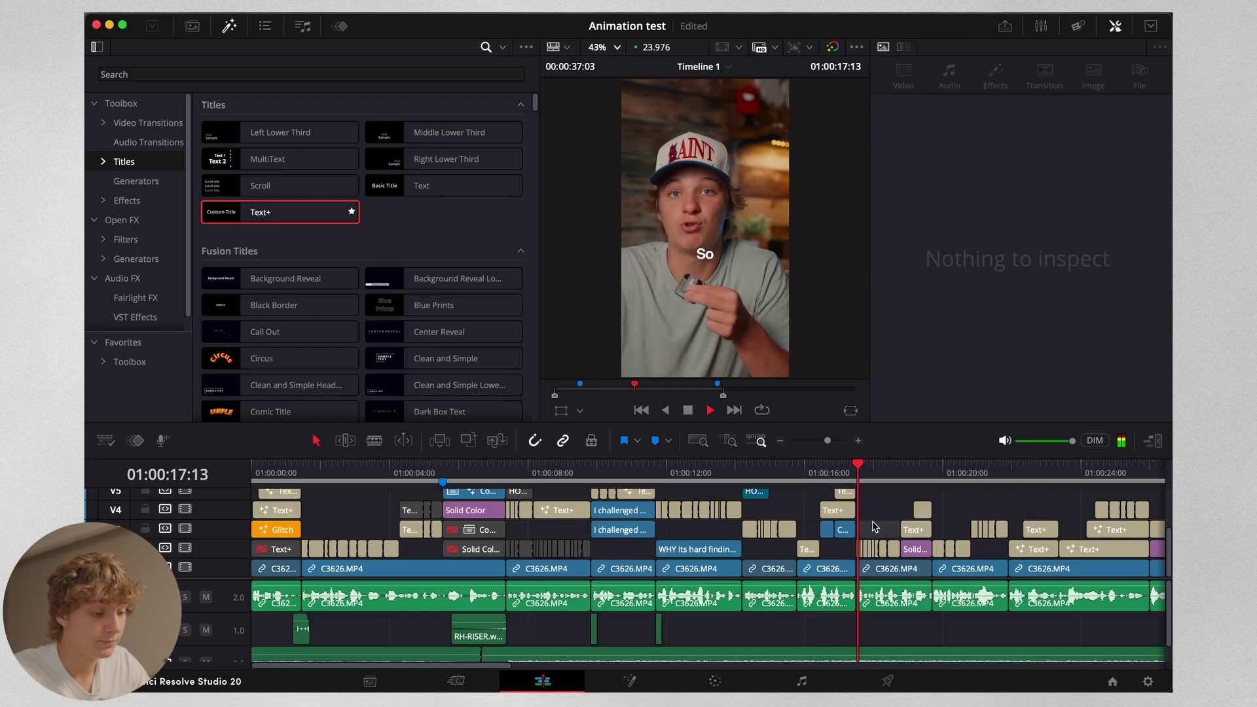
{"action": "key", "text": "space"}
{"action": "left_click", "coordinate": [912, 530]}
{"action": "left_click", "coordinate": [917, 550]}
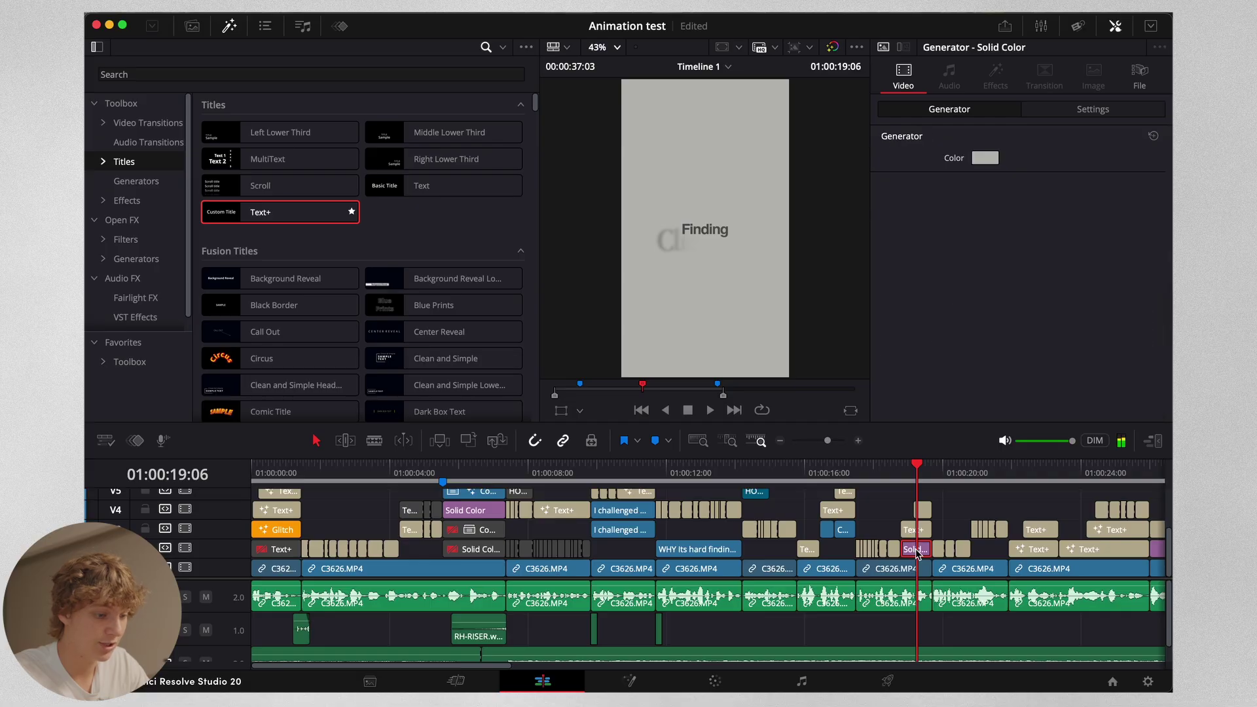
- Disable the V3 Text+ above the Solid Color clip and inspect the V4 "Clients" title's animation and font settings
{"action": "left_click", "coordinate": [858, 441]}
{"action": "left_click", "coordinate": [859, 510]}
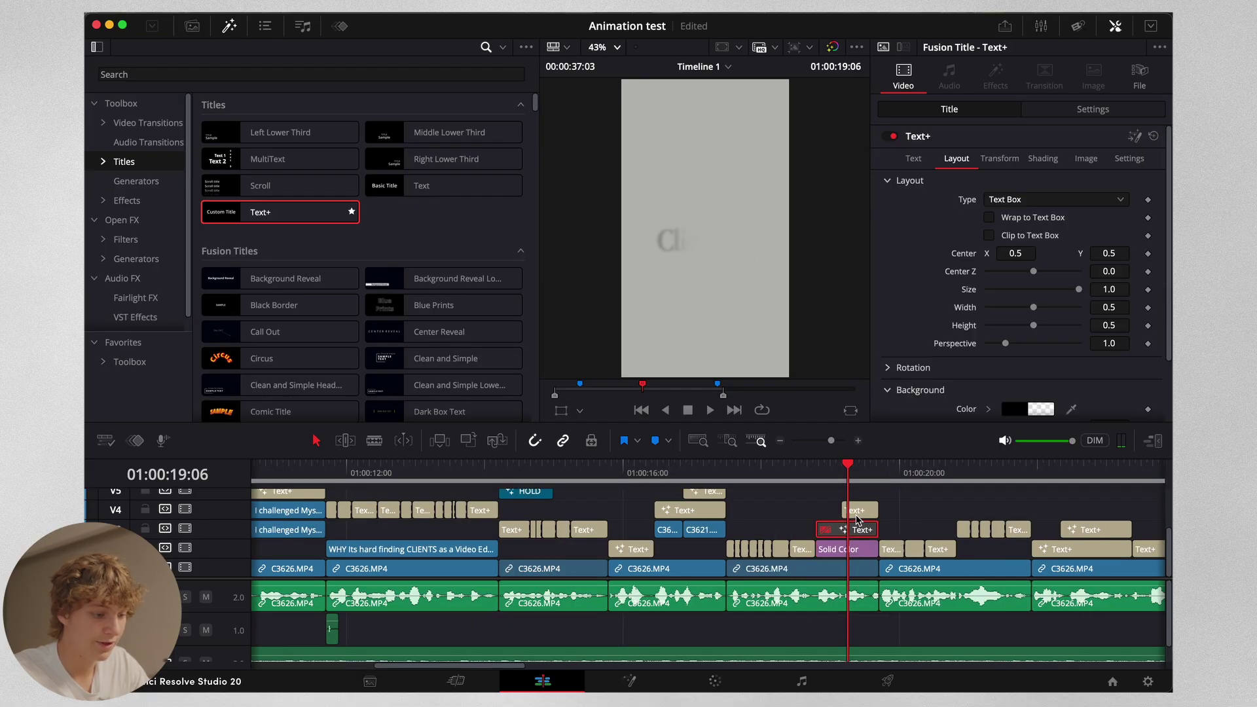
{"action": "key", "text": "space"}
{"action": "key", "text": "space"}
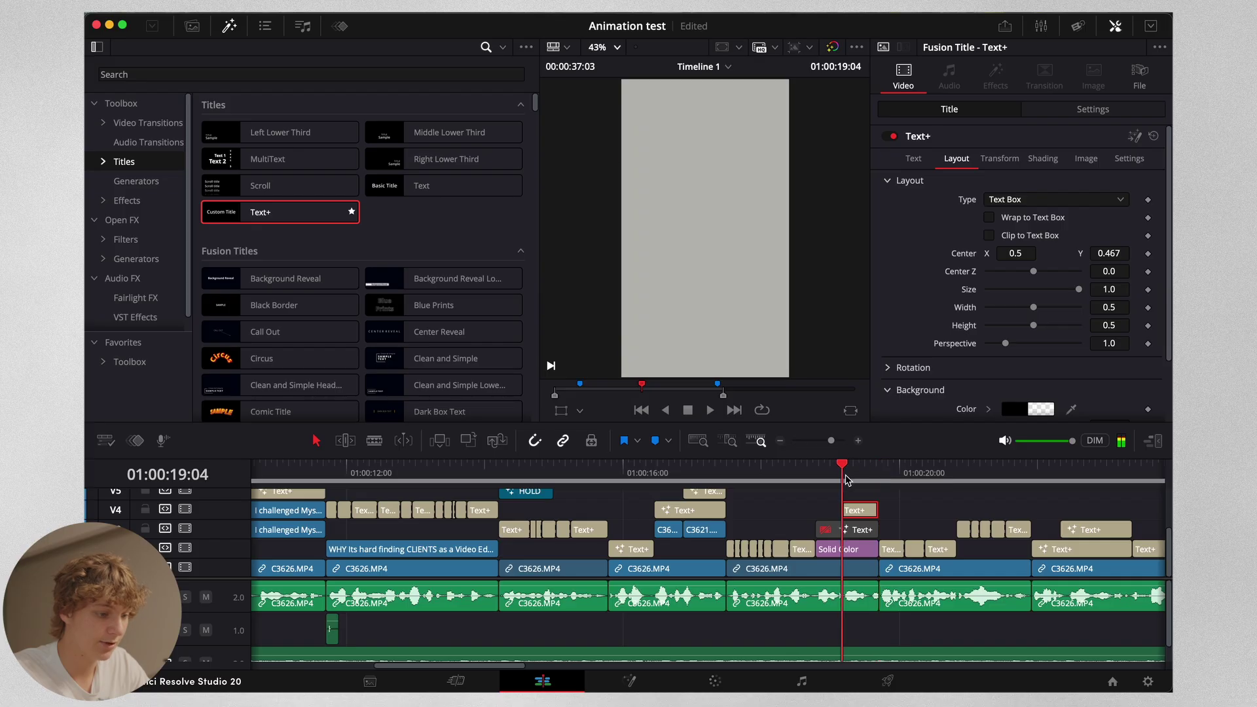
{"action": "left_click", "coordinate": [911, 163]}
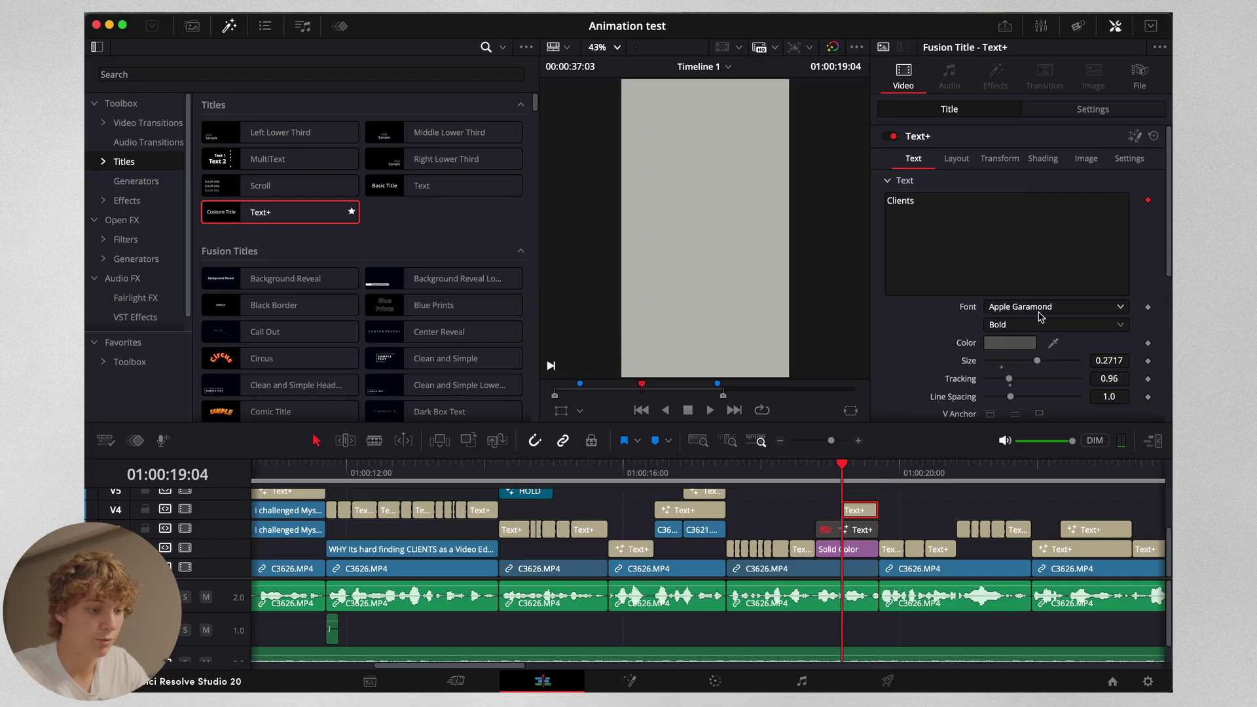
- Add a new Text+ on V5 above the original "Clients" title at 01:00:19:04 and cut it to end at 01:00:19:17
{"action": "left_click_drag", "start_coordinate": [267, 217], "coordinate": [870, 534]}
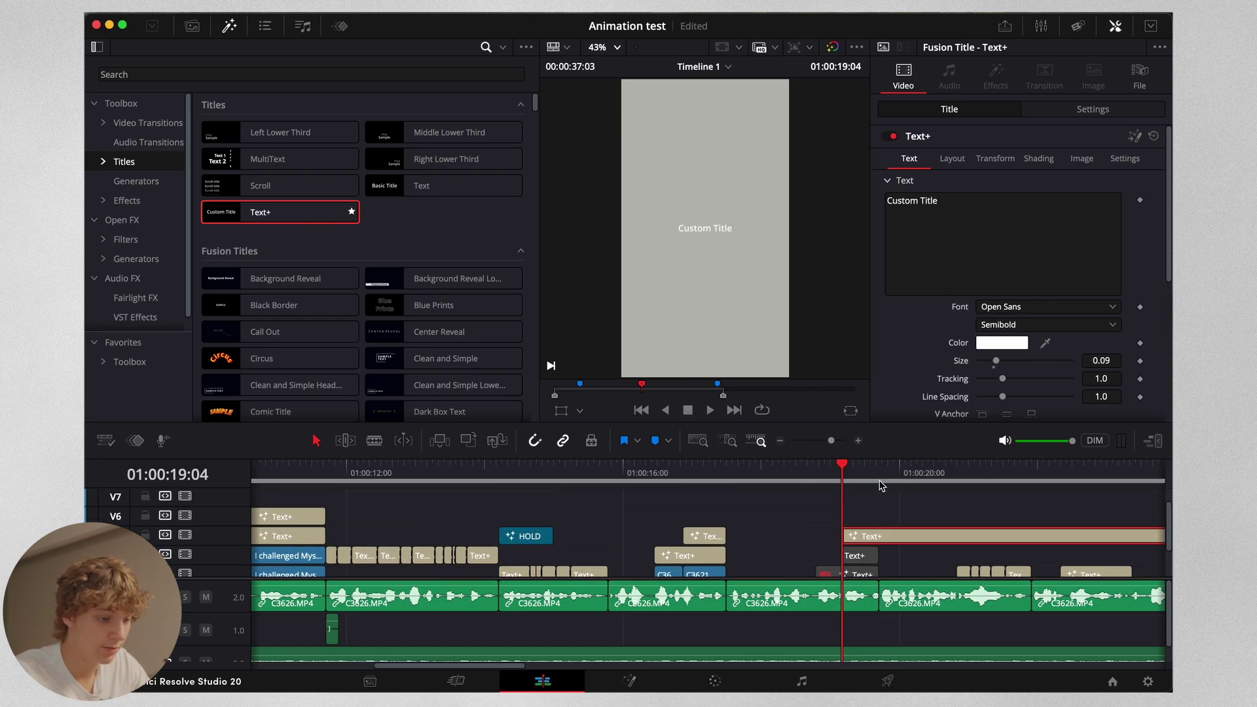
{"action": "left_click", "coordinate": [879, 477]}
{"action": "key", "text": "super+b"}
{"action": "left_click", "coordinate": [906, 542]}
{"action": "key", "text": "BackSpace"}
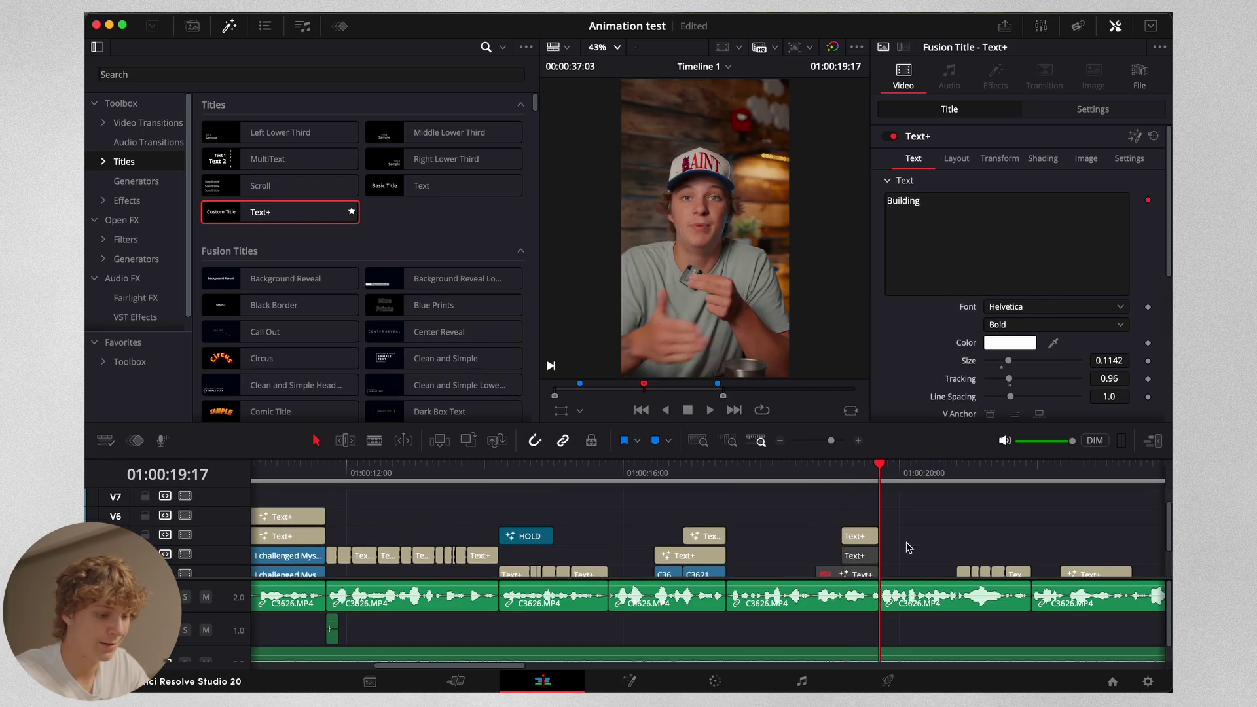
- Set the new V5 title's text to "Clients" in Apple Garamond Bold at size 0.1732
{"action": "left_click", "coordinate": [857, 478]}
{"action": "left_click", "coordinate": [859, 535]}
{"action": "left_click", "coordinate": [1013, 315]}
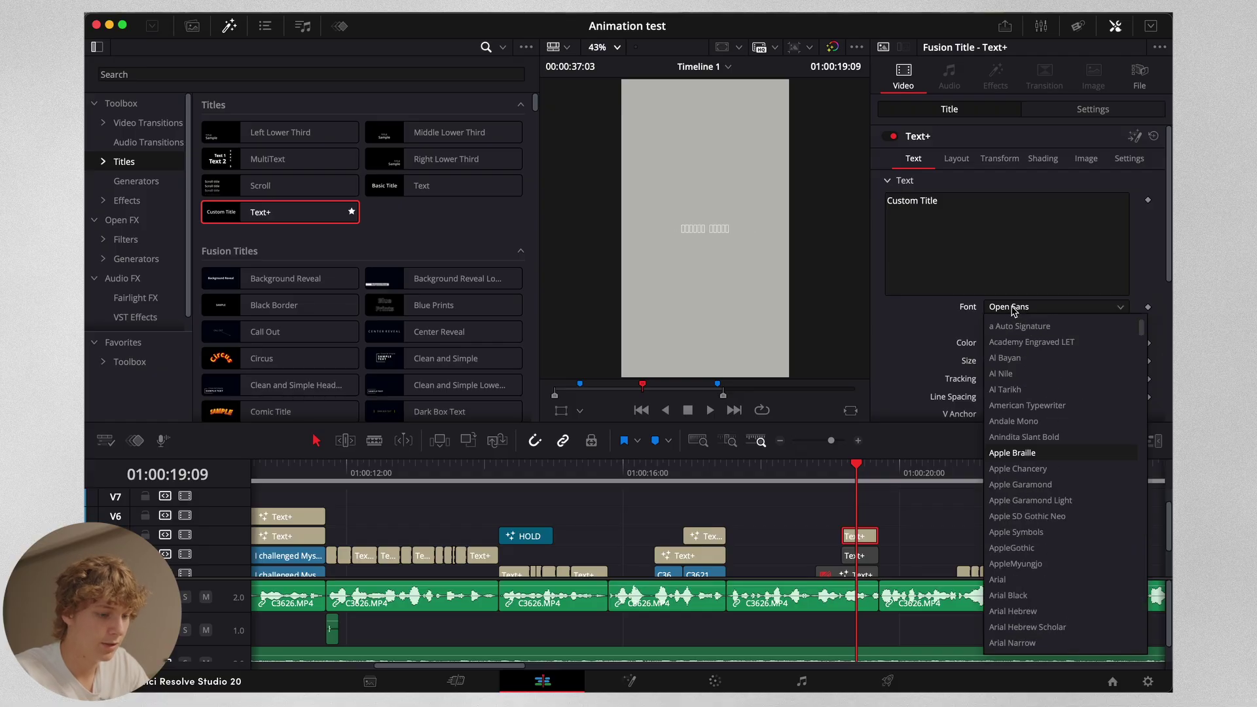
{"action": "left_click", "coordinate": [996, 324]}
{"action": "left_click", "coordinate": [995, 324]}
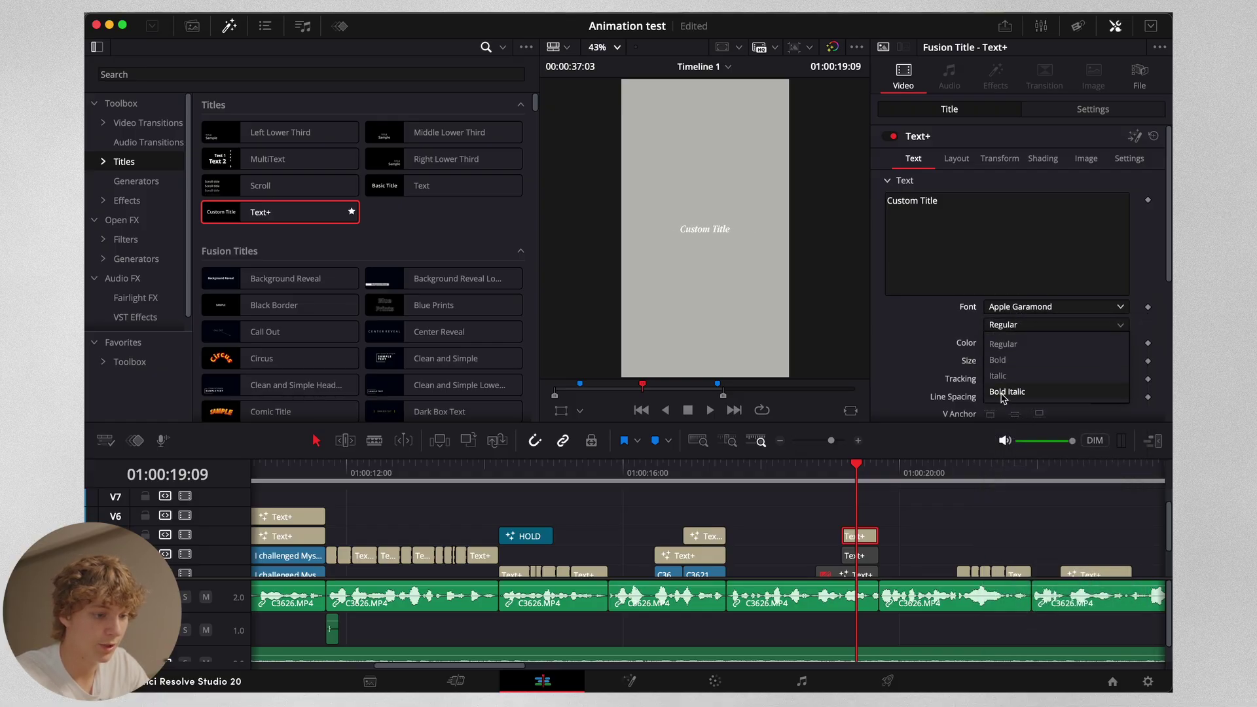
{"action": "left_click", "coordinate": [1001, 344]}
{"action": "left_click_drag", "start_coordinate": [1004, 360], "coordinate": [1020, 362]}
{"action": "triple_click", "coordinate": [998, 240]}
{"action": "type", "text": "Clients"}
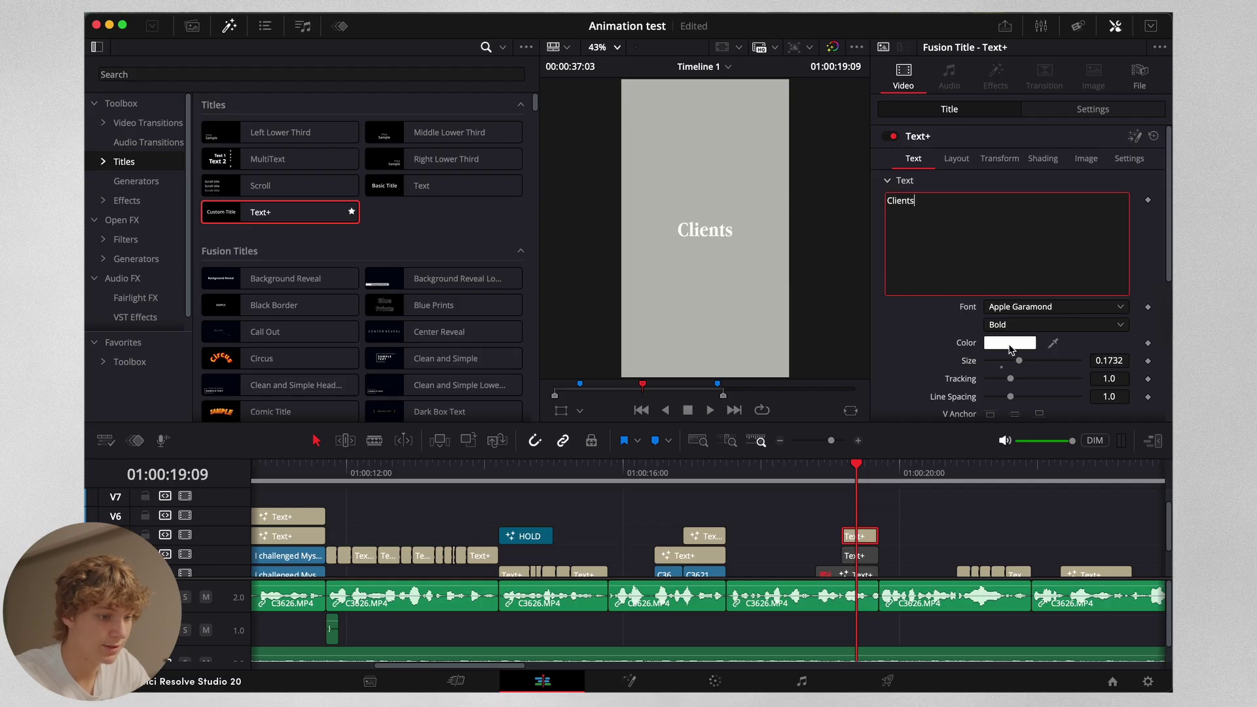
- Change the "Clients" title to Bold Italic, size 0.2598, with a dark grey colour
{"action": "left_click", "coordinate": [1017, 324]}
{"action": "left_click", "coordinate": [1018, 397]}
{"action": "left_click_drag", "start_coordinate": [1019, 360], "coordinate": [1033, 361]}
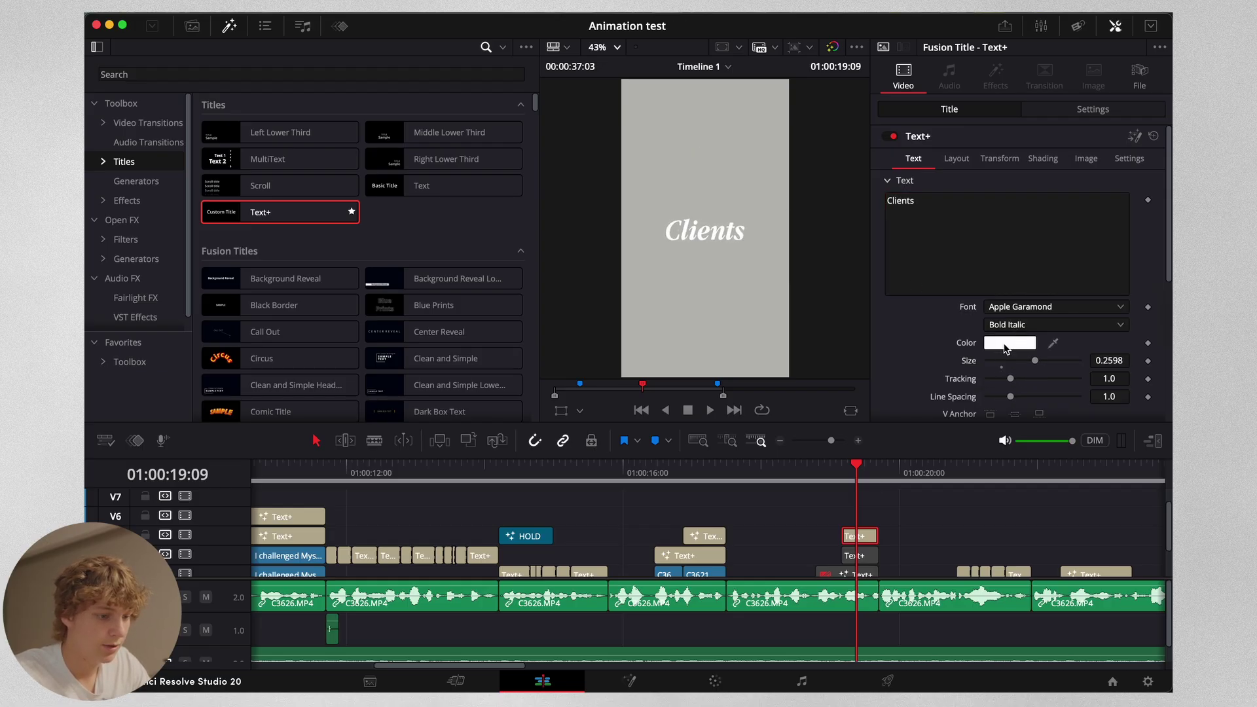
{"action": "left_click", "coordinate": [1008, 343]}
{"action": "left_click_drag", "start_coordinate": [412, 581], "coordinate": [441, 586]}
{"action": "left_click", "coordinate": [468, 642]}
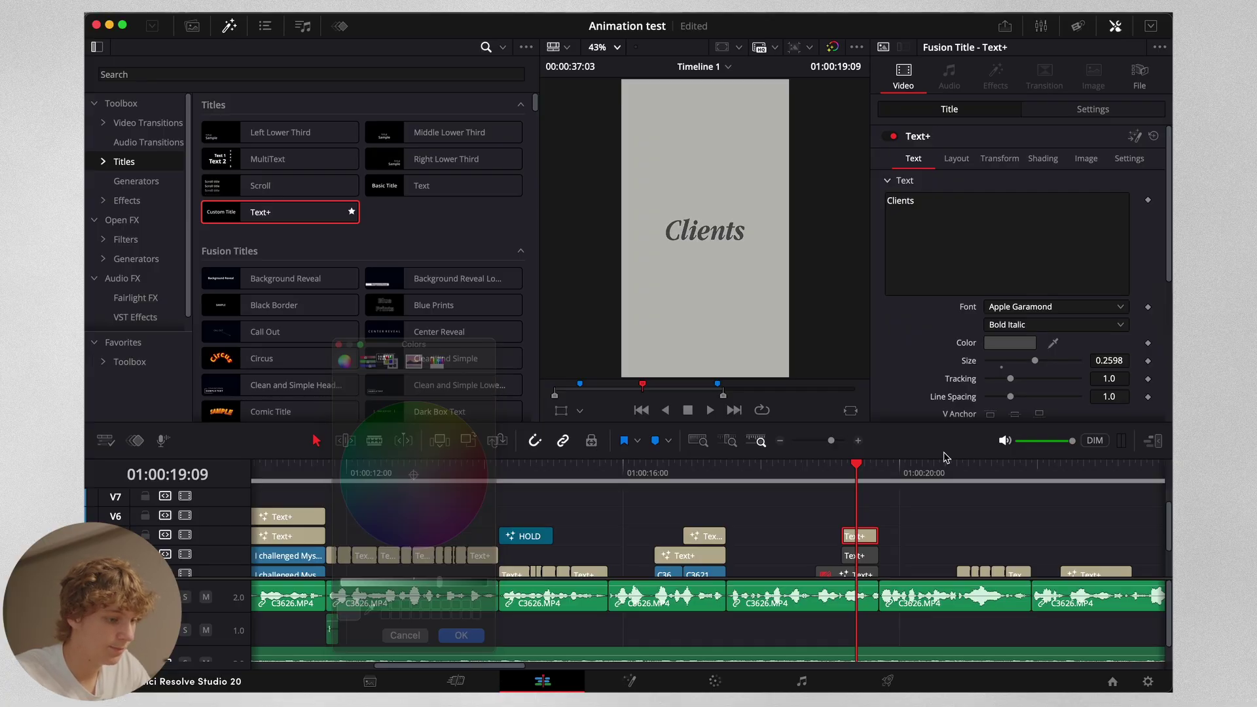
- Position the "Clients" title's layout centre at X 0.477, Y 0.451
{"action": "left_click", "coordinate": [956, 159]}
{"action": "left_click_drag", "start_coordinate": [1109, 217], "coordinate": [1025, 214]}
- Open the "Clients" title on the Fusion page and add a Transform node between Template and MediaOut1
{"action": "left_click", "coordinate": [842, 477]}
{"action": "left_click", "coordinate": [636, 682]}
{"action": "left_click", "coordinate": [636, 683]}
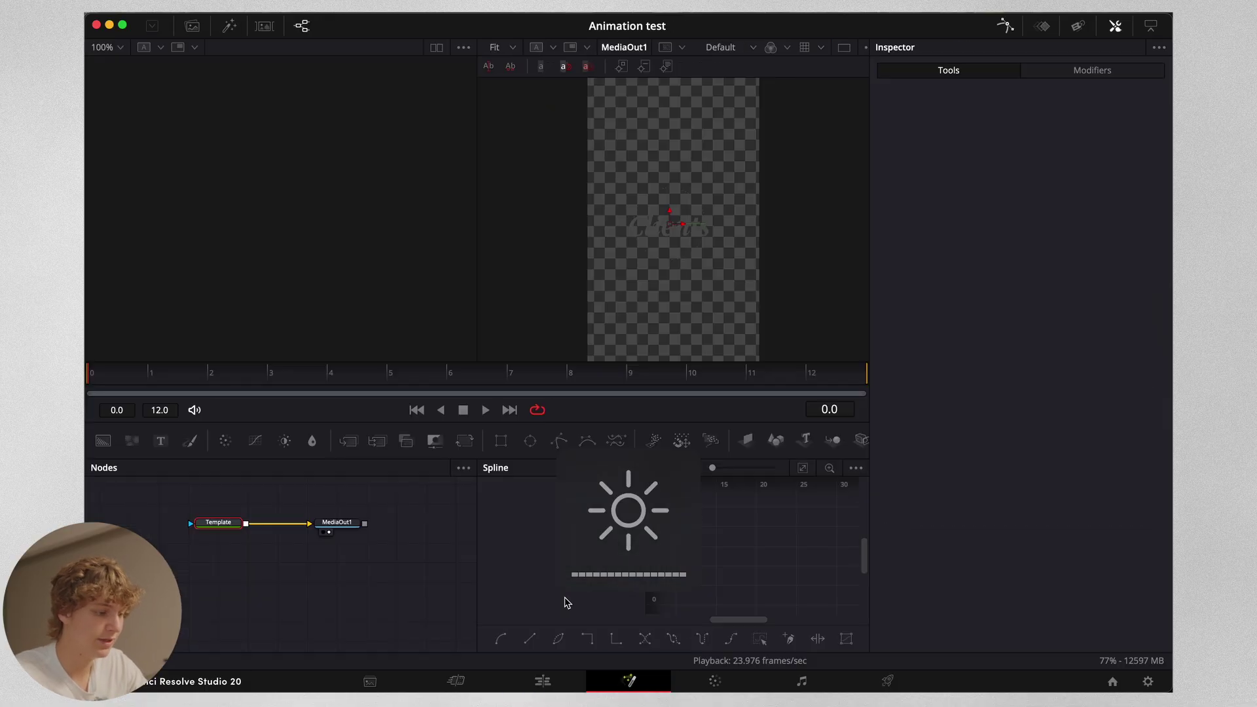
{"action": "key", "text": "shift+space"}
{"action": "type", "text": "trans"}
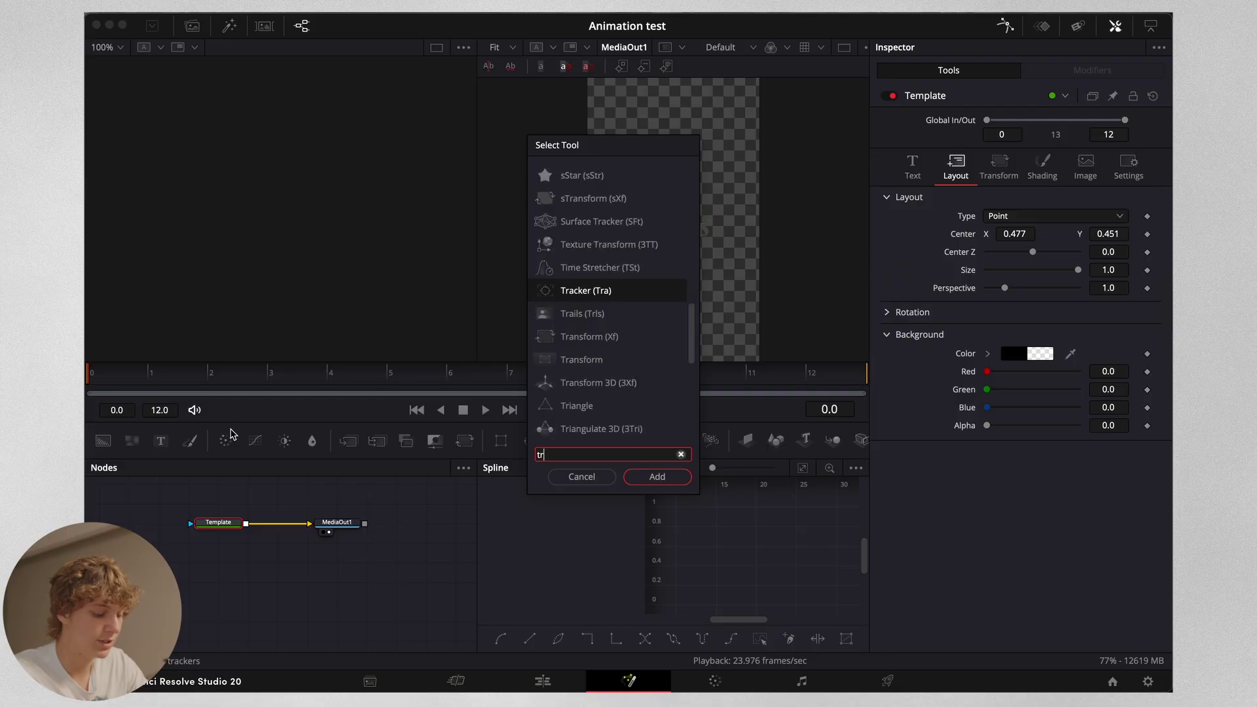
{"action": "key", "text": "Return"}
- Keyframe Transform1's Center so the text slides from slightly left at frame 0 to X 0.5 at frame 12
{"action": "left_click_drag", "start_coordinate": [1023, 173], "coordinate": [1020, 186]}
{"action": "left_click", "coordinate": [1147, 175]}
{"action": "left_click", "coordinate": [830, 375]}
{"action": "left_click", "coordinate": [1012, 174]}
{"action": "type", "text": "0.5"}
{"action": "key", "text": "Tab"}
- Enable motion blur on Transform1 with Quality 10 and Shutter Angle 360.0
{"action": "left_click", "coordinate": [1046, 130]}
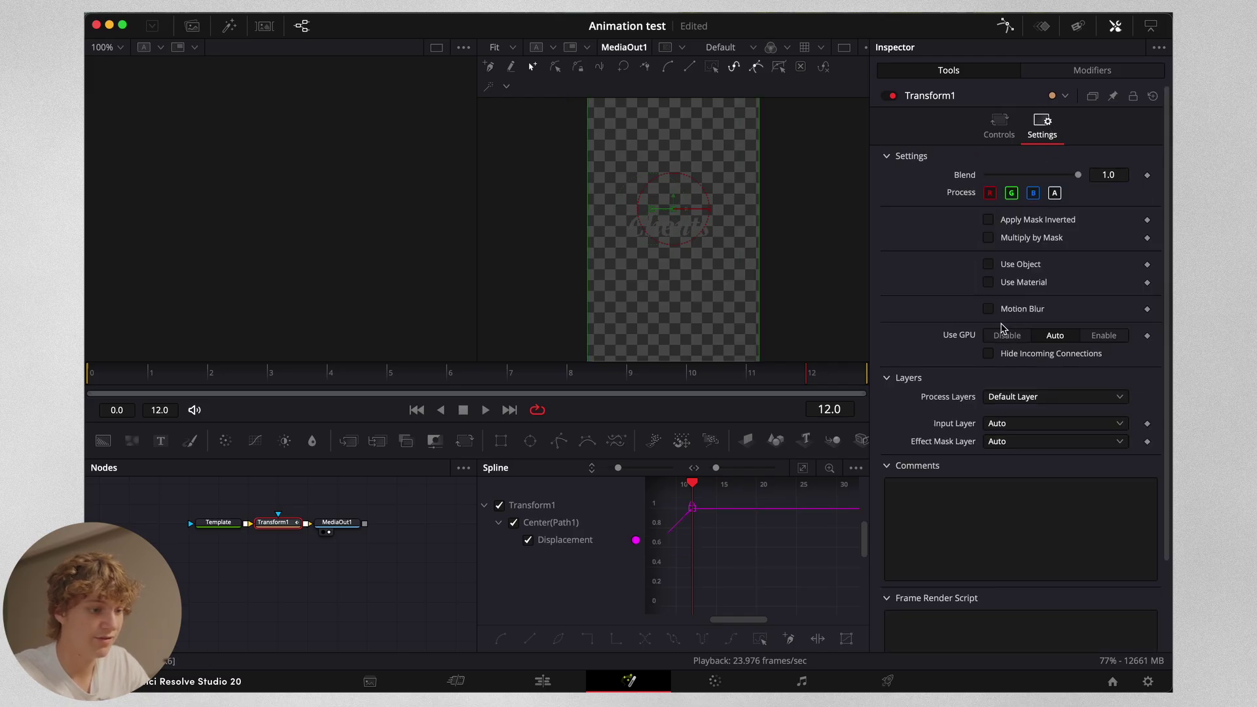
{"action": "left_click", "coordinate": [987, 310]}
{"action": "left_click_drag", "start_coordinate": [1032, 345], "coordinate": [1112, 353]}
- Fit Transform1's Displacement curve in the spline view, ease its movement out, and return to frame 0
{"action": "left_click", "coordinate": [802, 467]}
{"action": "right_click", "coordinate": [819, 569]}
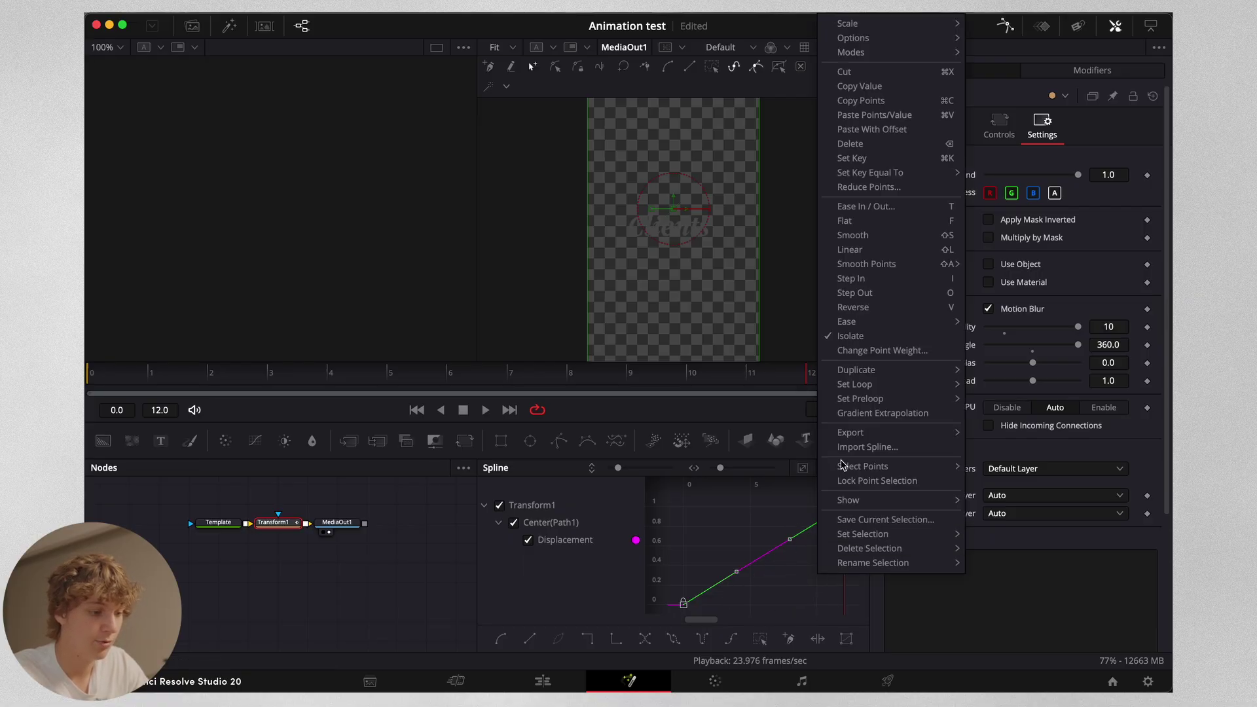
{"action": "mouse_move", "coordinate": [857, 321]}
{"action": "left_click", "coordinate": [1001, 367]}
{"action": "mouse_move", "coordinate": [84, 384]}
{"action": "left_mouse_down"}
{"action": "mouse_move", "coordinate": [264, 398]}
{"action": "mouse_move", "coordinate": [351, 382]}
{"action": "mouse_move", "coordinate": [84, 384]}
{"action": "left_mouse_up"}
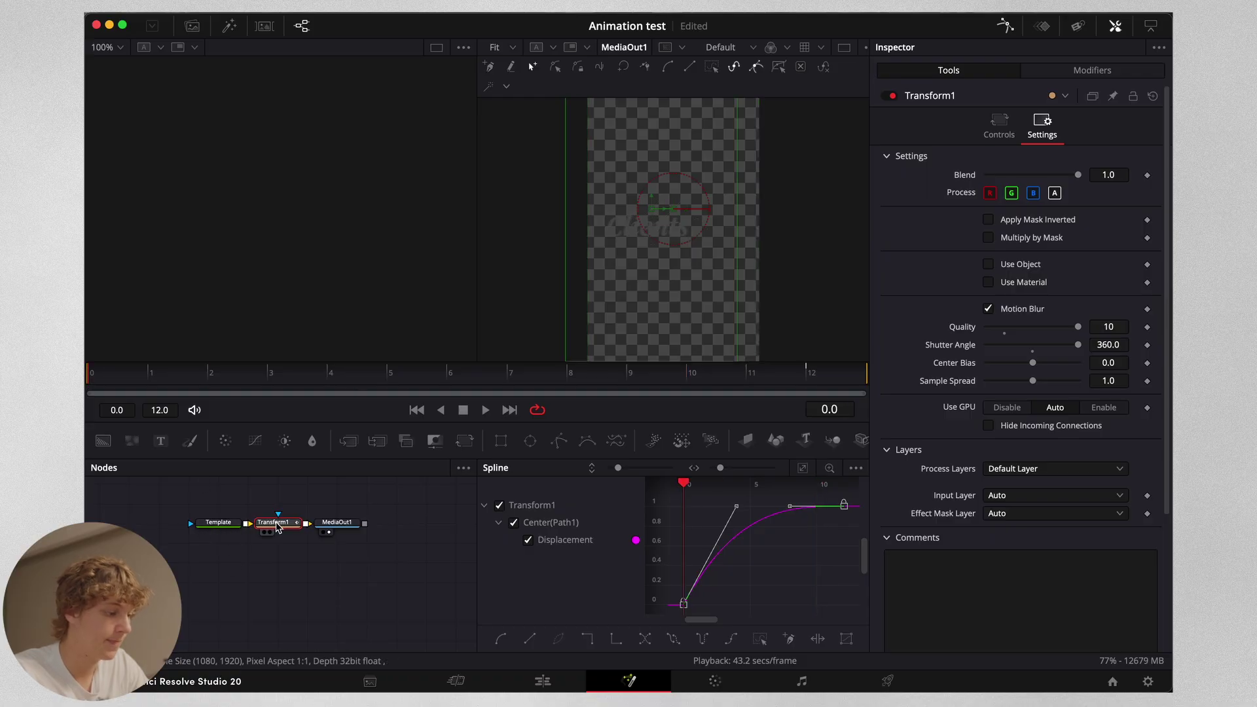
- Add a Blur node after Transform1 and keyframe its Blur Size from 1.0 at frame 0 to a stronger blur around frame 8
{"action": "key", "text": "shift+space"}
{"action": "type", "text": "blur"}
{"action": "key", "text": "Return"}
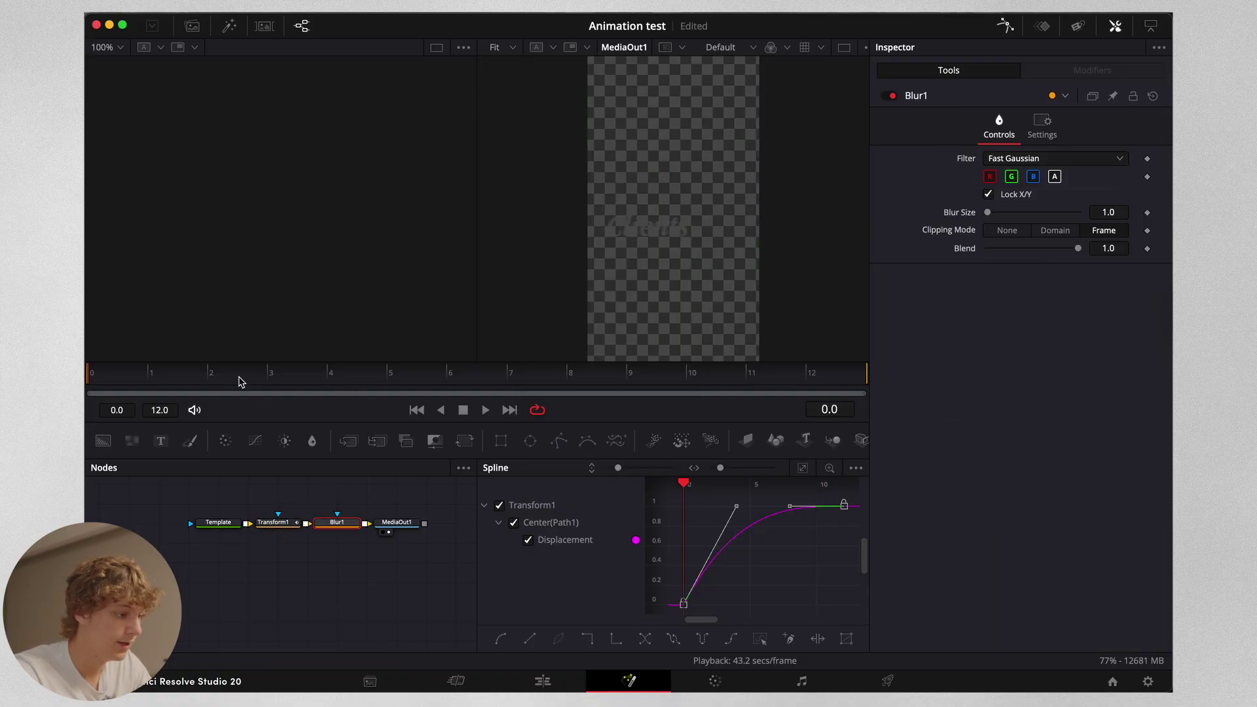
{"action": "left_click", "coordinate": [1146, 214]}
{"action": "left_click_drag", "start_coordinate": [436, 368], "coordinate": [571, 373]}
{"action": "left_click_drag", "start_coordinate": [989, 218], "coordinate": [996, 218]}
- Play the "Clients" title on the Edit page, inspect its blur up close, and fit the viewer again
{"action": "left_click", "coordinate": [542, 681]}
{"action": "left_click", "coordinate": [842, 463]}
{"action": "key", "text": "space"}
{"action": "left_click", "coordinate": [842, 465]}
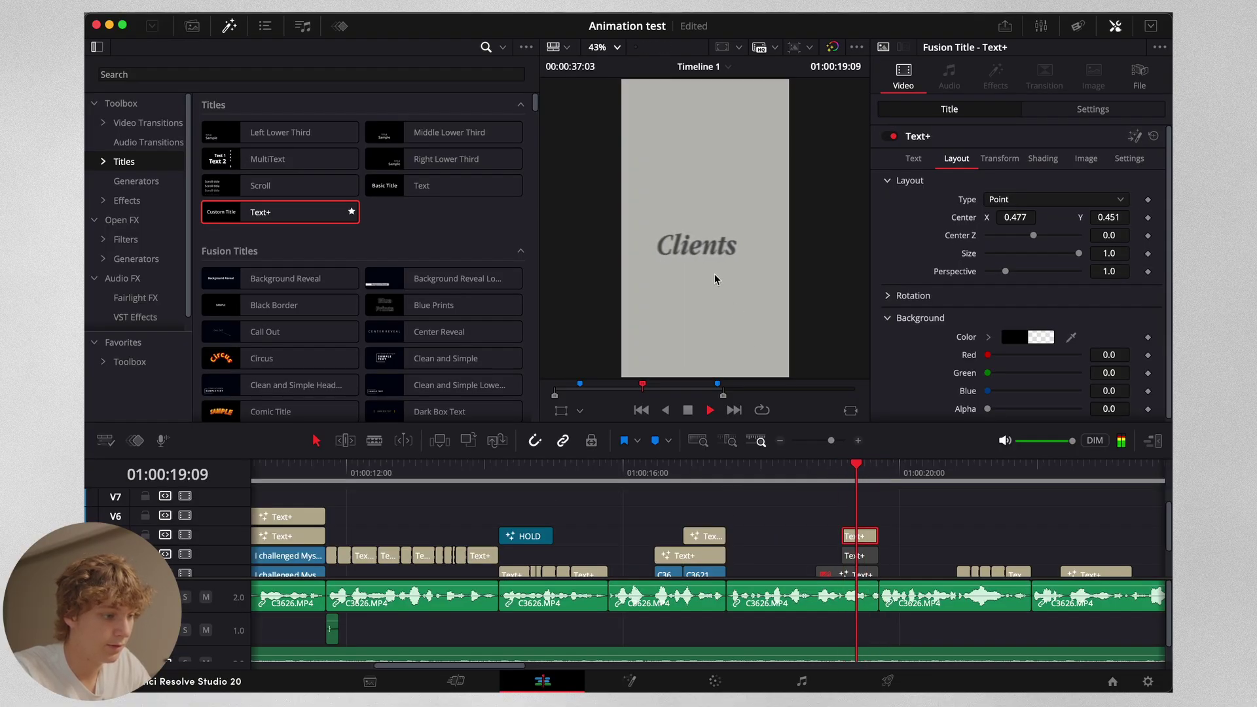
{"action": "scroll", "coordinate": [704, 247], "scroll_direction": "up", "scroll_amount": 4}
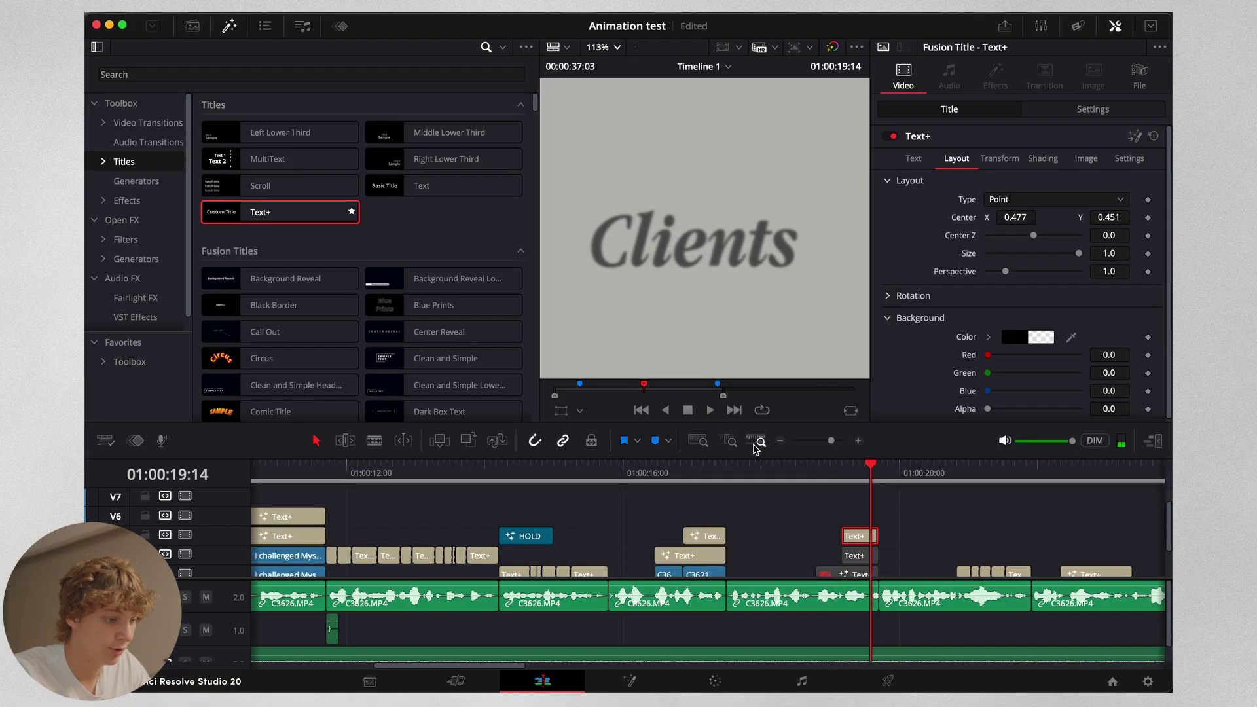
{"action": "left_click", "coordinate": [616, 50]}
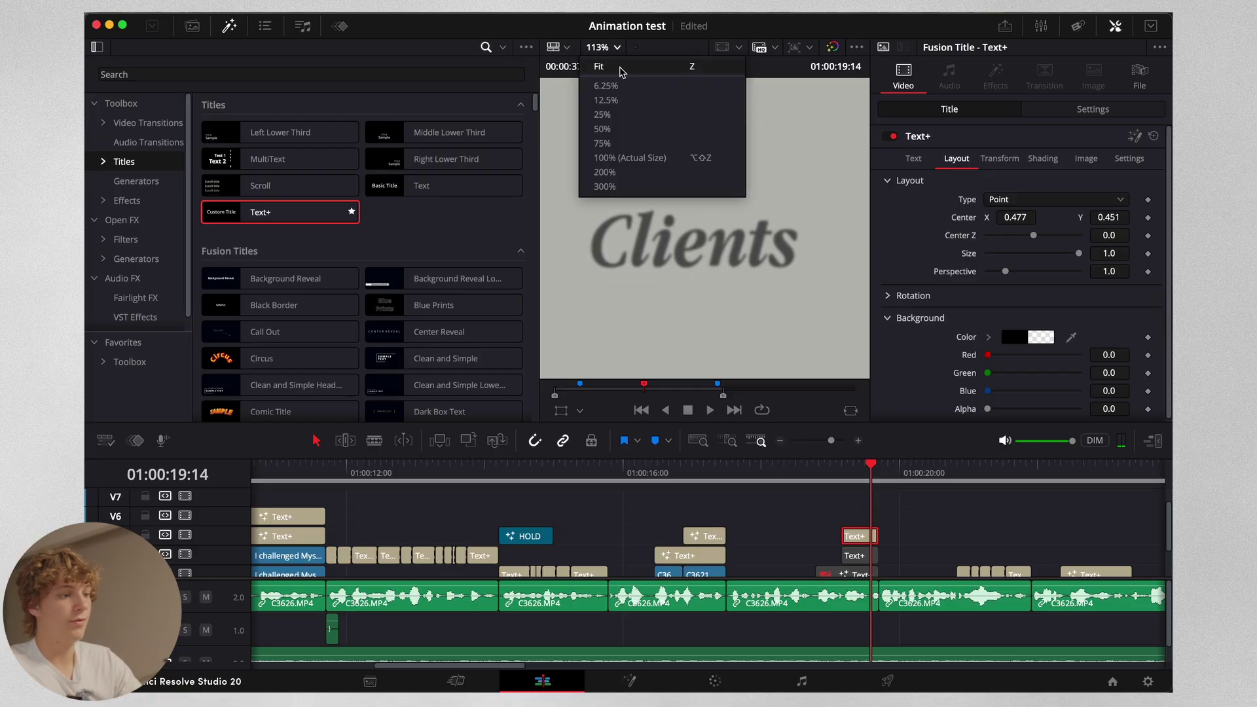
{"action": "left_click", "coordinate": [600, 67]}
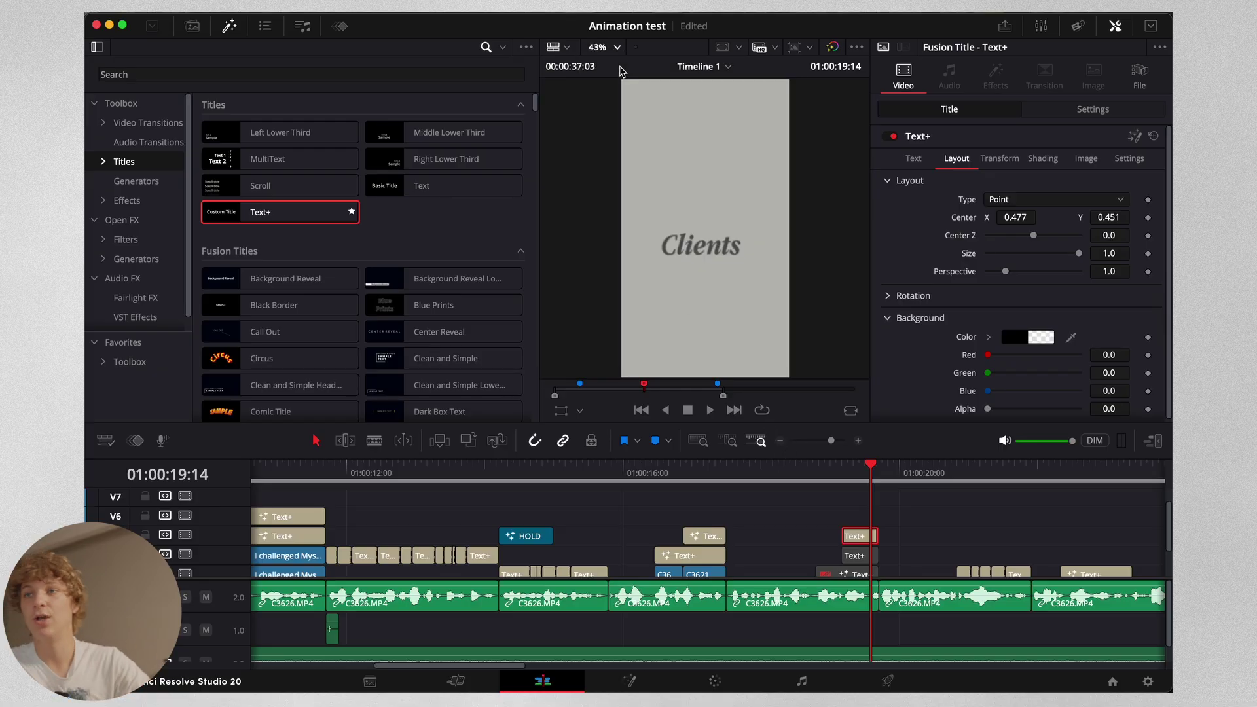